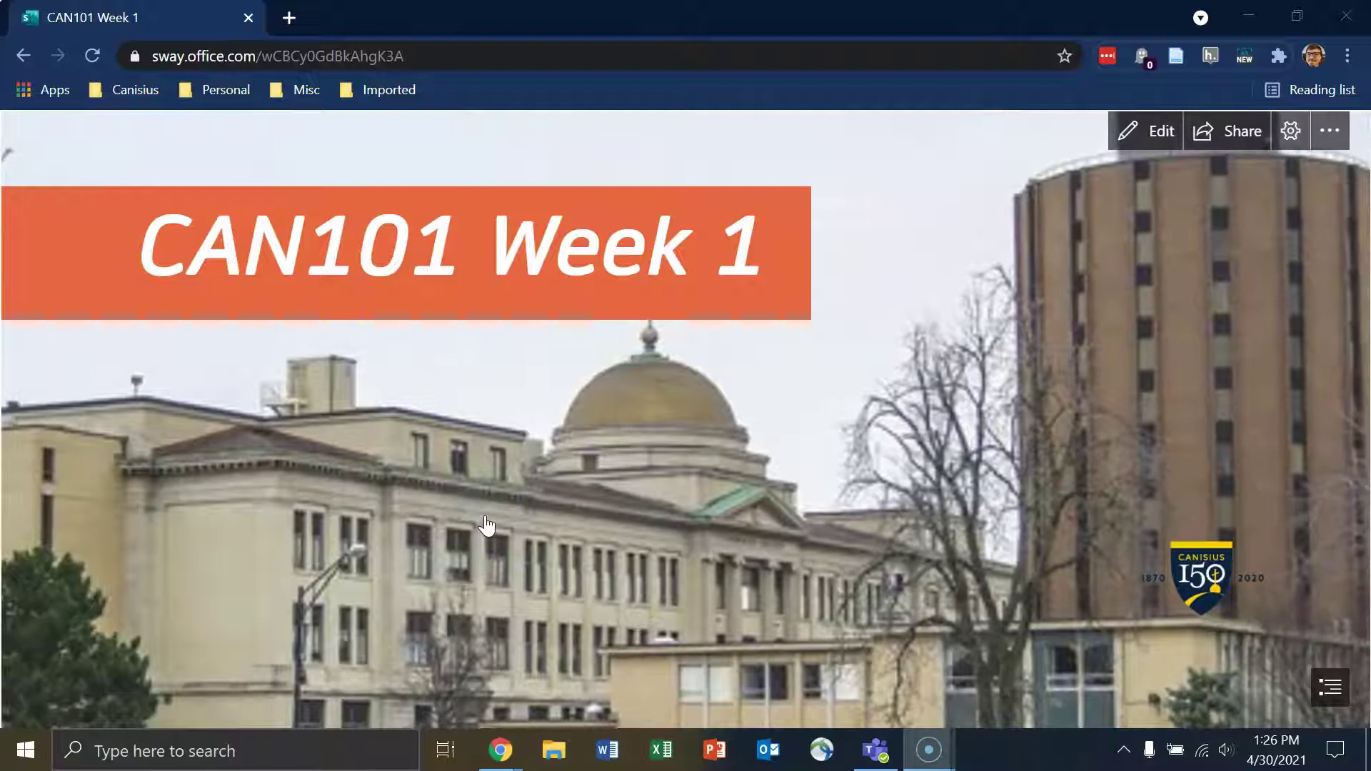
Step: Review the CAN101 Week 1 page, including its video, the calendar image slideshow and the embedded Quiz 001
left_click(495, 597)
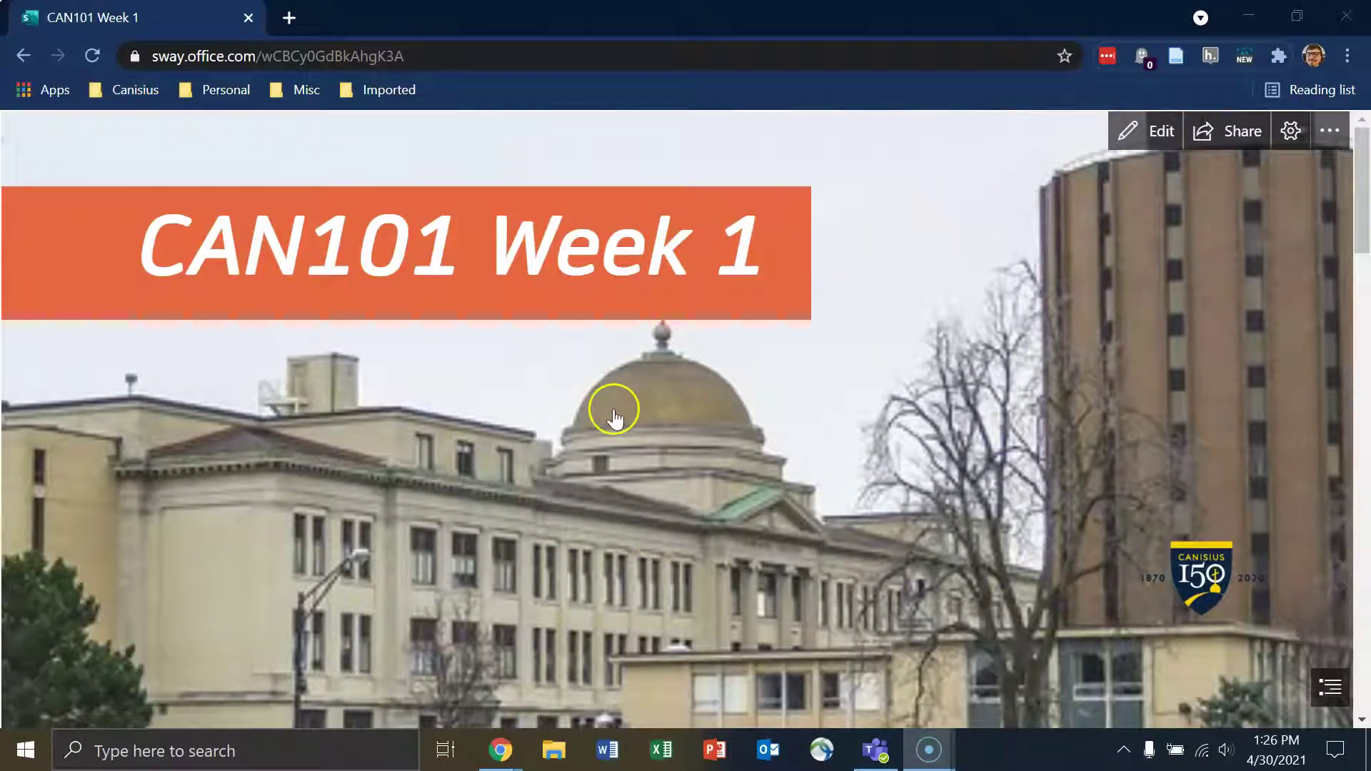
scroll(612, 407, "down", 5)
scroll(636, 434, "down", 2)
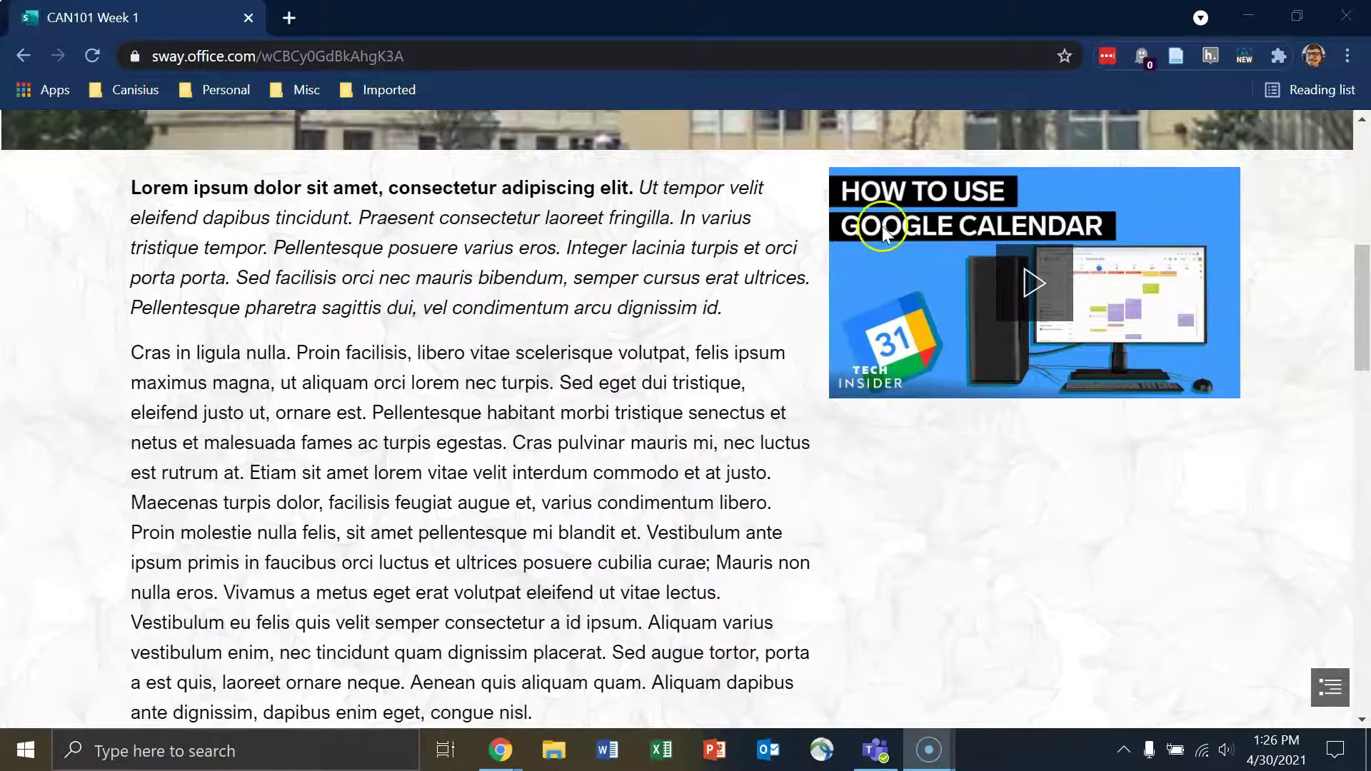
scroll(790, 298, "down", 8)
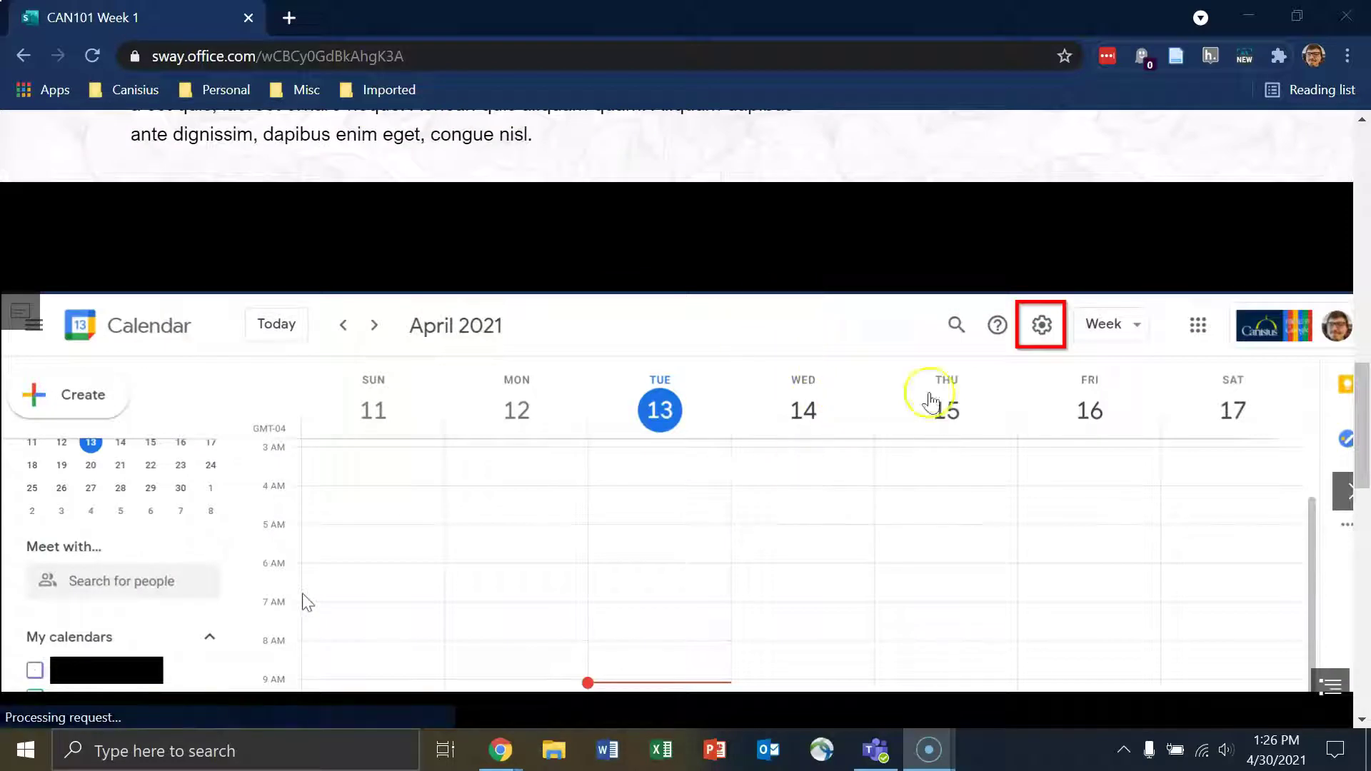
left_click(1345, 498)
left_click(1345, 499)
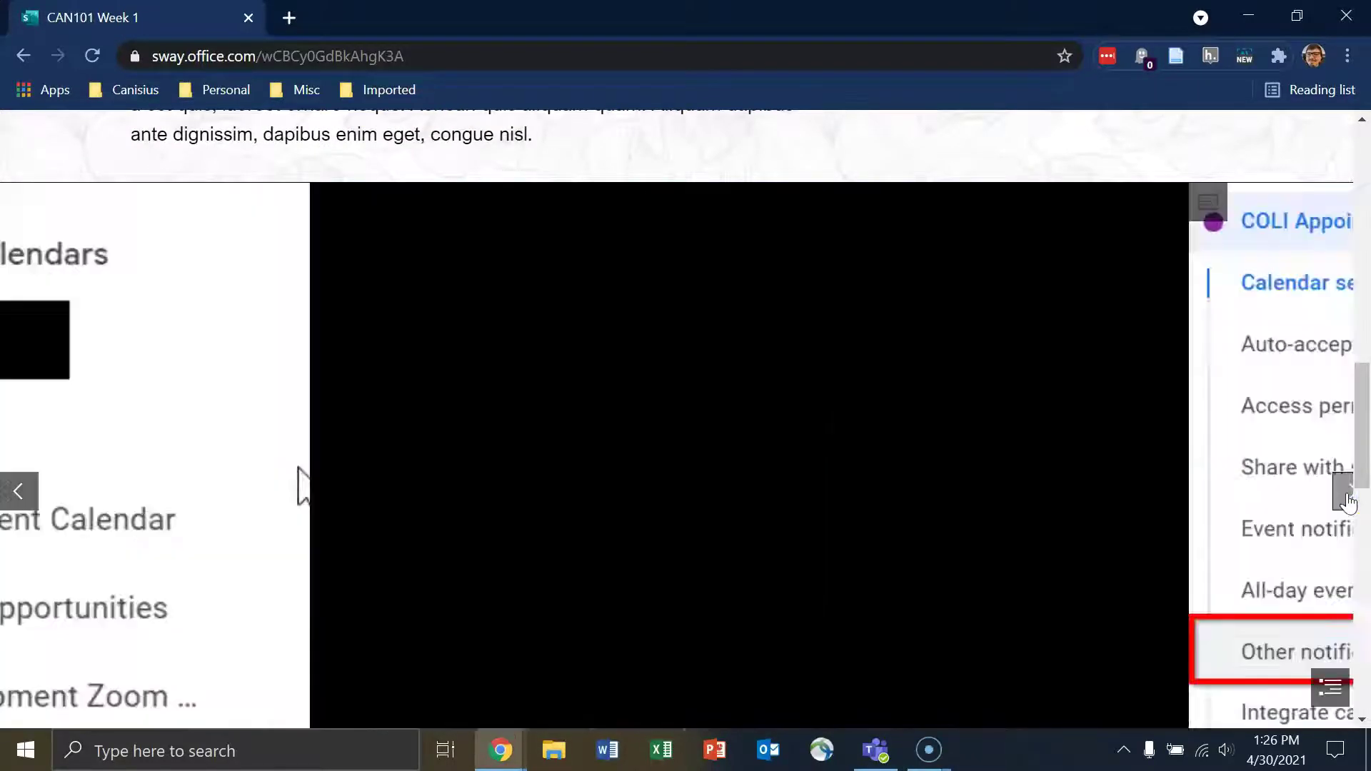
left_click(1345, 498)
scroll(859, 413, "down", 10)
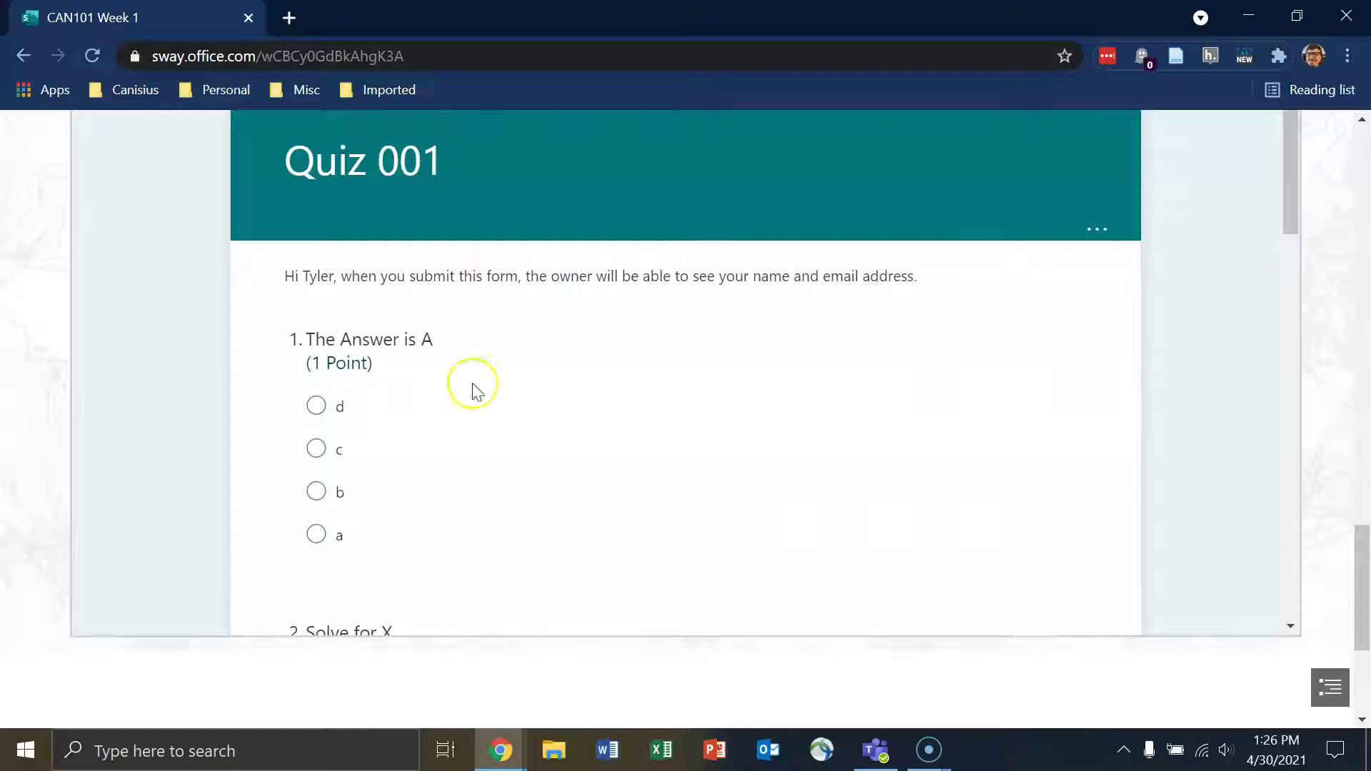
scroll(1209, 600, "up", 20)
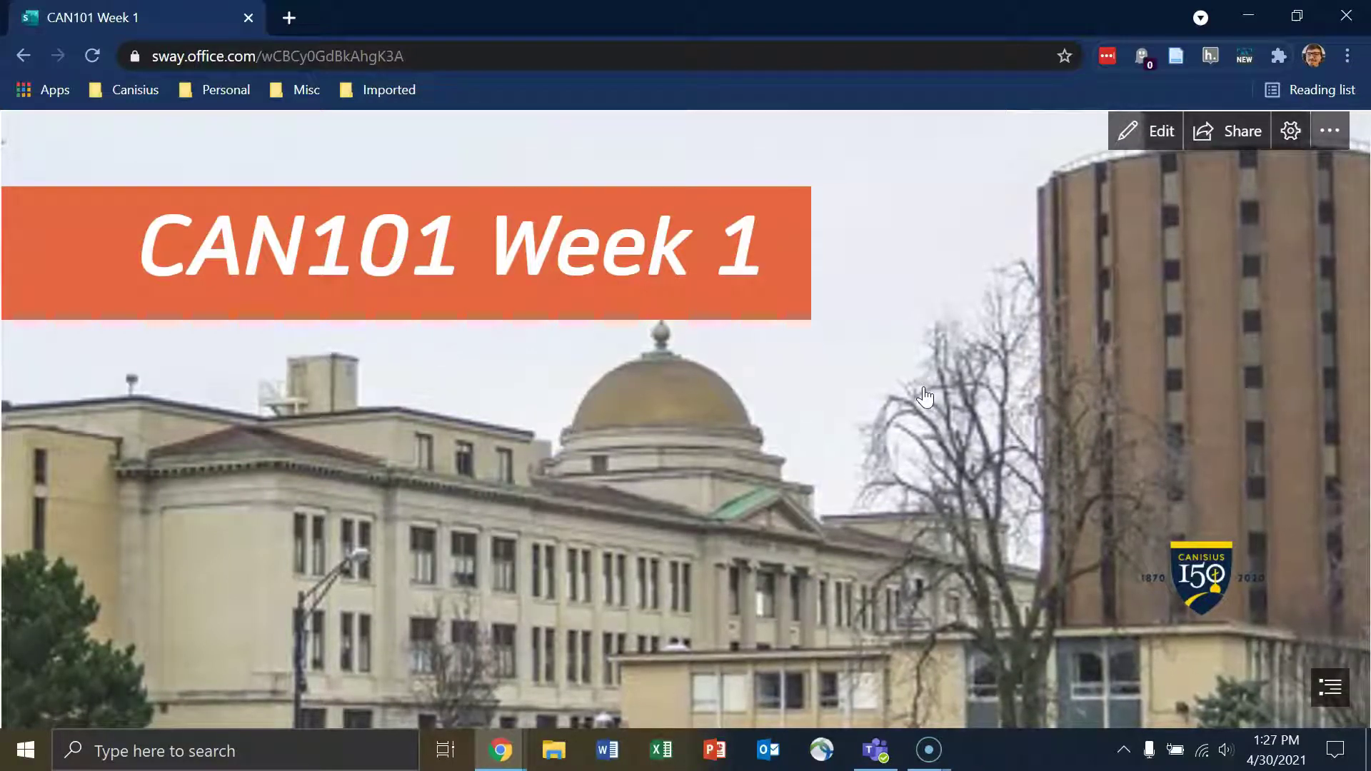
Step: Open the CAN101 Week 1 Sway for editing and add a Heading 1 card after the quiz's Embed card
left_click(1150, 133)
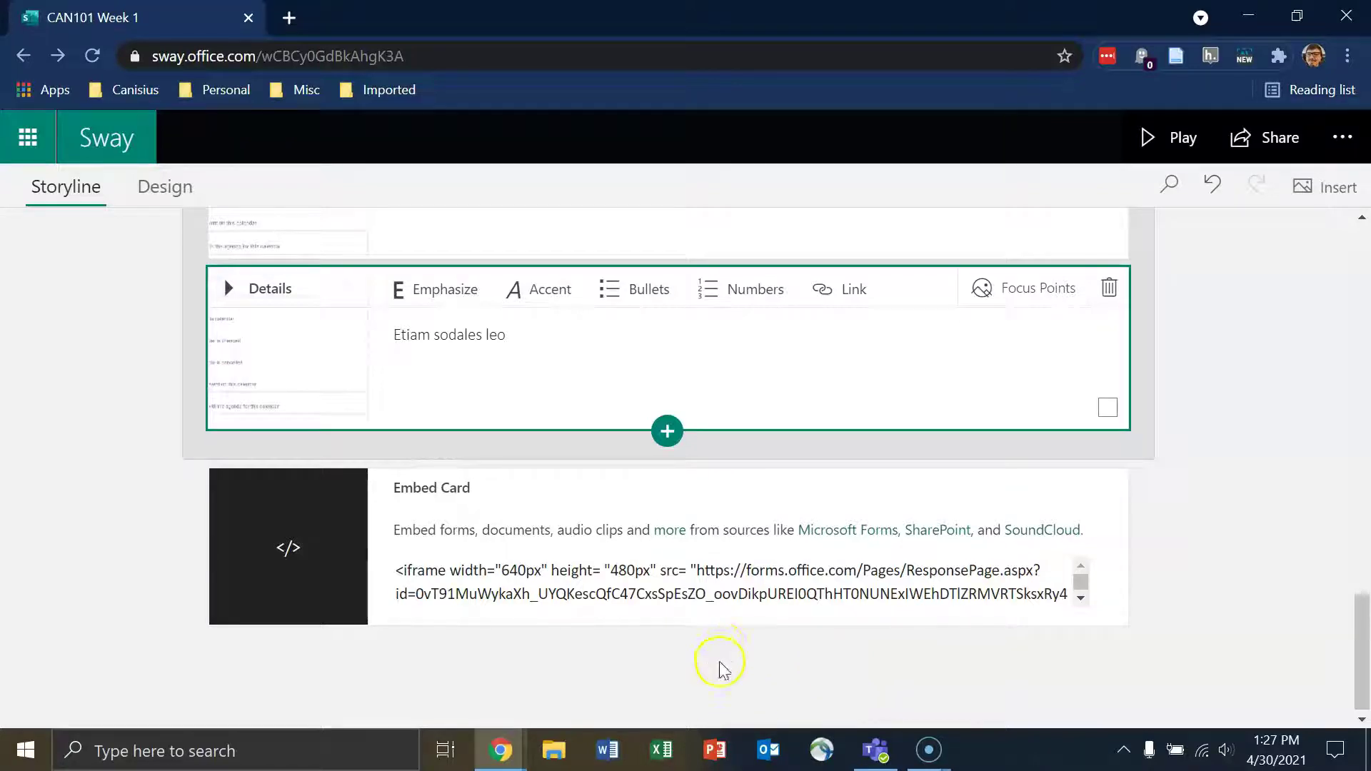
left_click(687, 487)
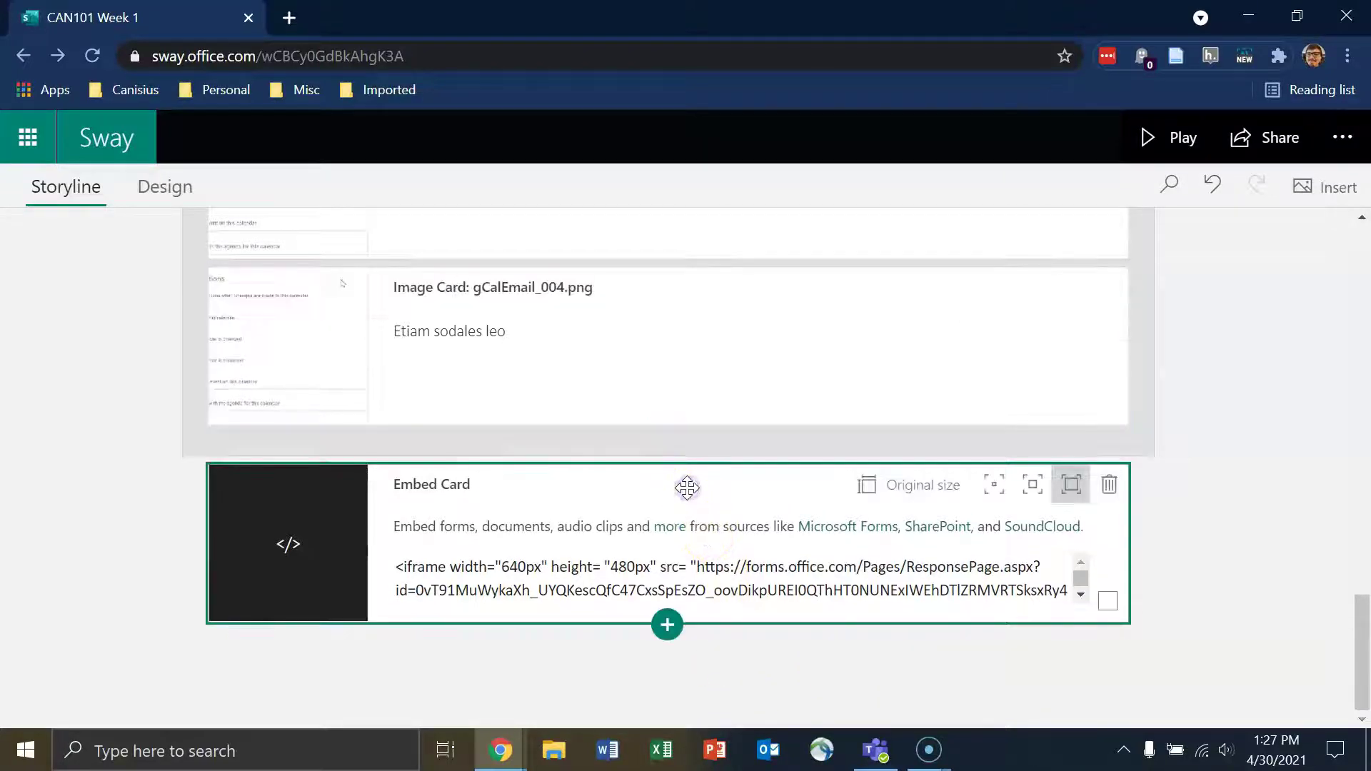
left_click(670, 632)
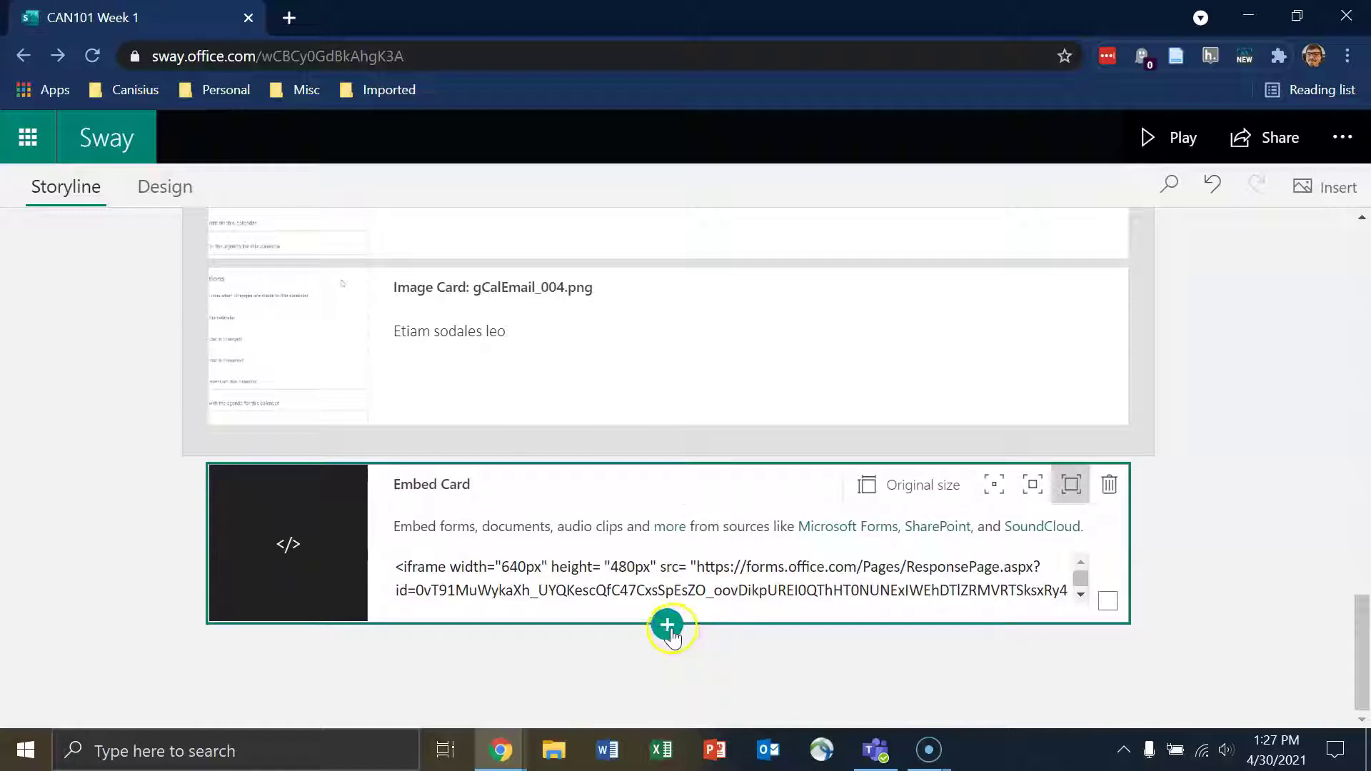
left_click(668, 627)
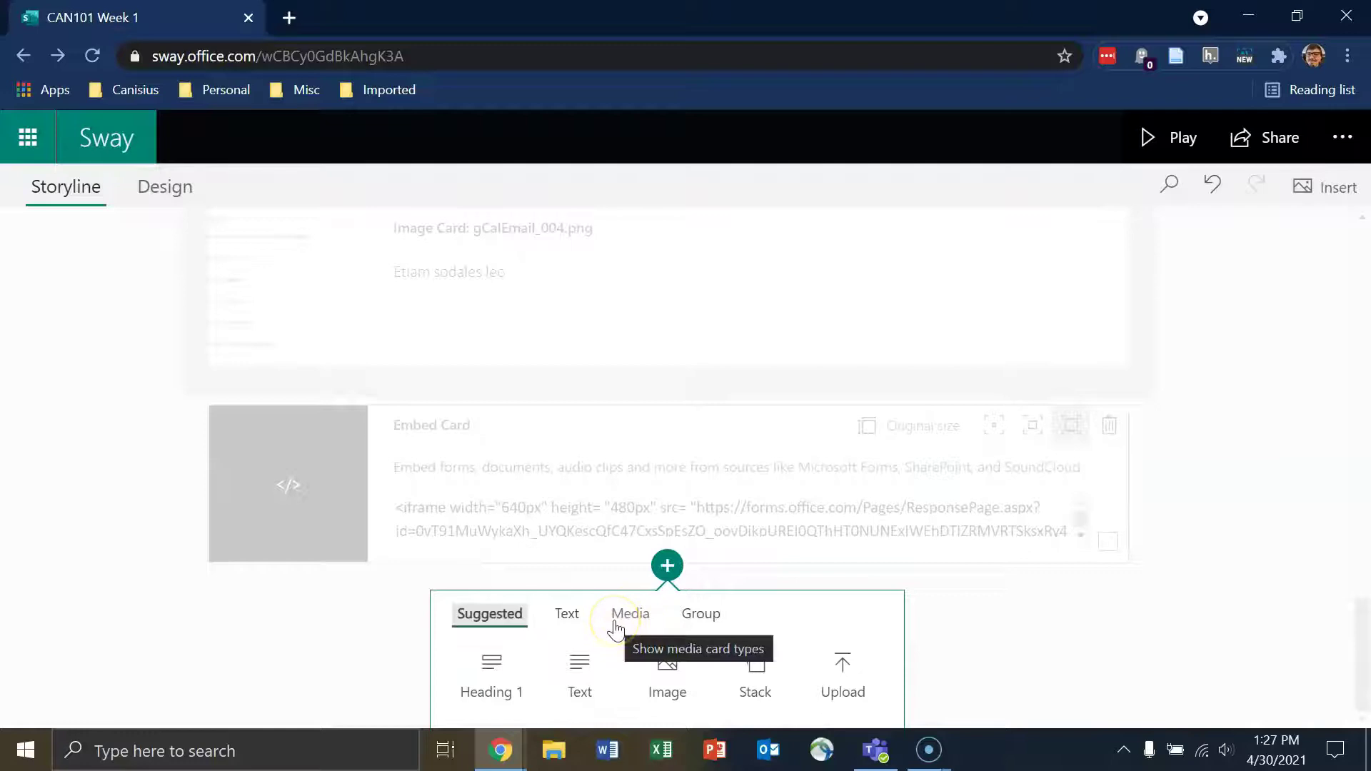
left_click(498, 682)
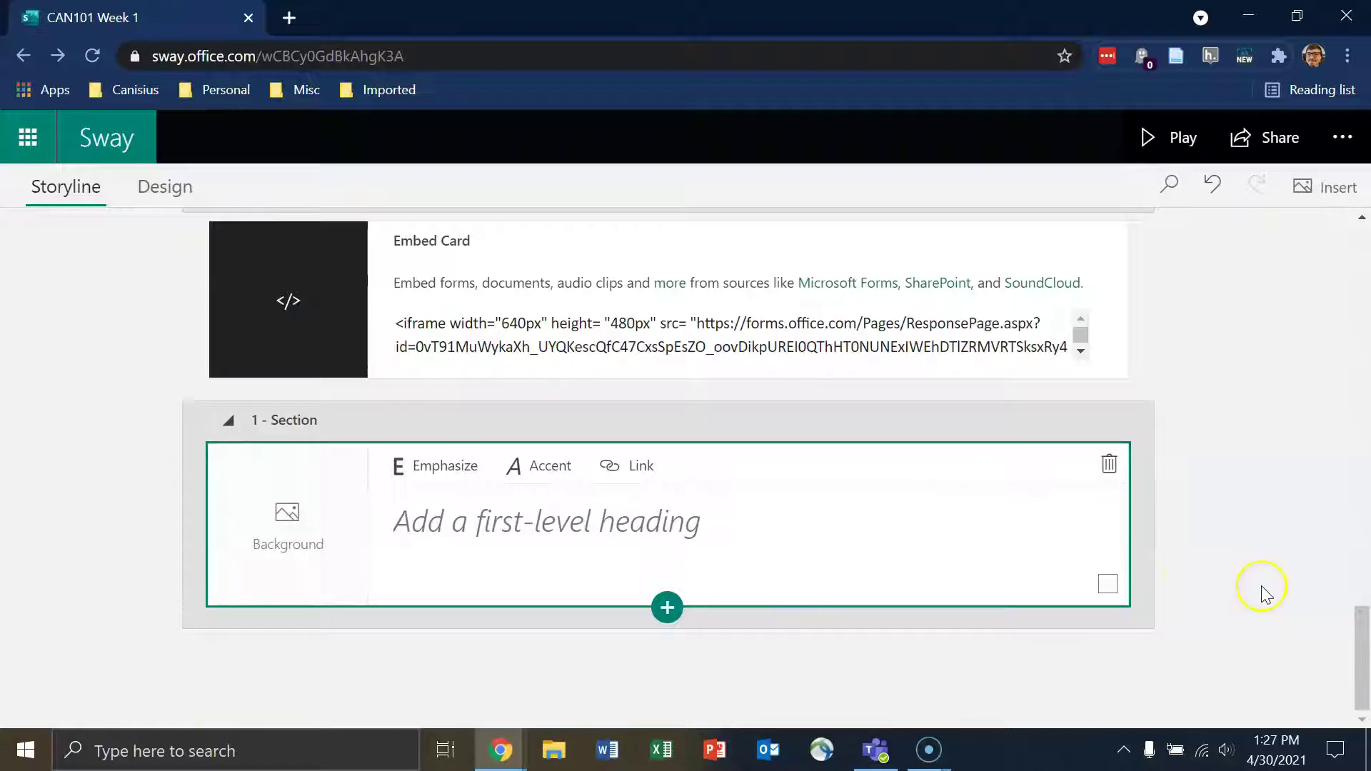
Step: Enter "Homework and Due Dates" as emphasized text in the new first-level heading card
scroll(1230, 572, "up", 20)
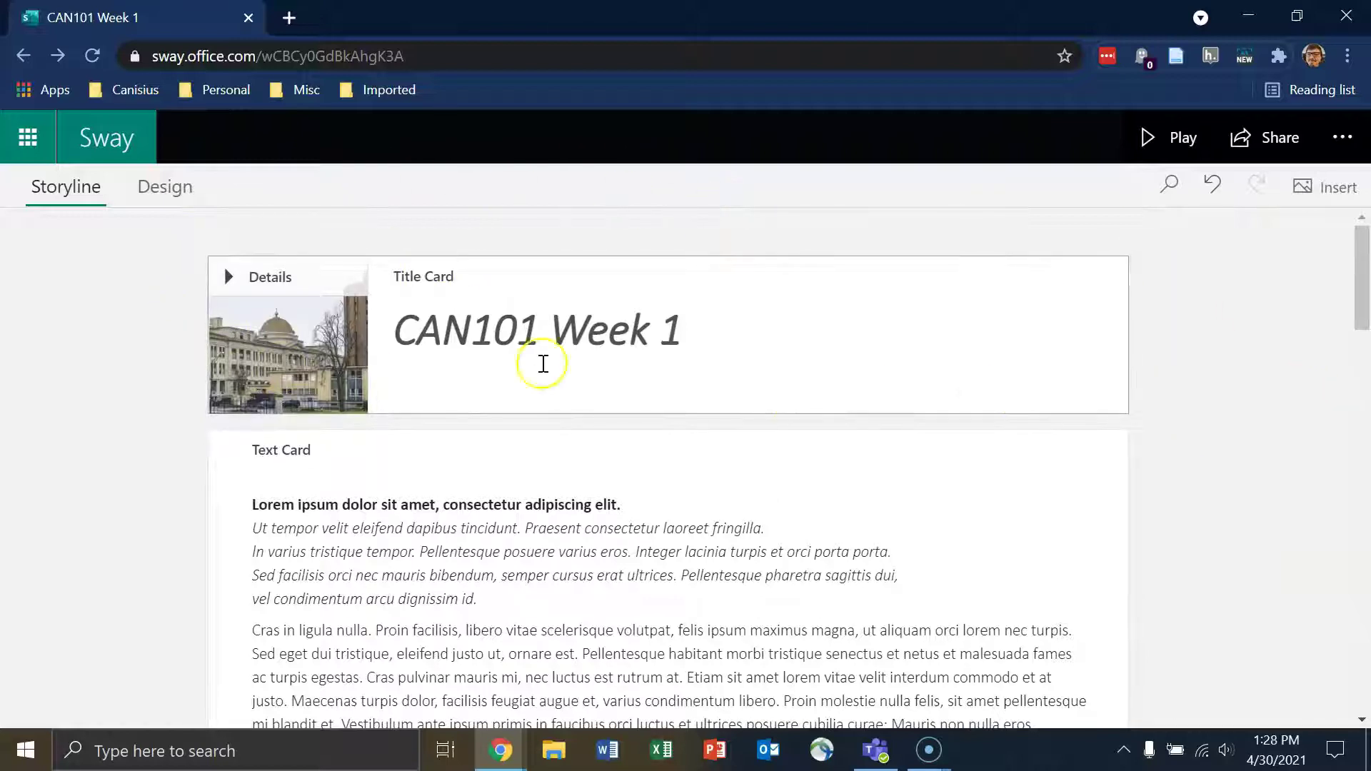
scroll(1012, 398, "down", 10)
scroll(1013, 399, "down", 10)
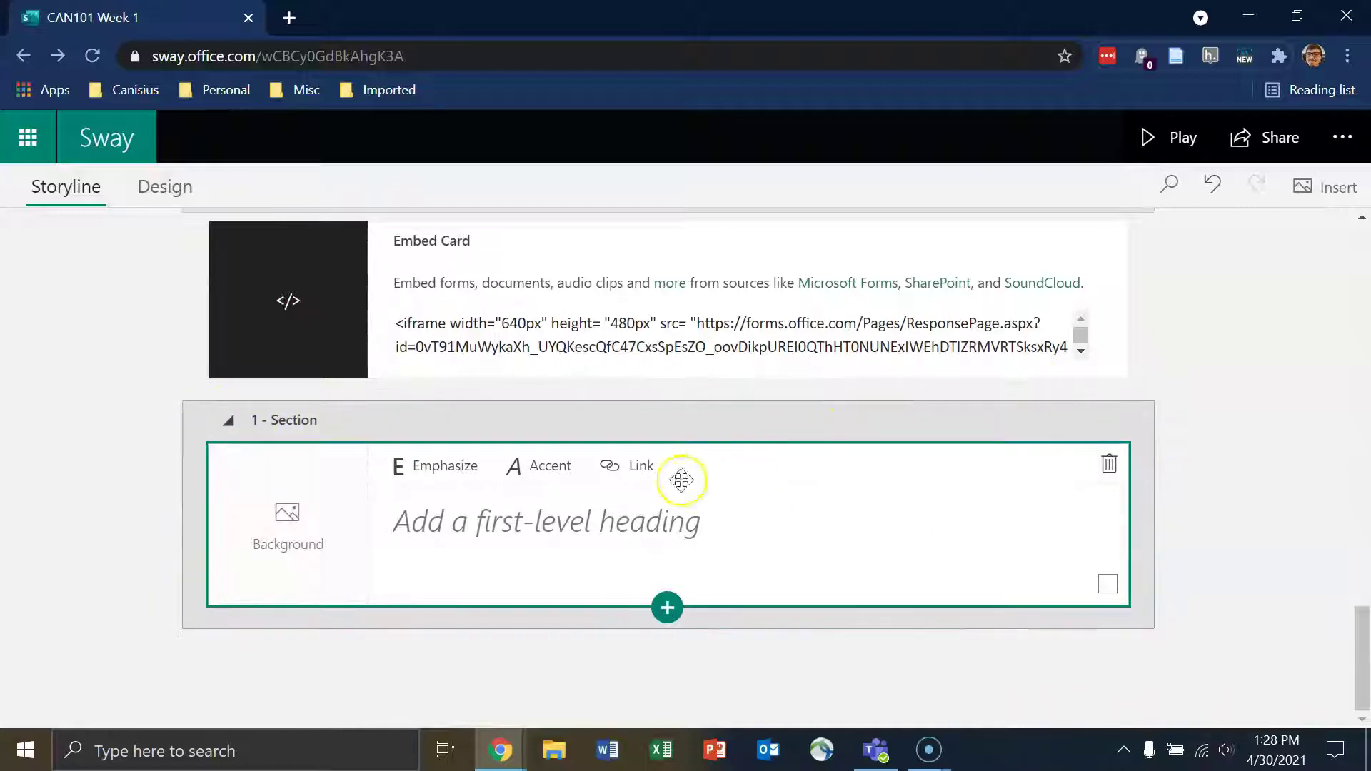
left_click(724, 518)
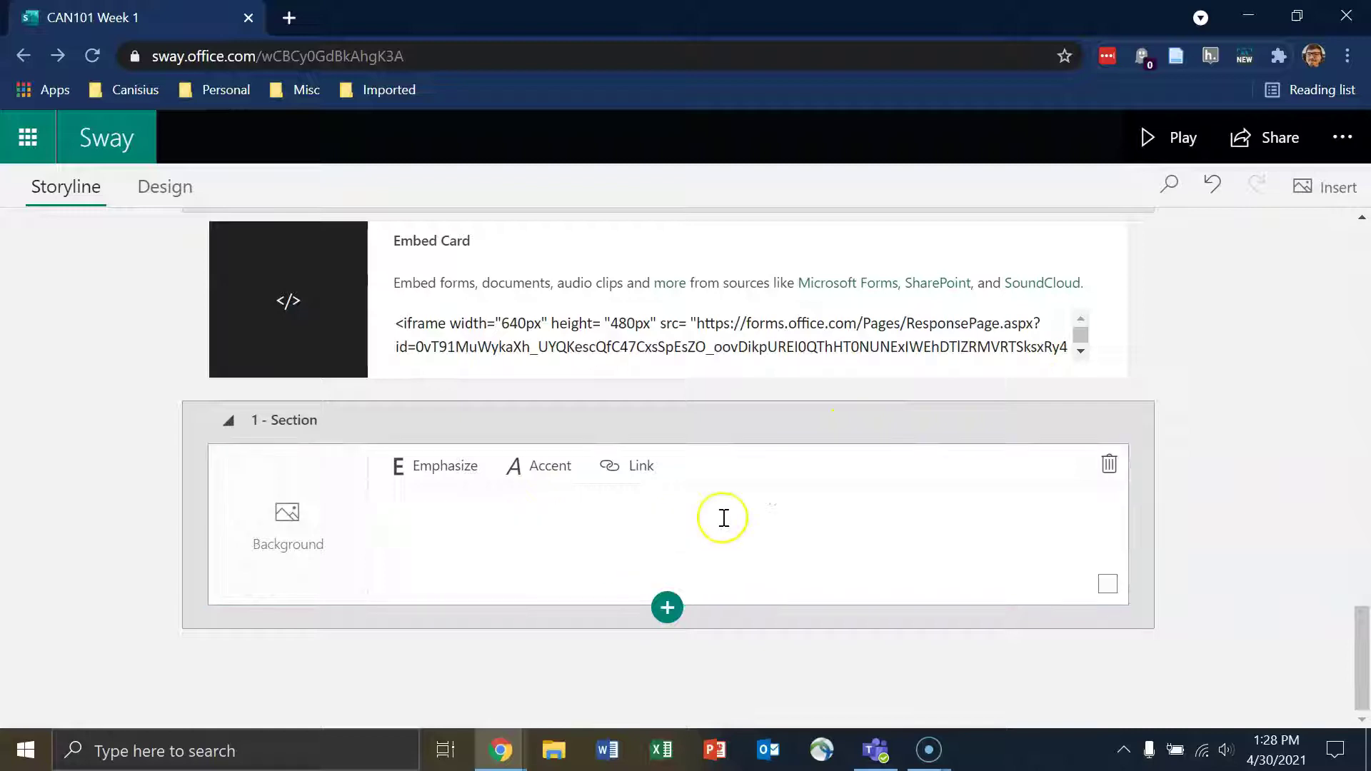
left_click(441, 467)
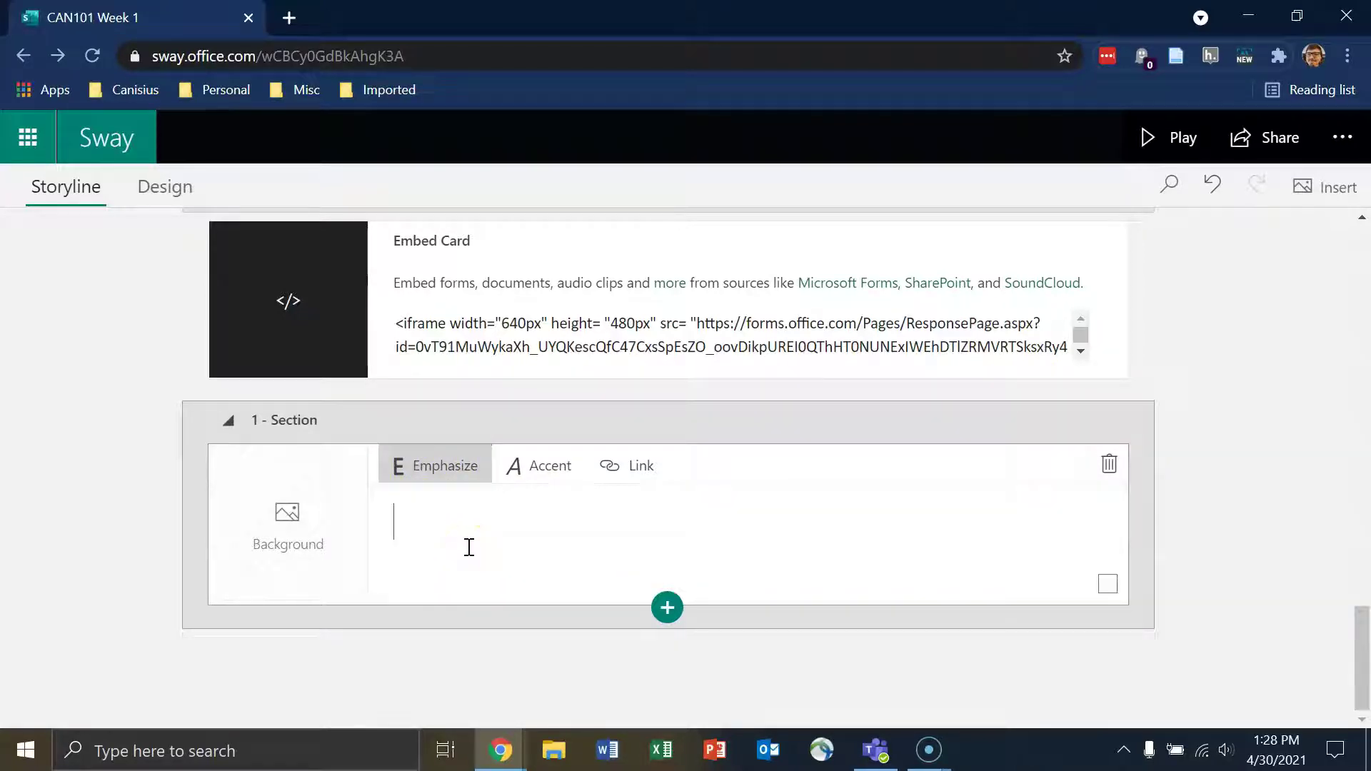
type("Homework and Due Dates")
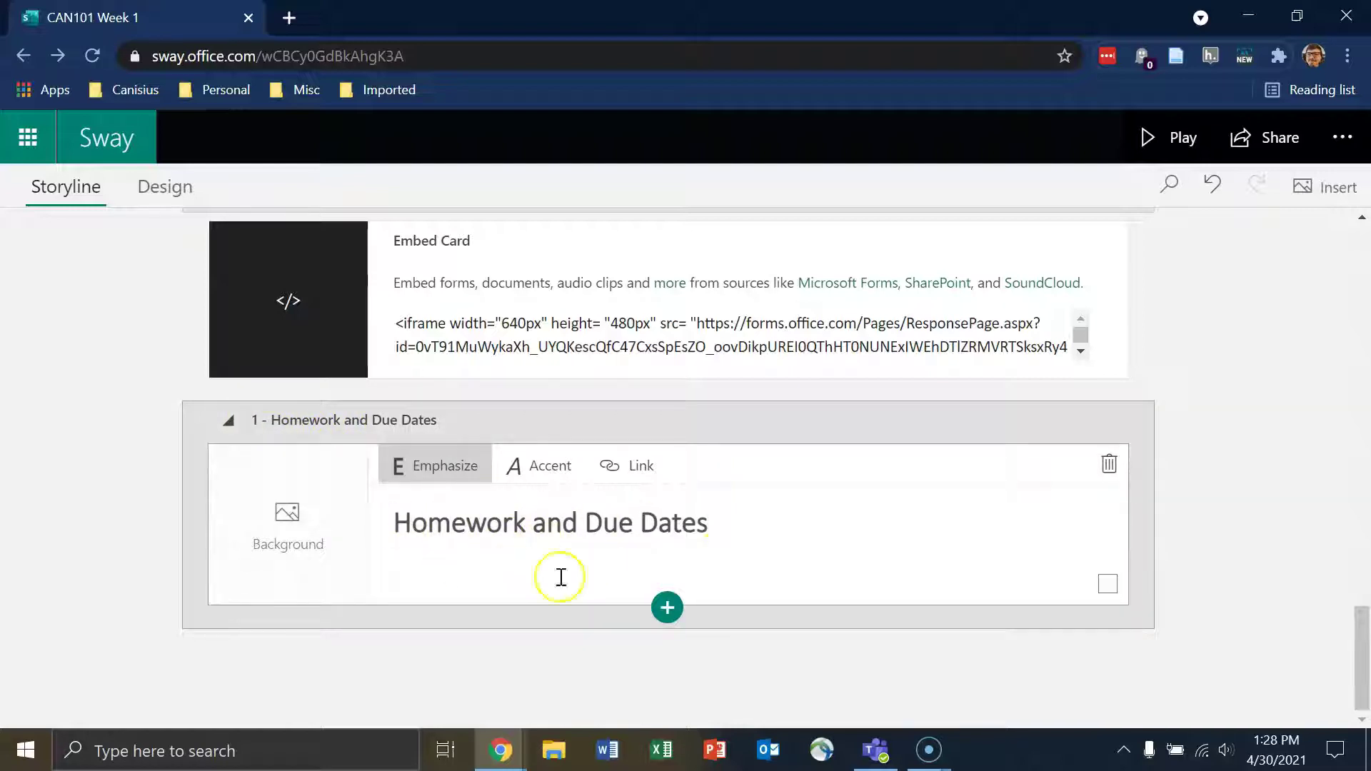
left_click(475, 415)
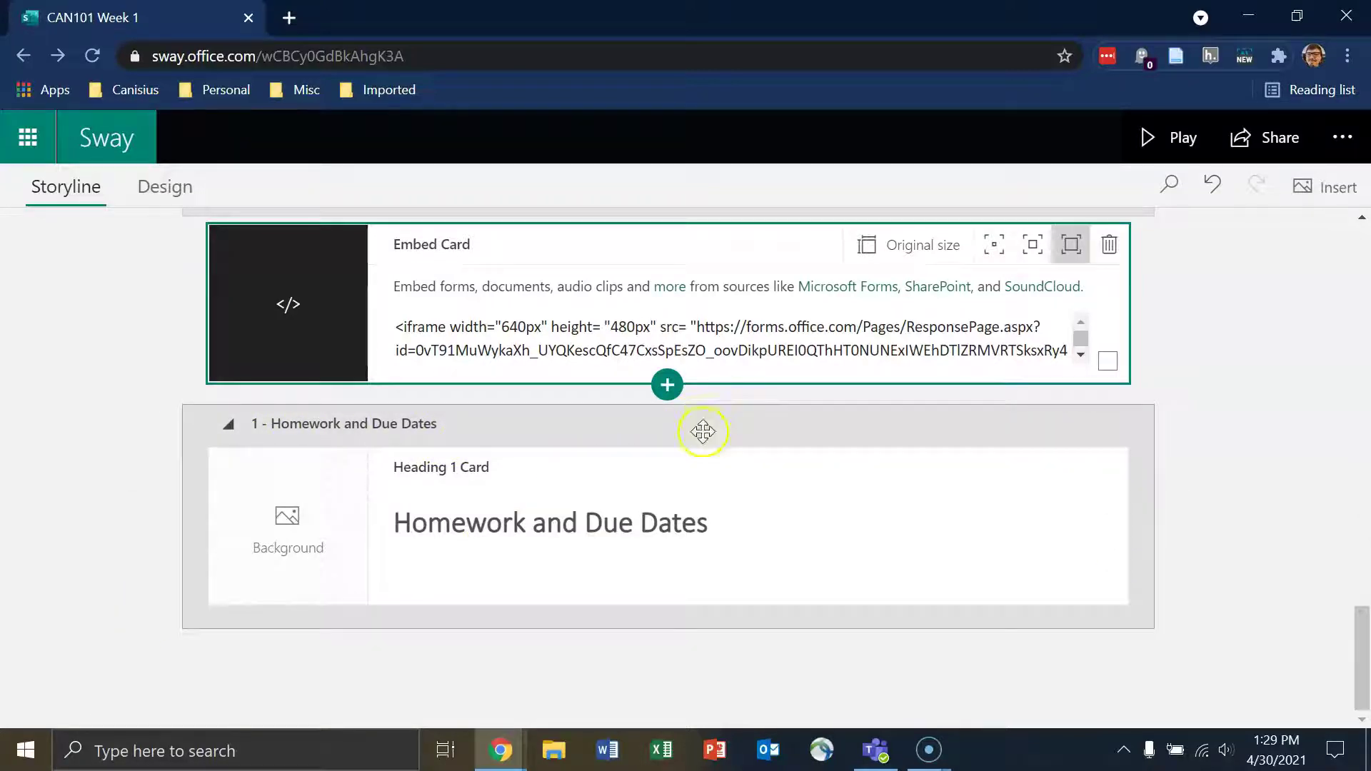
Step: Add a Text card under the Homework and Due Dates heading and fill it with the "Lorem ipsum dolor sit amet" paragraph
scroll(704, 432, "up", 10)
scroll(714, 505, "up", 4)
scroll(701, 496, "down", 15)
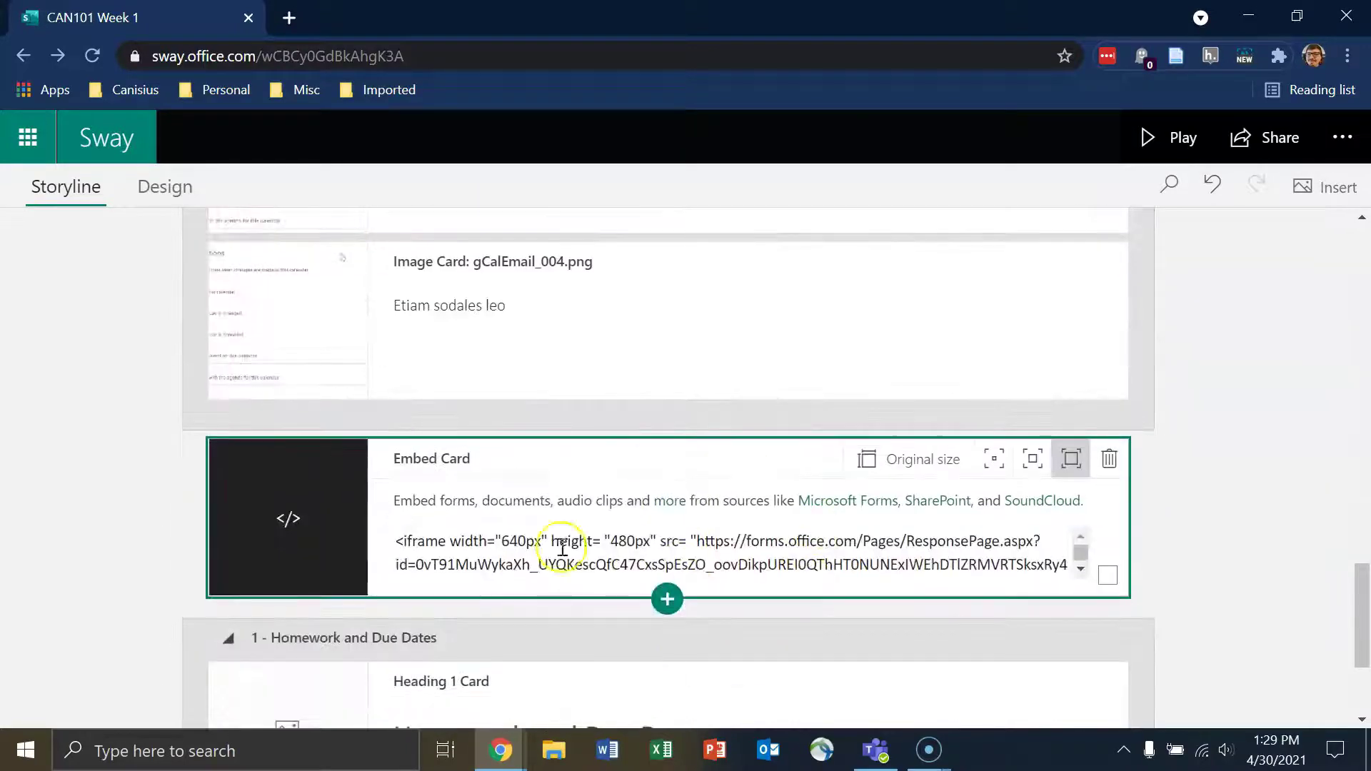
scroll(759, 497, "down", 3)
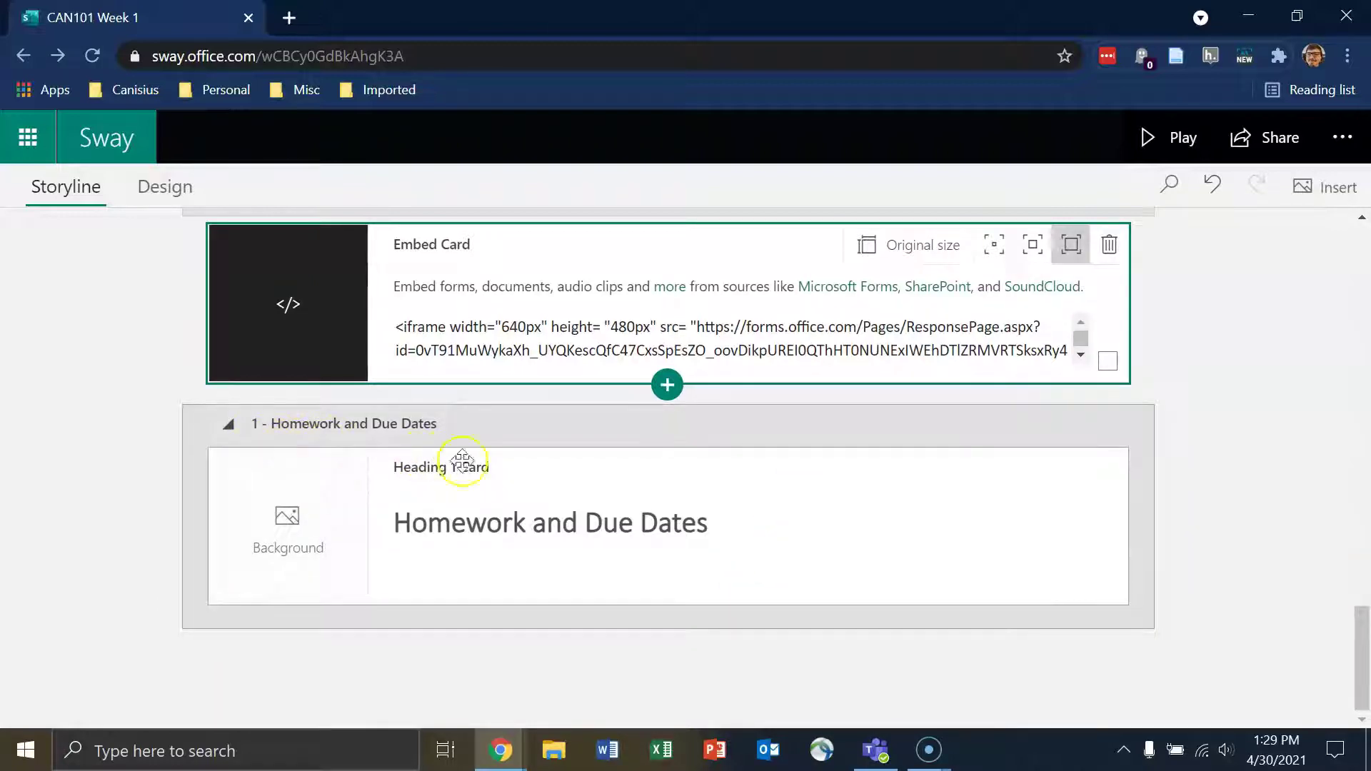
left_click(671, 566)
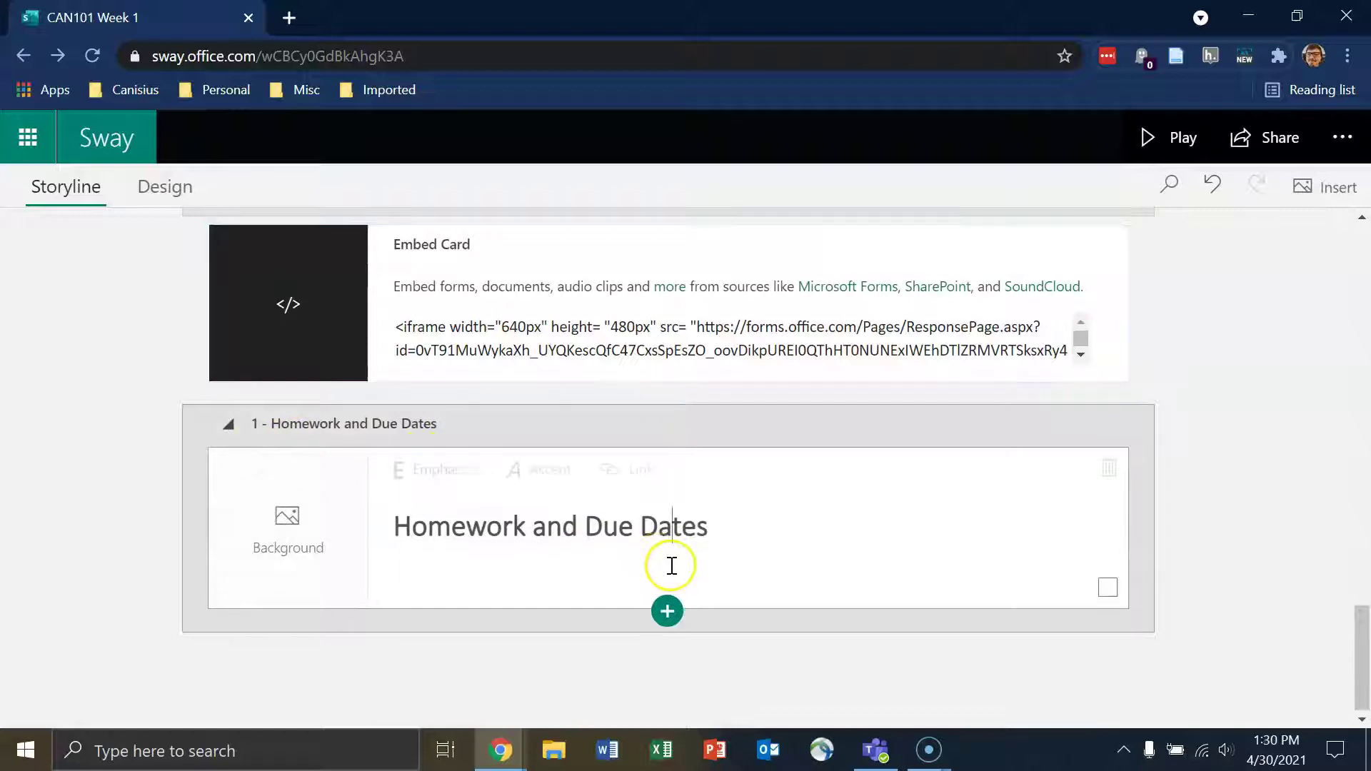
left_click(668, 613)
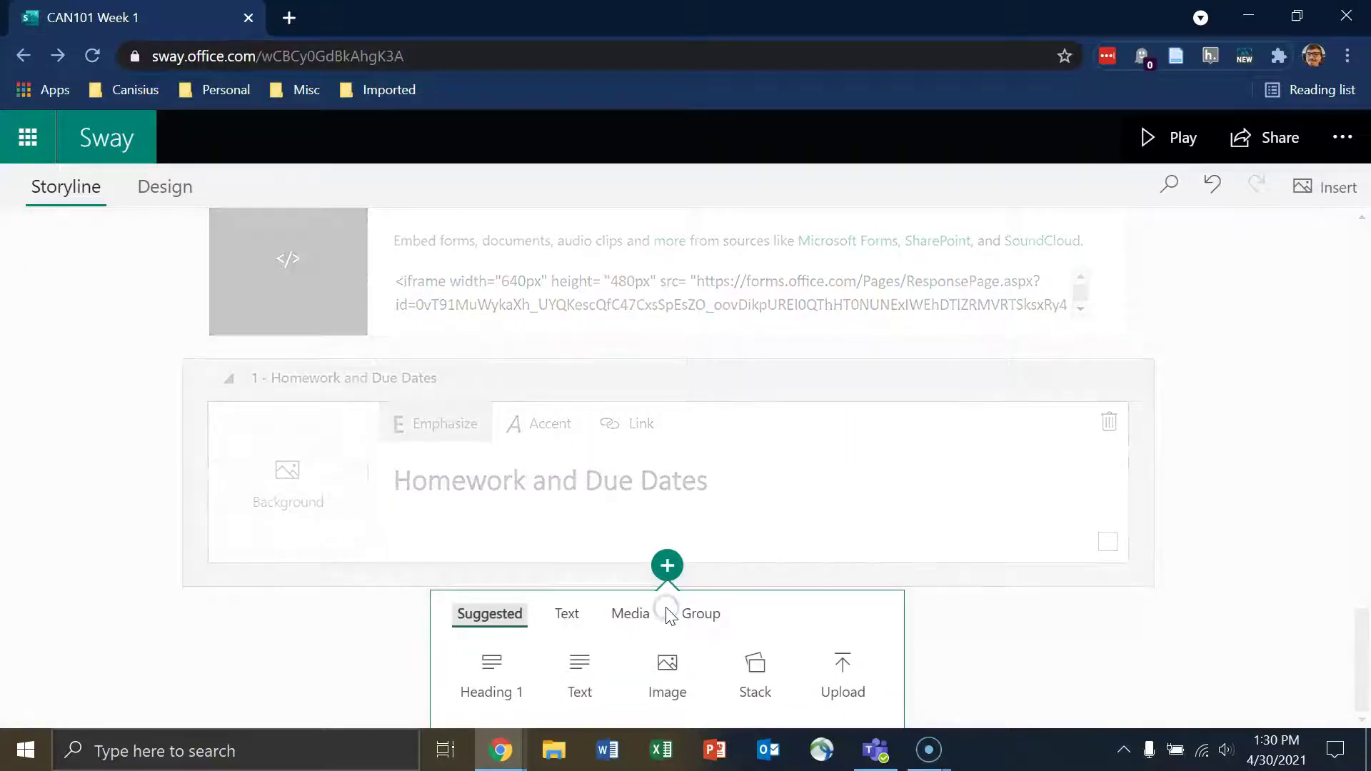
left_click(575, 619)
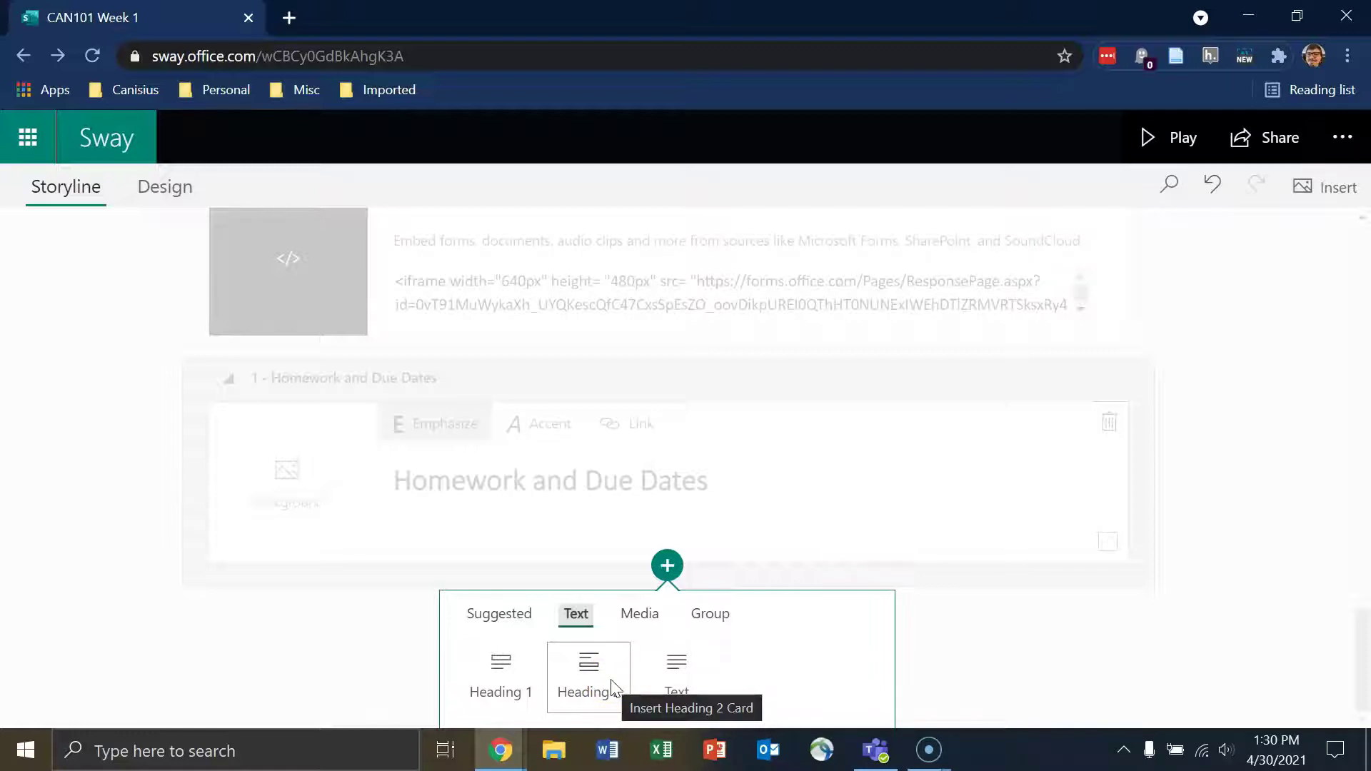
left_click(636, 682)
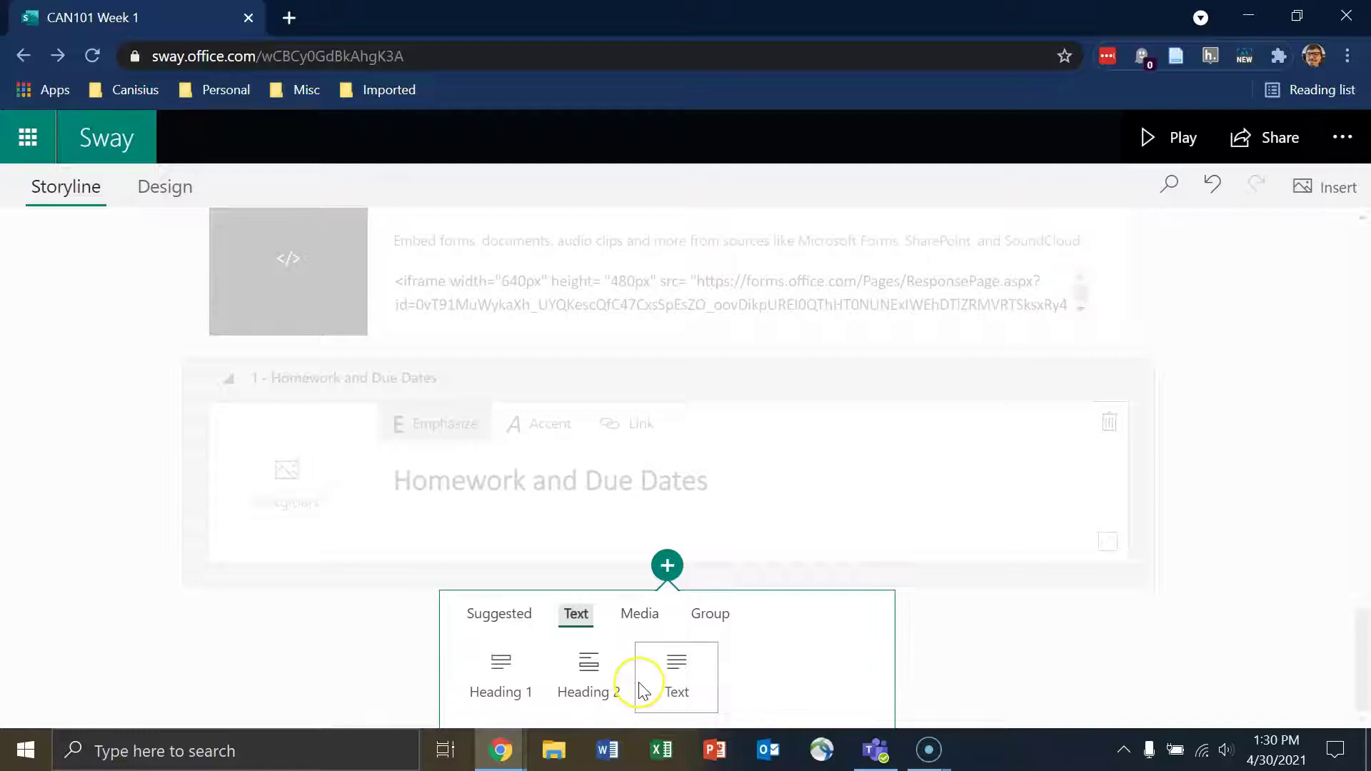
left_click(666, 691)
left_click(694, 665)
left_click(691, 670)
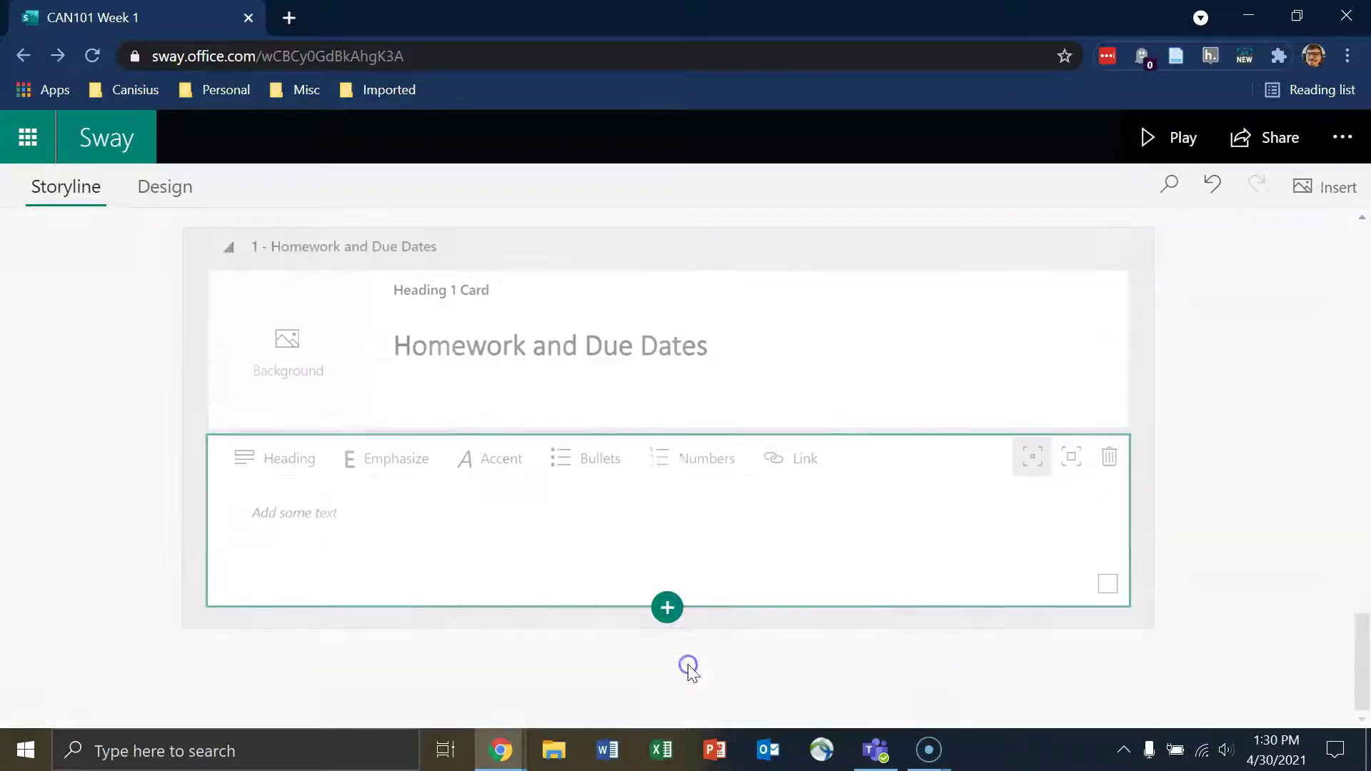
left_click(431, 530)
type("Lorem ipsum dolor sit amet, consectetur adipiscing elit. Ut tempor velit eleifend dapibus tincidunt. Praesent consectetur laoreet fringilla. In varius tristique tempor. Pellentesque posuere varius eros. Integer lacinia turpis et orci porta porta. Sed facilisis orci nec mauris bibendum, semper cursus erat ultrices. Pellentesque pharetra sagittis dui, vel condimentum arcu dignissim id.")
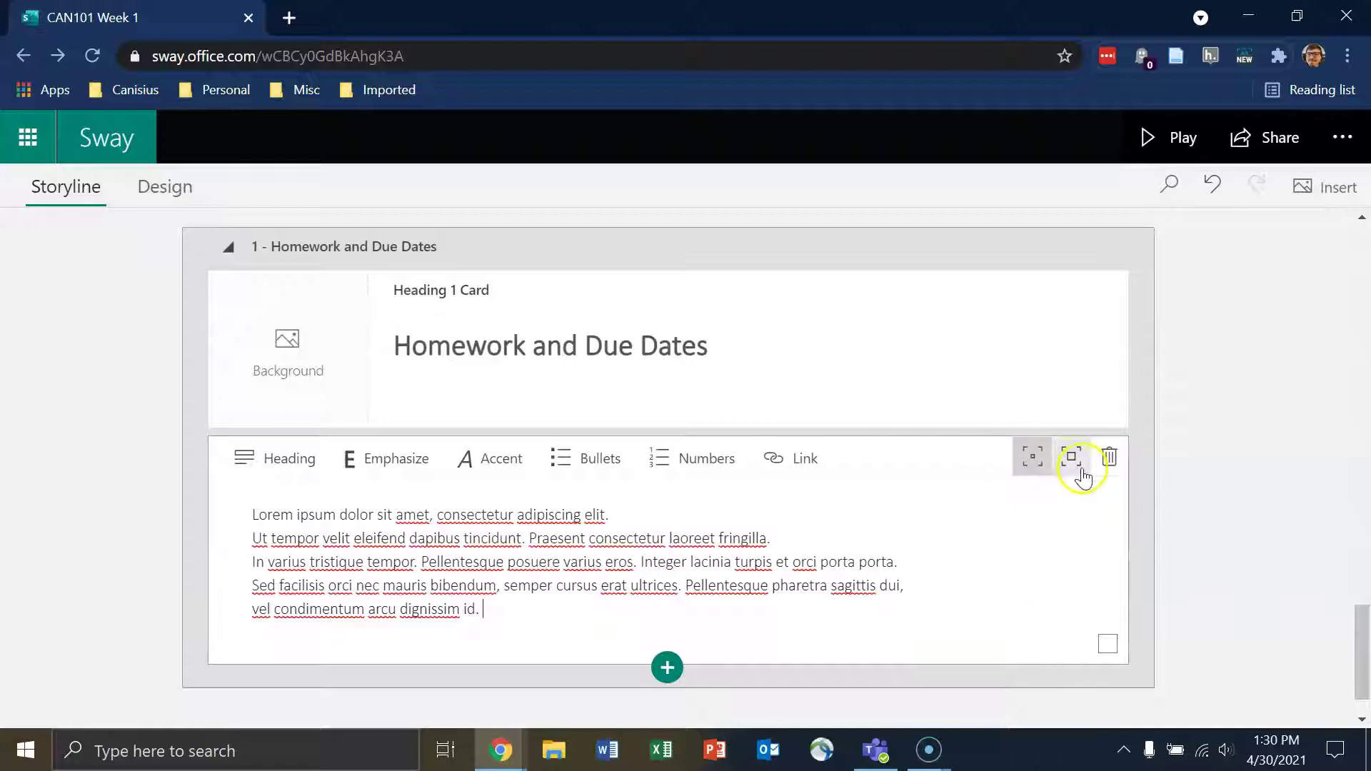
Step: Try the stronger card emphasis on the Lorem ipsum Text card and restore the lightest level
left_click(1037, 462)
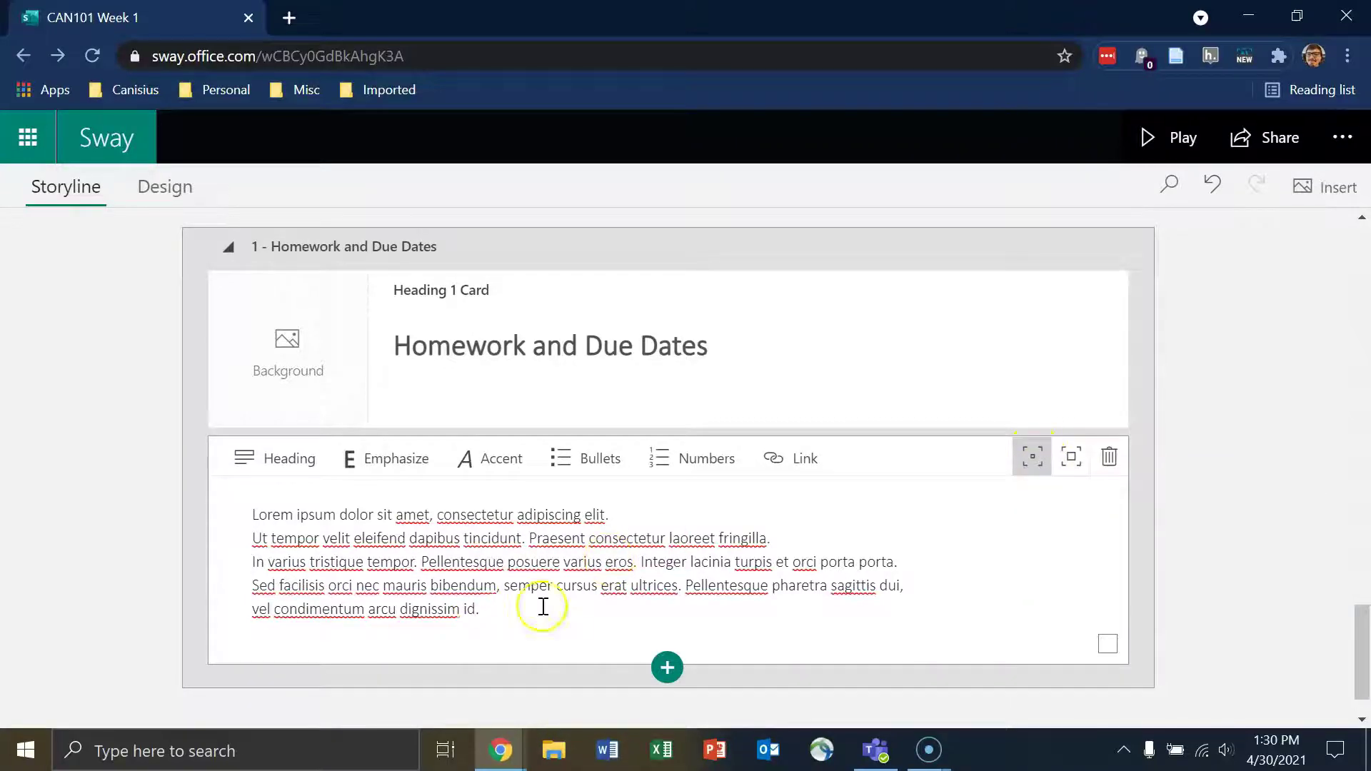
left_click(1071, 456)
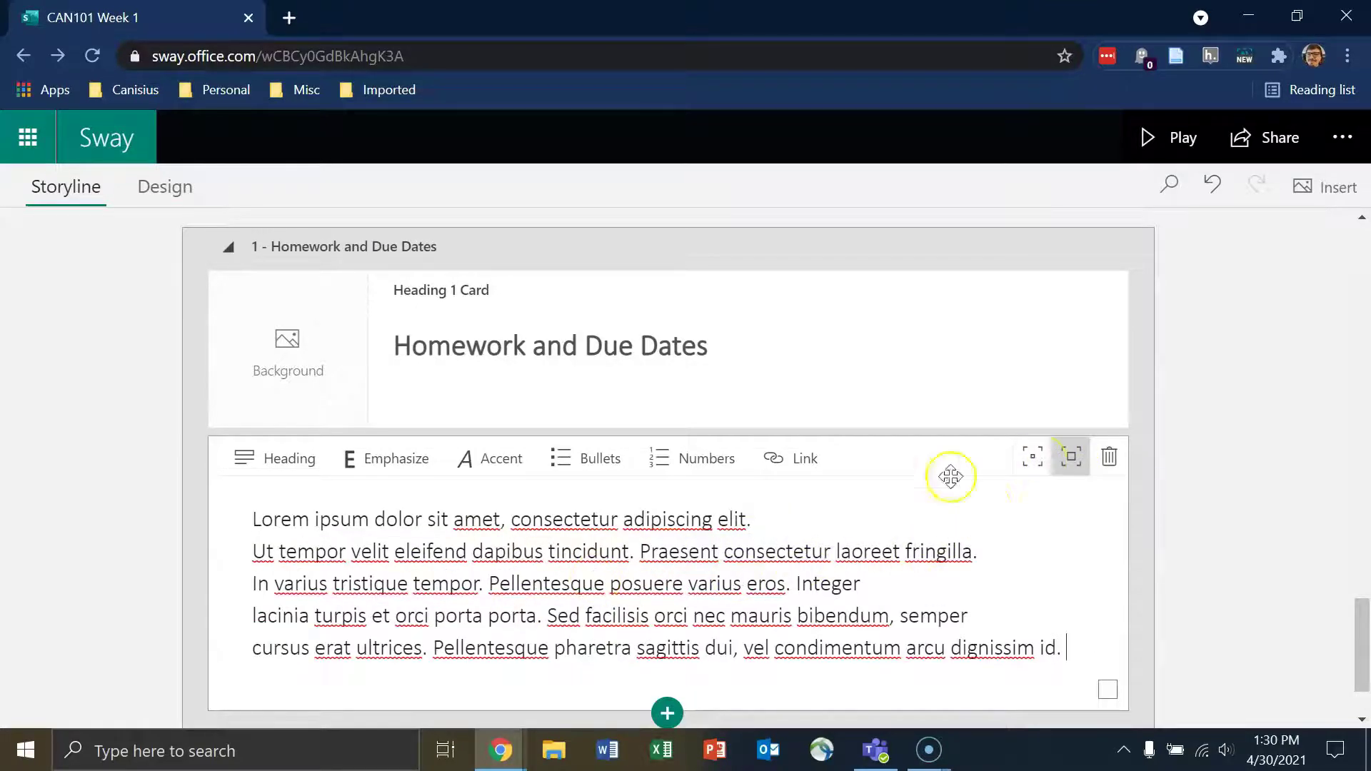
left_click(1041, 455)
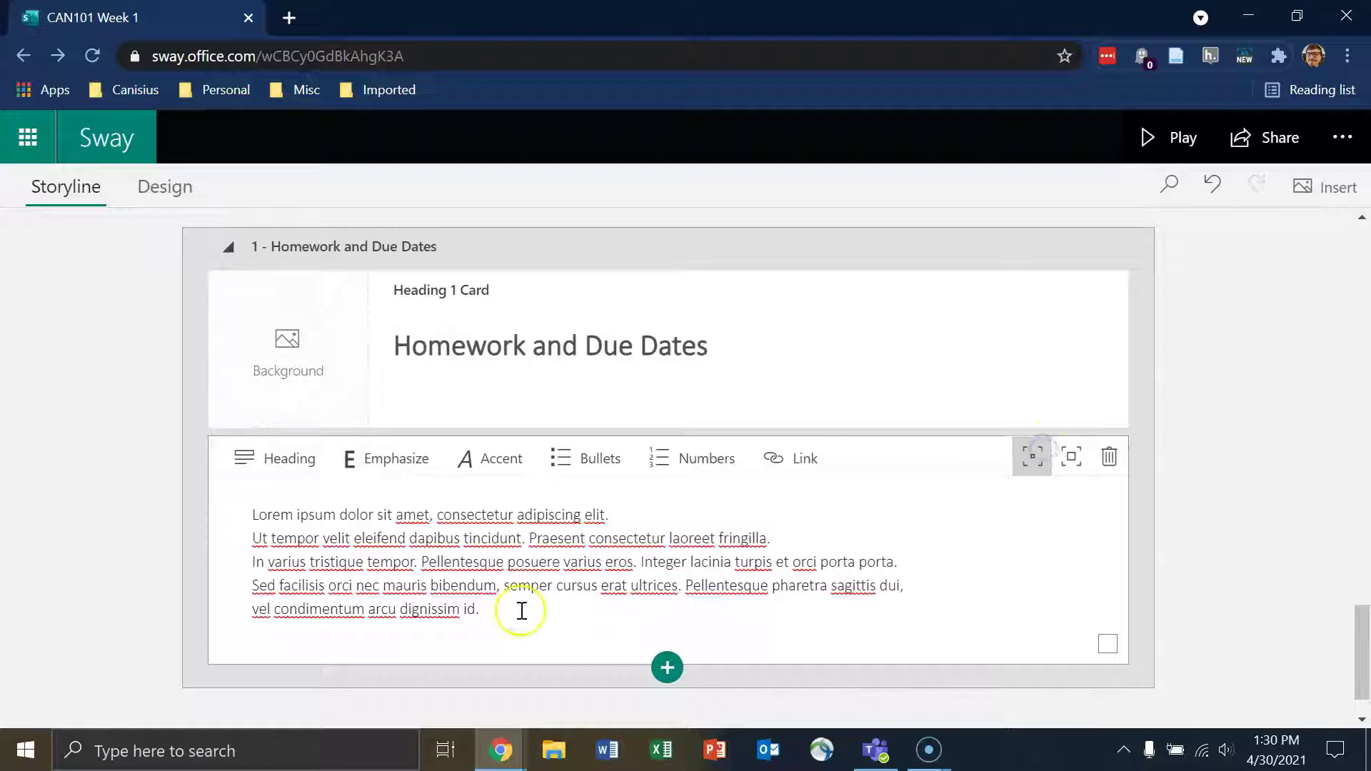
Step: Add another Text card with a numbered list of Due Date 1, Due Date 2 and Due Date 3, using the stronger card emphasis
left_click(663, 674)
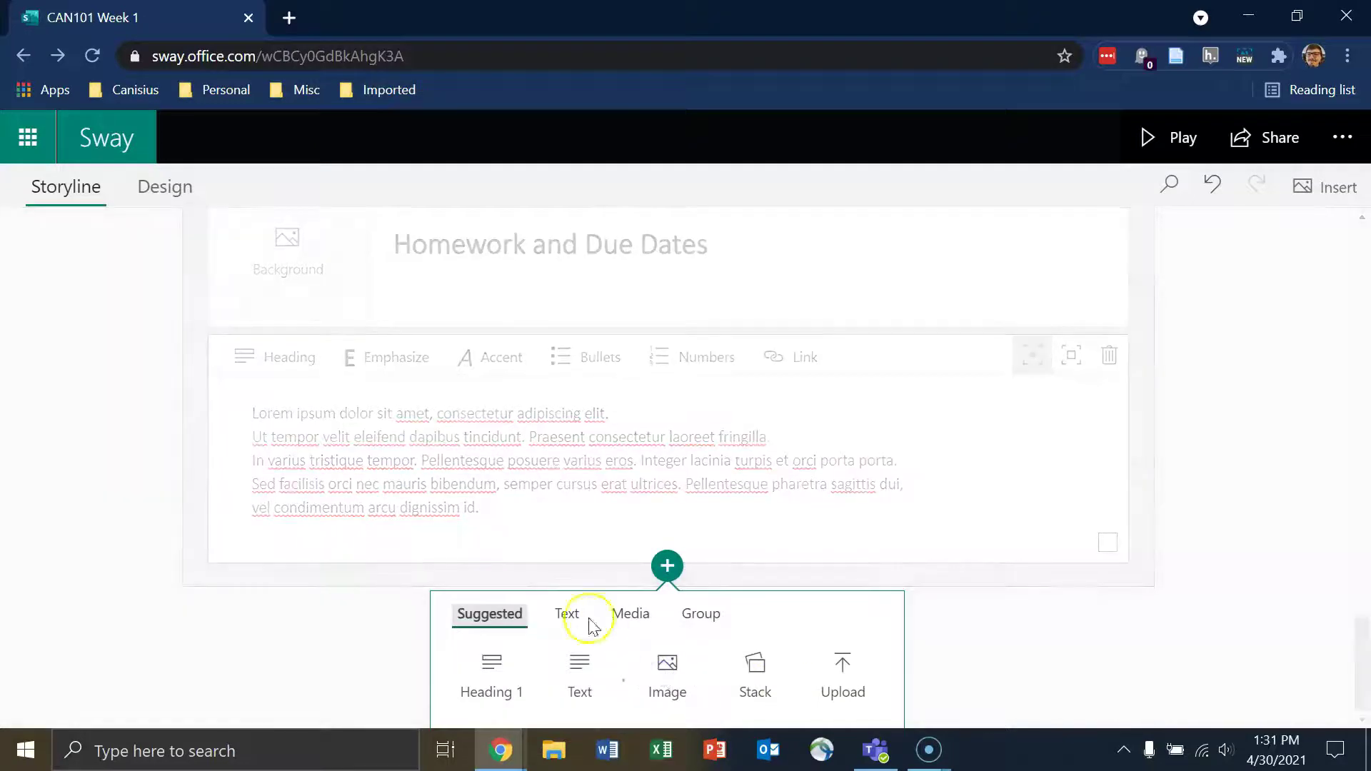
left_click(571, 668)
type("1. Due Date 1")
key("Return")
type("Due Date 2")
key("Return")
type("Due Date 3")
left_click(1071, 456)
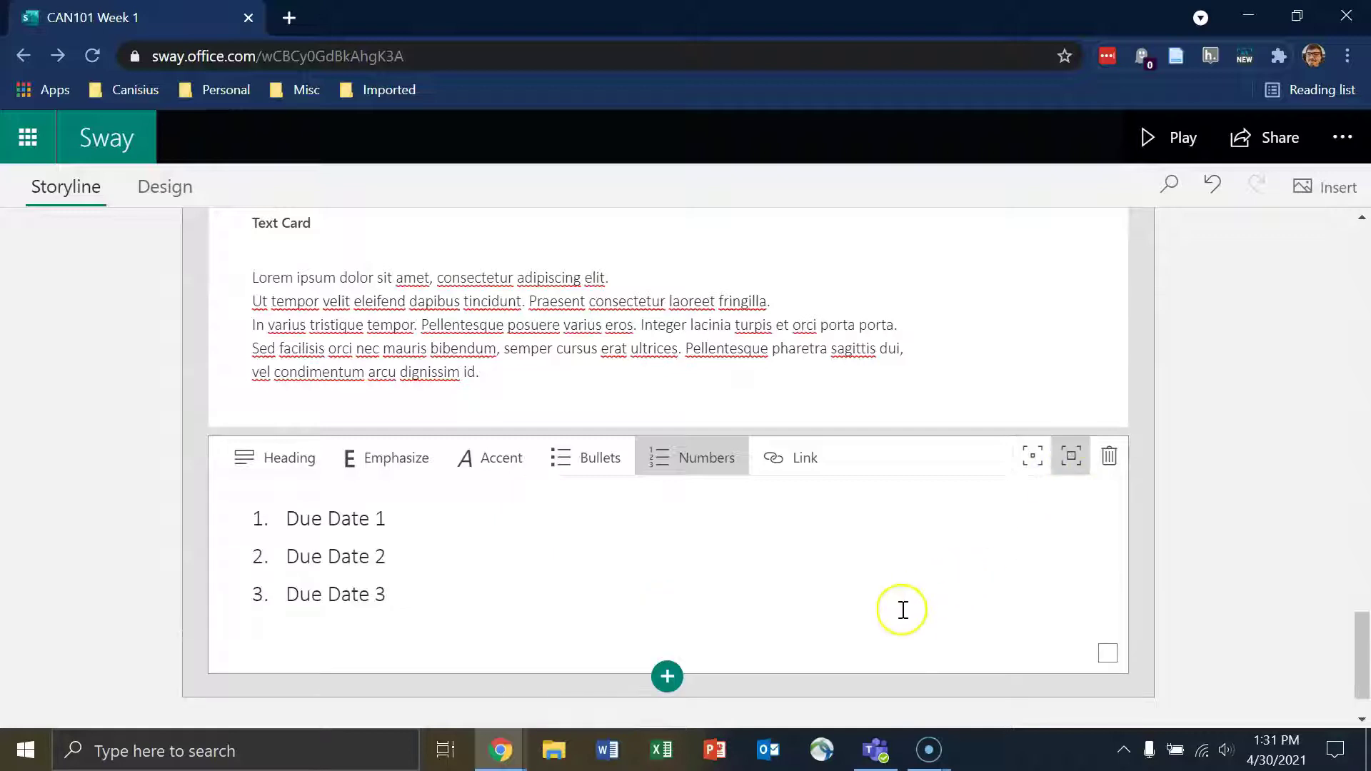
Step: Add a Heading 1 card after the numbered due dates card and enter "Introduction" as its text
scroll(662, 650, "down", 1)
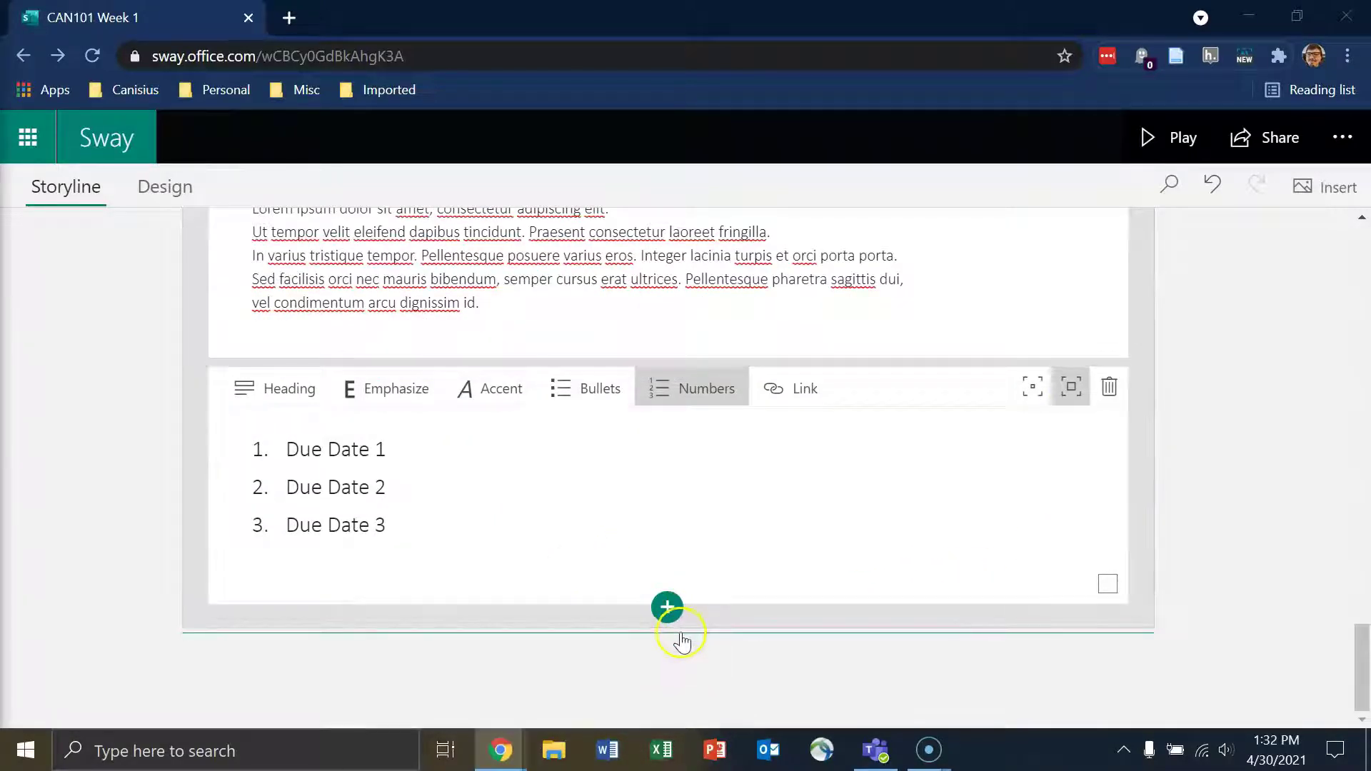
left_click(758, 621)
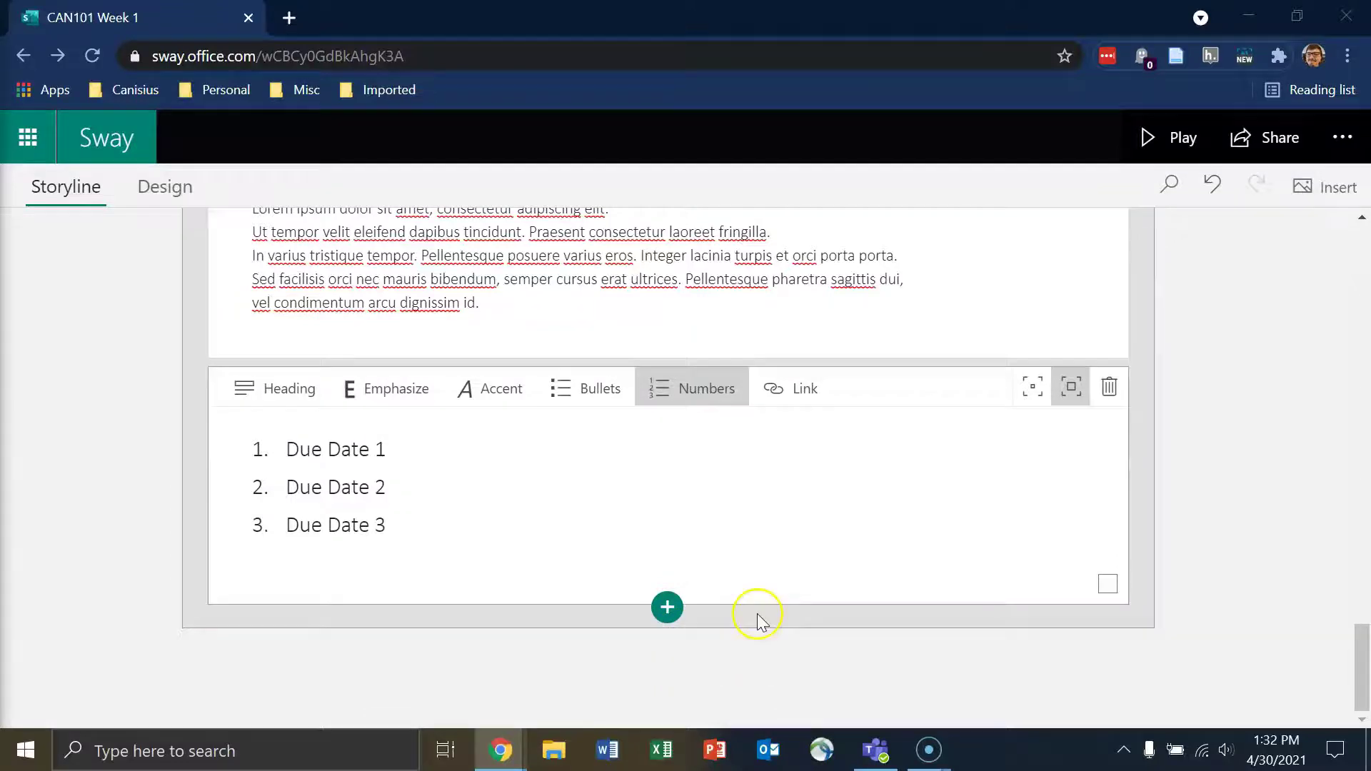
left_click(667, 607)
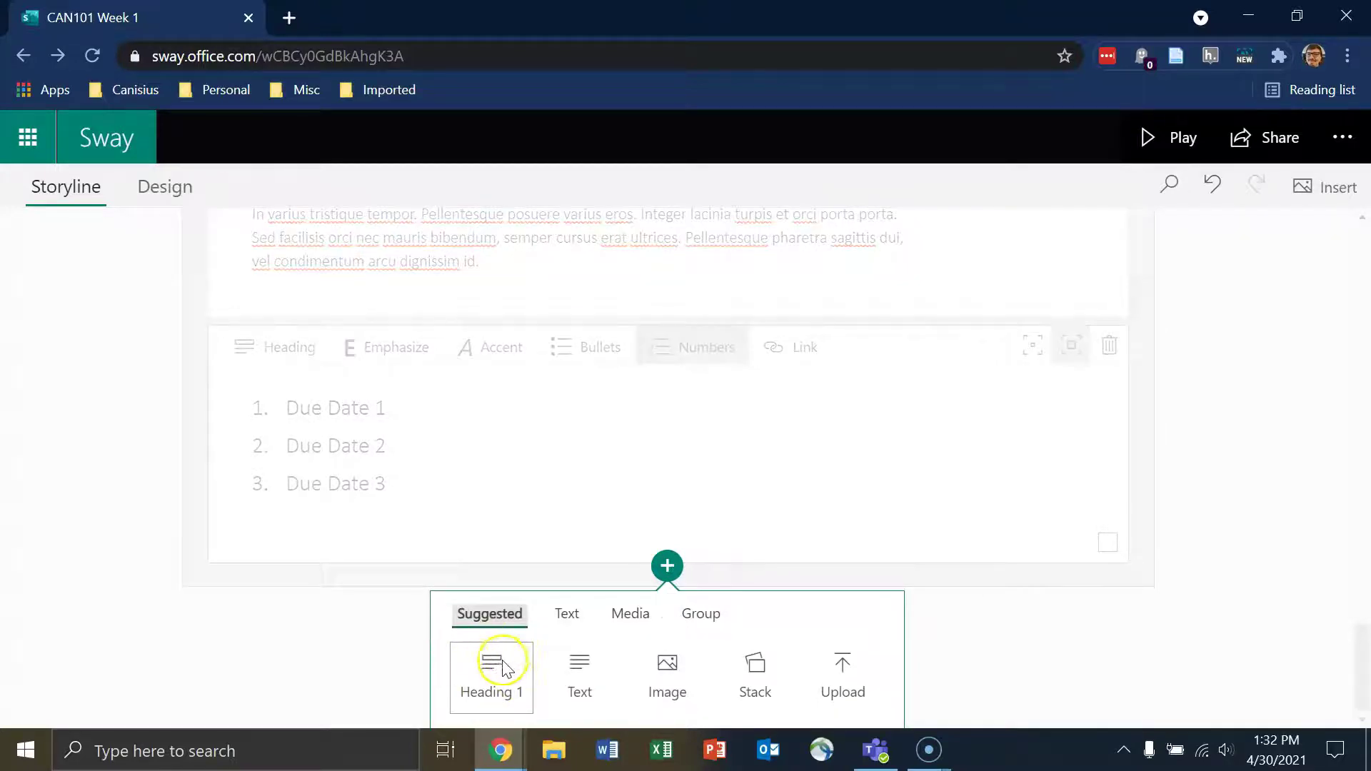
left_click(291, 622)
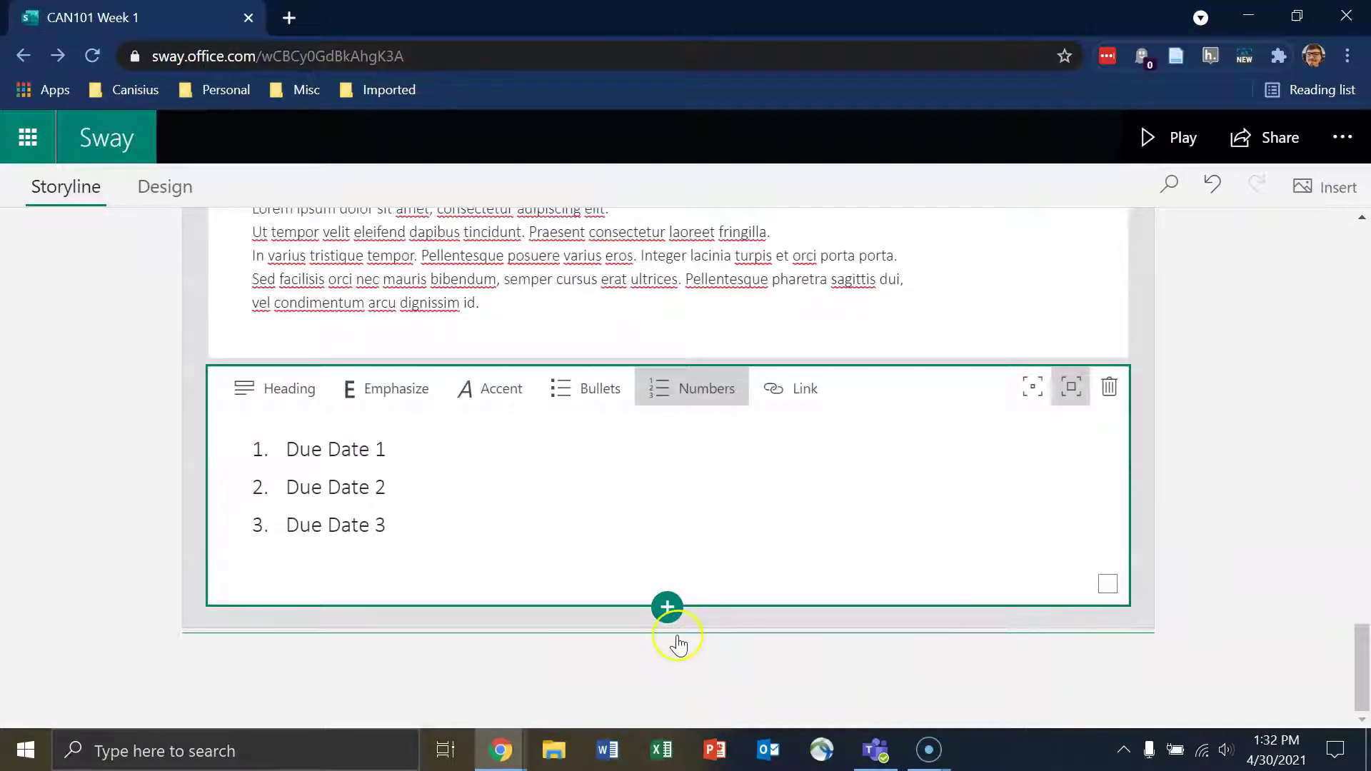
left_click(726, 637)
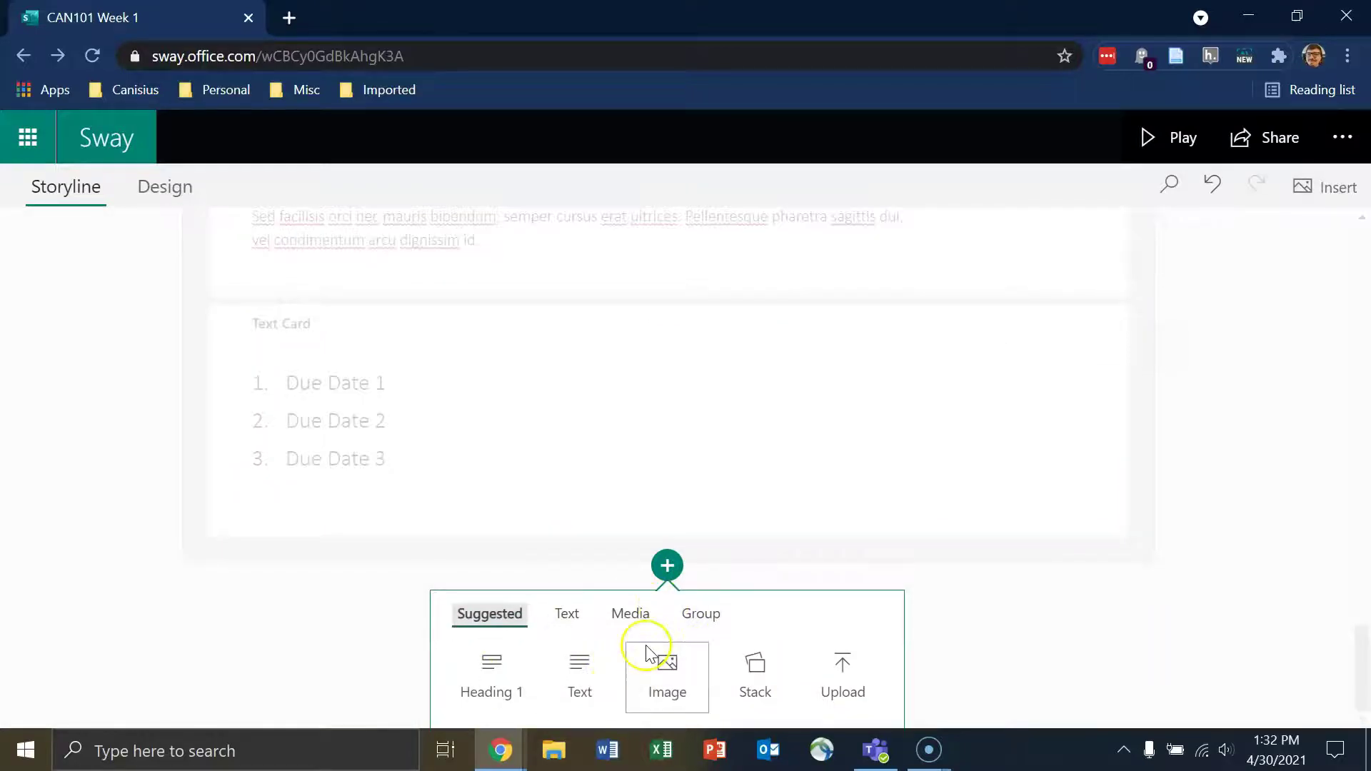
left_click(520, 671)
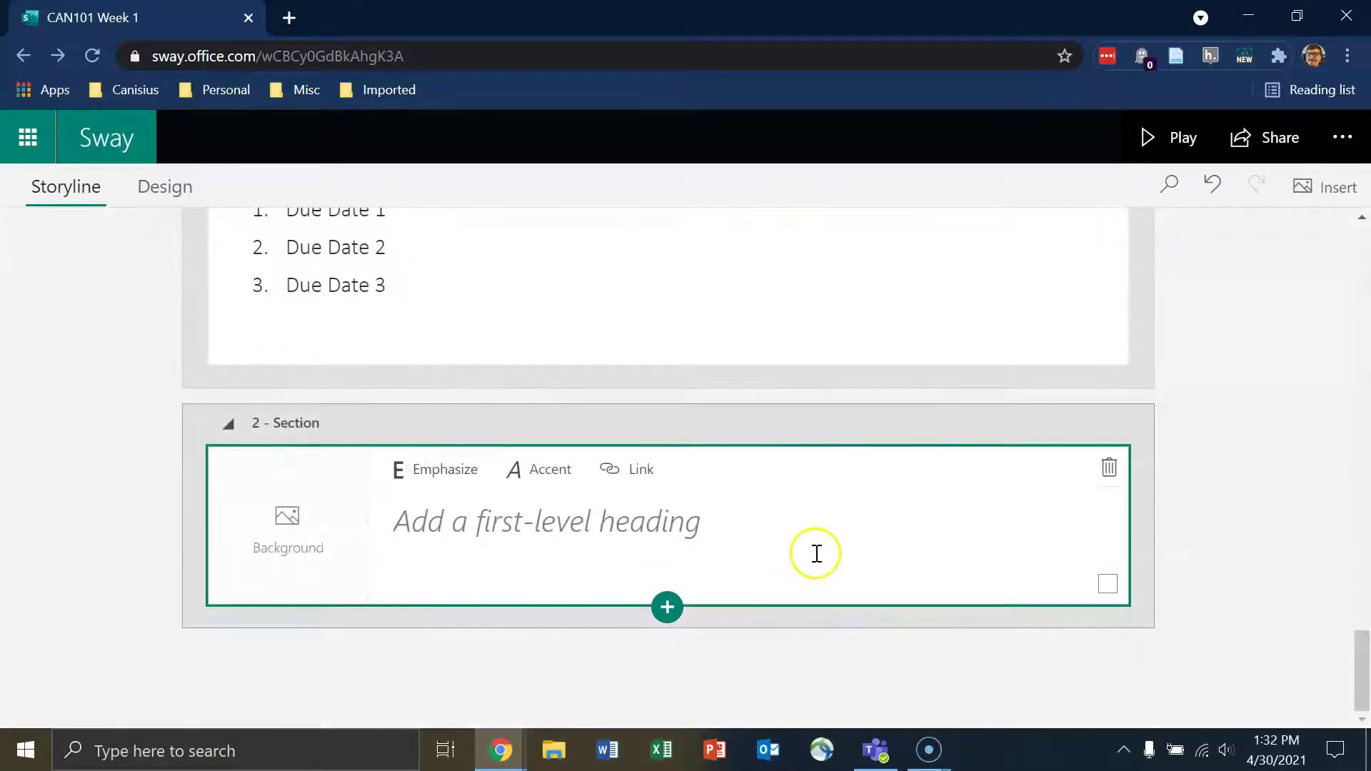
left_click(790, 534)
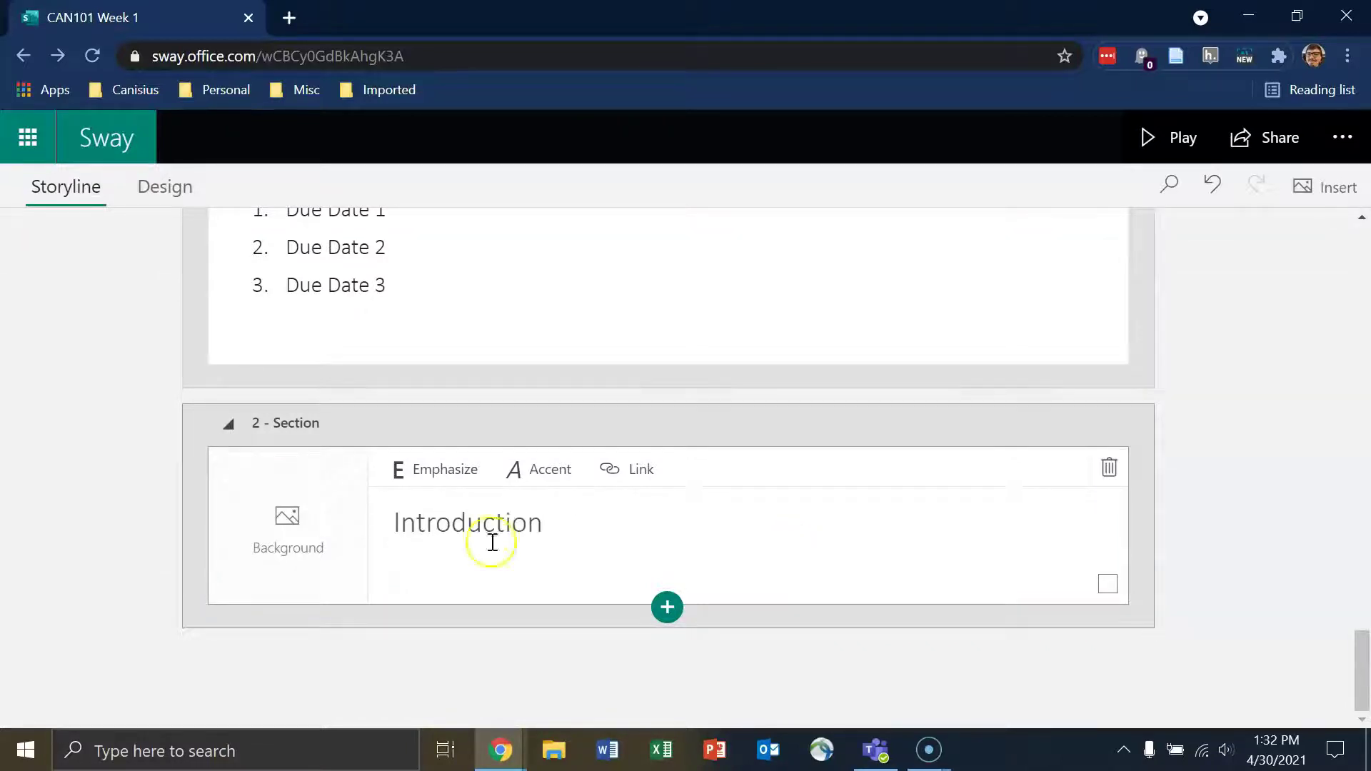
Step: Emphasize the word "Introduction" in the new first-level heading card
double_click(437, 528)
left_click(428, 468)
left_click(579, 566)
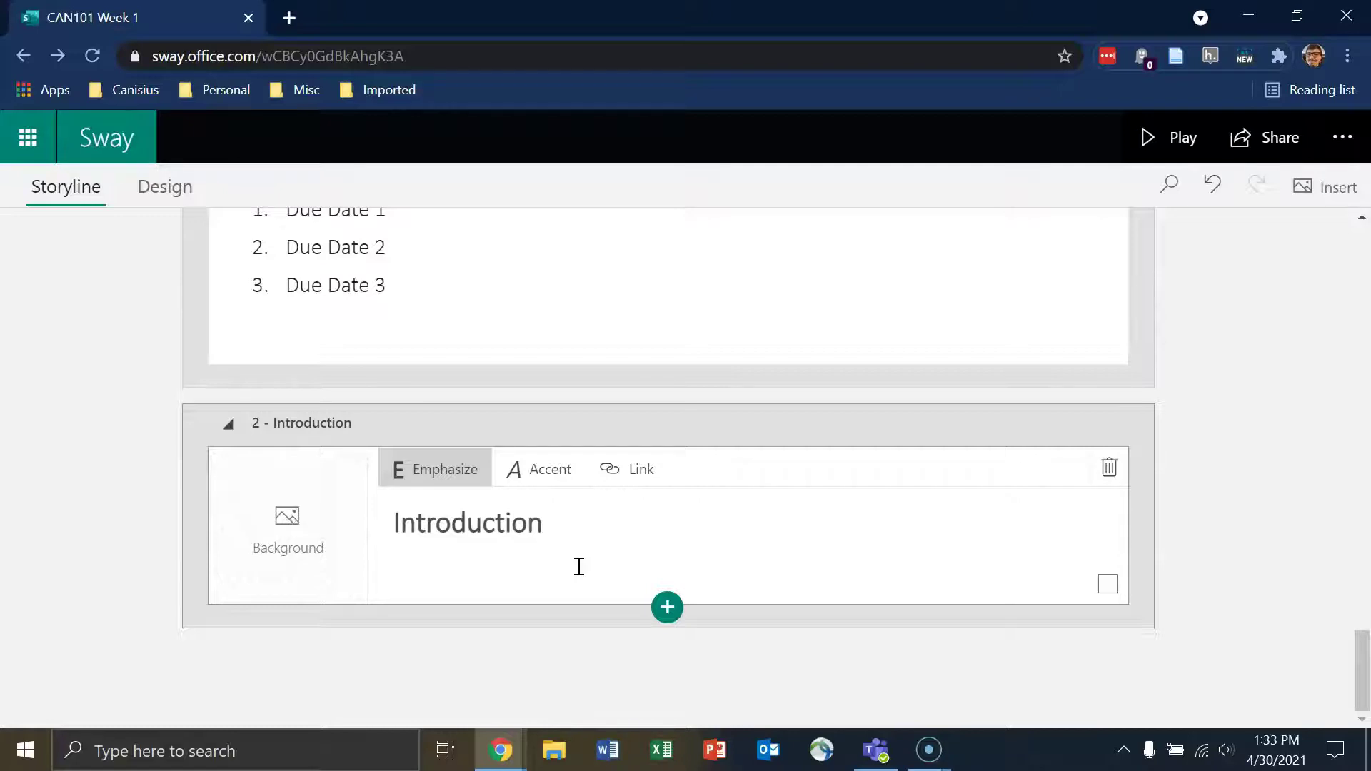
left_click(589, 556)
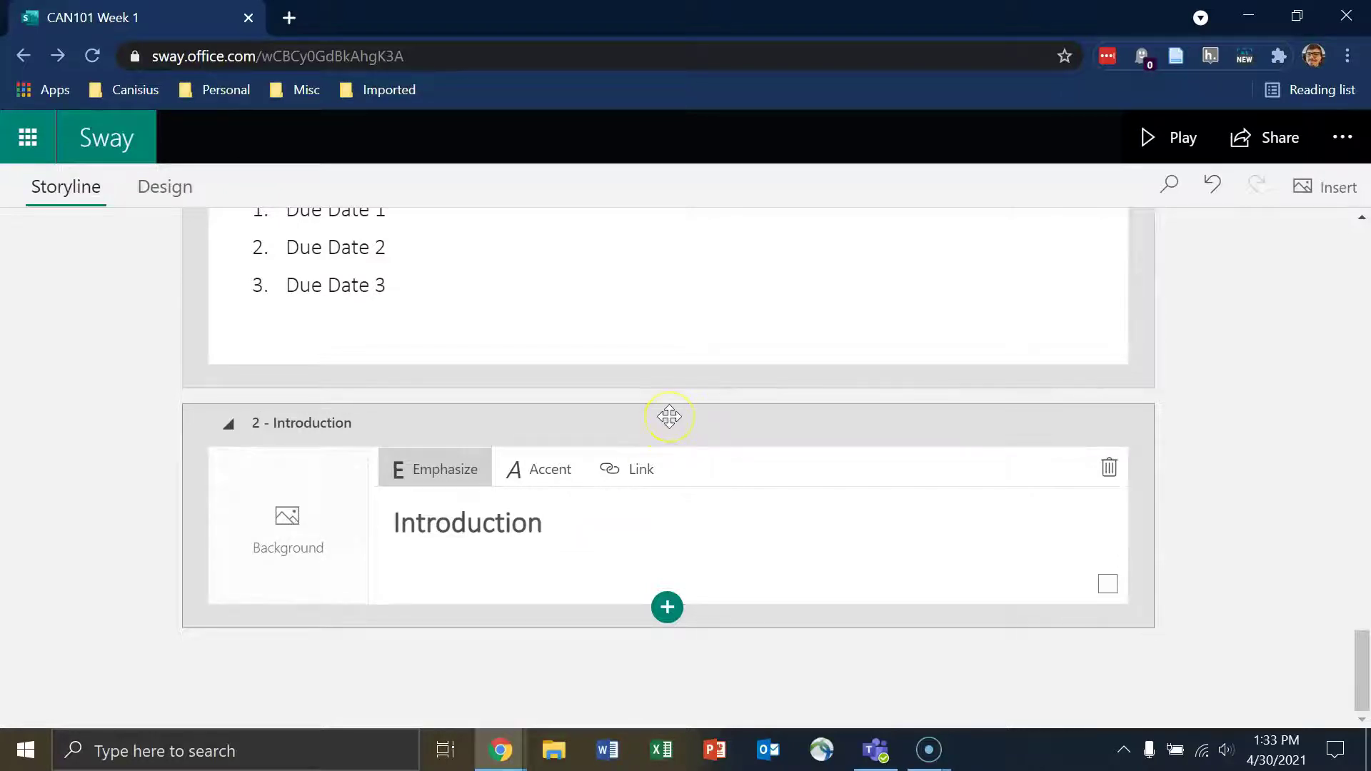
Step: Move the Introduction section from the end of the storyline to directly below the CAN101 Week 1 title card
left_click(669, 417)
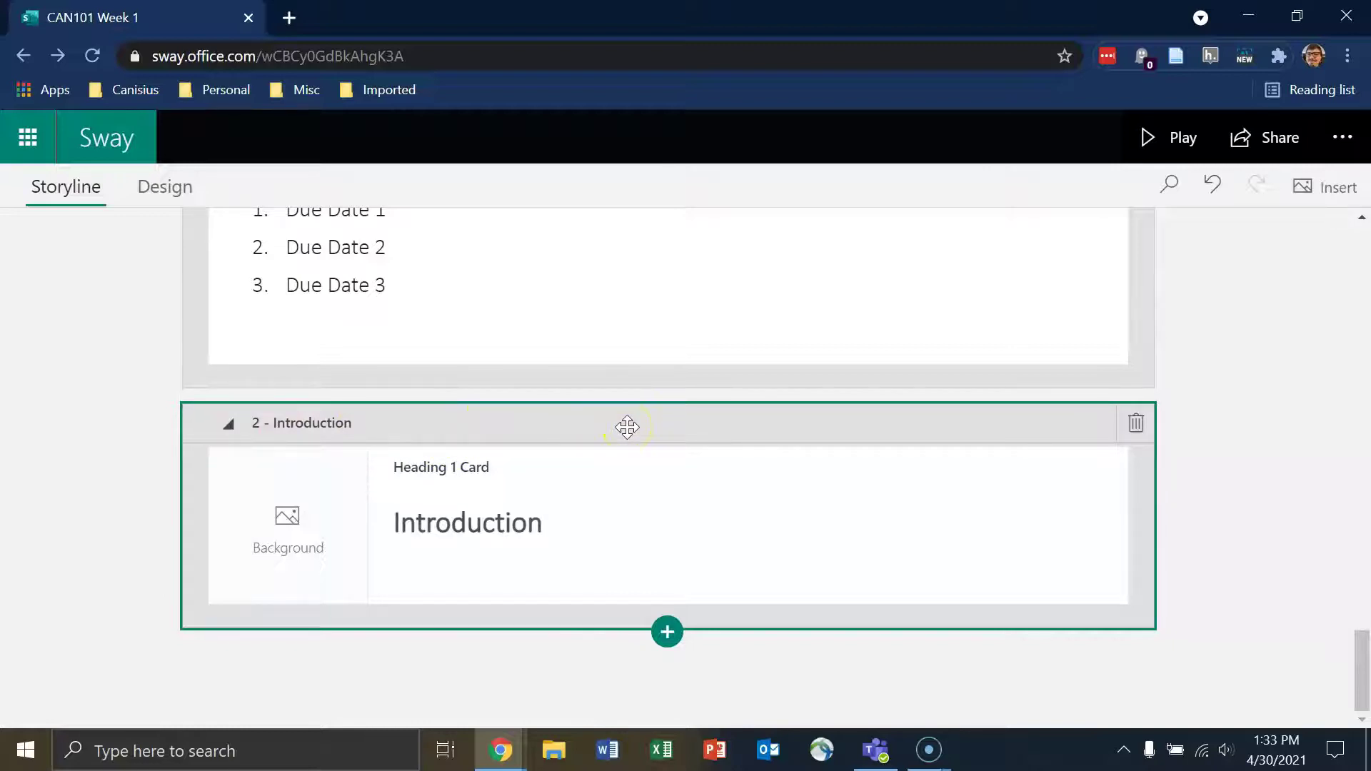
scroll(627, 427, "up", 6)
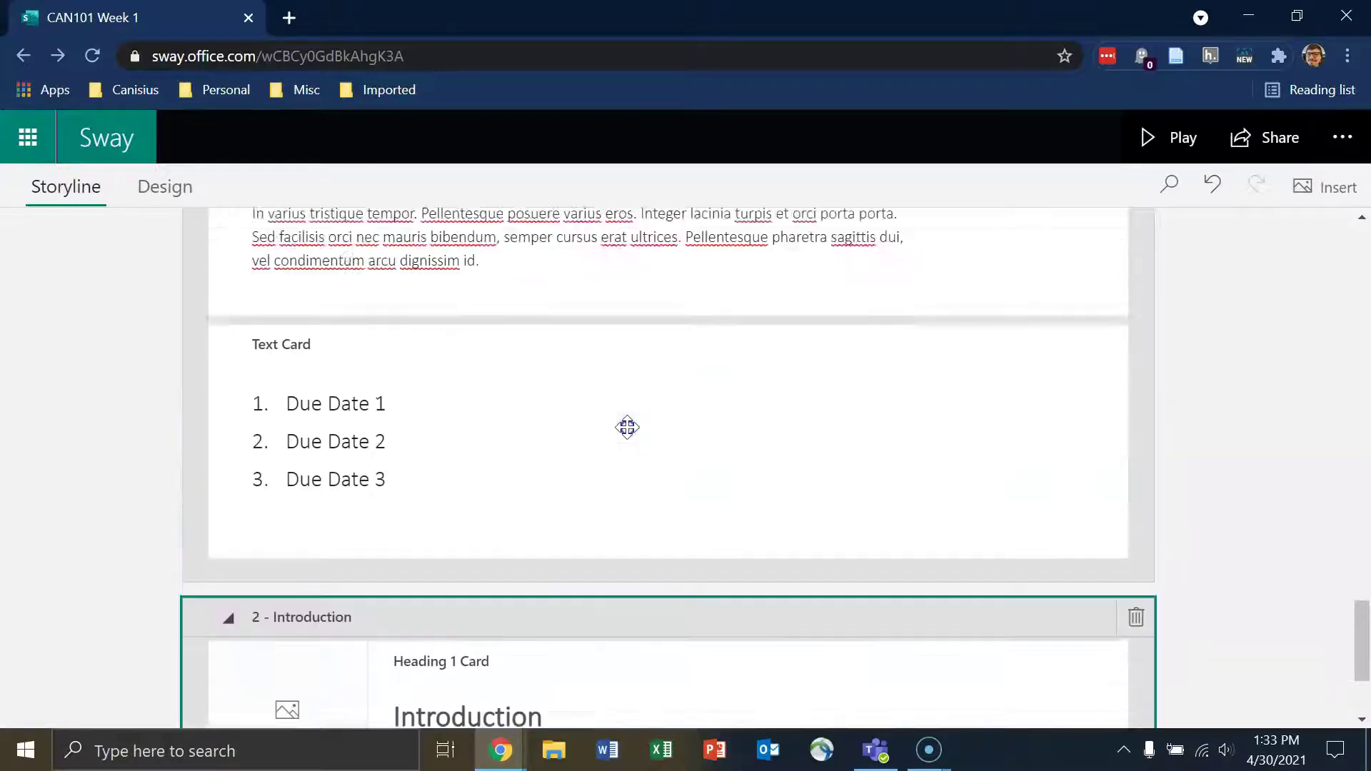
left_click_drag(627, 426, 593, 425)
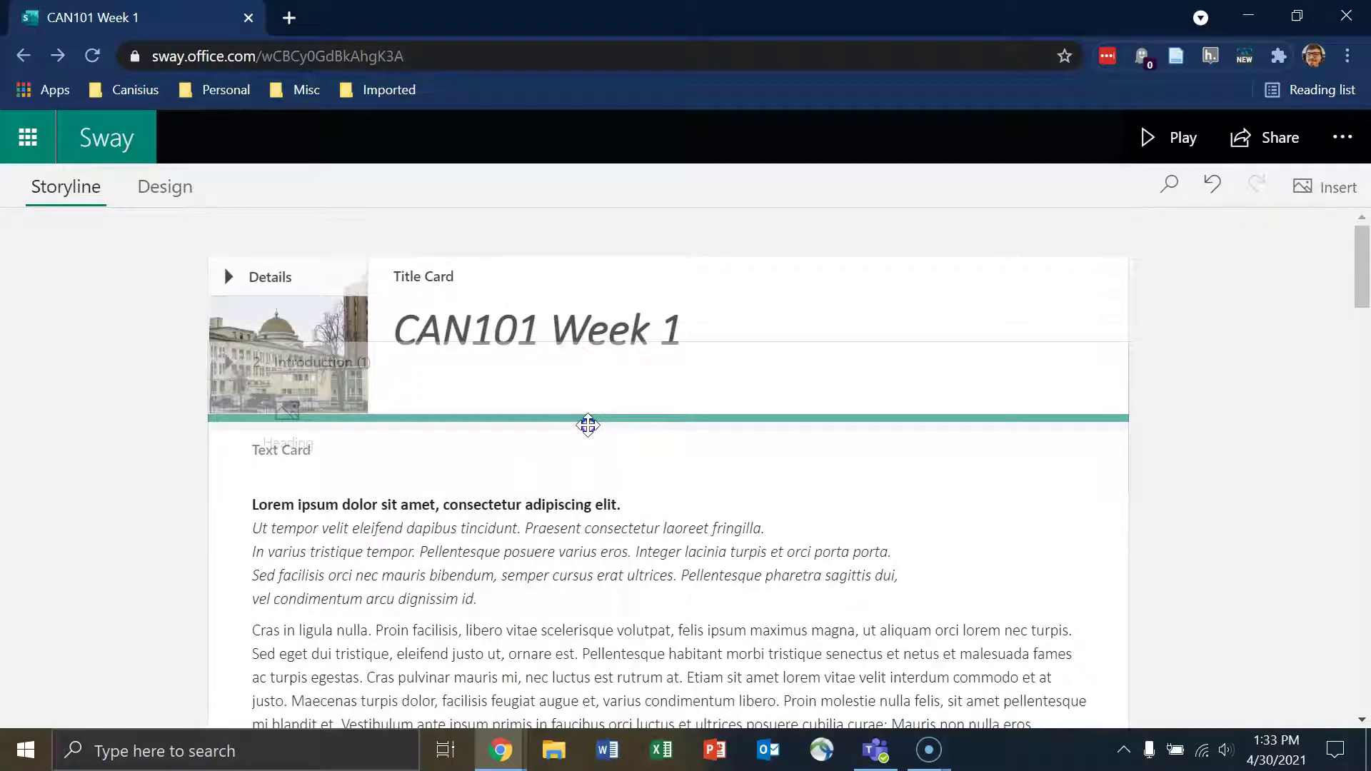
mouse_move(587, 425)
left_mouse_down()
mouse_move(622, 410)
mouse_move(611, 418)
left_mouse_up()
Step: Review which cards belong to the Introduction section and where the Homework and Due Dates section begins
scroll(914, 532, "down", 10)
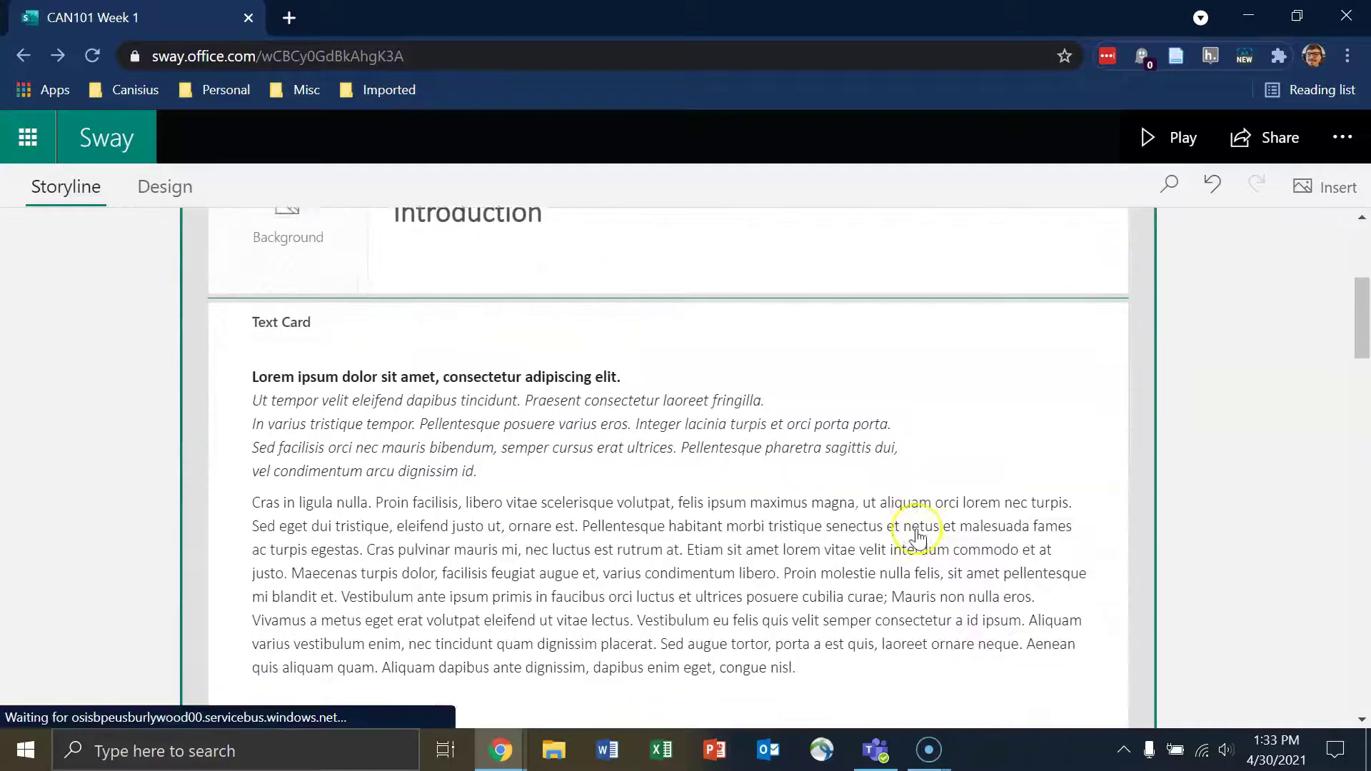
scroll(916, 528, "up", 10)
scroll(912, 499, "down", 5)
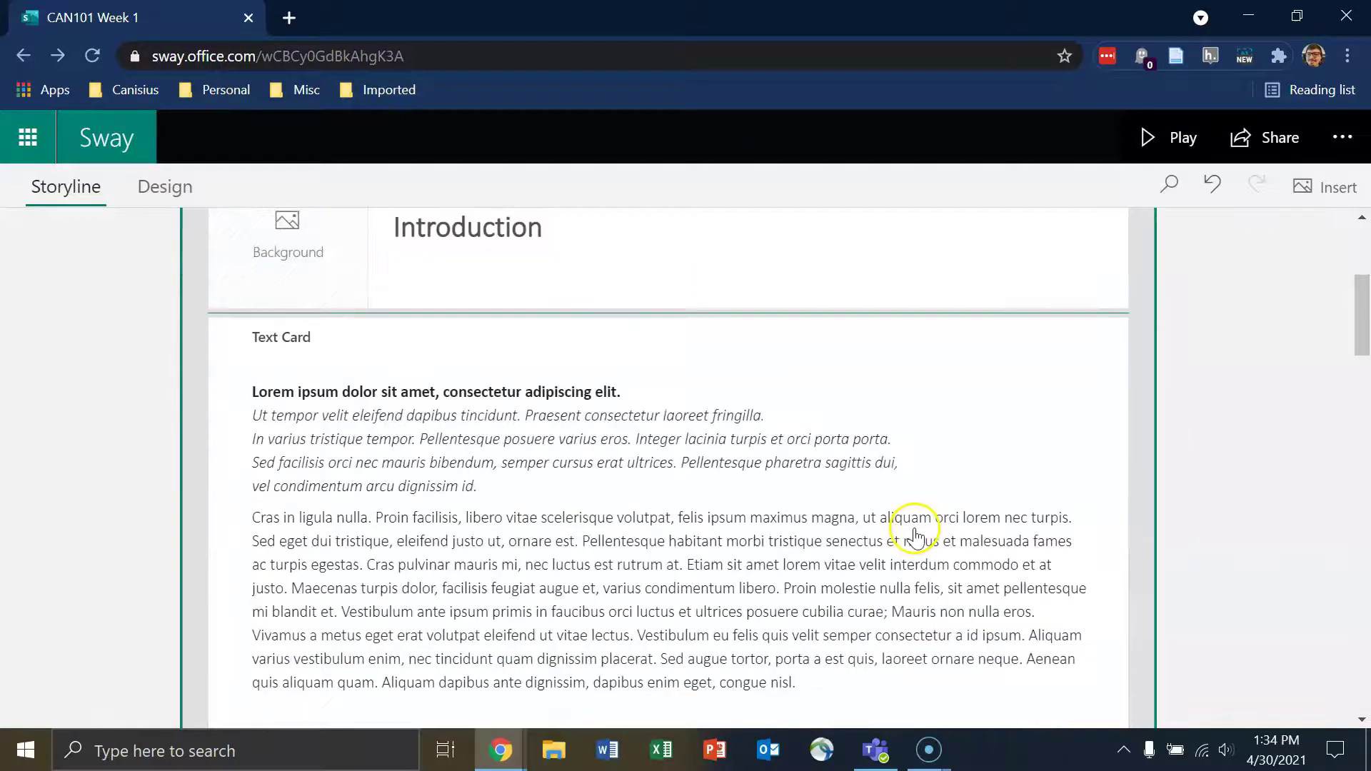
scroll(542, 414, "down", 5)
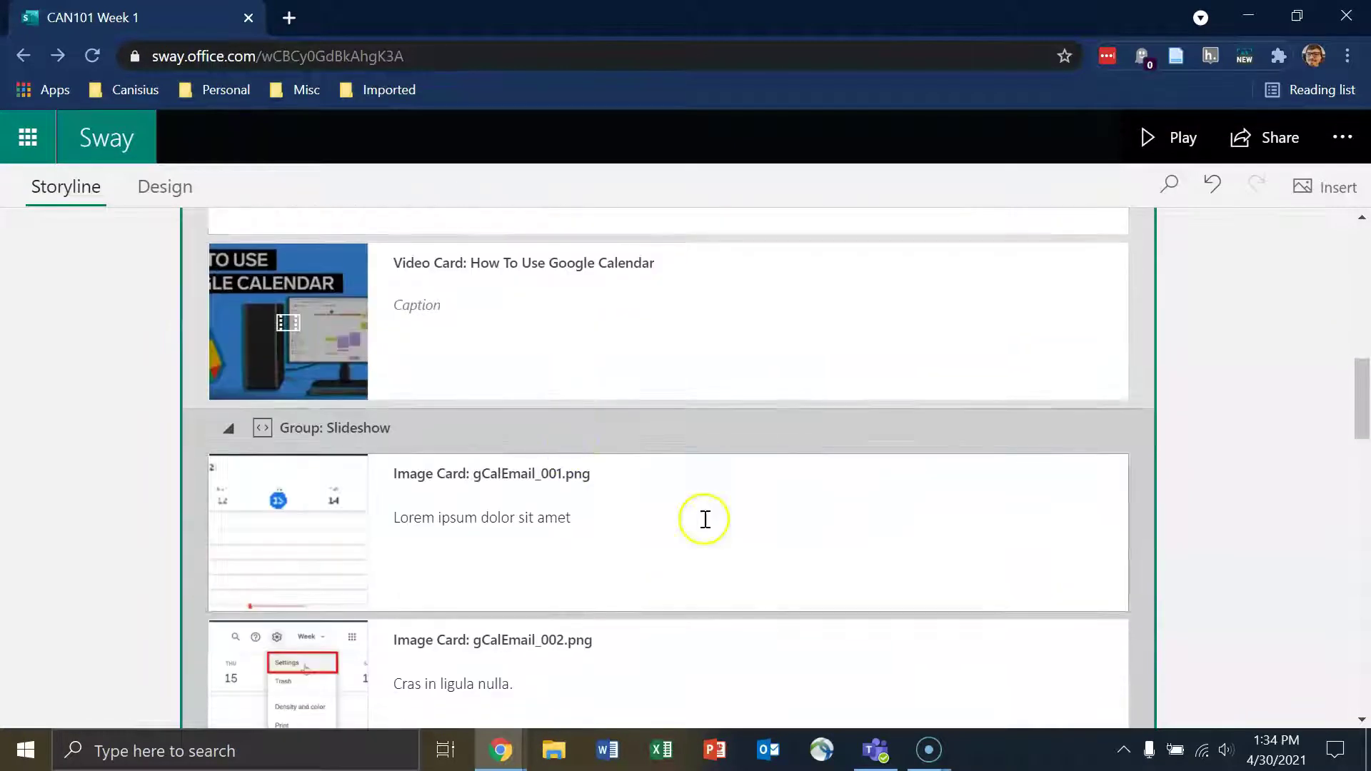
scroll(755, 498, "up", 5)
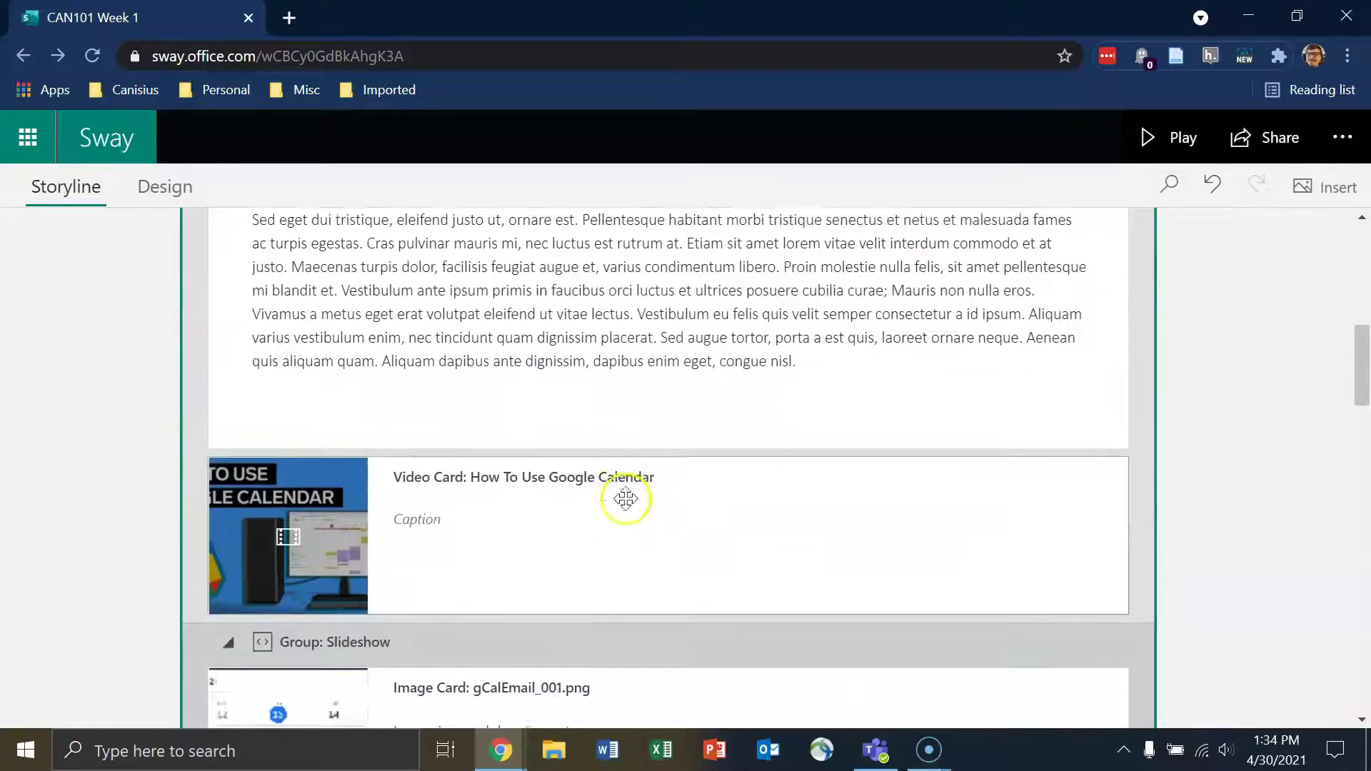
scroll(626, 499, "down", 7)
scroll(626, 499, "up", 13)
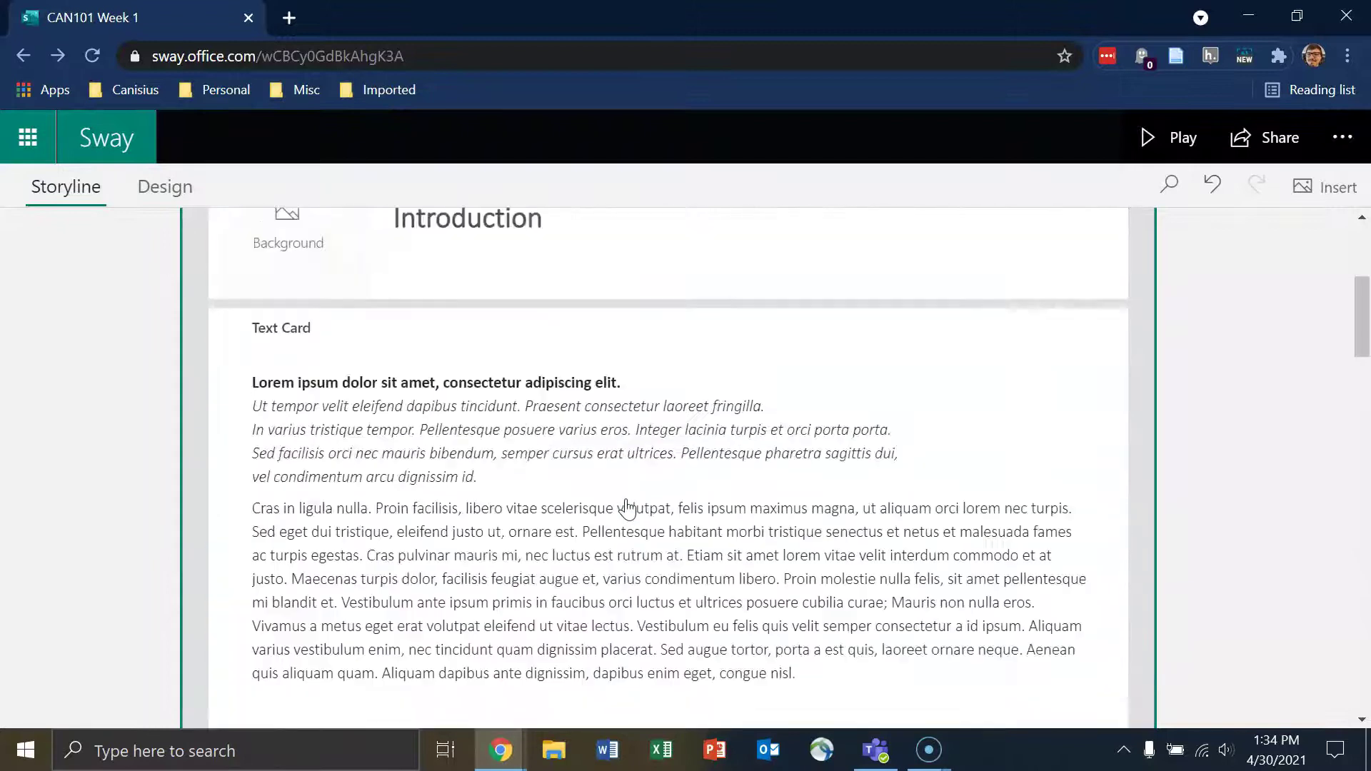
scroll(626, 497, "down", 5)
scroll(647, 464, "up", 5)
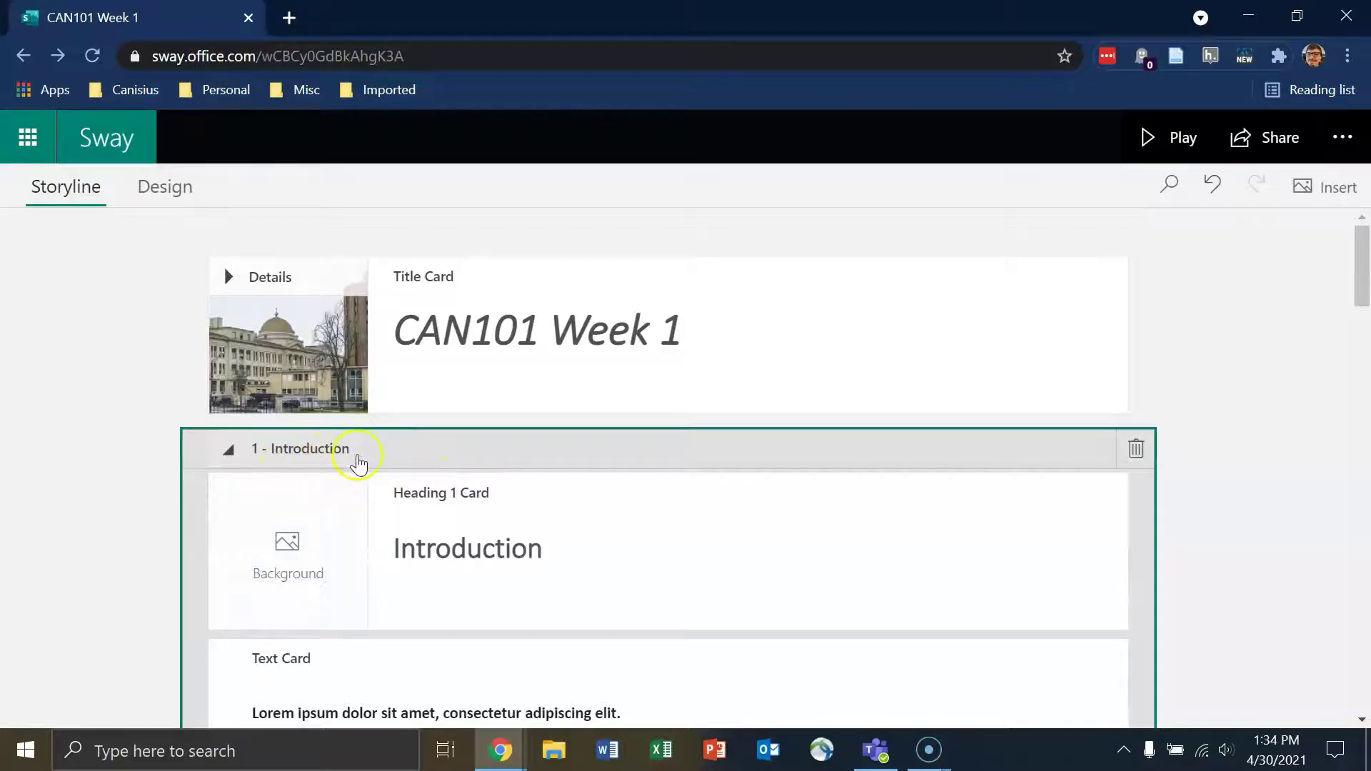
scroll(707, 520, "down", 15)
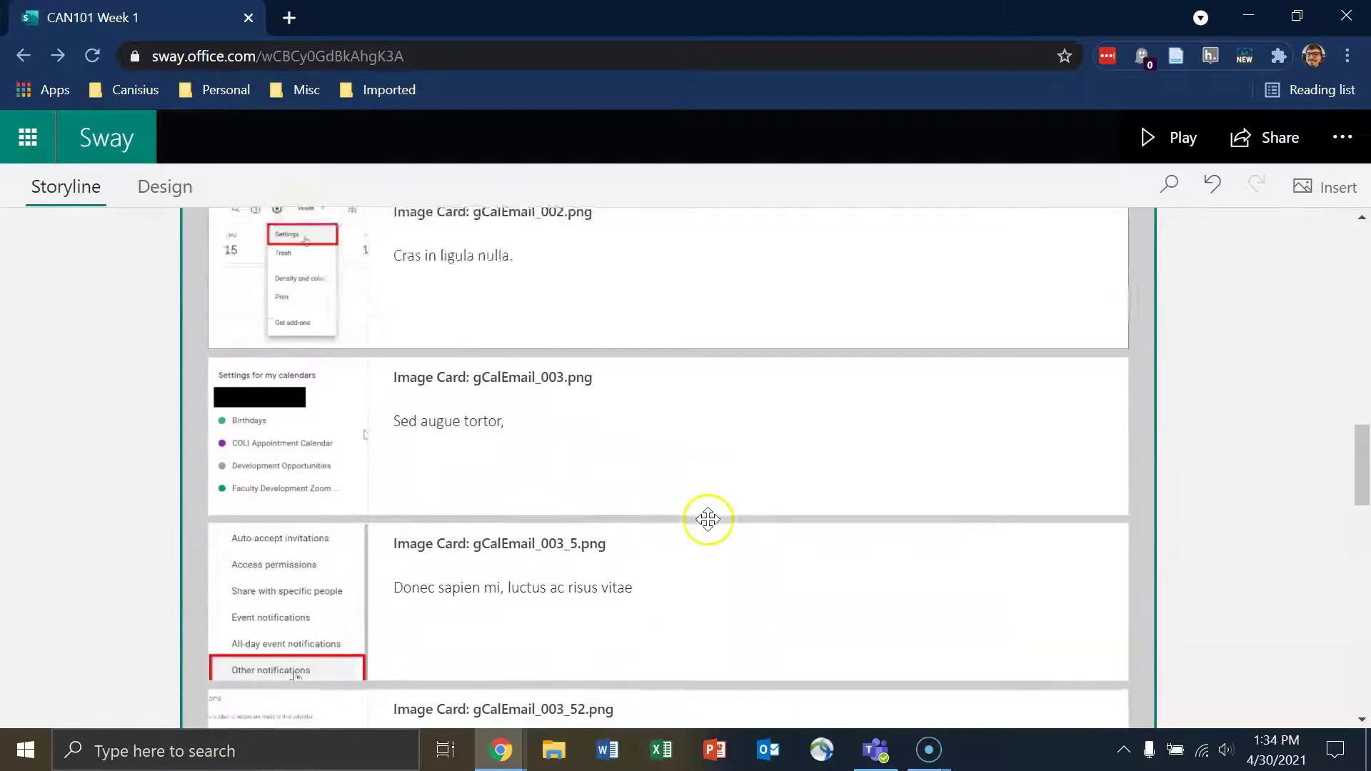
scroll(707, 519, "down", 15)
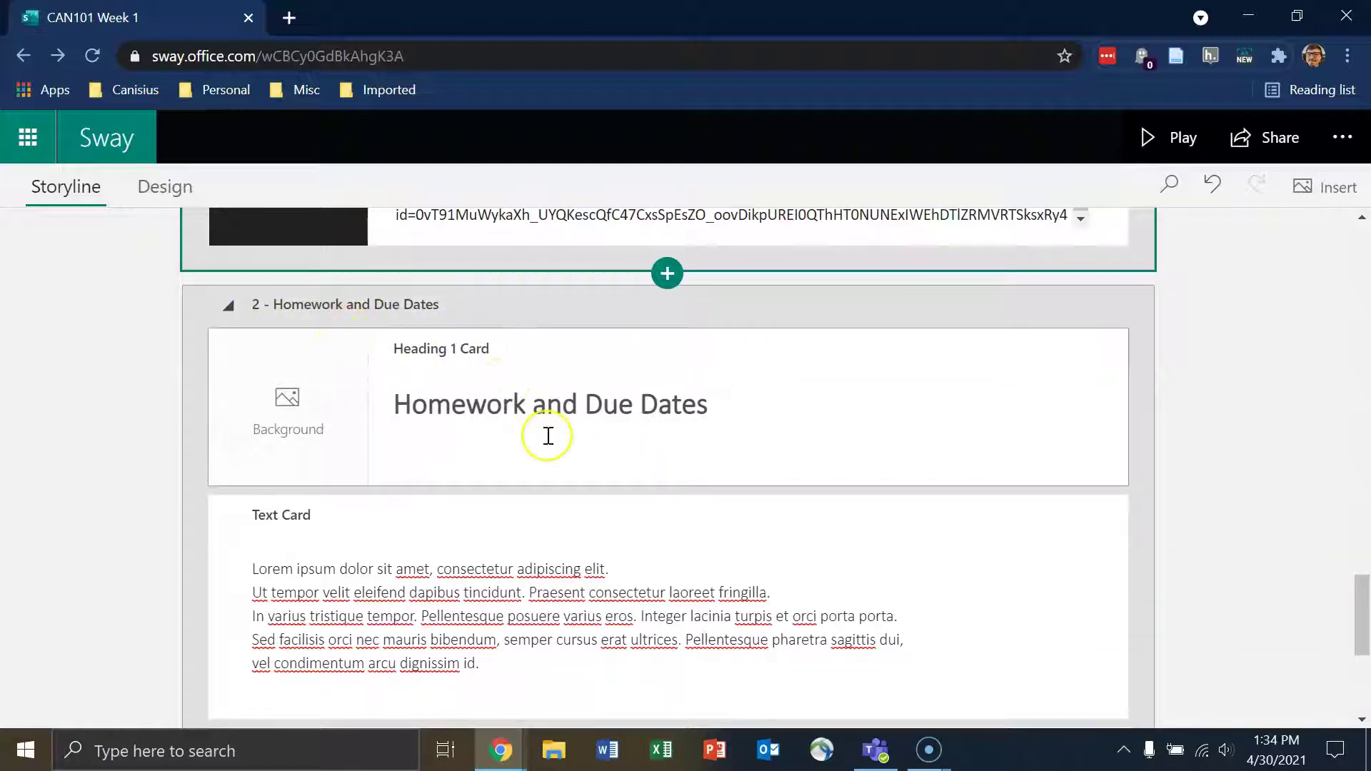
scroll(547, 436, "up", 20)
scroll(566, 495, "down", 2)
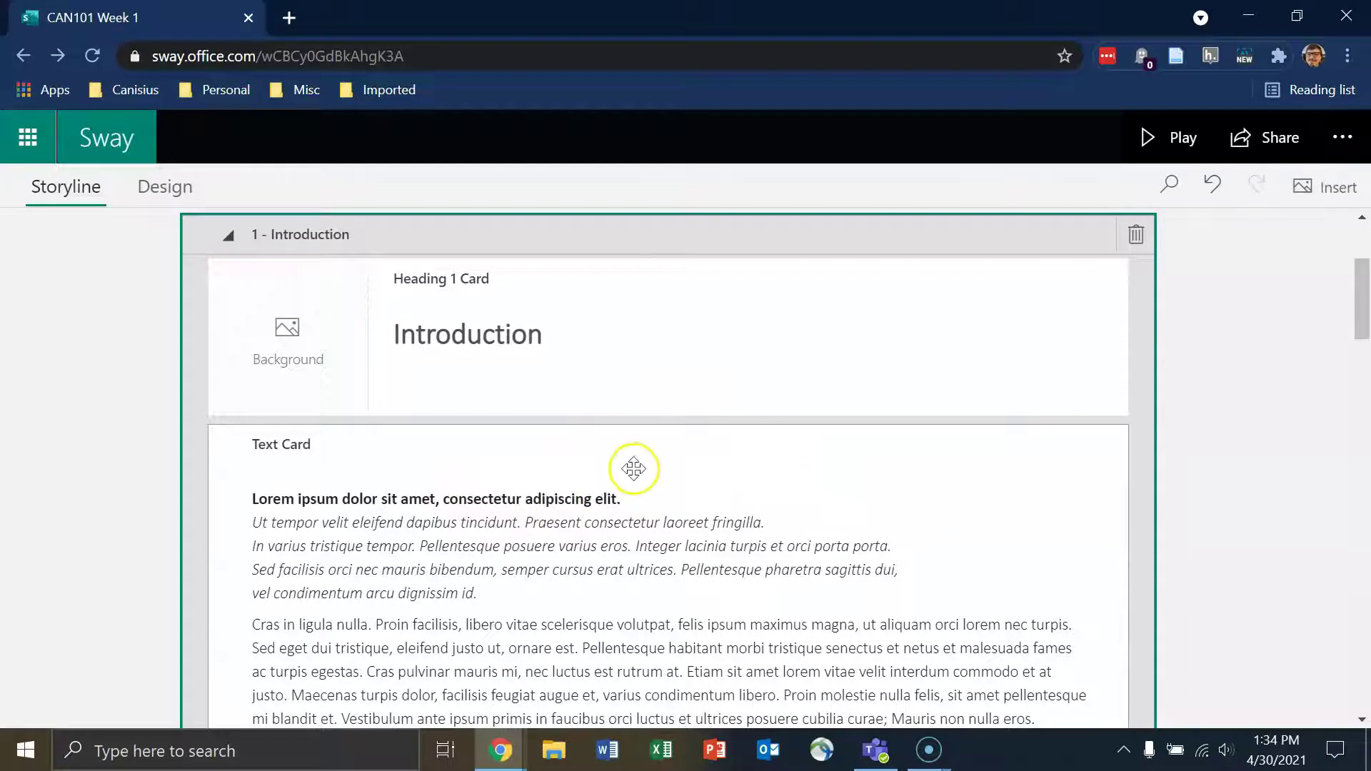
Step: Collapse the Slideshow group and move the How To Use Google Calendar video card directly below it
scroll(633, 468, "down", 3)
scroll(510, 492, "down", 6)
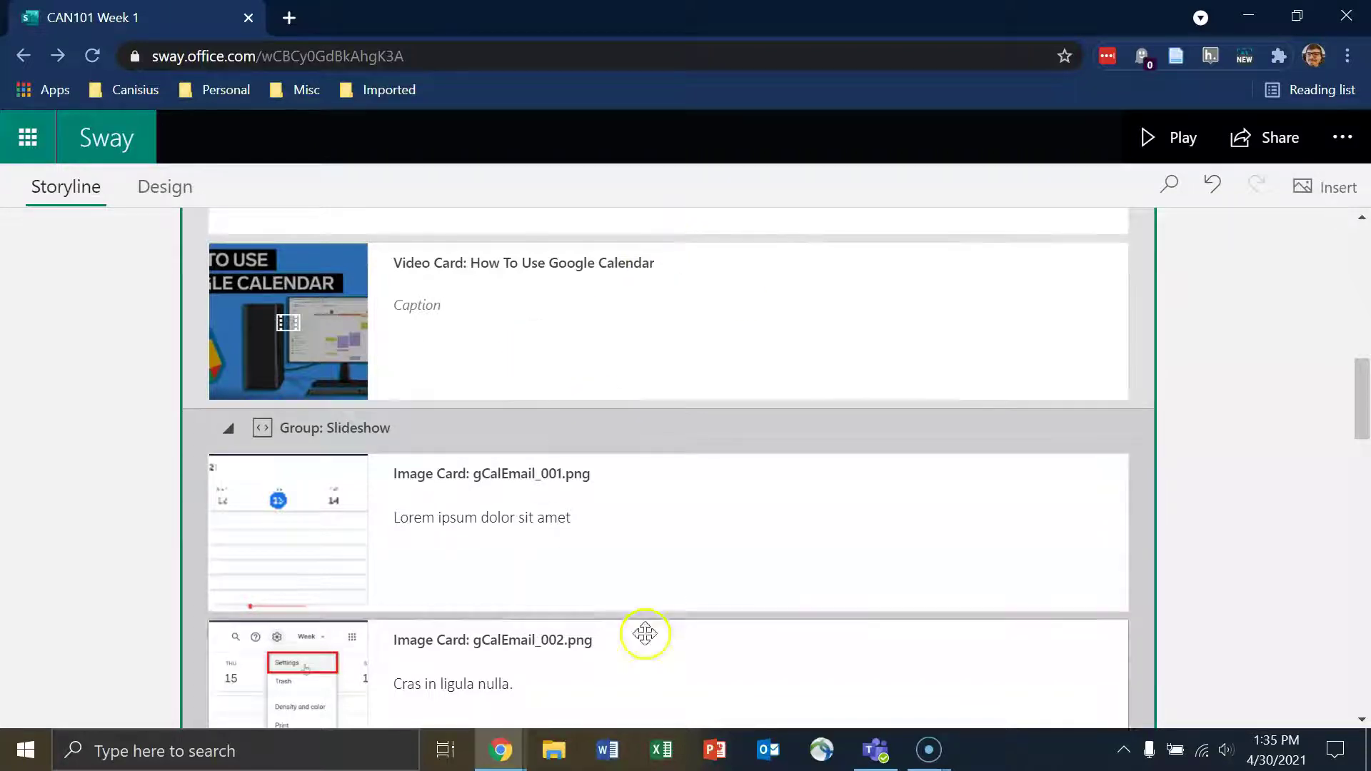
scroll(496, 385, "down", 3)
scroll(321, 464, "up", 3)
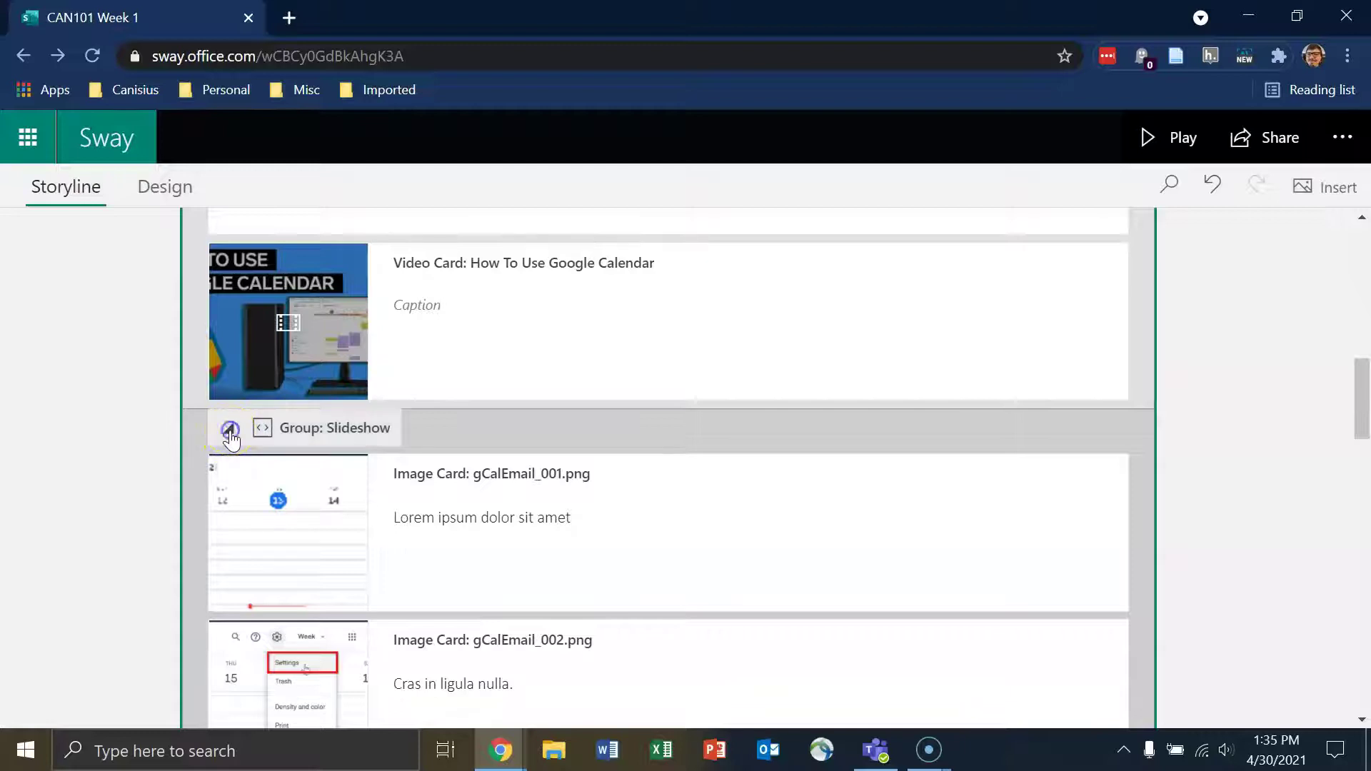
left_click(229, 431)
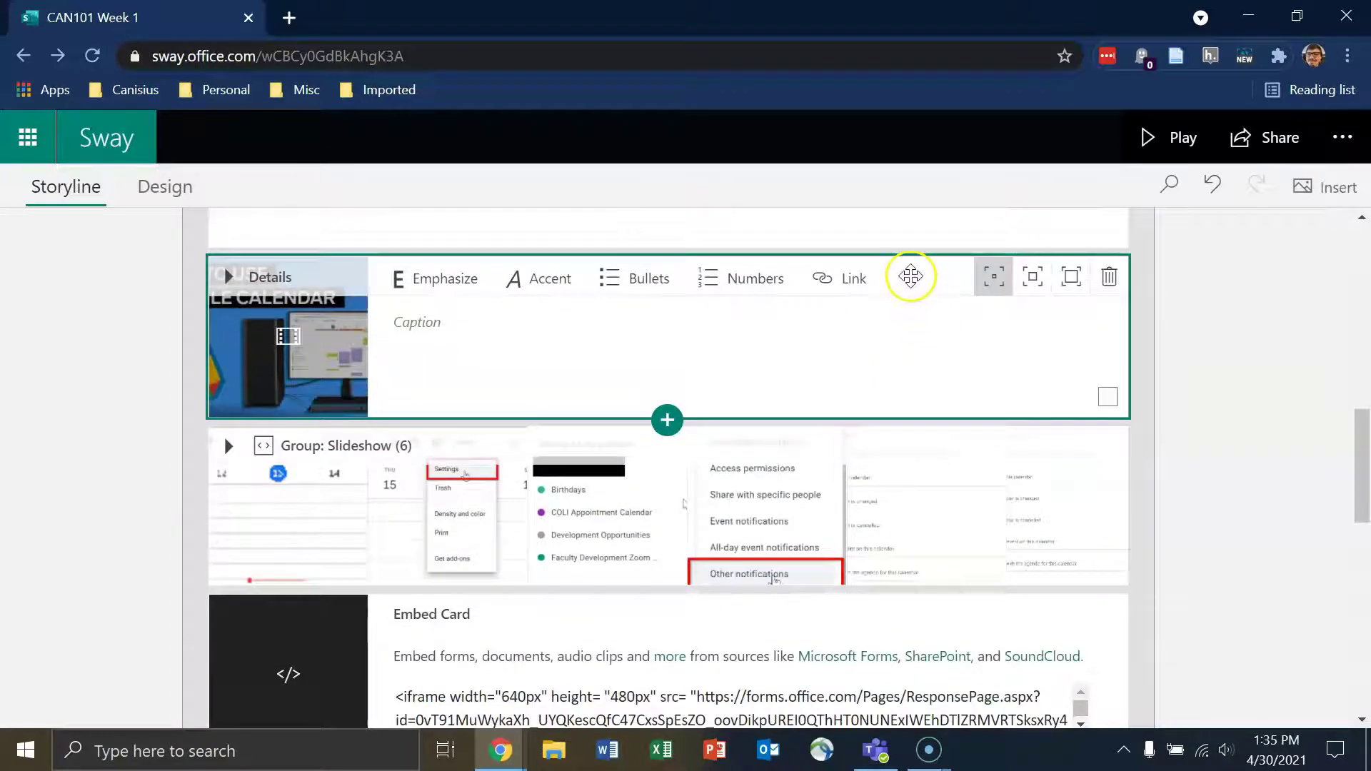
left_click_drag(906, 312, 848, 558)
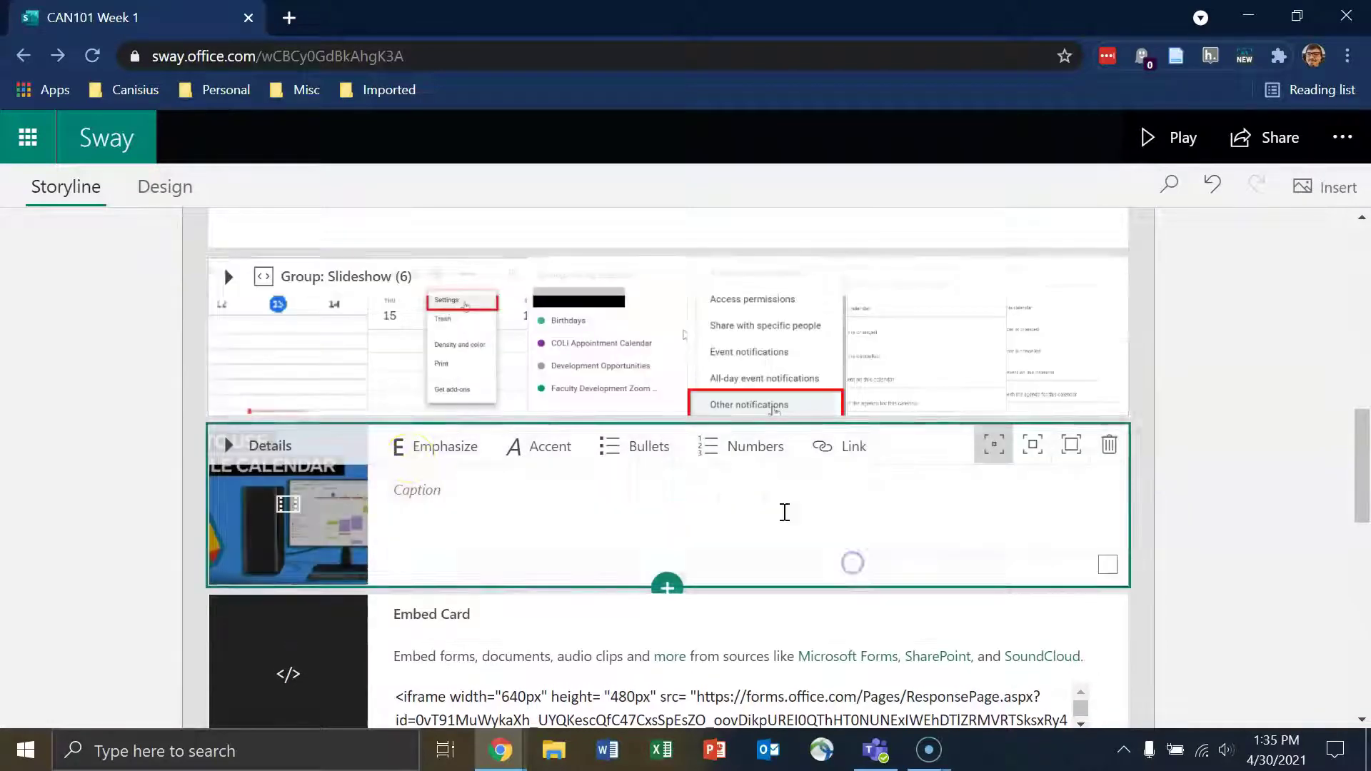
Step: Try moving the Lorem ipsum Text card of the Homework and Due Dates section elsewhere in the storyline
scroll(890, 548, "down", 2)
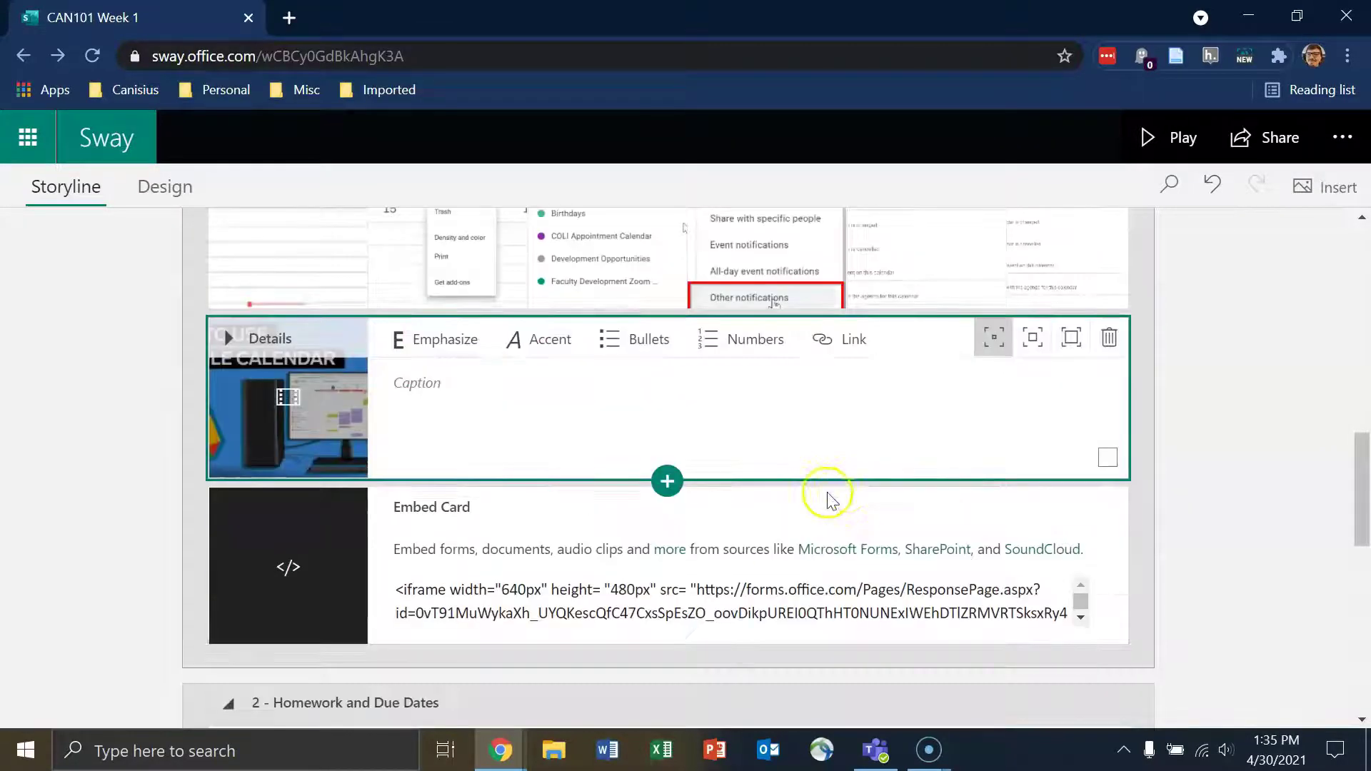
scroll(836, 499, "down", 8)
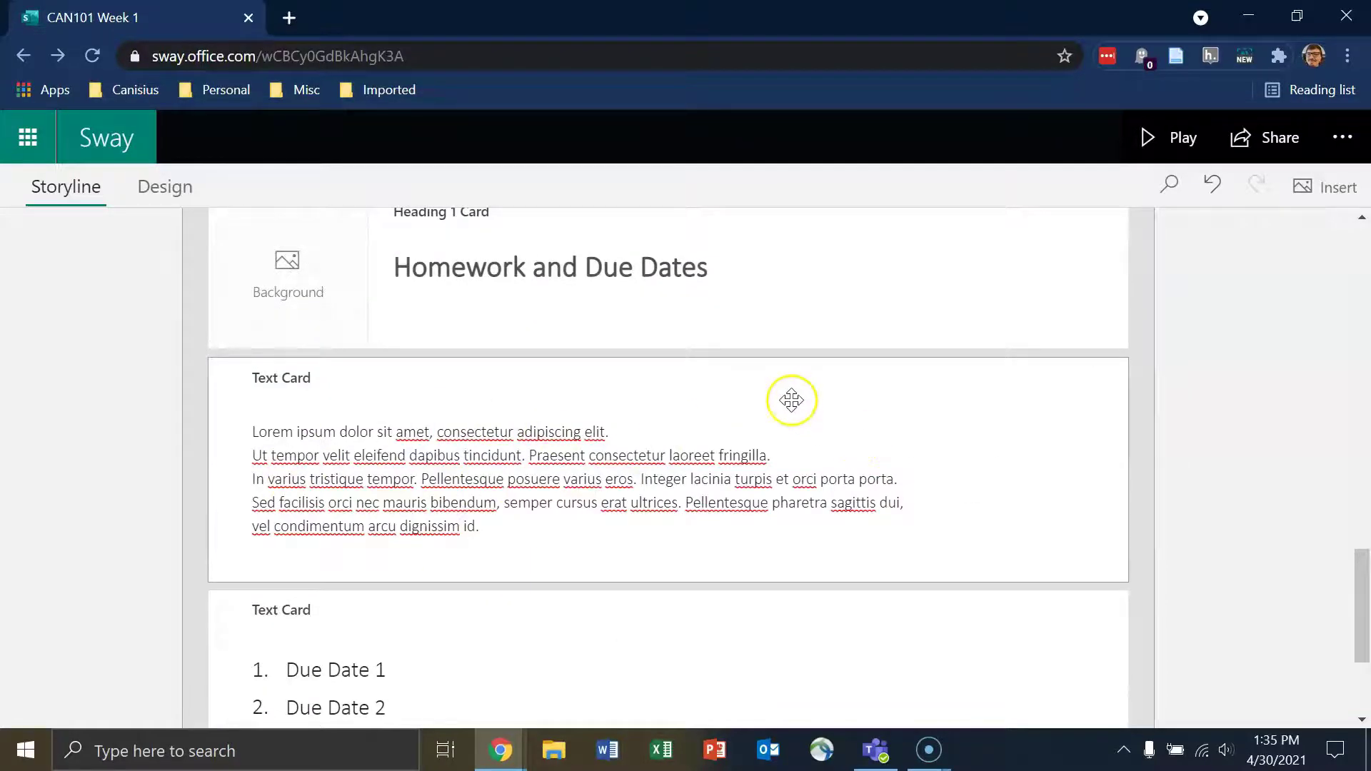
left_click_drag(795, 385, 646, 480)
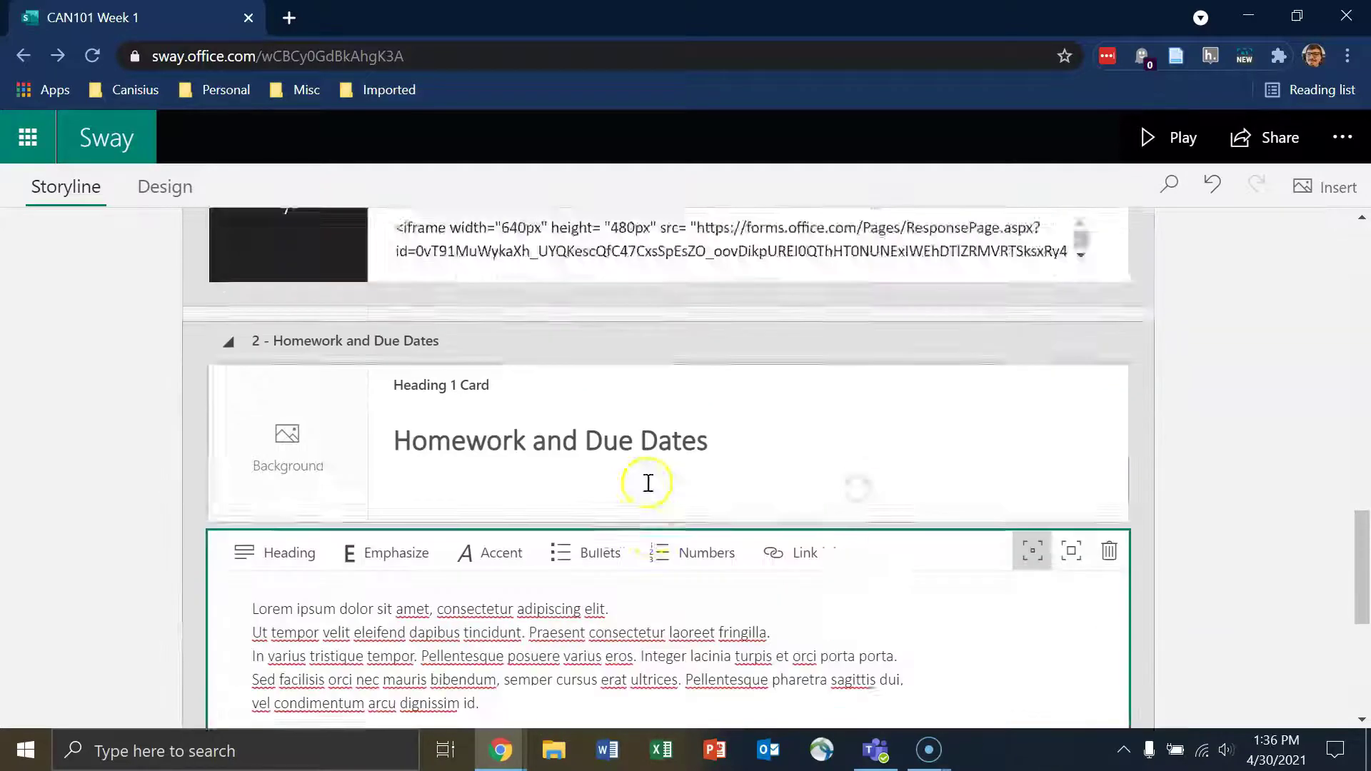
Step: Look over the card order in the Introduction section and select the Embed card
scroll(671, 492, "up", 5)
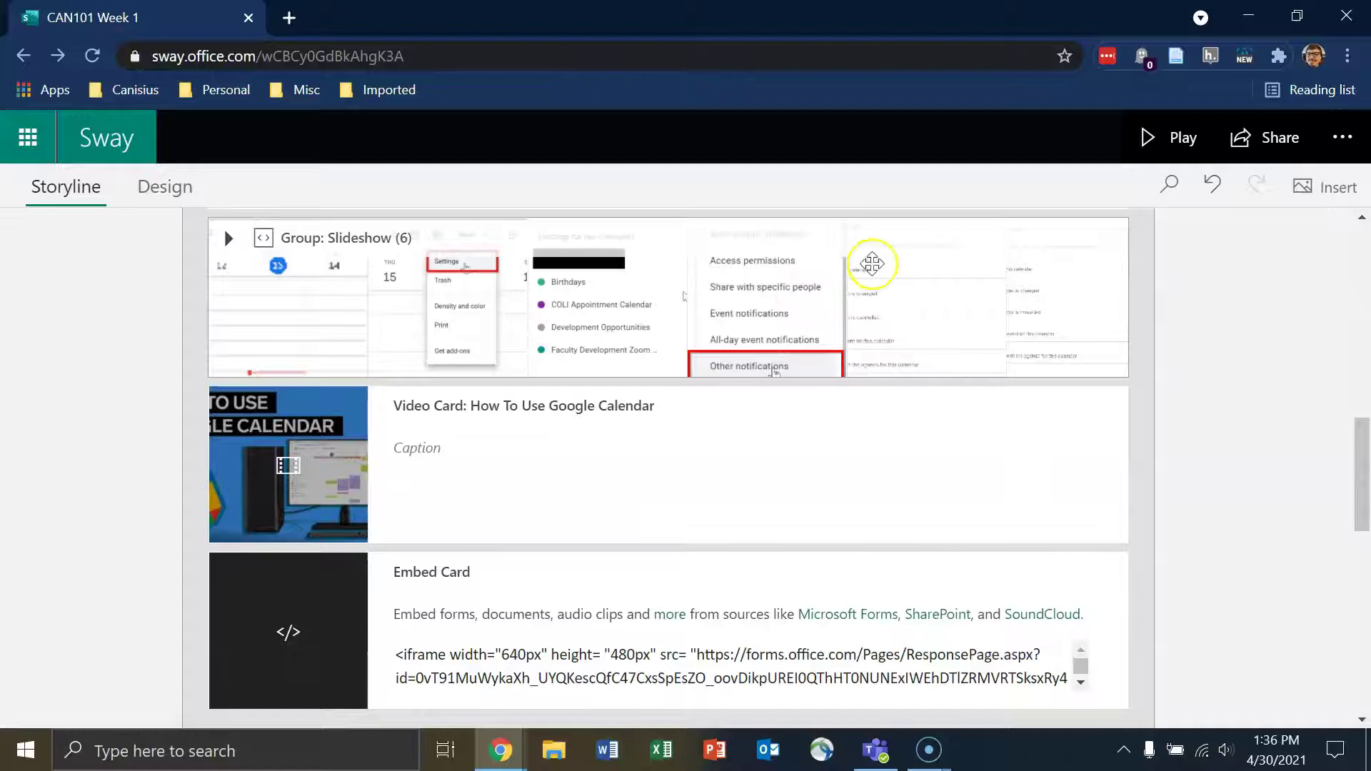
scroll(560, 390, "up", 3)
scroll(561, 390, "up", 3)
scroll(560, 390, "down", 5)
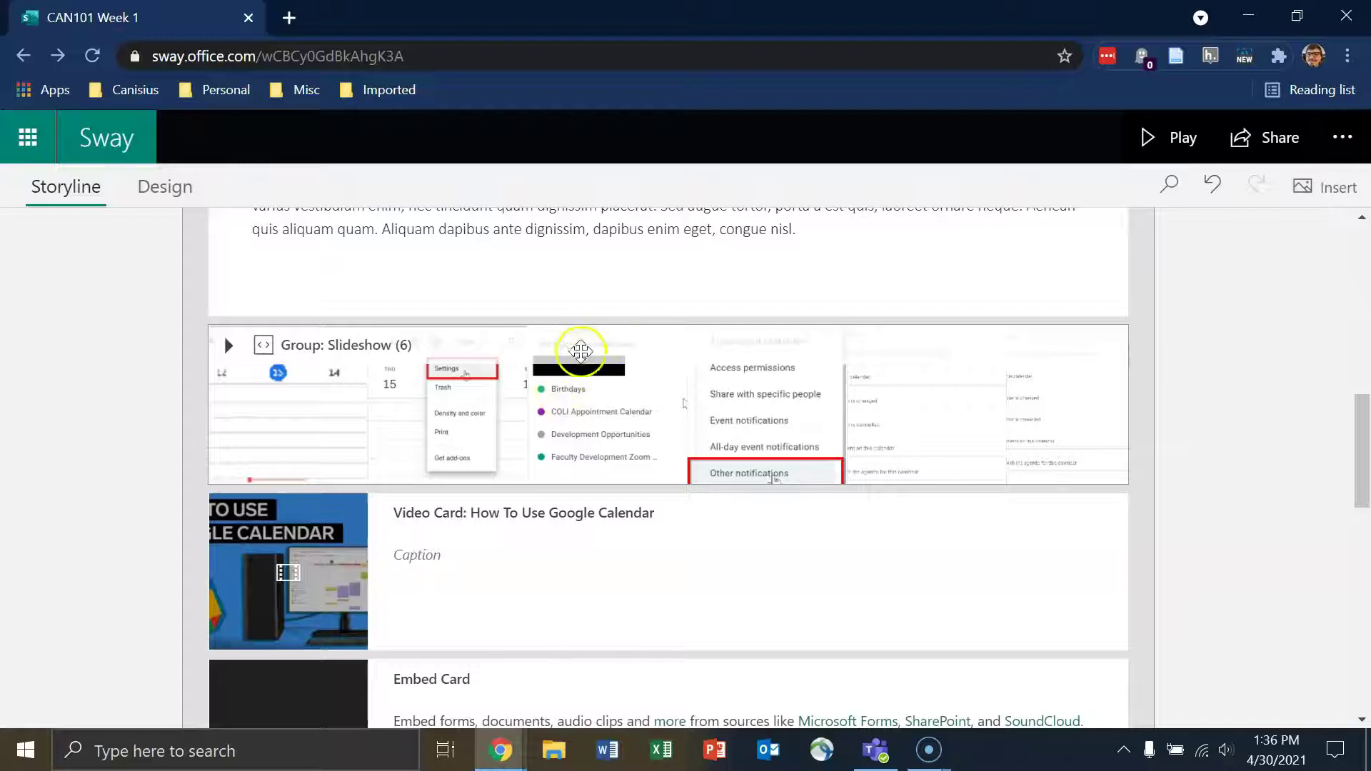
scroll(576, 367, "down", 5)
left_click(652, 337)
left_click_drag(704, 266, 682, 418)
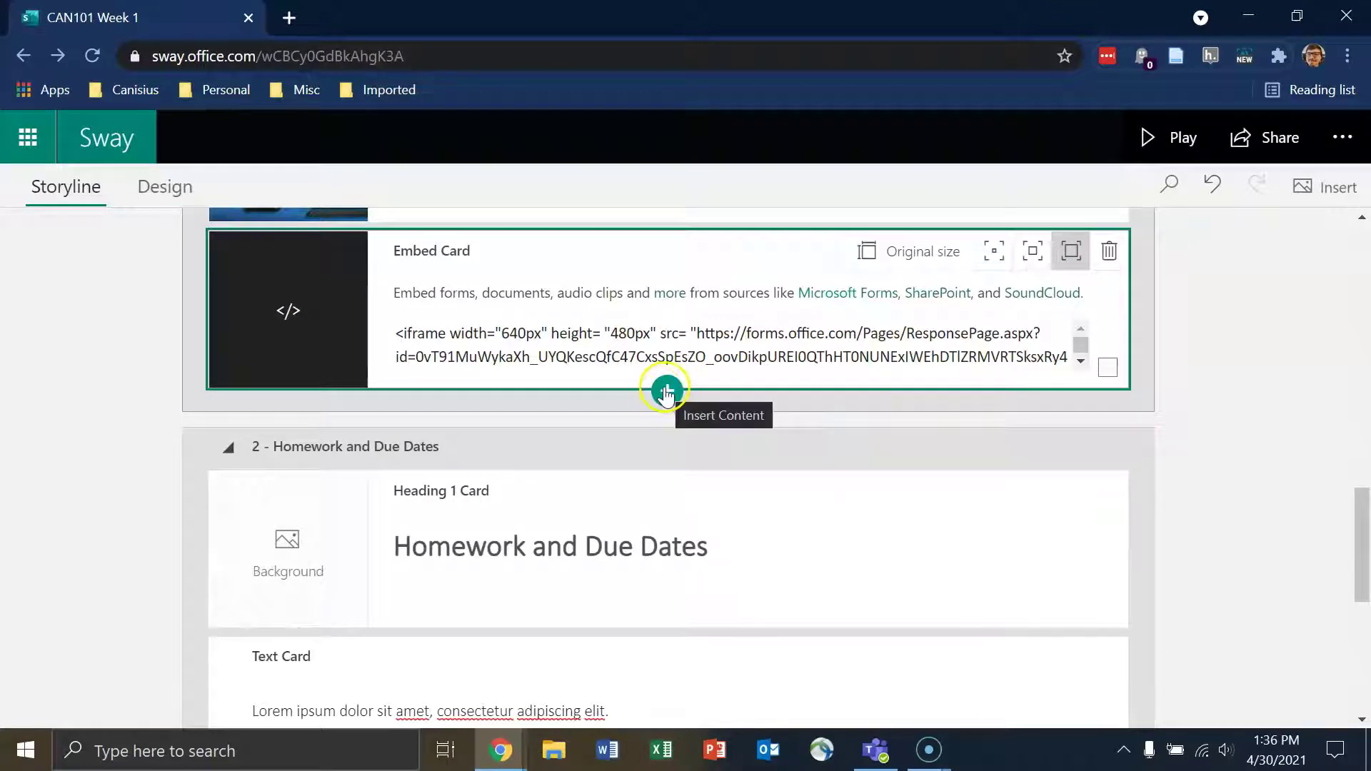
Step: Insert a new Video card between the Slideshow group and the How To Use Google Calendar video card
scroll(678, 436, "up", 5)
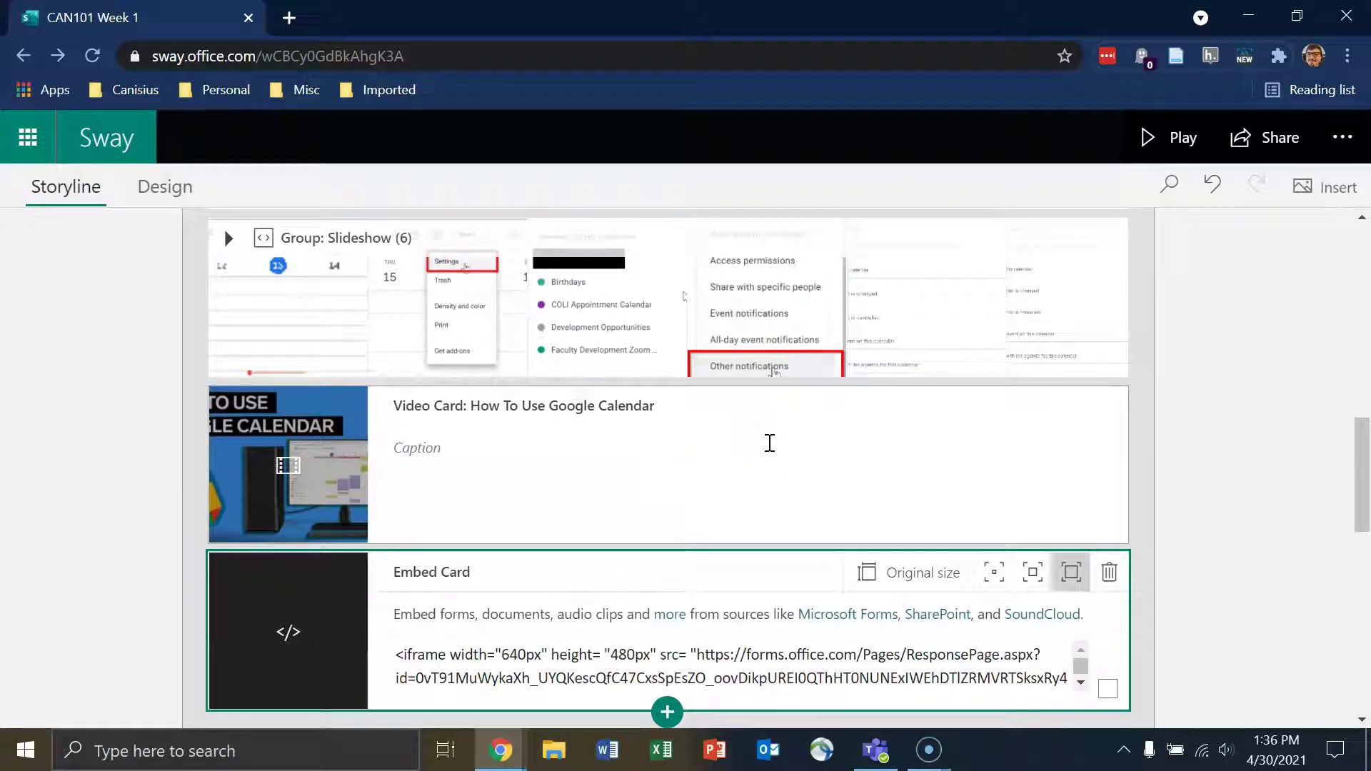
left_click(596, 246)
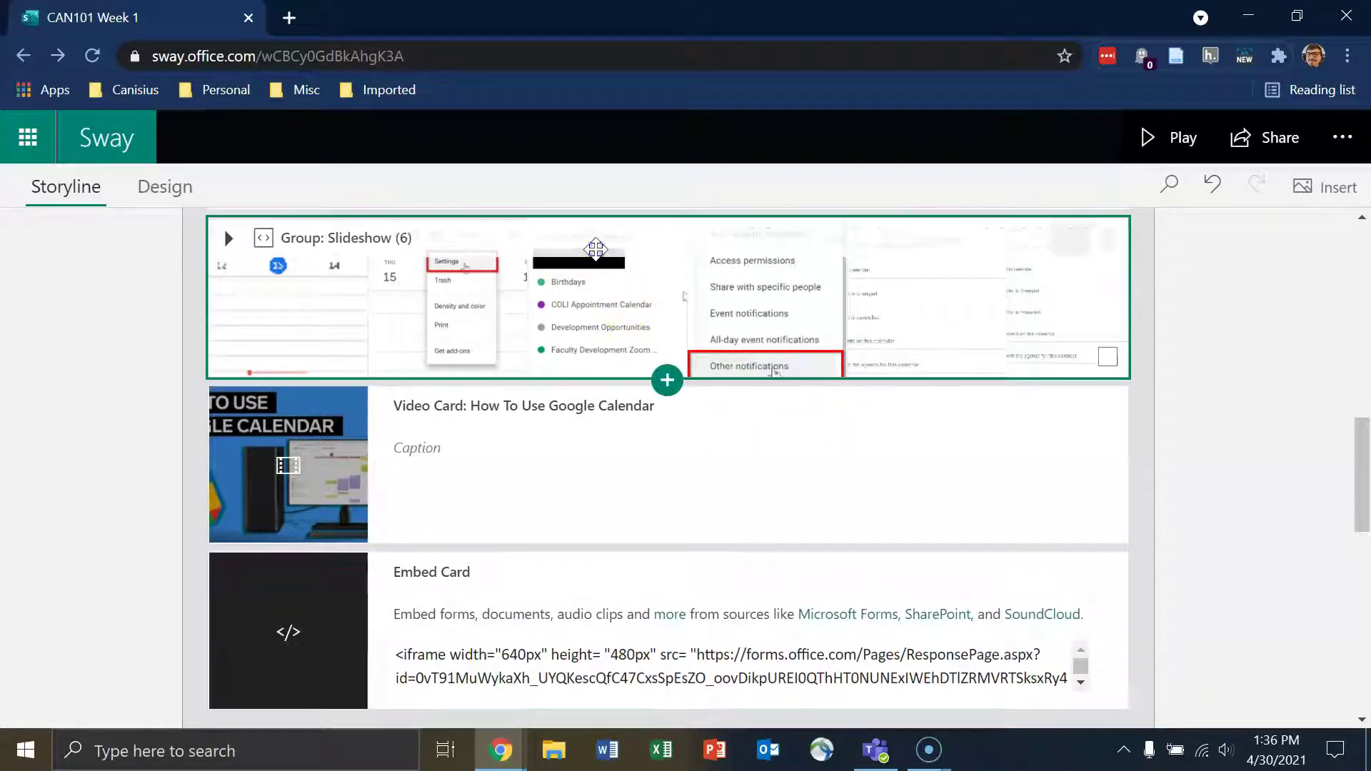
left_click(667, 381)
left_click(629, 431)
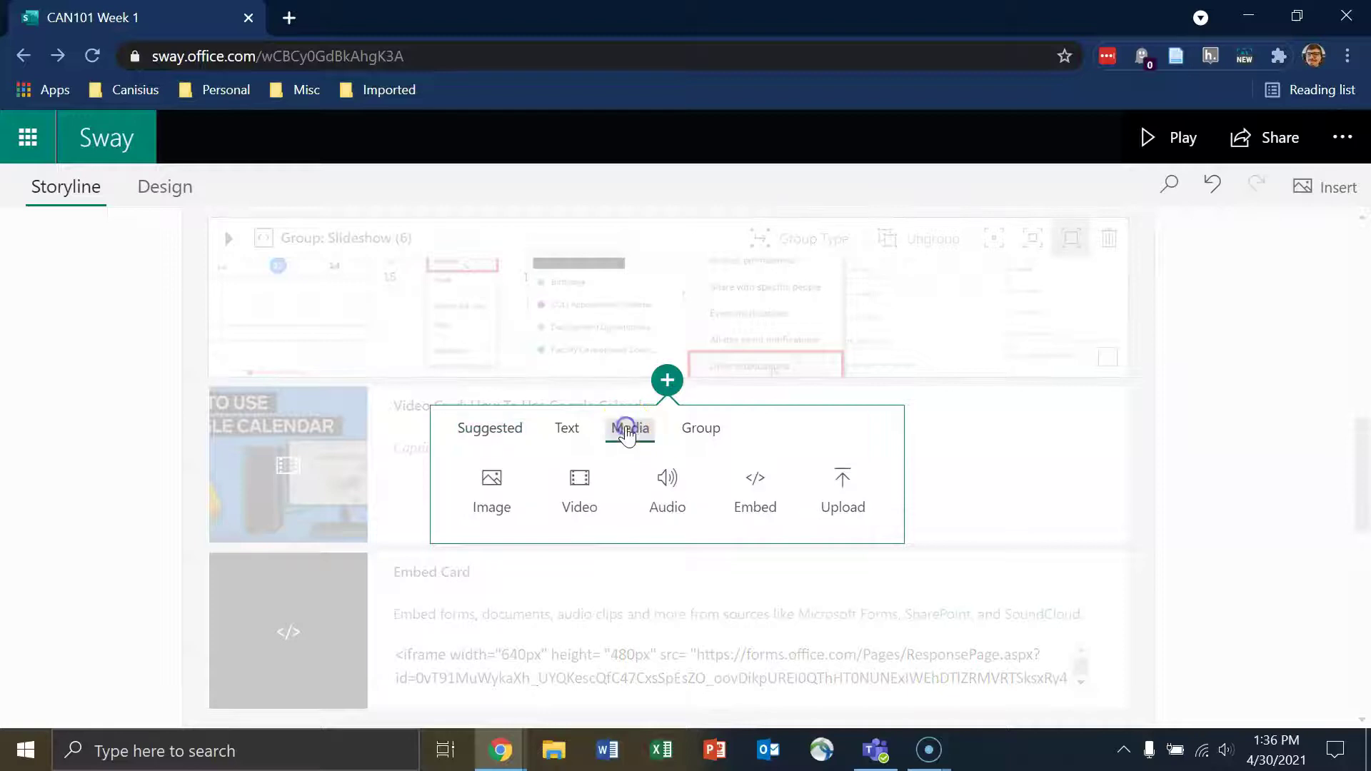
left_click(579, 487)
left_click(1141, 389)
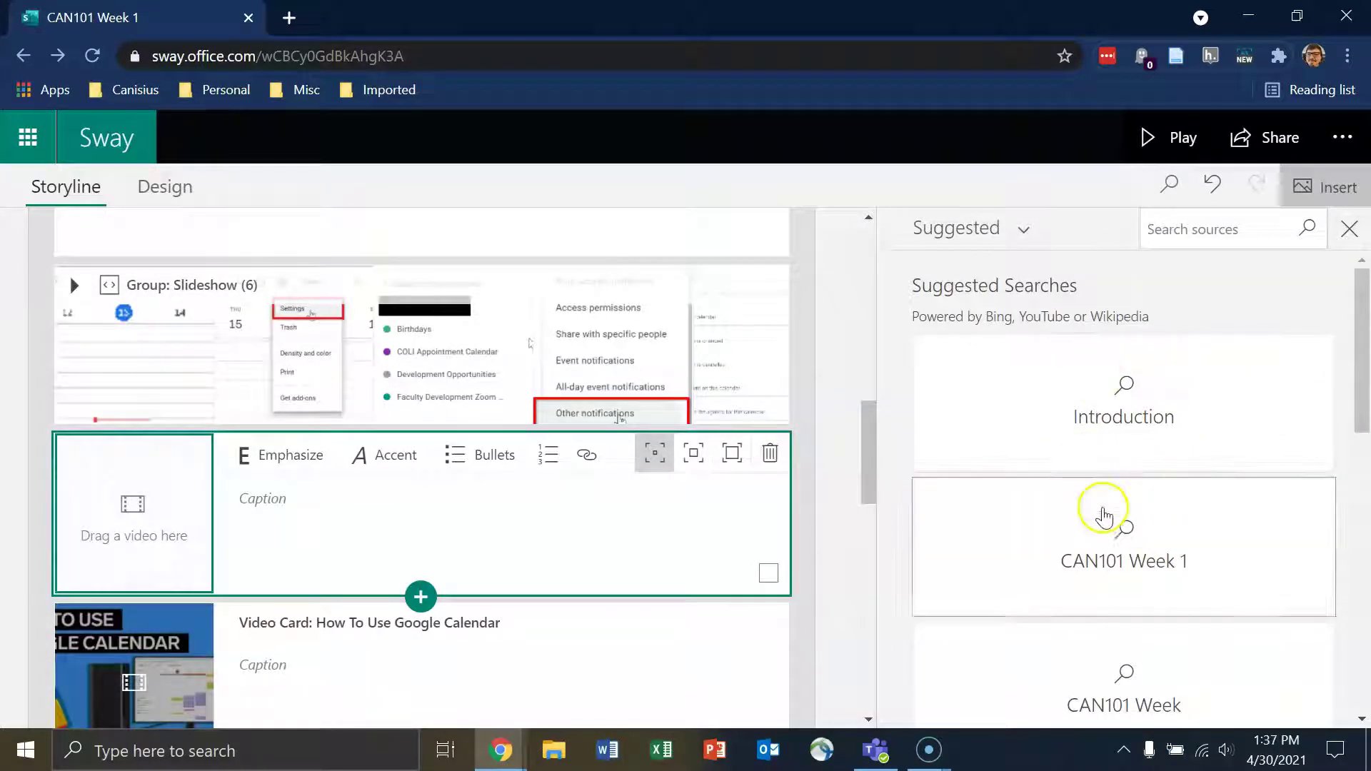
Step: Search YouTube for "Introduction to Google Drive" to find content for the new Video card
left_click(969, 236)
left_click(975, 516)
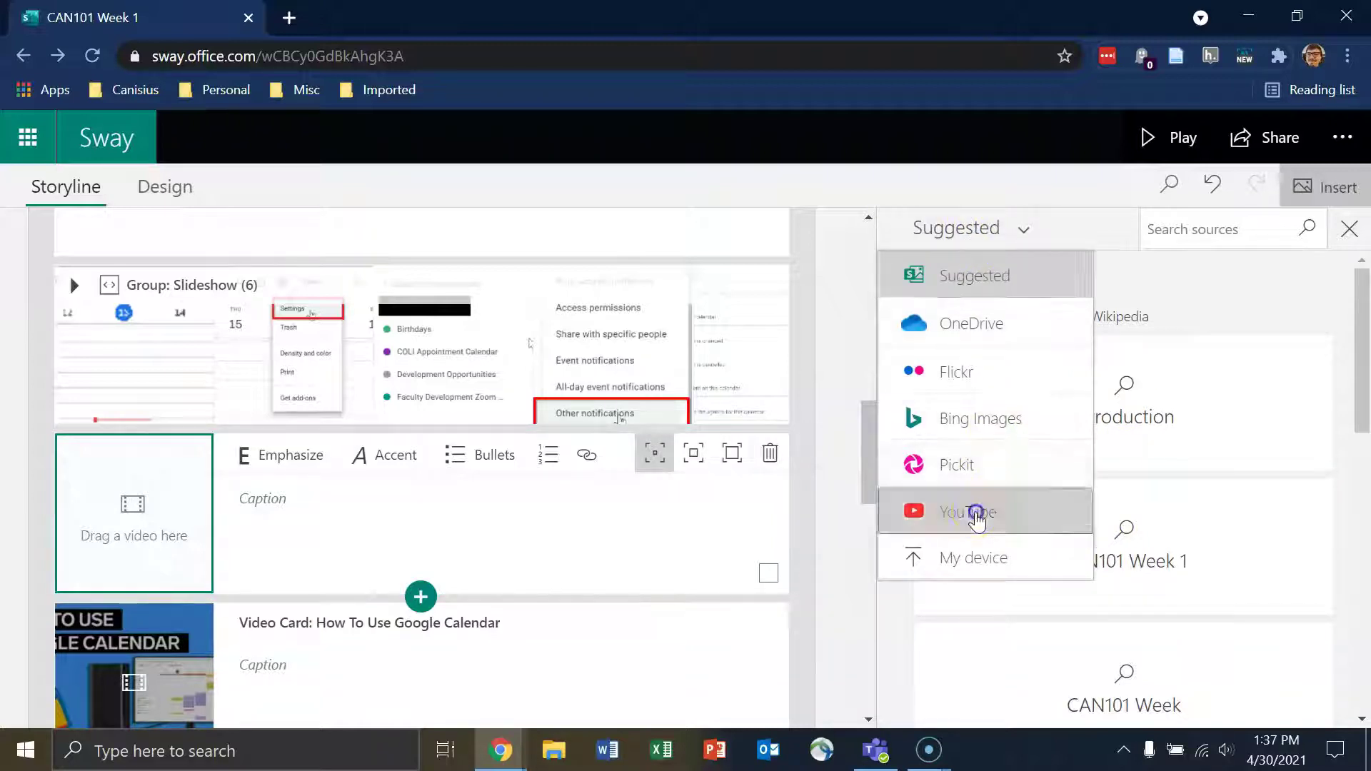
left_click(1230, 228)
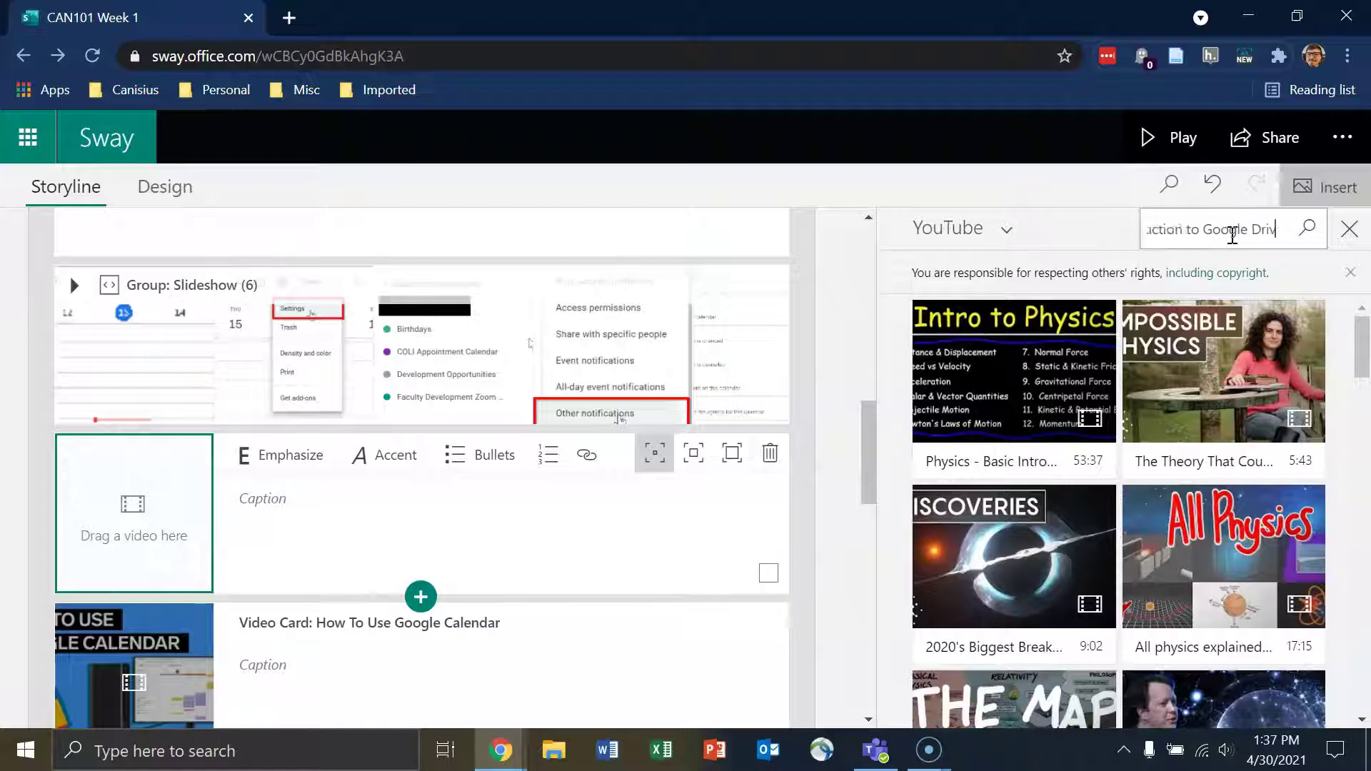
key("Return")
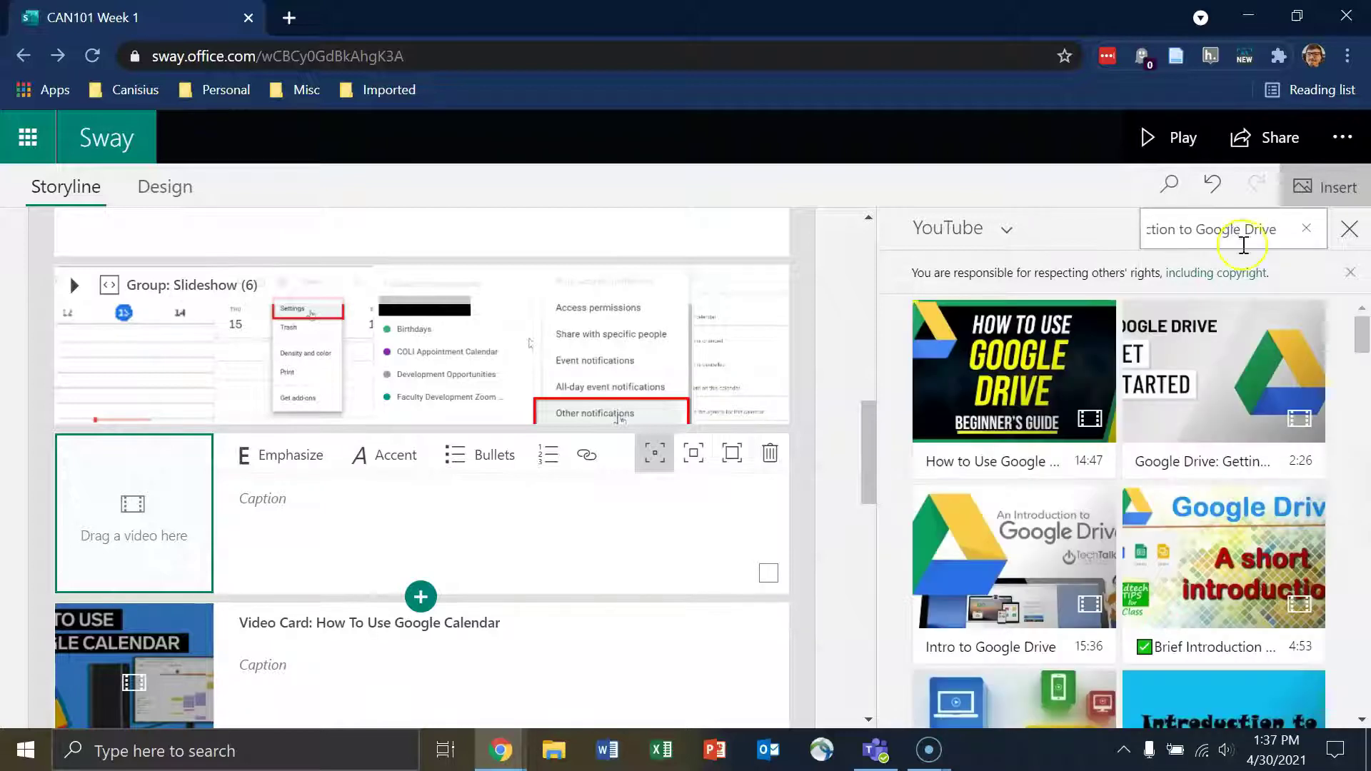
Step: Add the 16:49 How to use Google Drive video from the results to the empty Video card and close the media sources
scroll(1185, 403, "down", 5)
left_click(1034, 509)
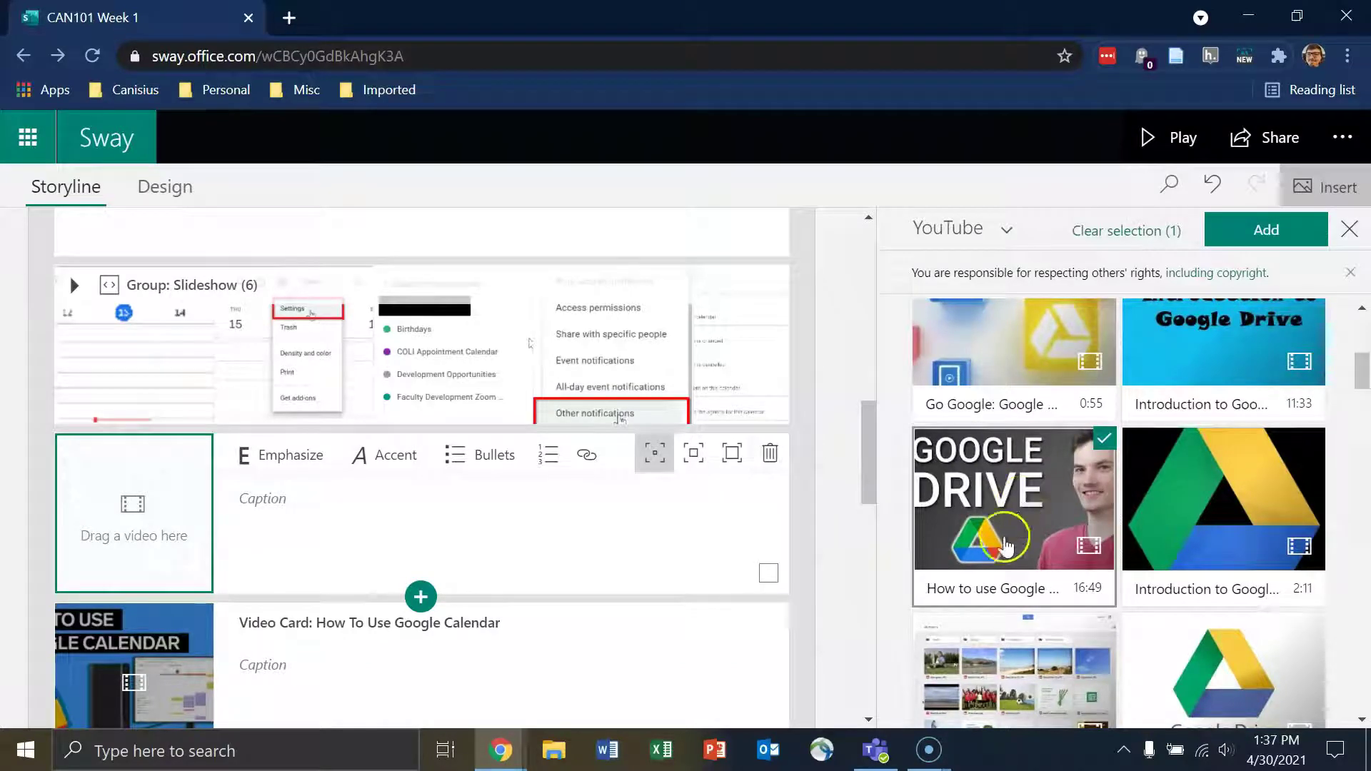
left_click_drag(1016, 512, 1049, 518)
left_click(1265, 238)
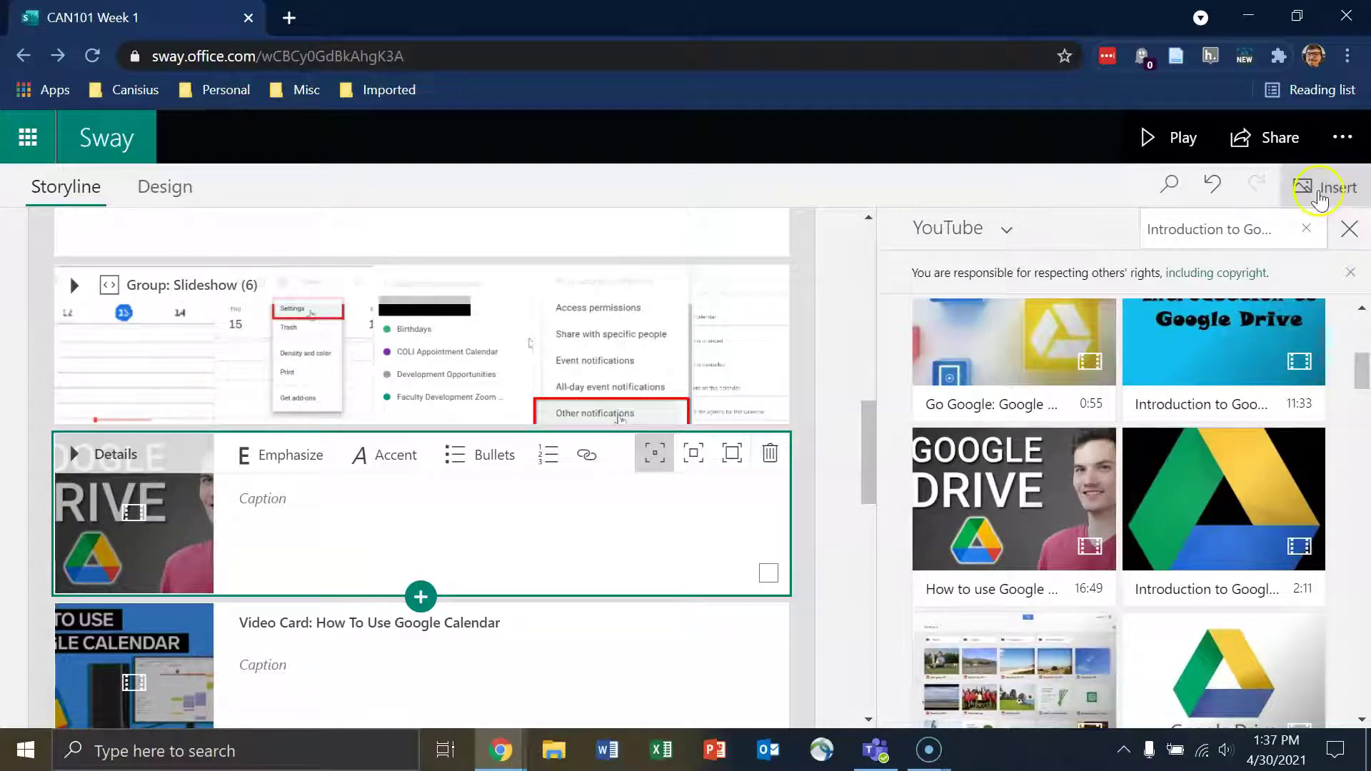
left_click(1349, 230)
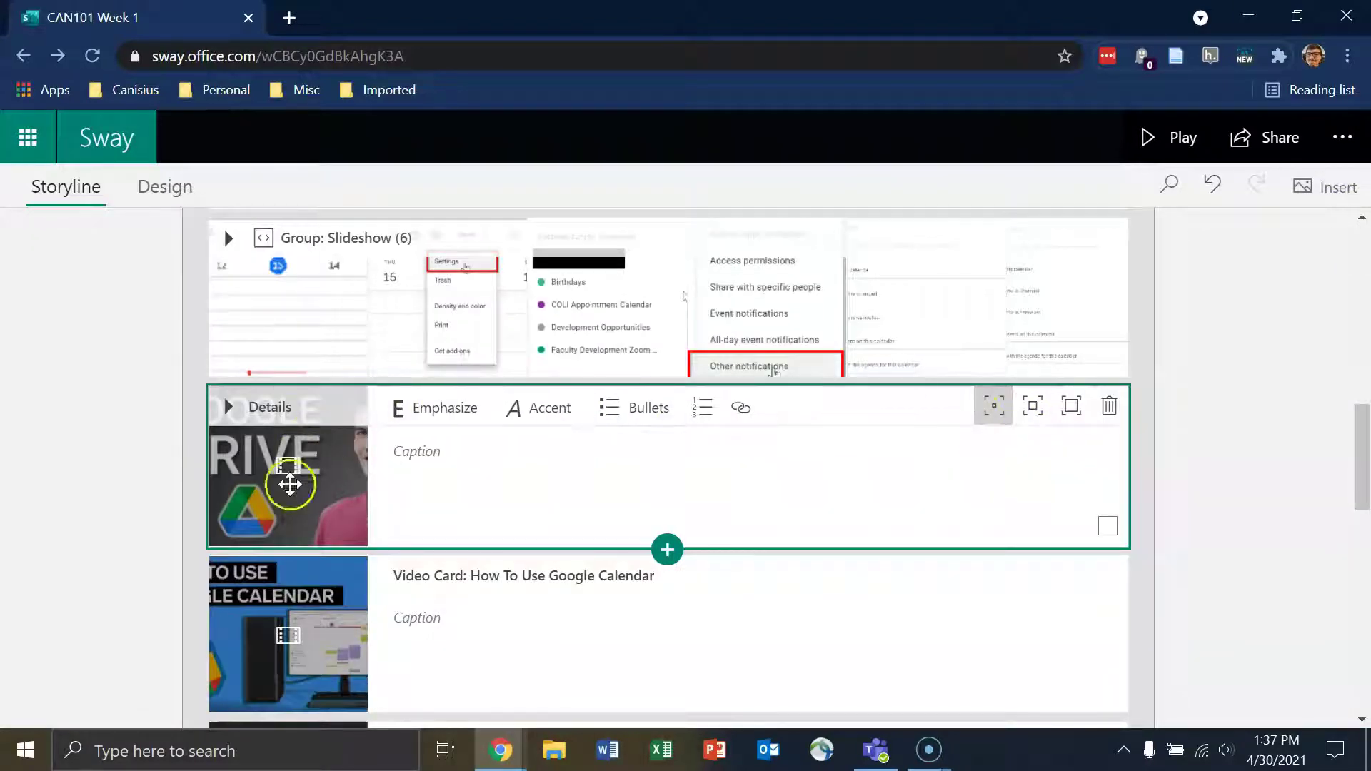
Step: Caption the Google Drive video card "Introduction to Google Drive"
left_click(472, 461)
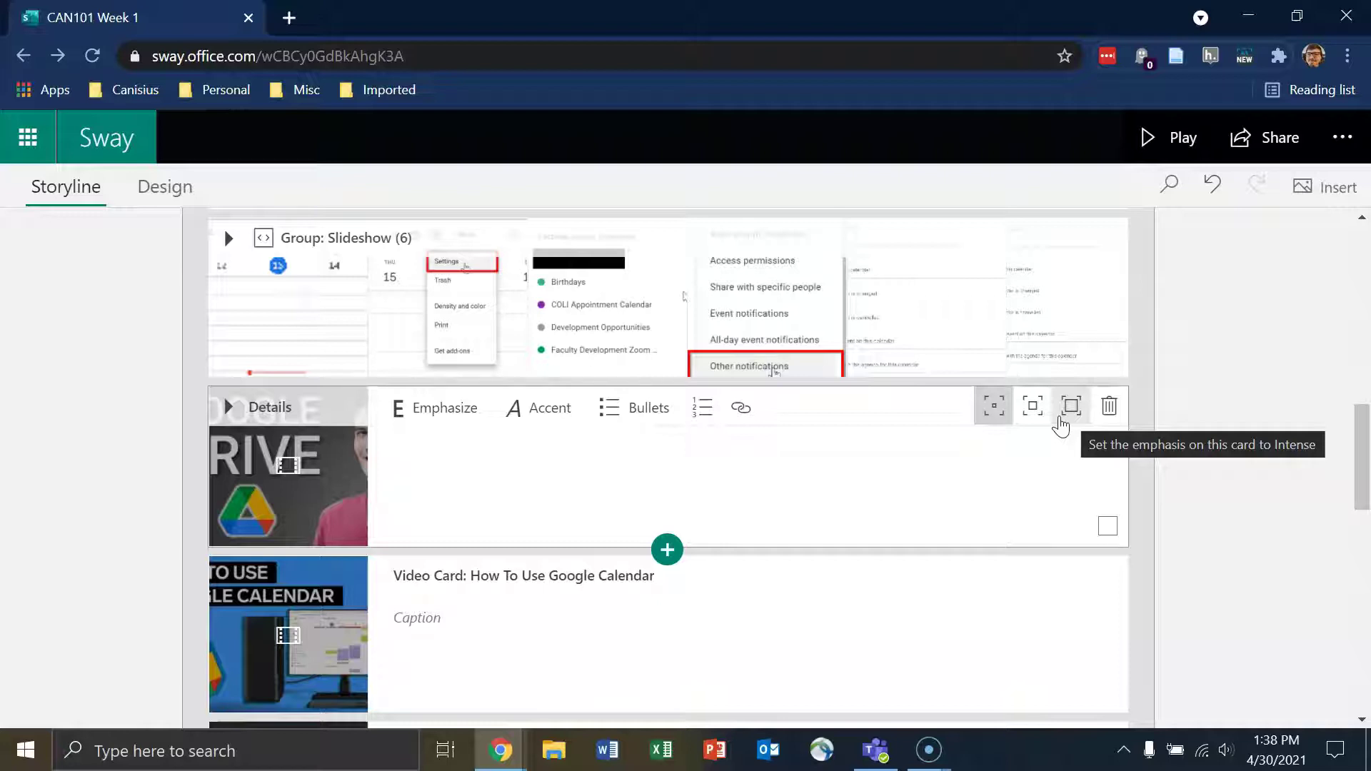
left_click(504, 461)
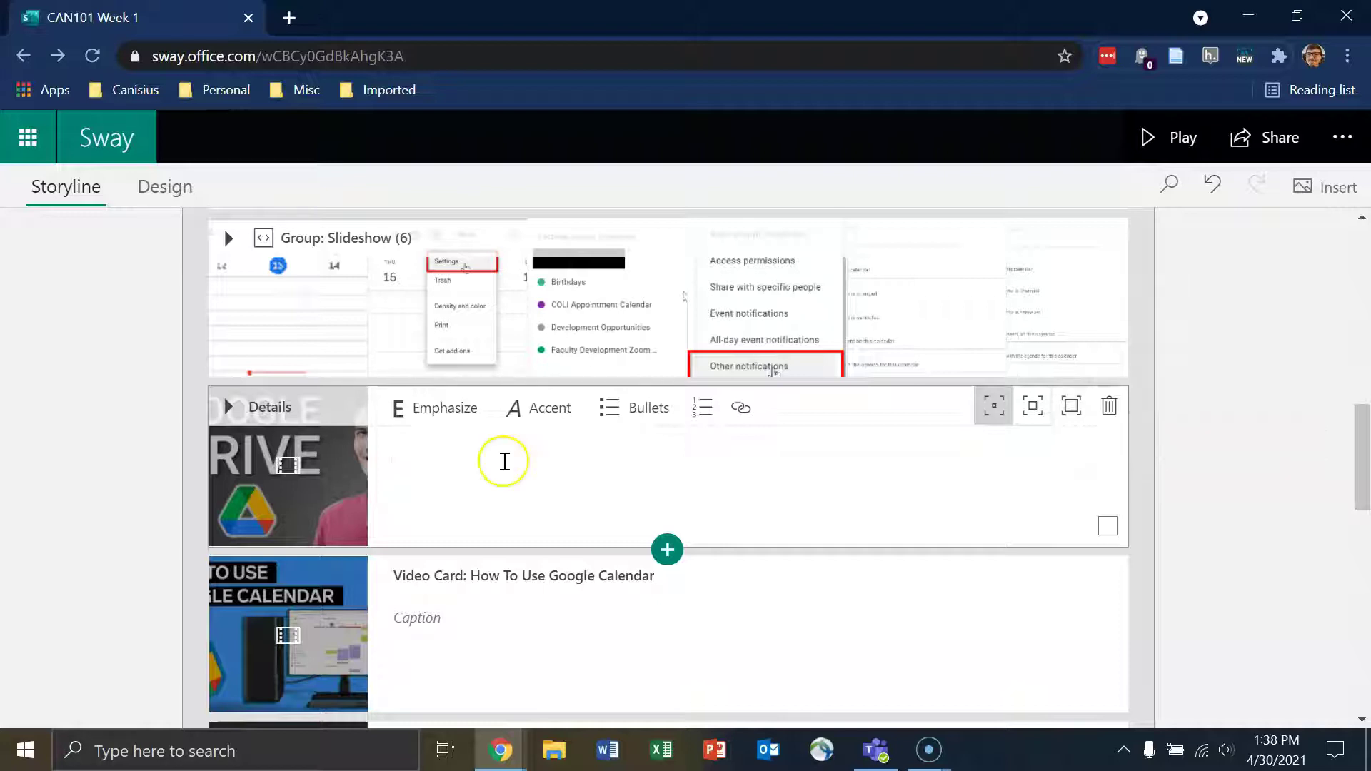
type("Introduction to Google Drive")
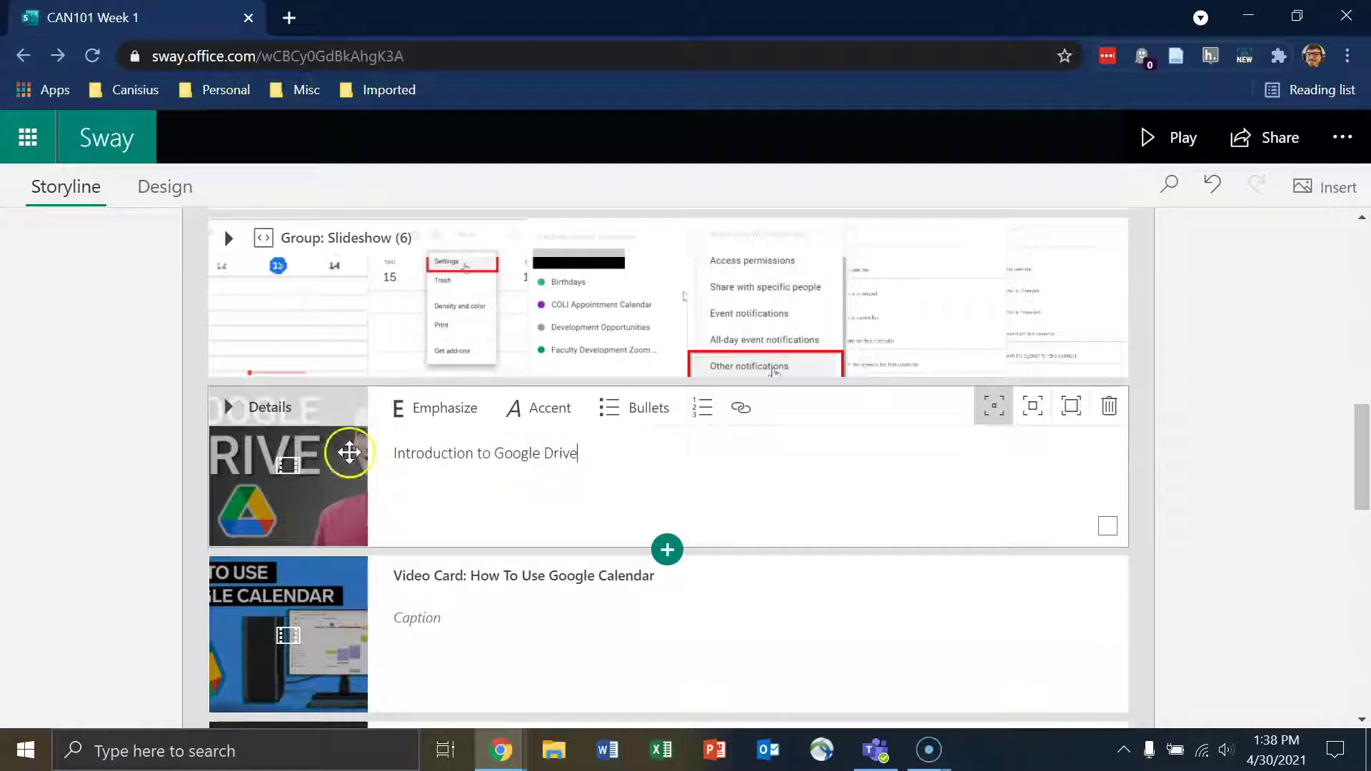
Step: Expand the Google Drive video card's details, examine its caption and full alternative text, and collapse the card again
left_click(263, 414)
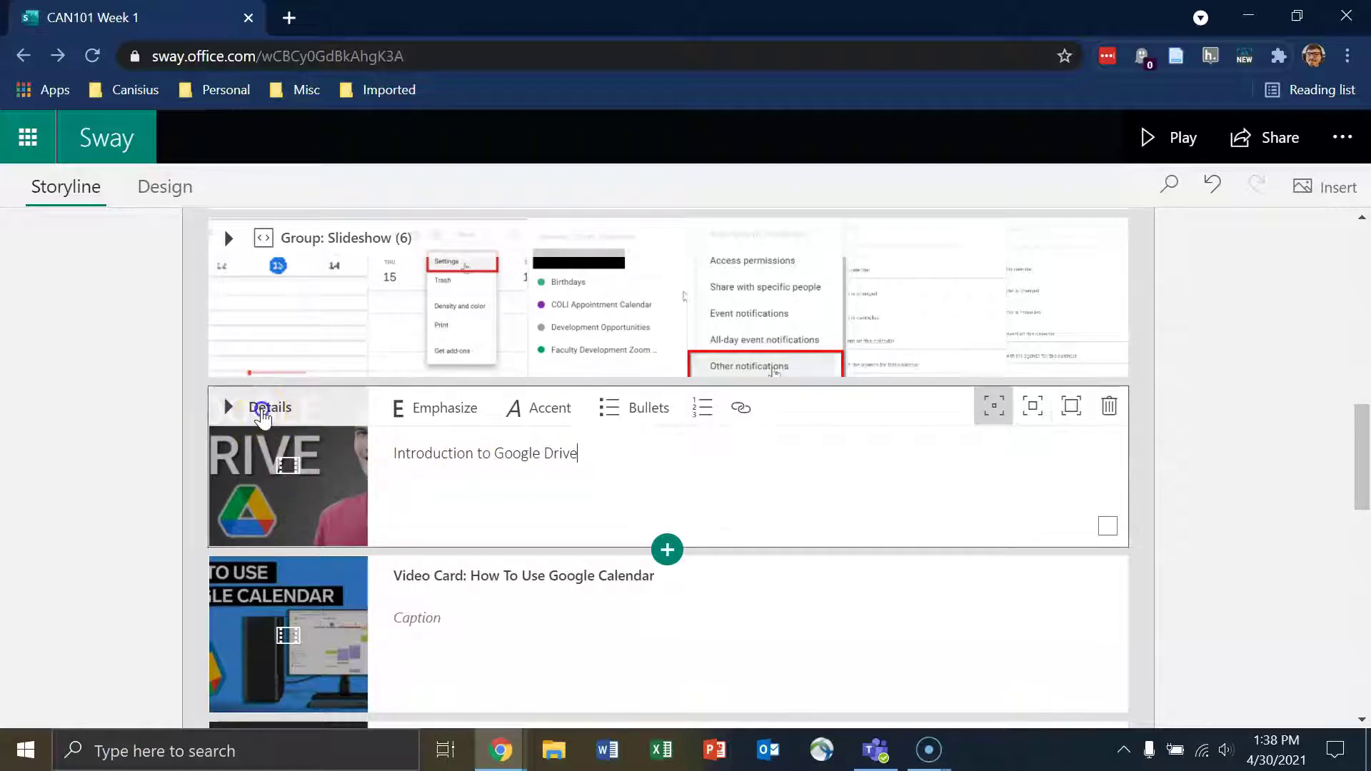
scroll(432, 593, "down", 2)
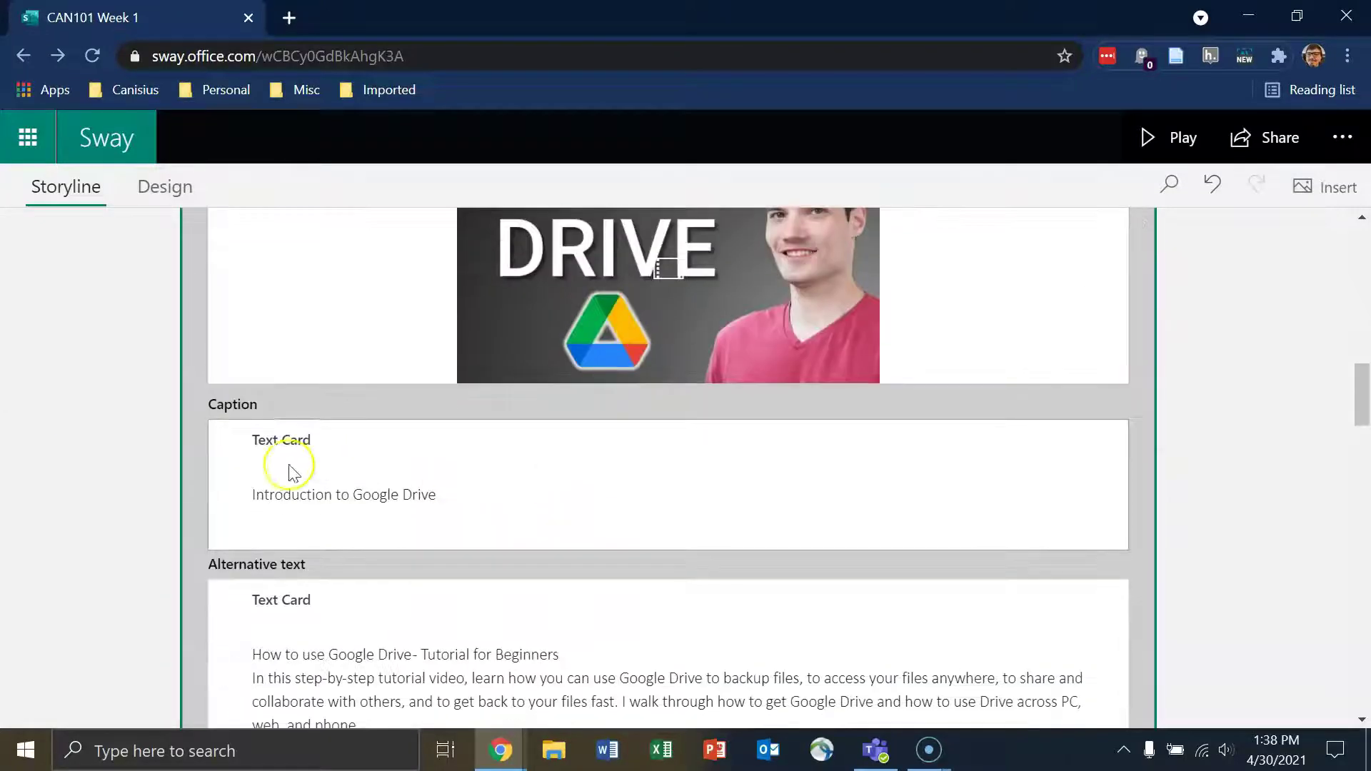
scroll(336, 436, "down", 3)
left_click(354, 585)
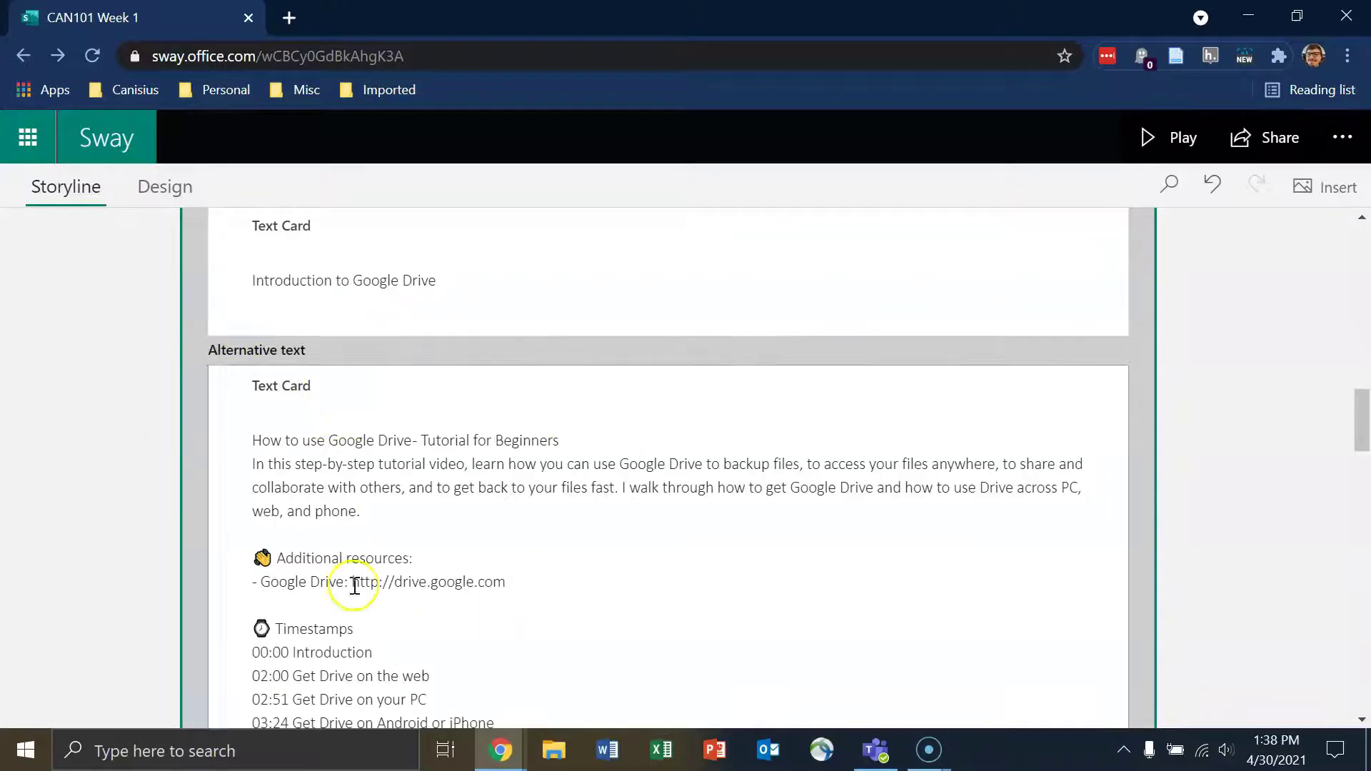
scroll(426, 408, "down", 2)
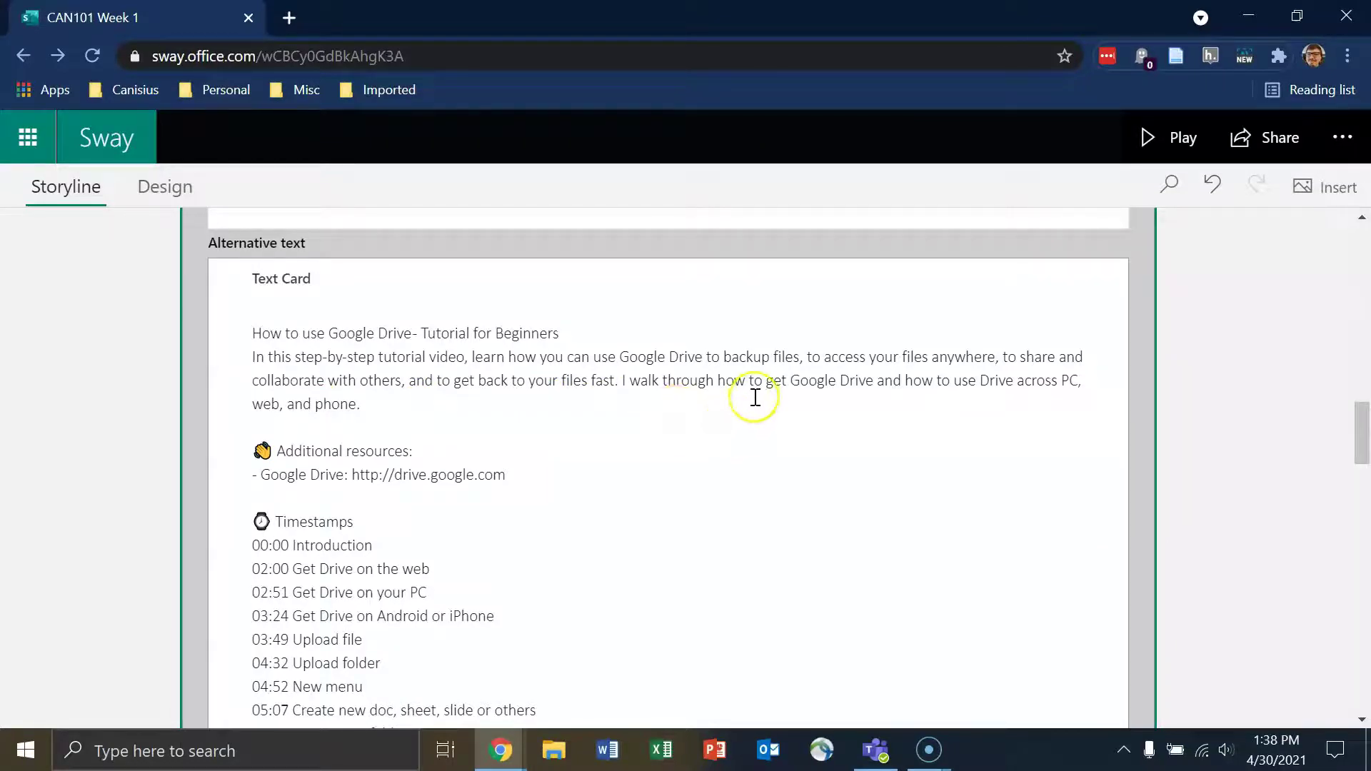
scroll(642, 399, "down", 2)
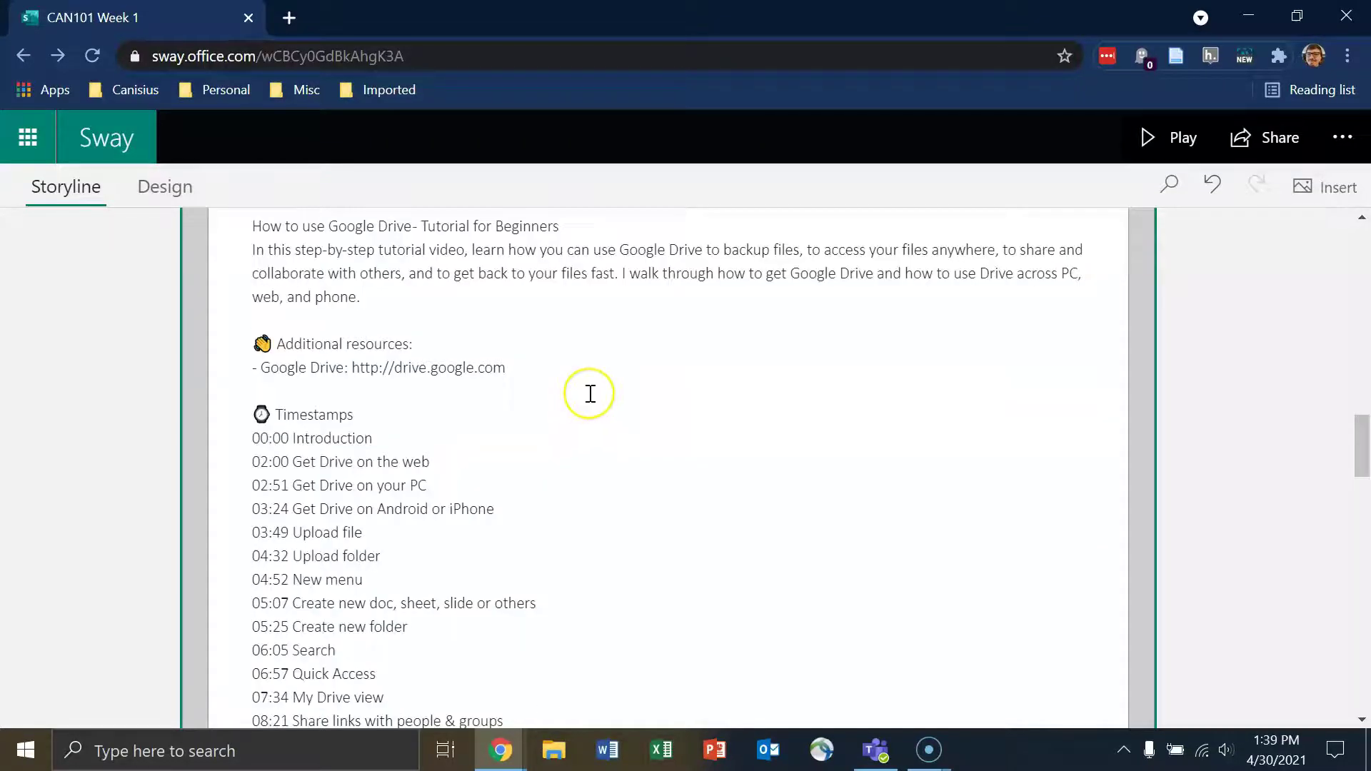
scroll(591, 393, "down", 8)
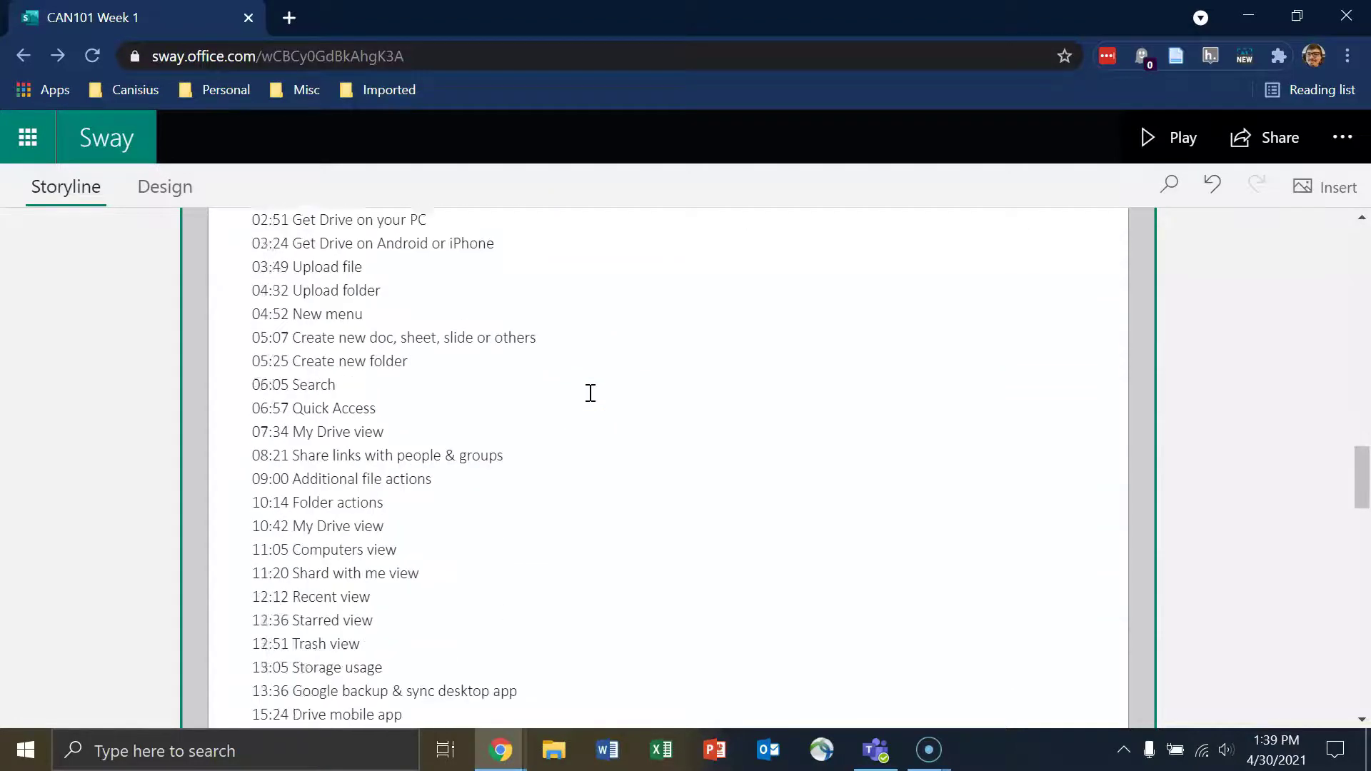
scroll(483, 474, "up", 6)
scroll(572, 517, "down", 5)
scroll(575, 519, "down", 2)
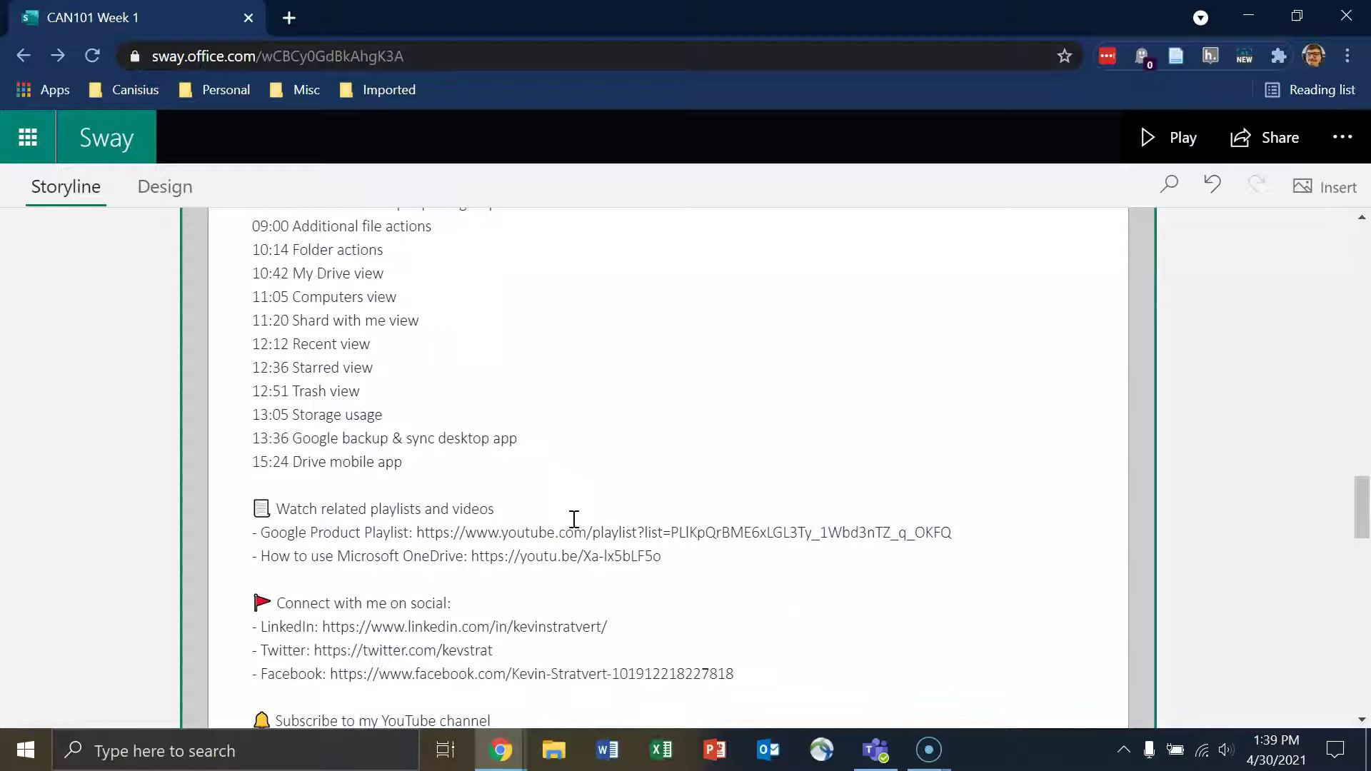
scroll(704, 544, "down", 3)
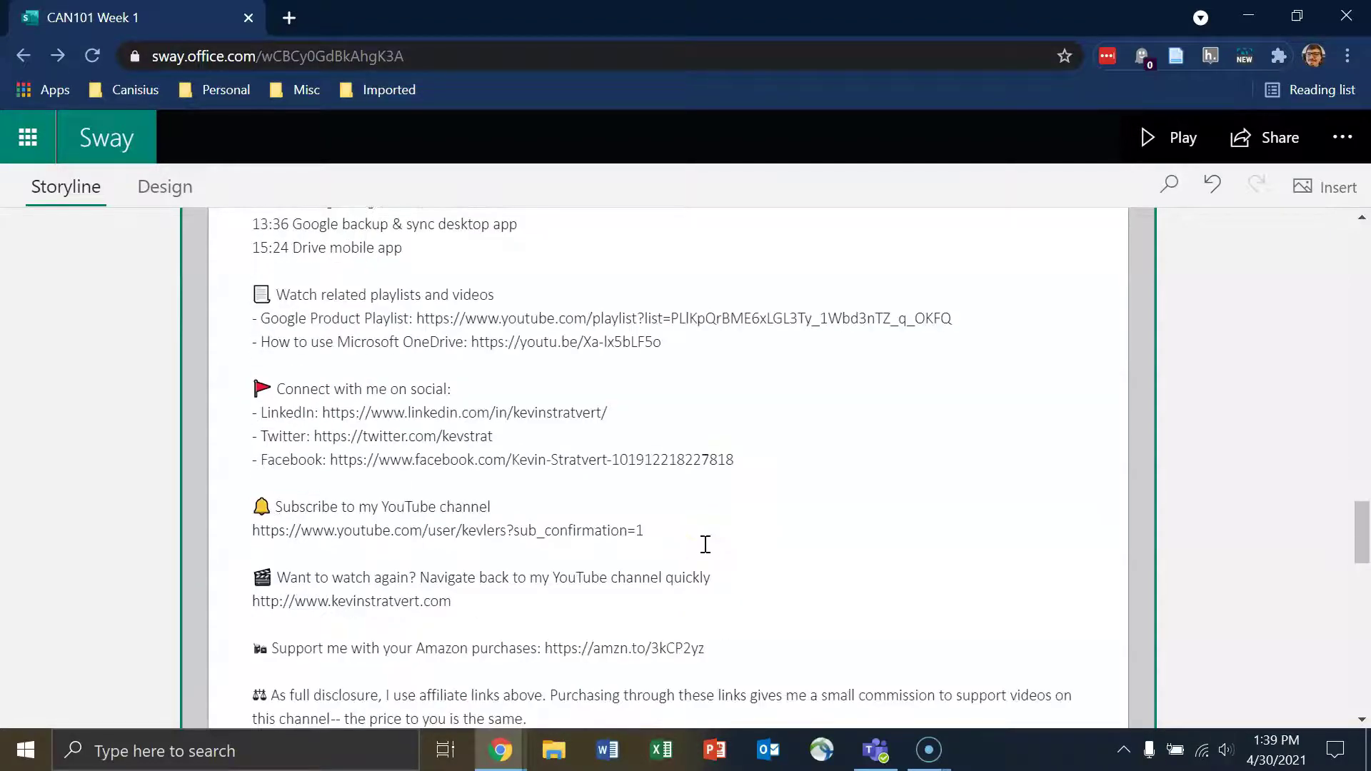
scroll(725, 549, "down", 2)
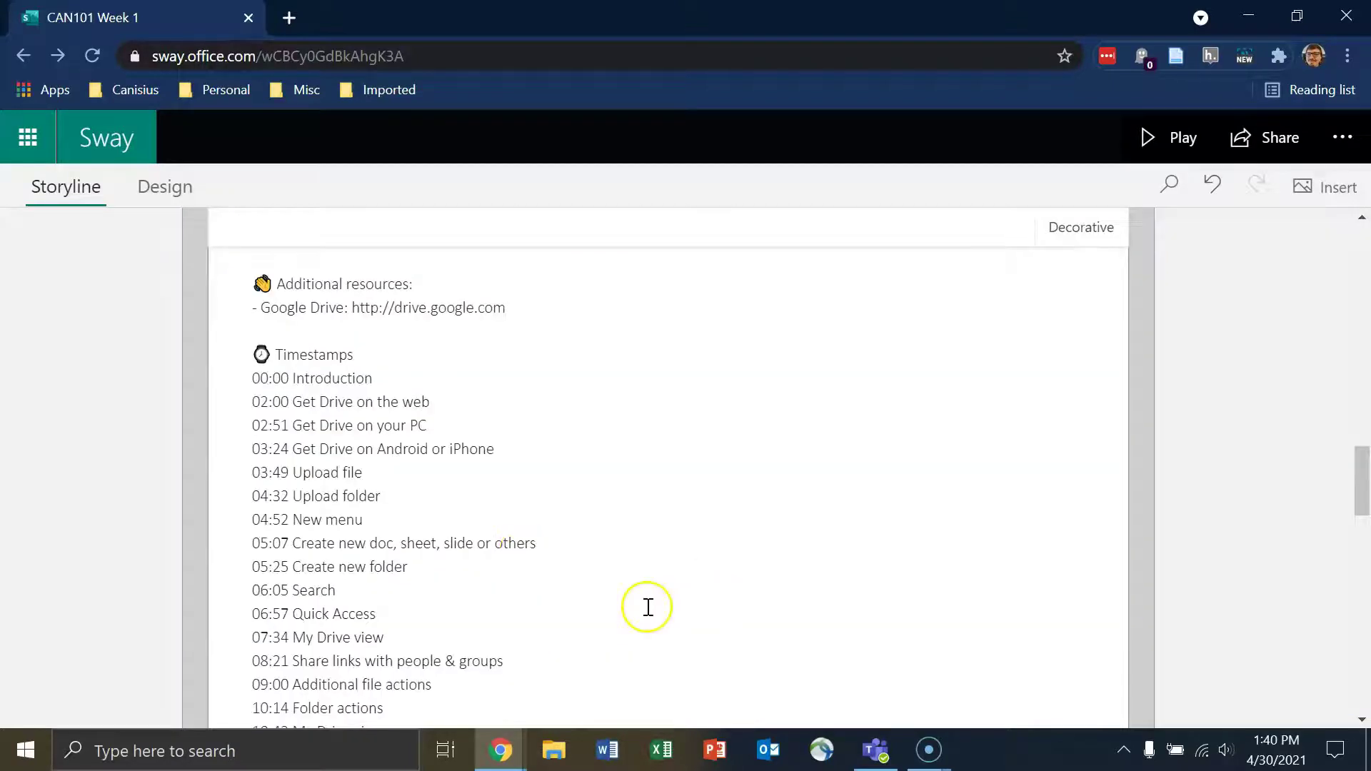
scroll(633, 612, "up", 2)
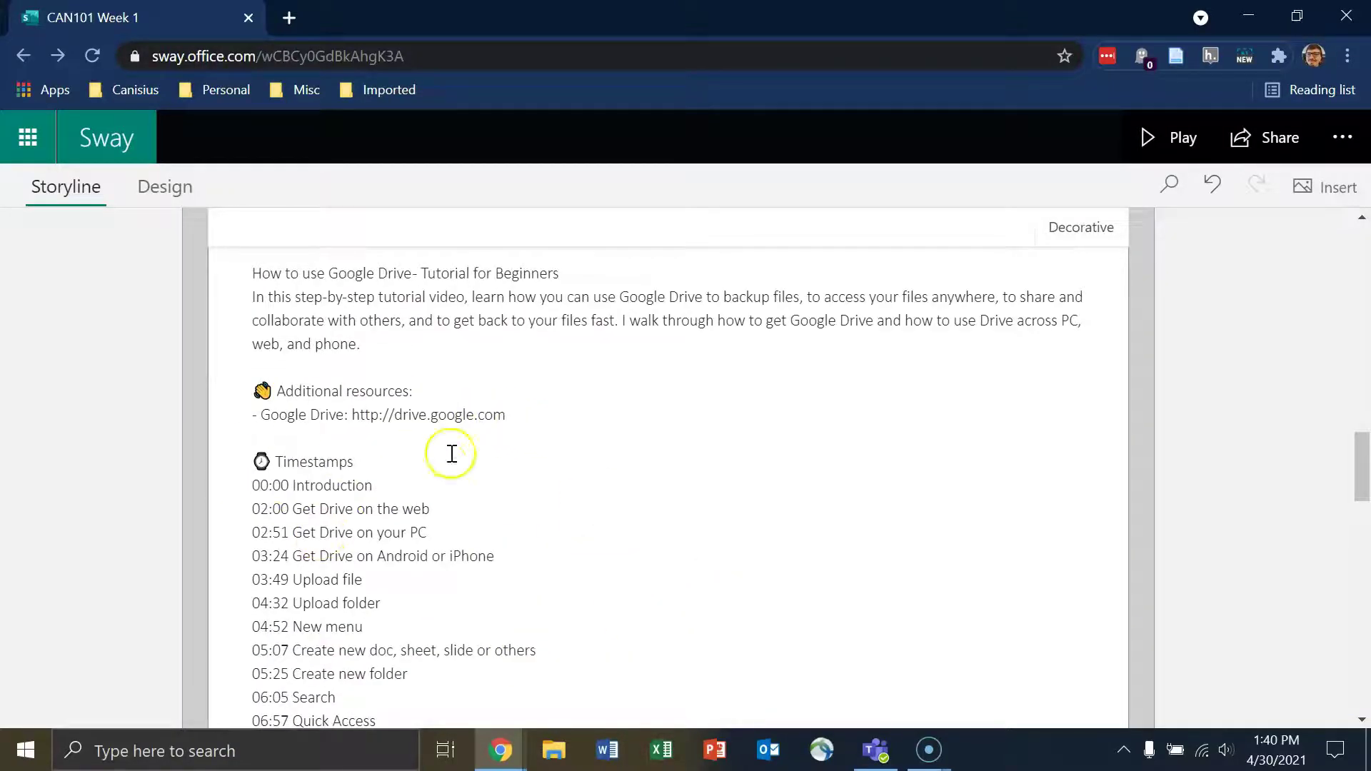
scroll(731, 588, "up", 9)
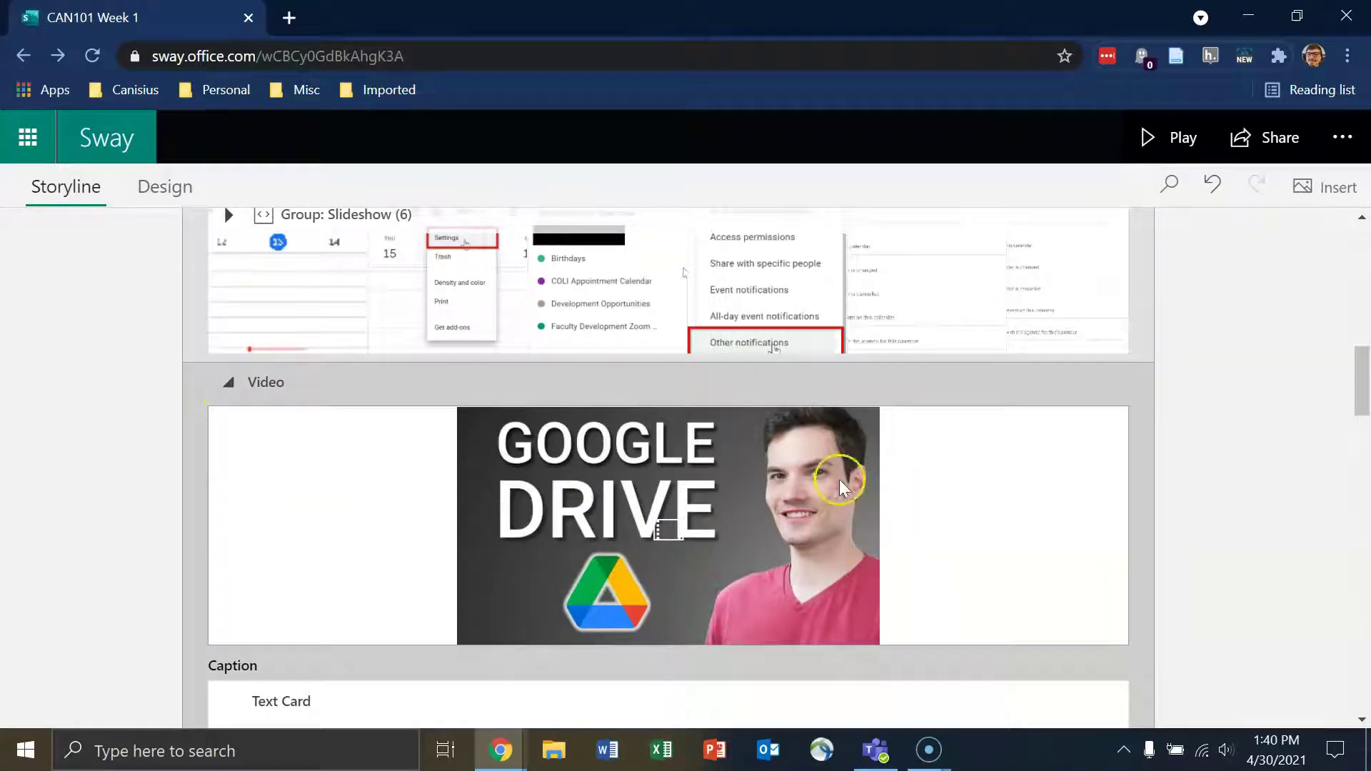
left_click(228, 385)
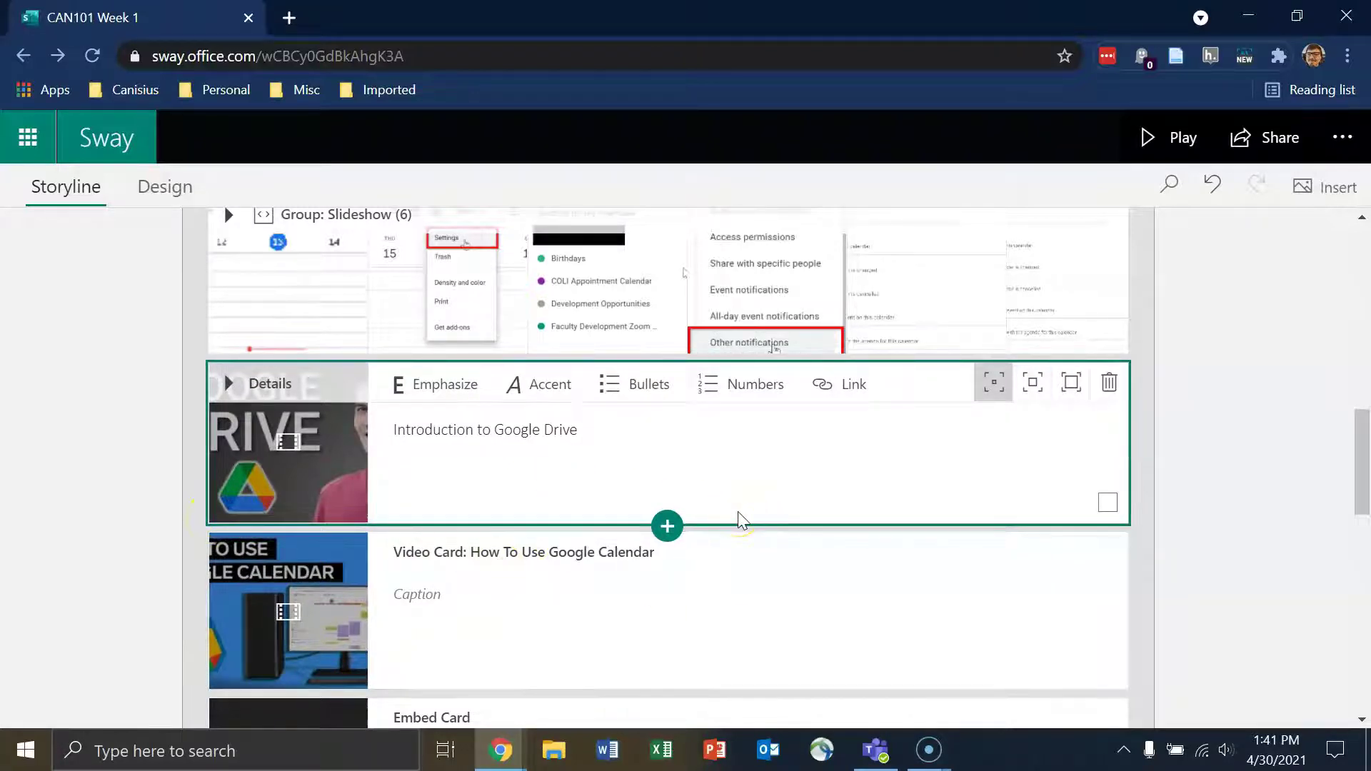
Step: Insert a new Slideshow group between the existing Slideshow group and the Google Drive video card
scroll(648, 429, "up", 2)
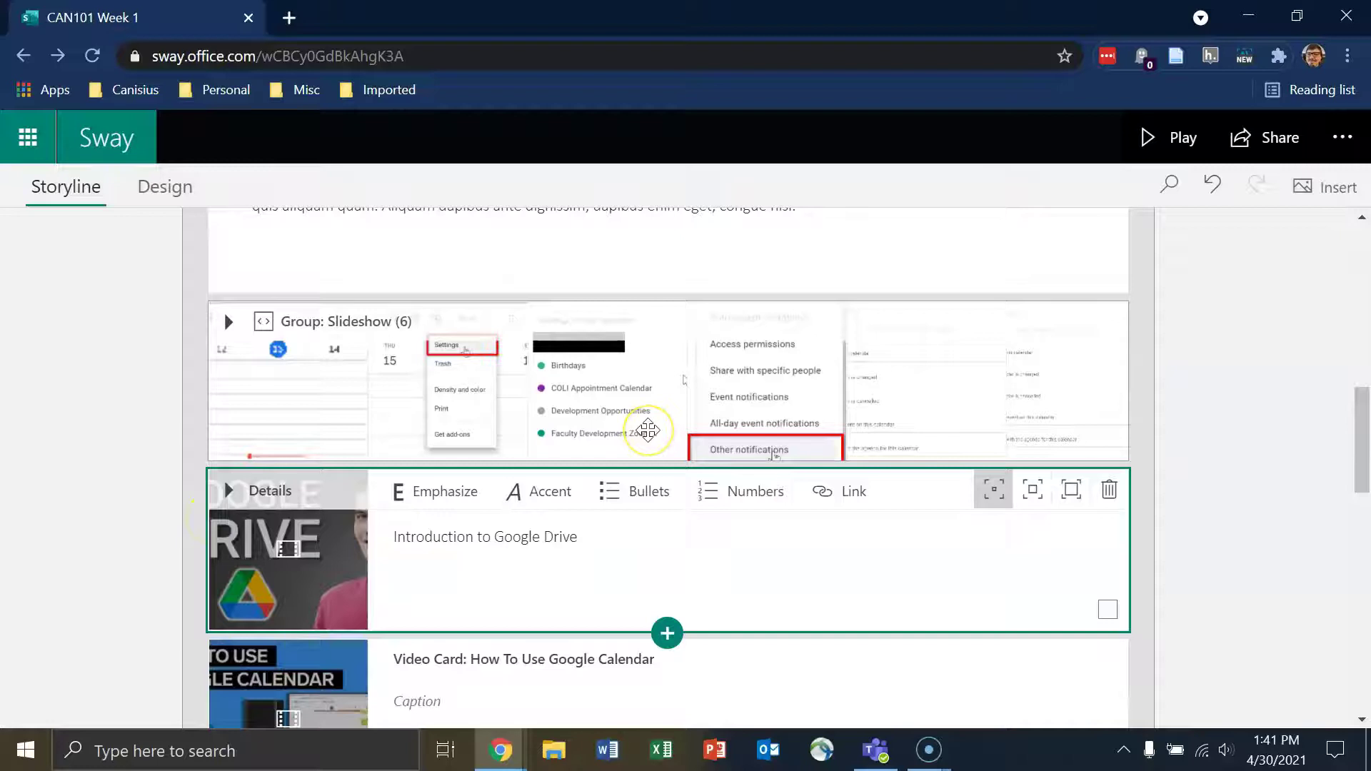
left_click(677, 334)
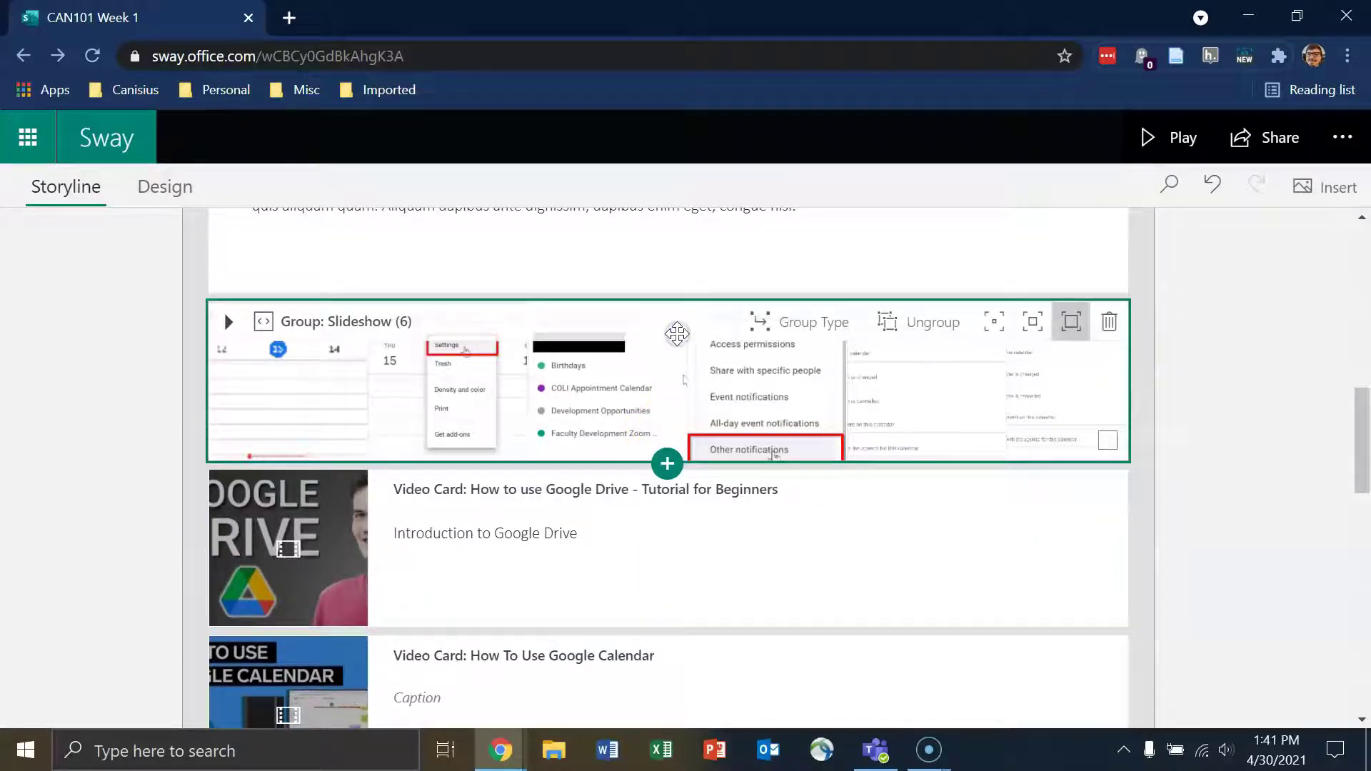
left_click(668, 465)
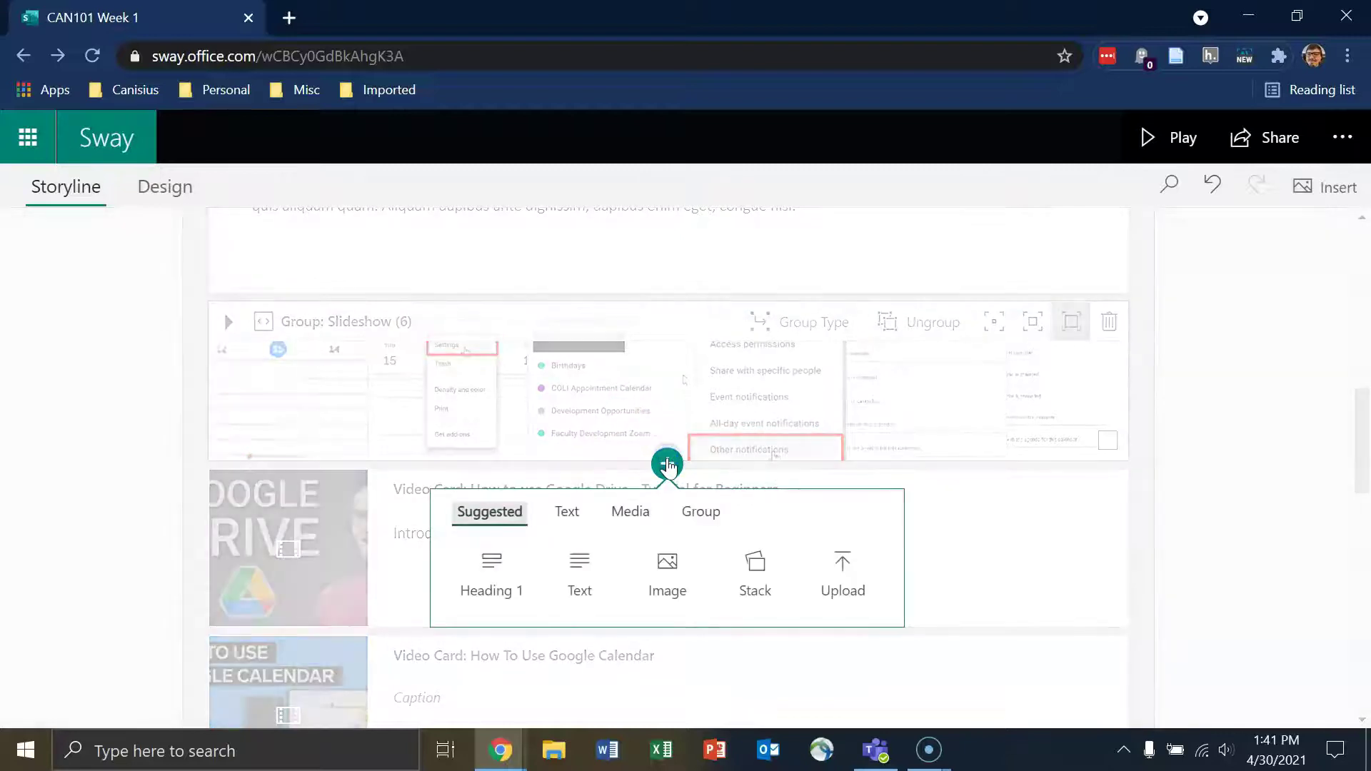
left_click(702, 515)
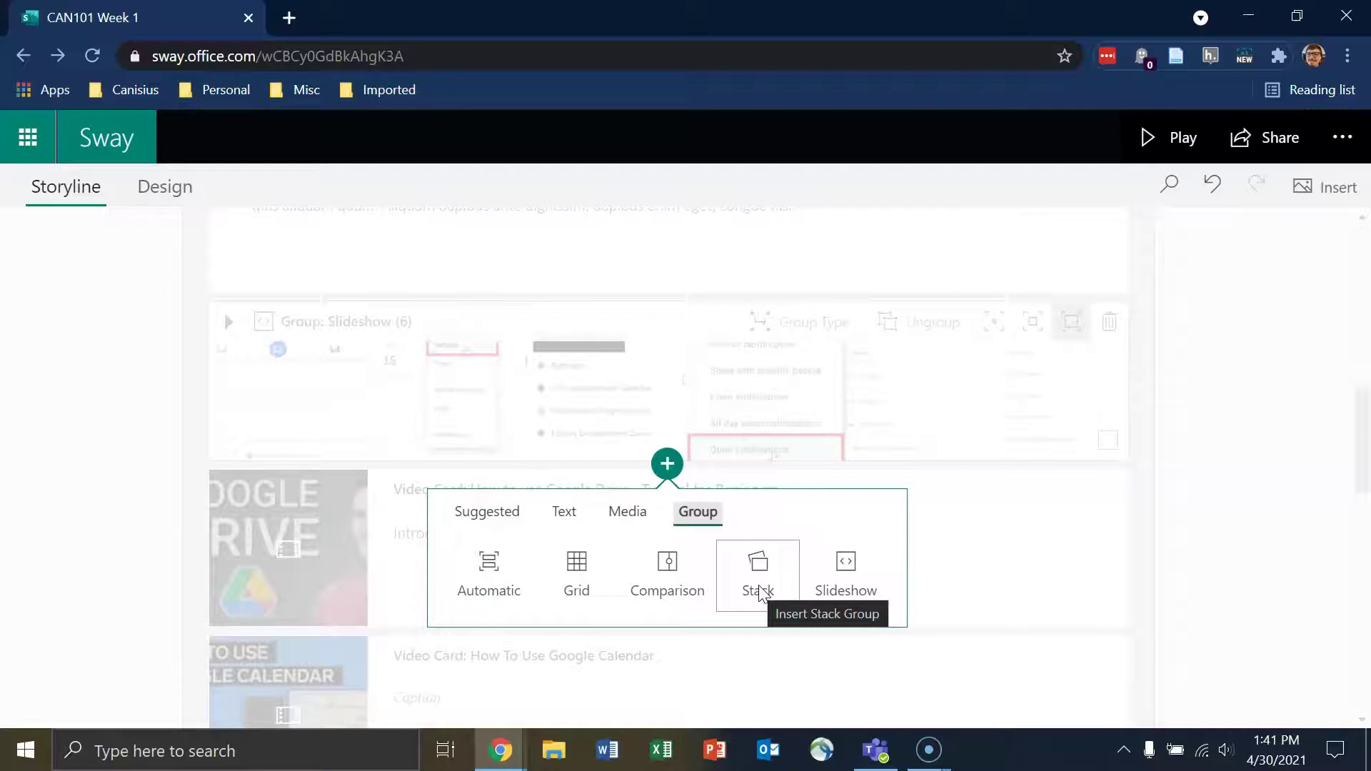
left_click(841, 580)
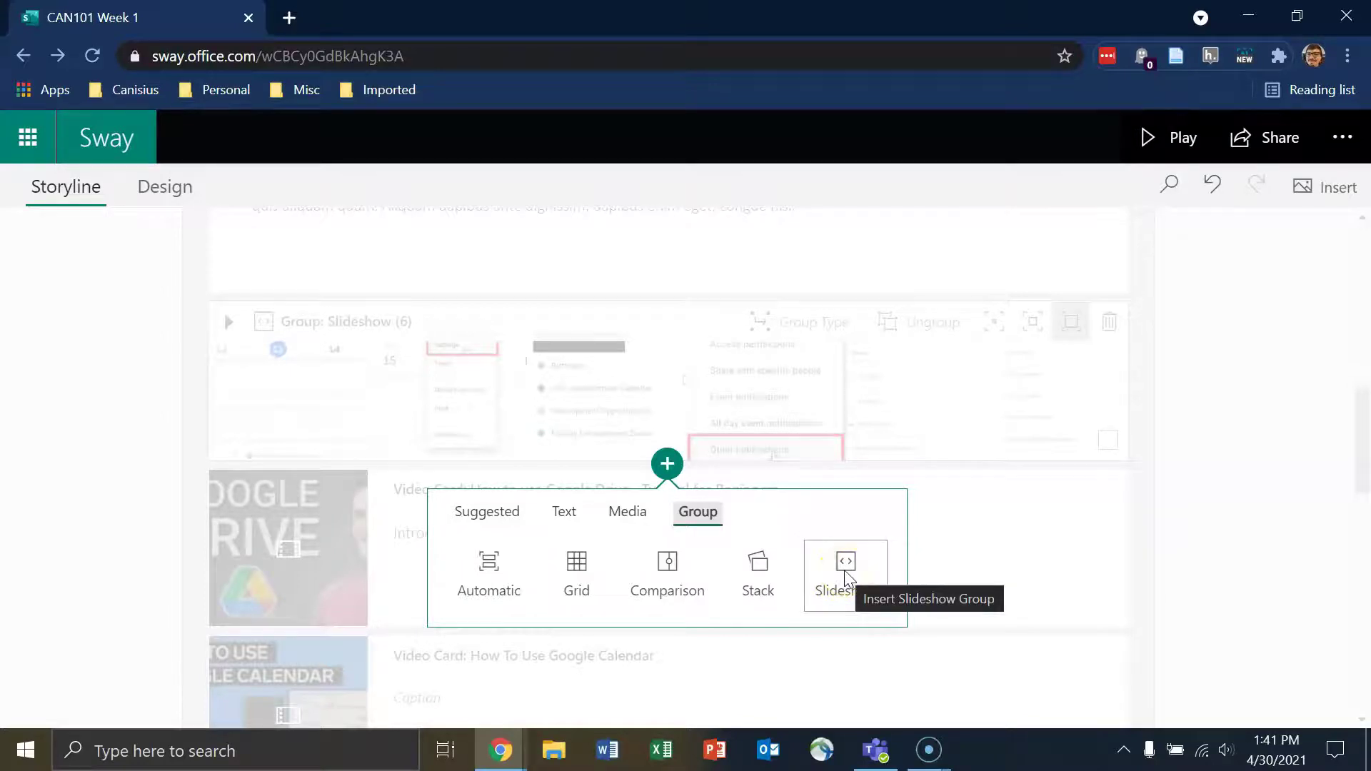
left_click(845, 571)
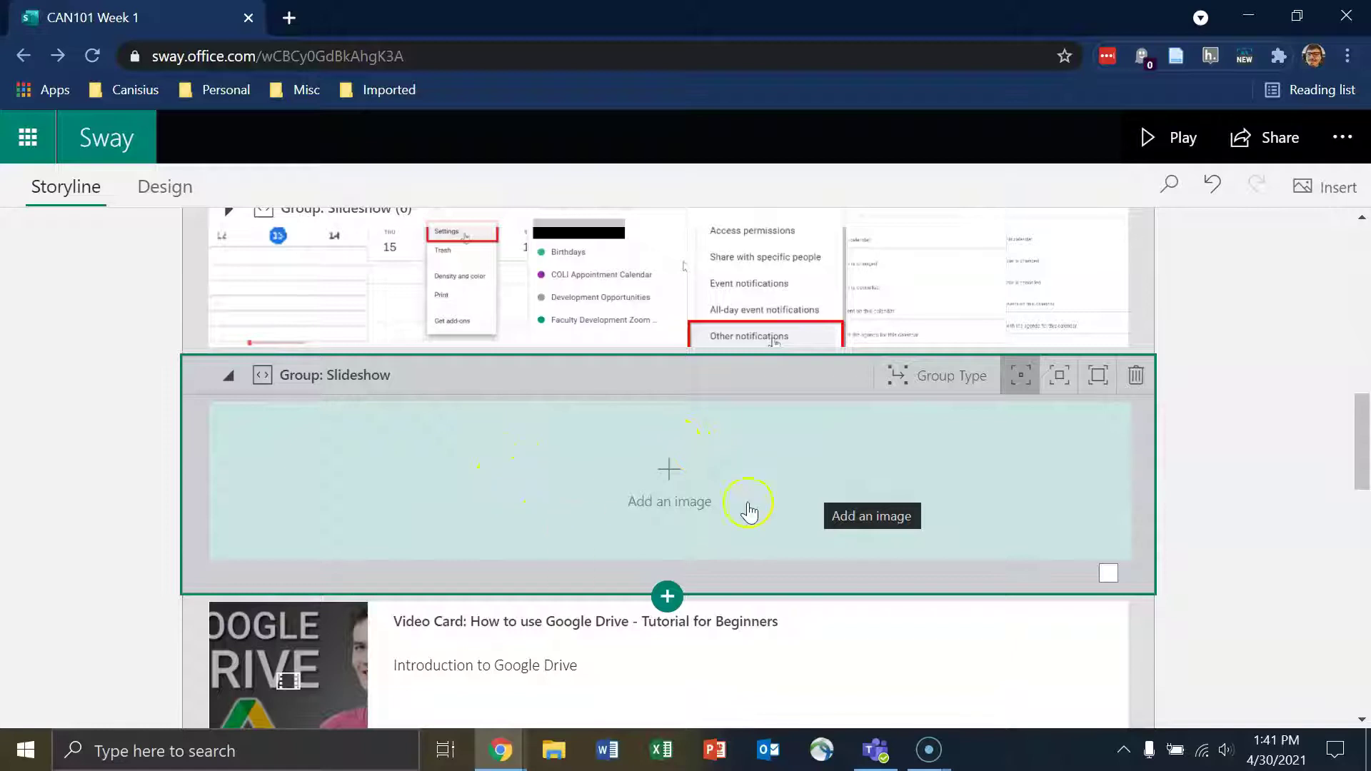
Step: Upload the 2020-10-27 screenshot images from the device through the empty Slideshow group
left_click(679, 464)
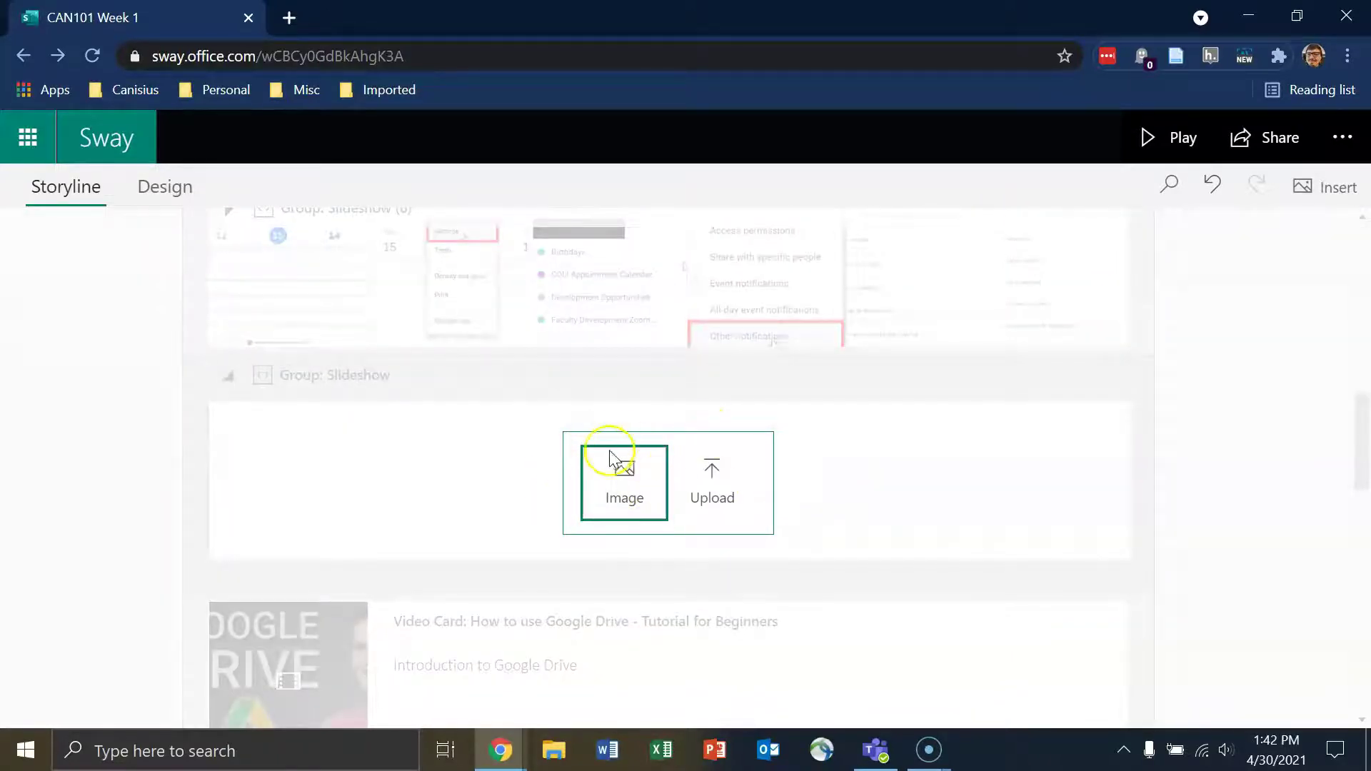
left_click(714, 473)
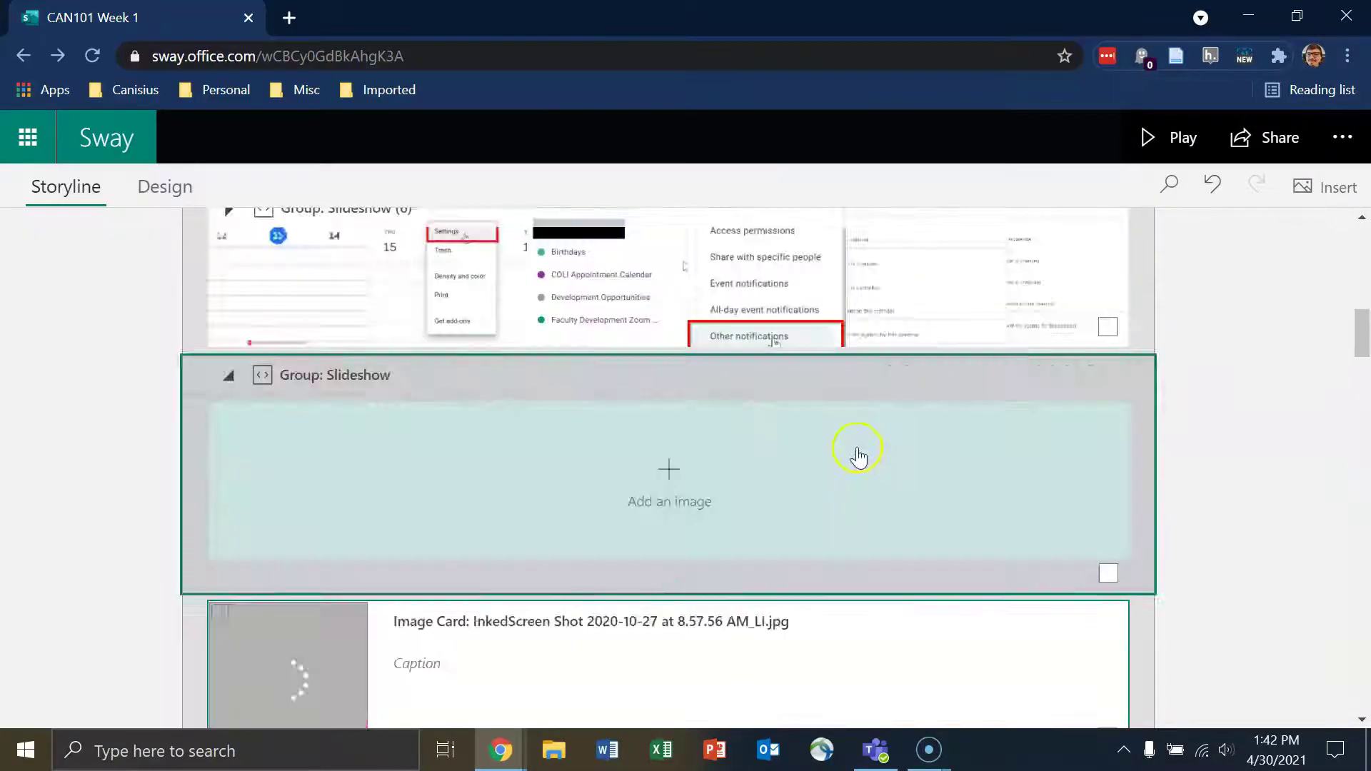
left_click(856, 452)
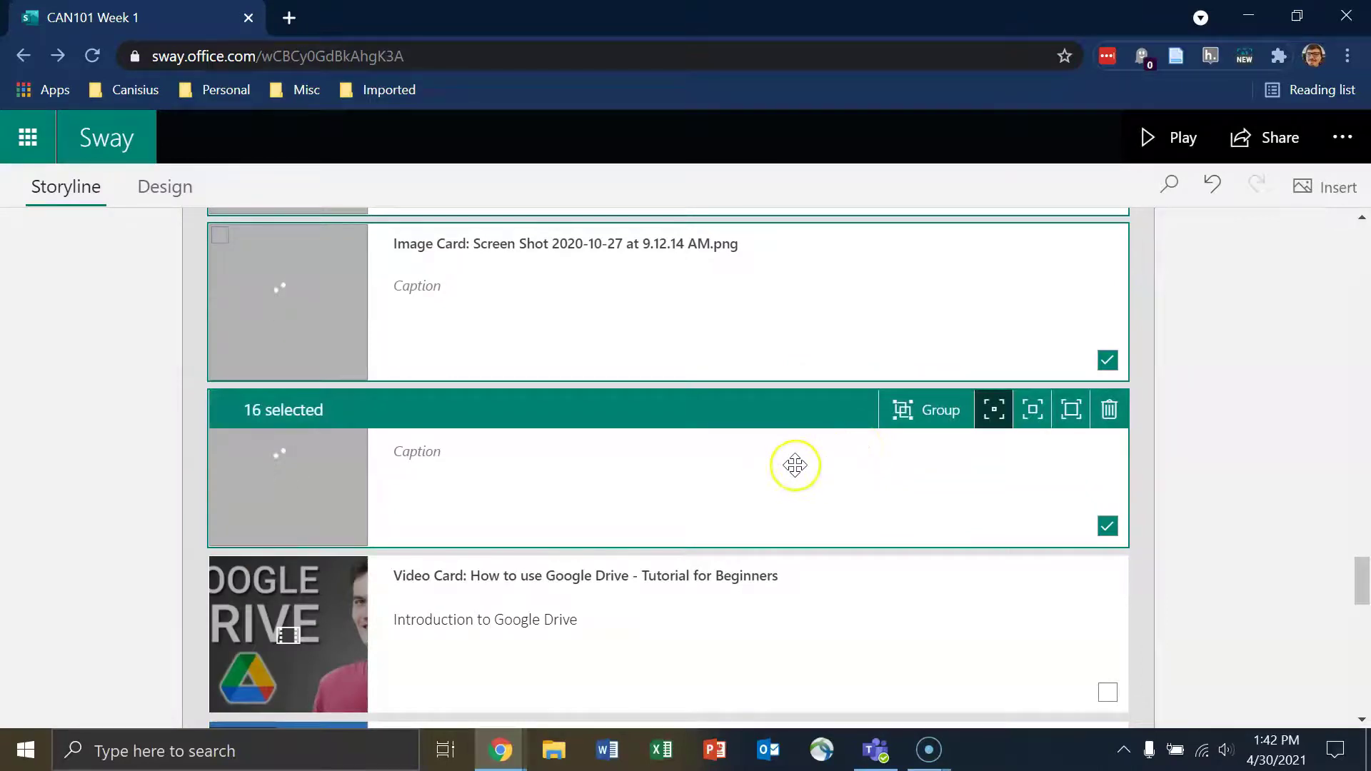
Step: Look through the uploaded, selected image cards and the selection bar's options, including Group
scroll(793, 465, "up", 3)
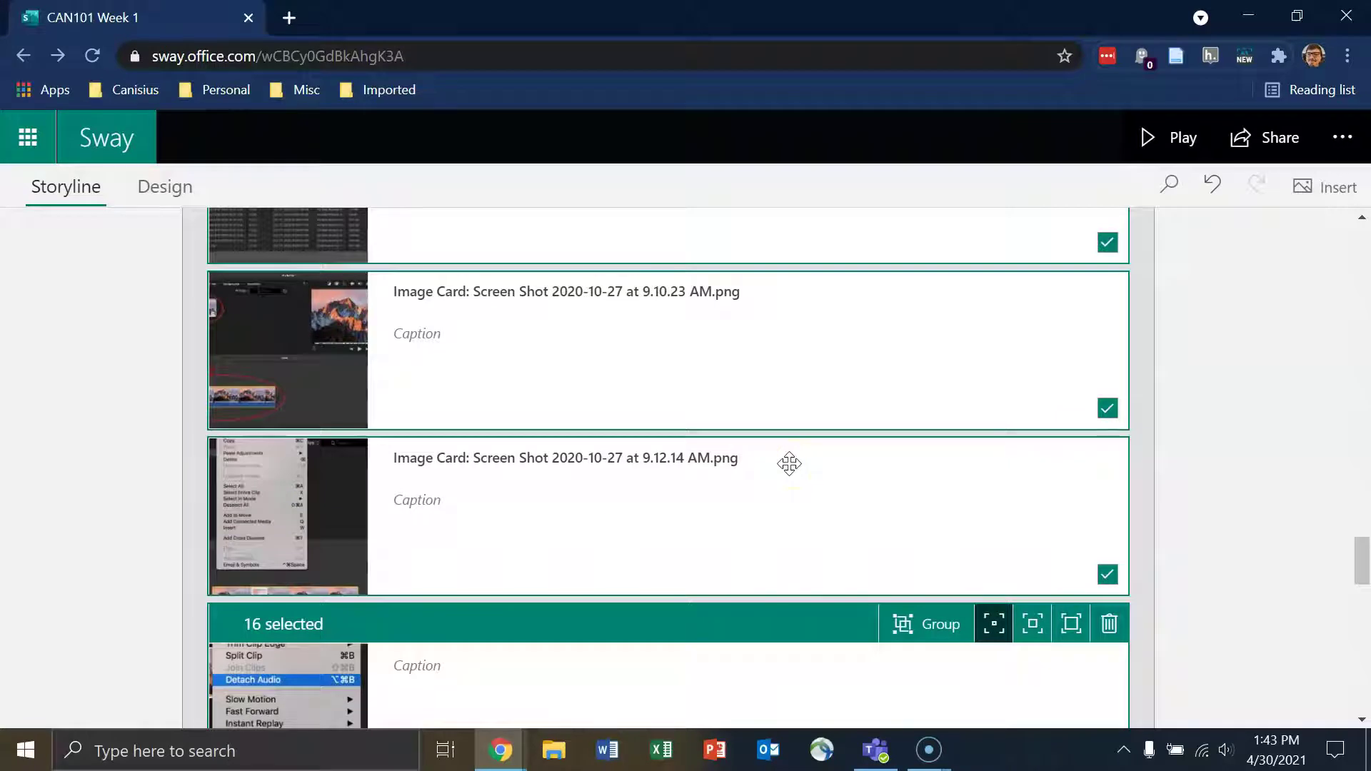
scroll(789, 464, "up", 6)
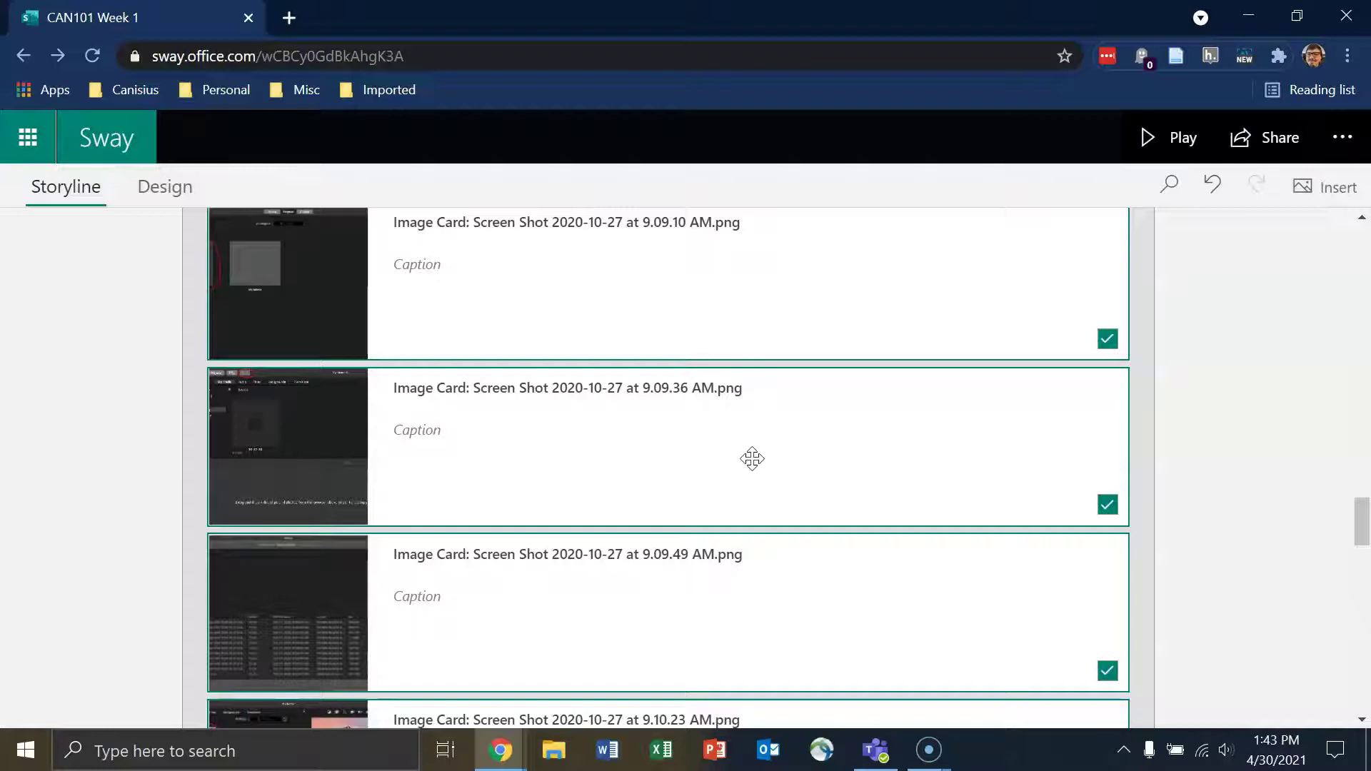
left_click(757, 459)
scroll(758, 459, "up", 2)
left_click(542, 427)
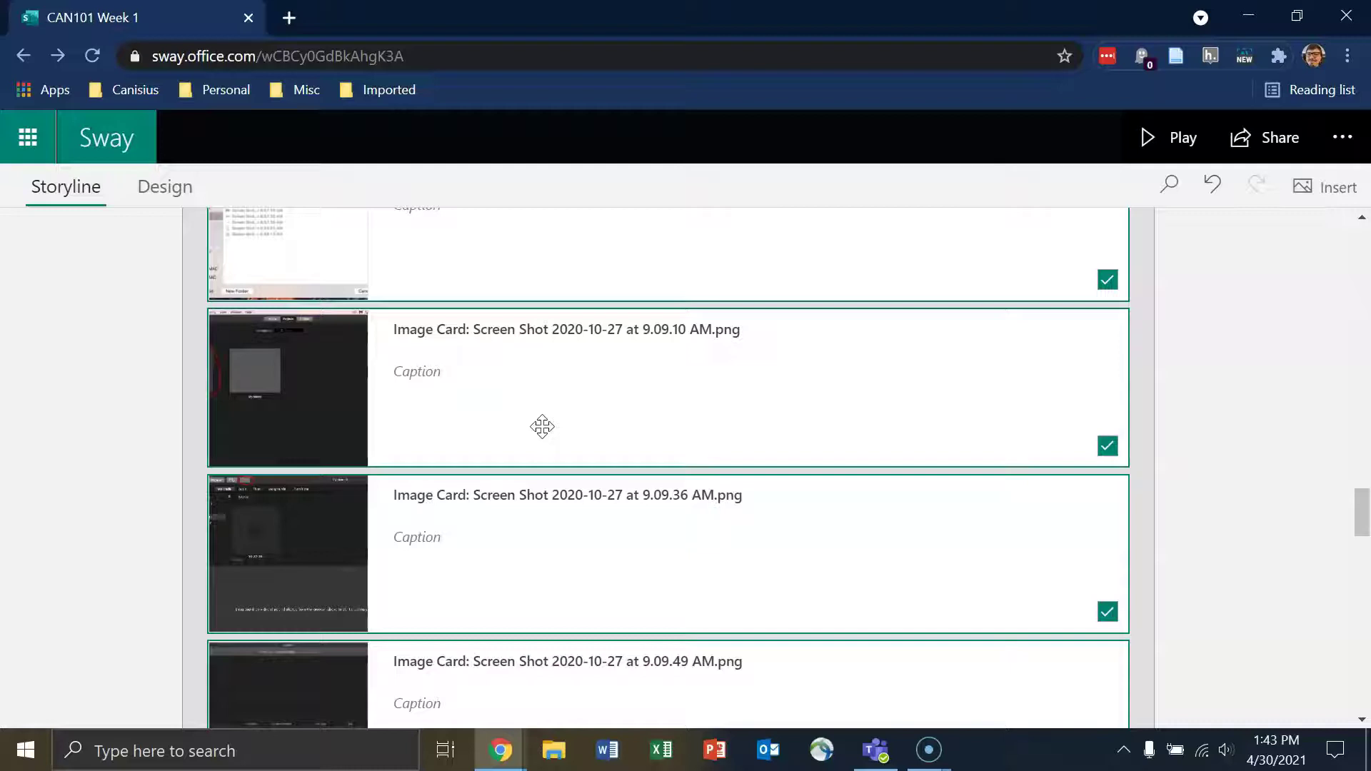
left_click(639, 382)
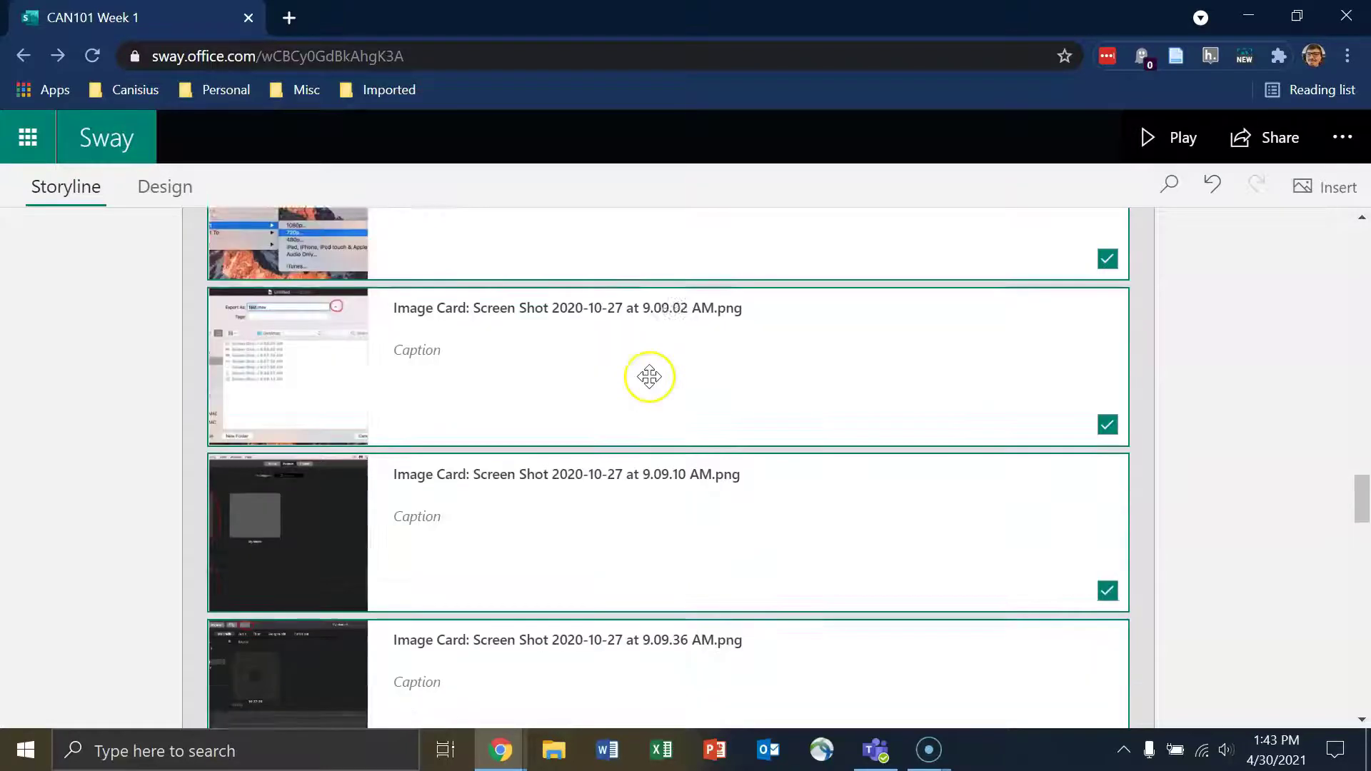
scroll(785, 429, "down", 5)
left_click(918, 520)
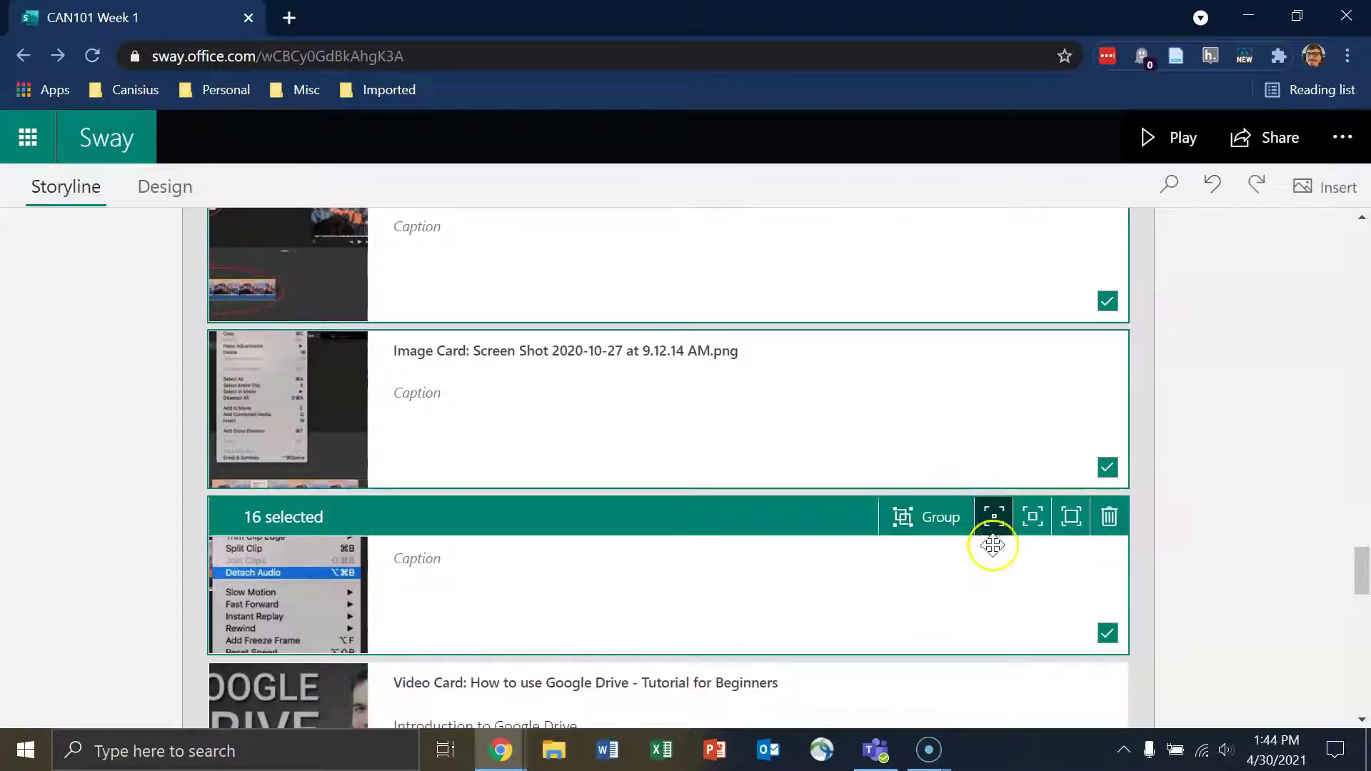
Step: Move all the selected image cards into the empty Slideshow group above them
scroll(416, 404, "up", 7)
scroll(424, 413, "up", 15)
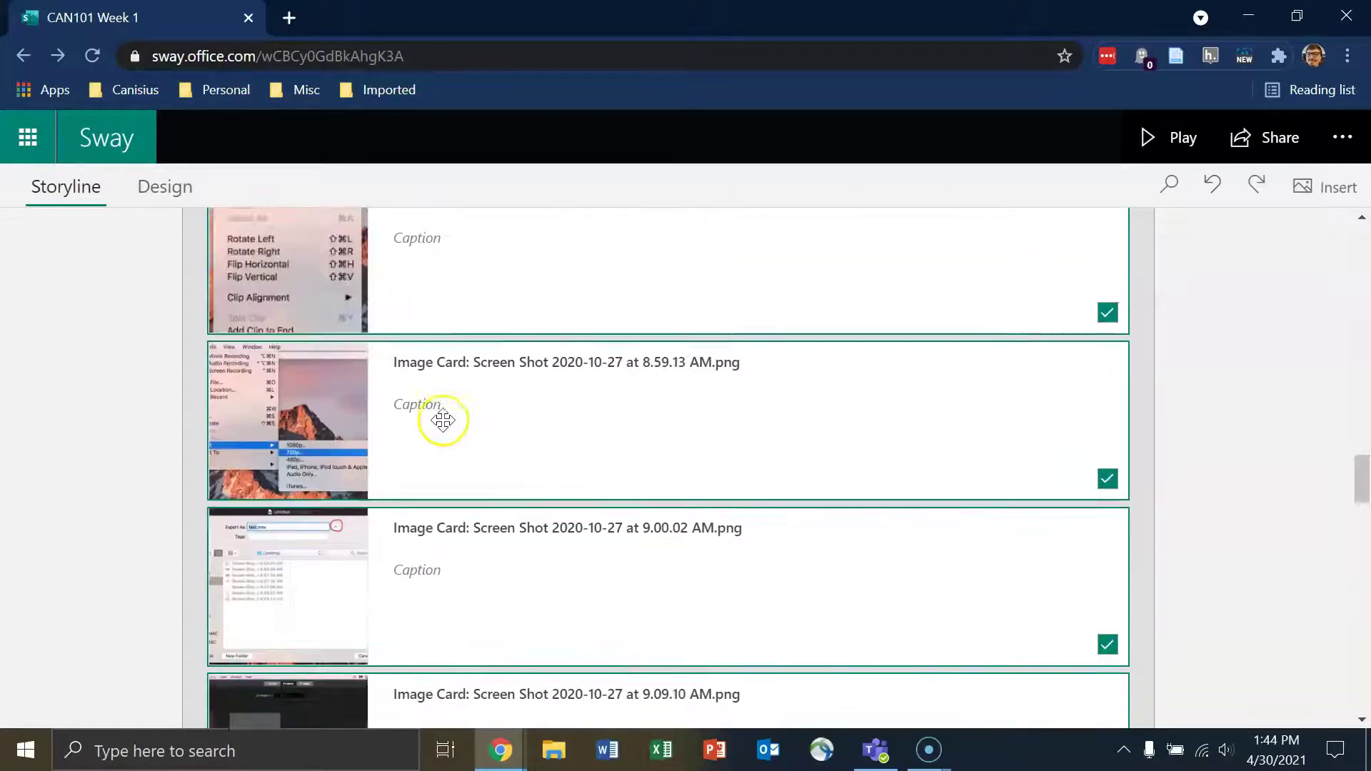
scroll(452, 436, "up", 4)
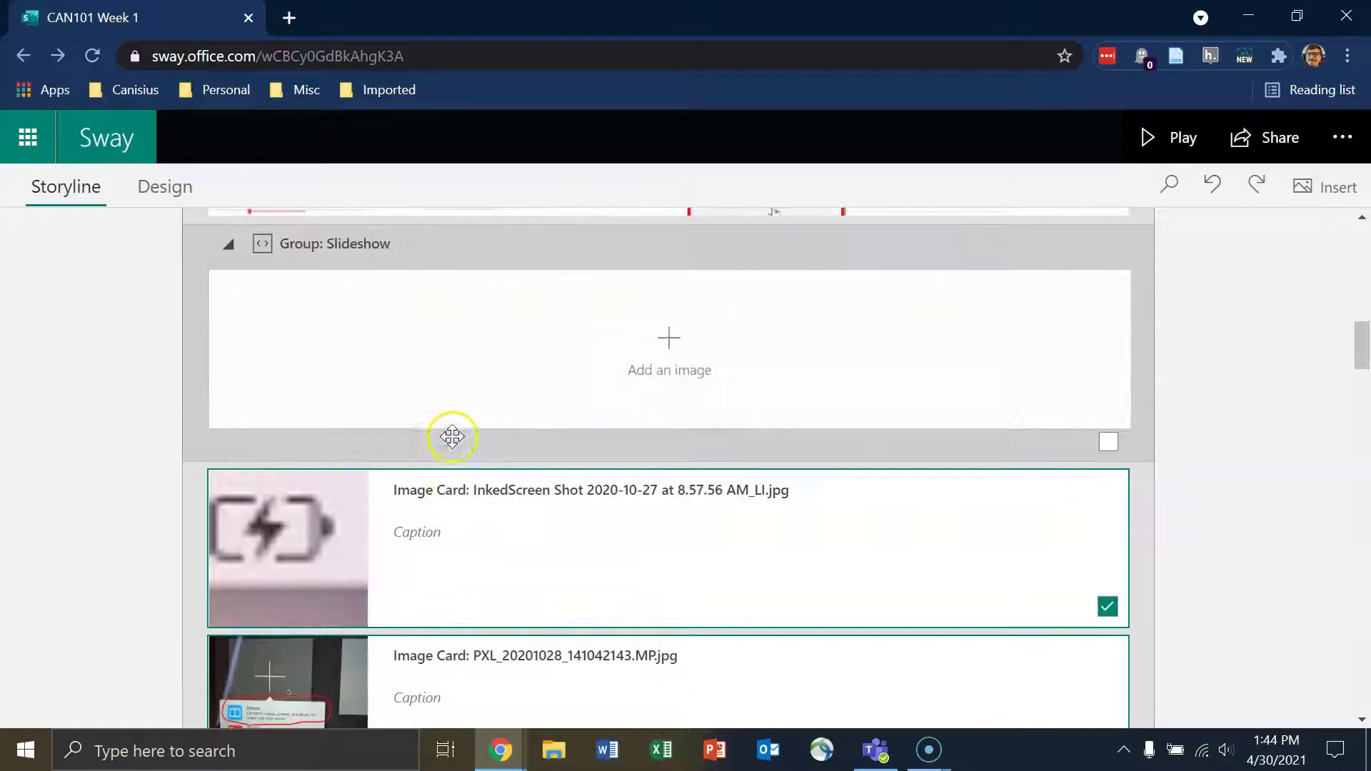
scroll(950, 515, "down", 1)
left_click(1108, 662)
scroll(1049, 465, "down", 4)
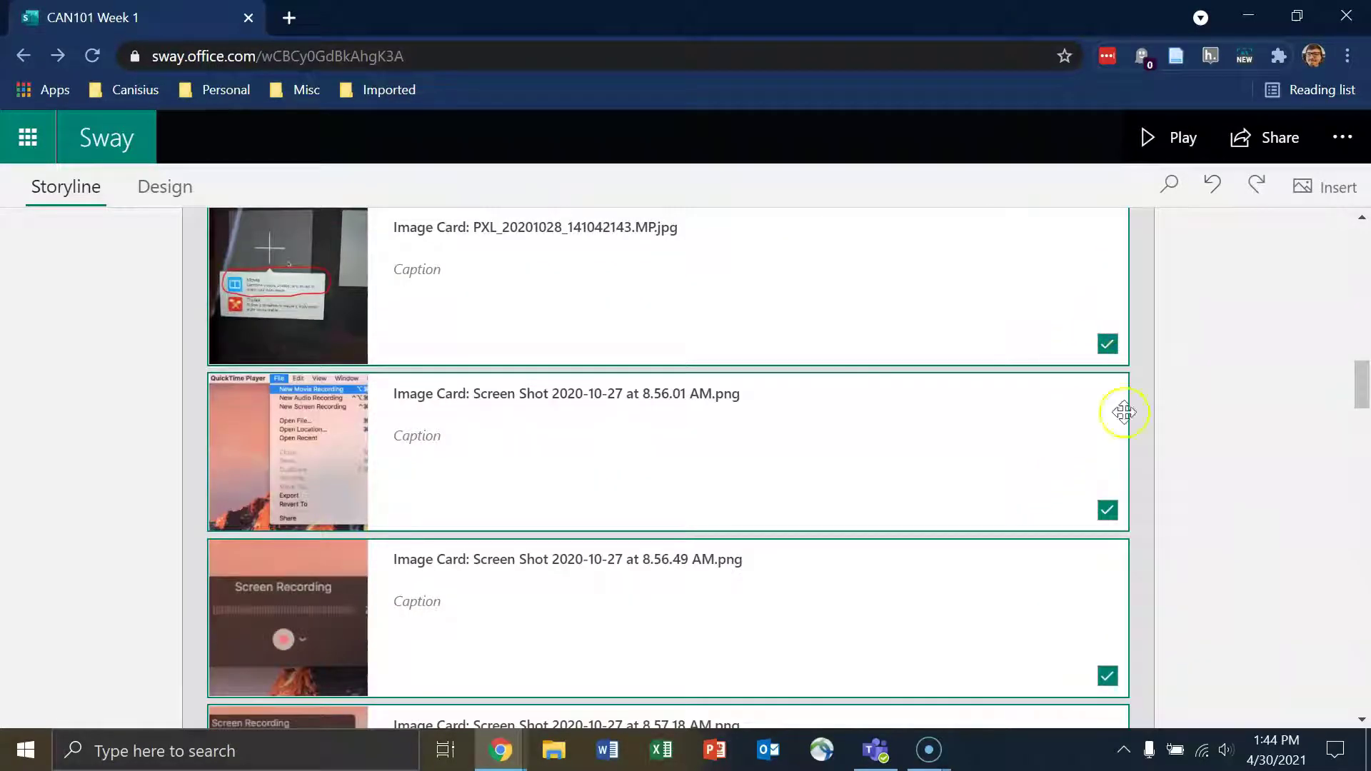
scroll(1071, 465, "down", 4)
scroll(858, 483, "up", 10)
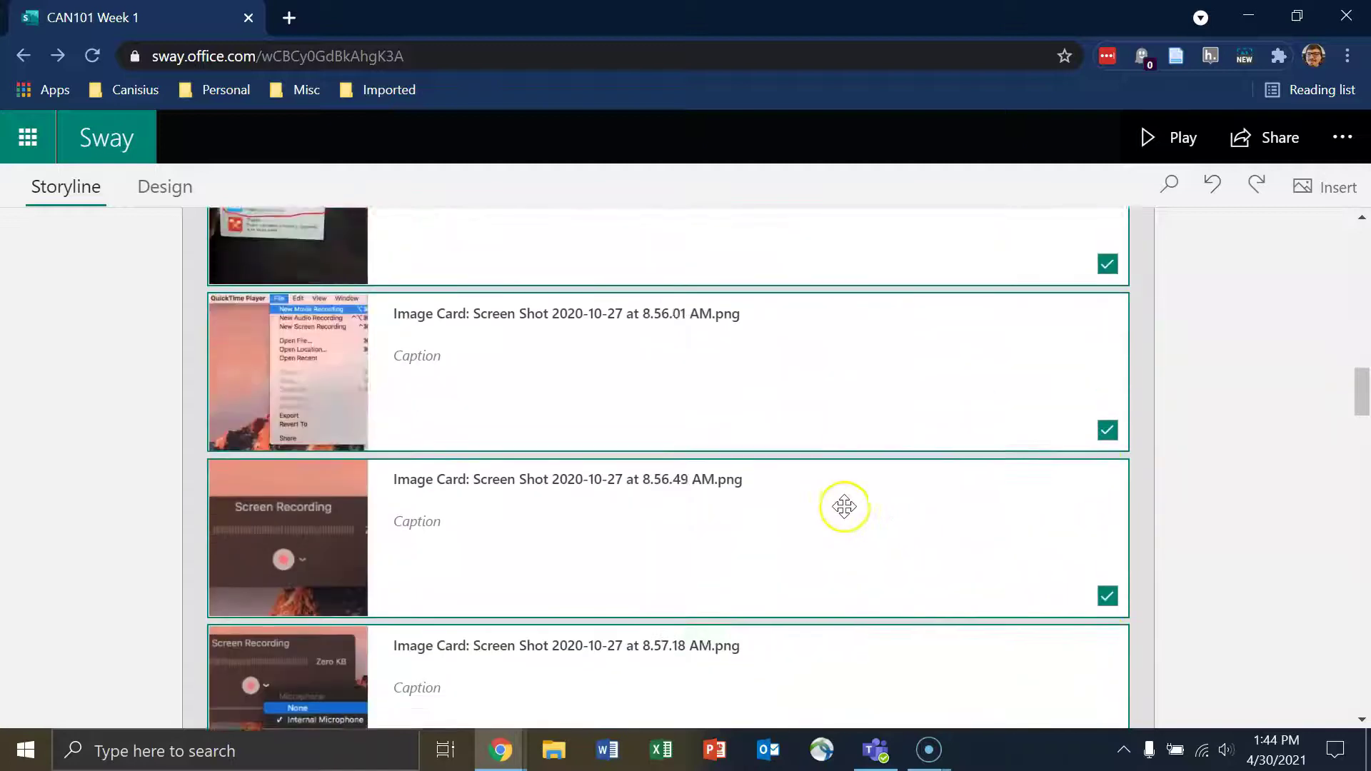
scroll(842, 514, "down", 3)
left_click_drag(824, 505, 830, 358)
scroll(863, 478, "down", 9)
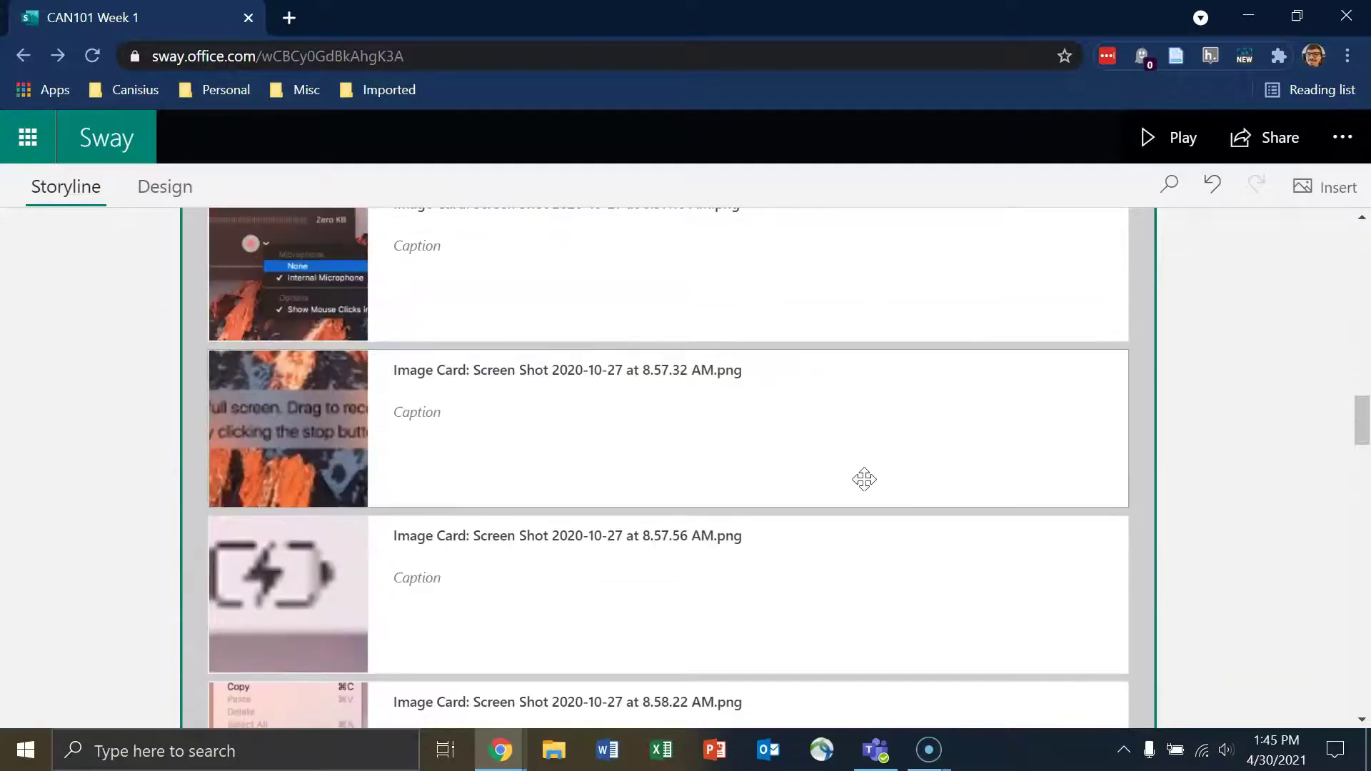
scroll(866, 484, "down", 6)
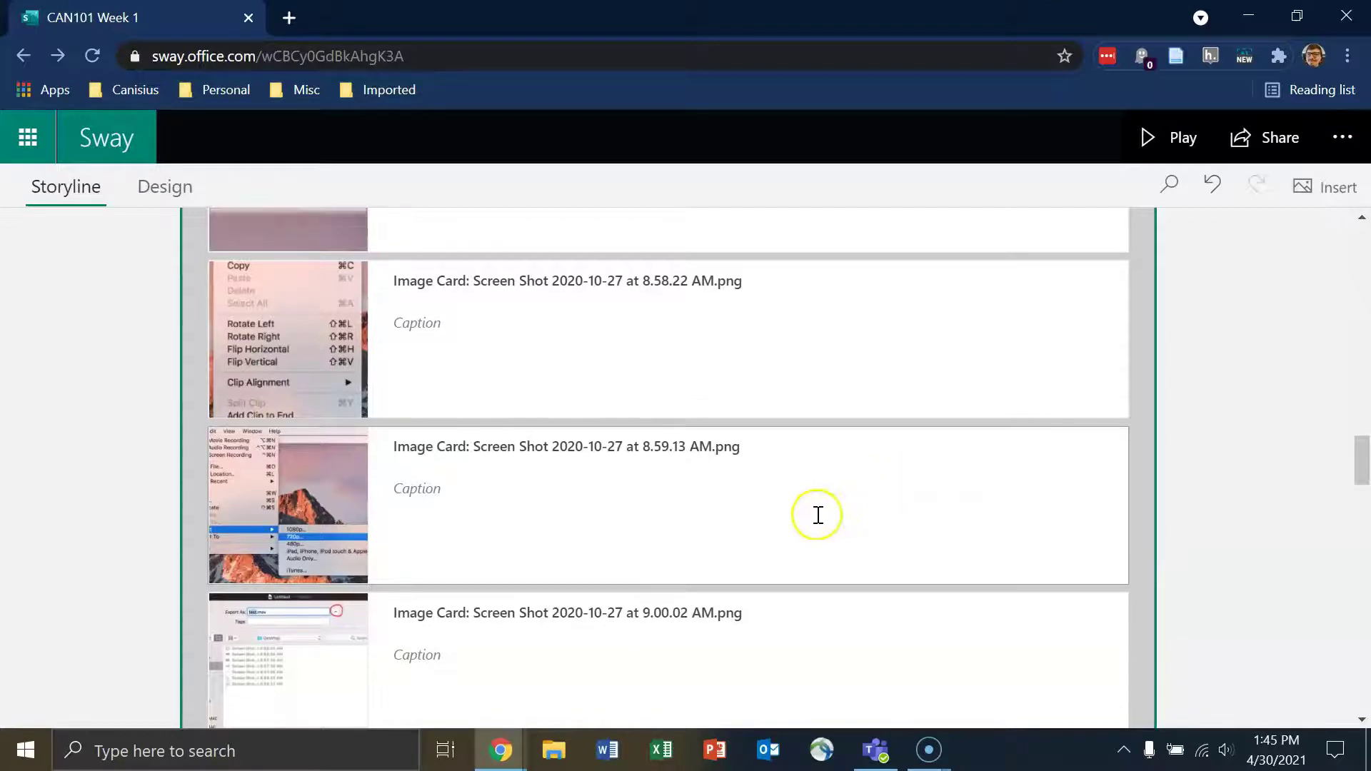
Step: Open the caption fields of the first two image cards in the Slideshow group for editing
scroll(817, 514, "up", 10)
left_click(631, 443)
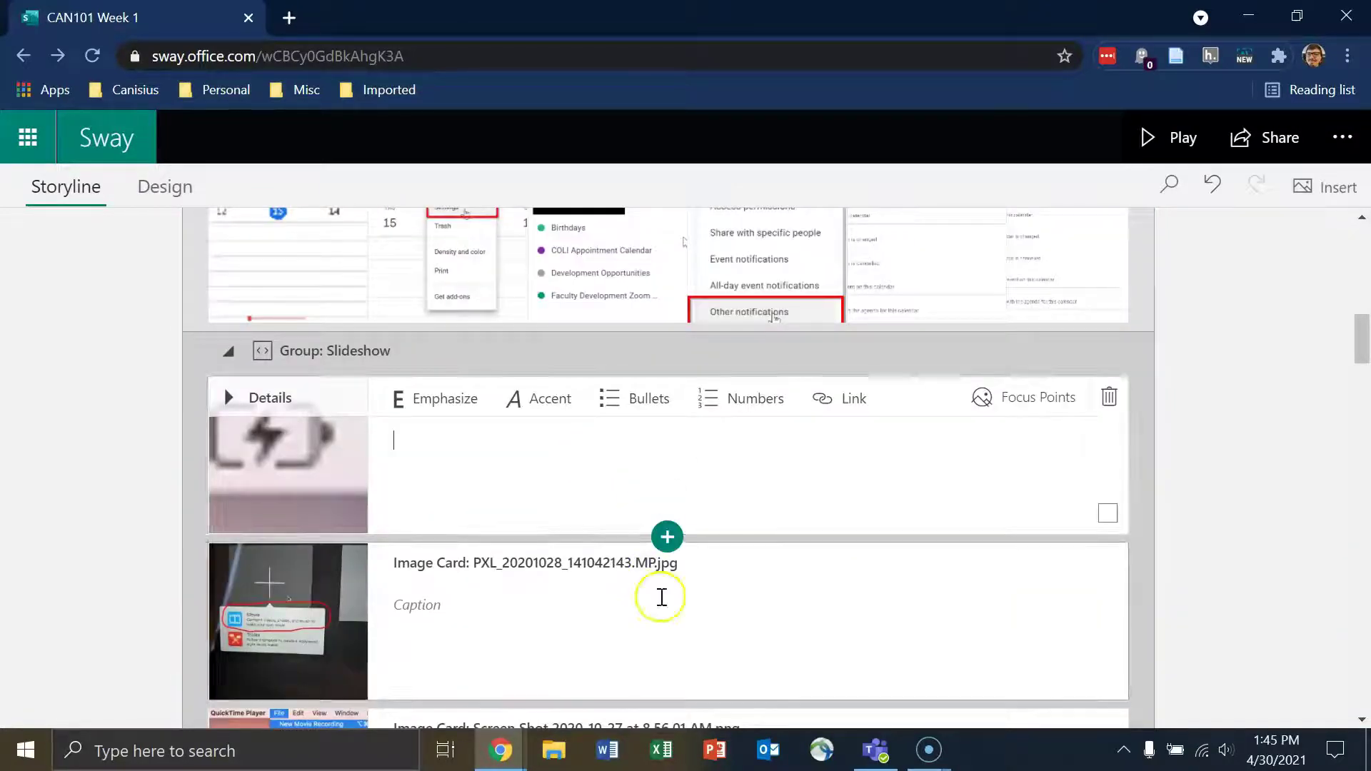
scroll(508, 451, "down", 2)
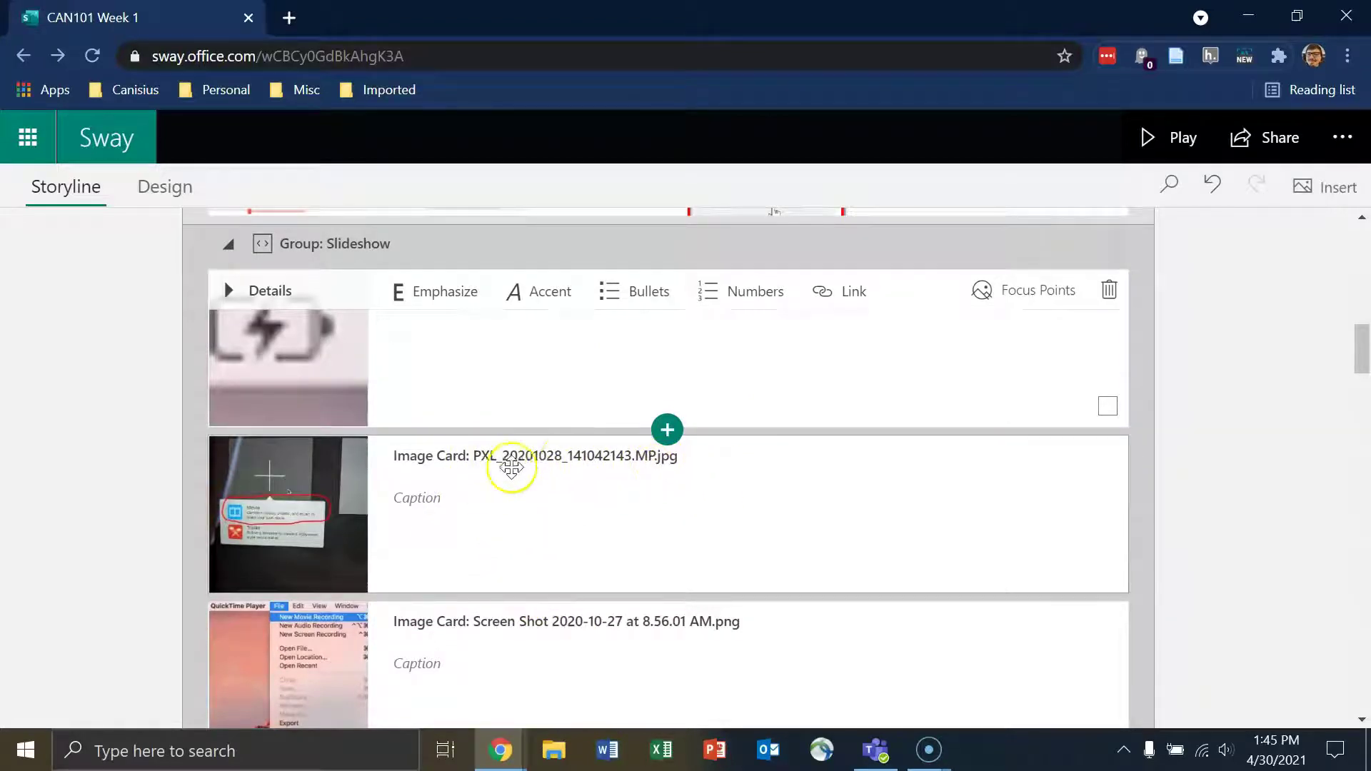
left_click(579, 502)
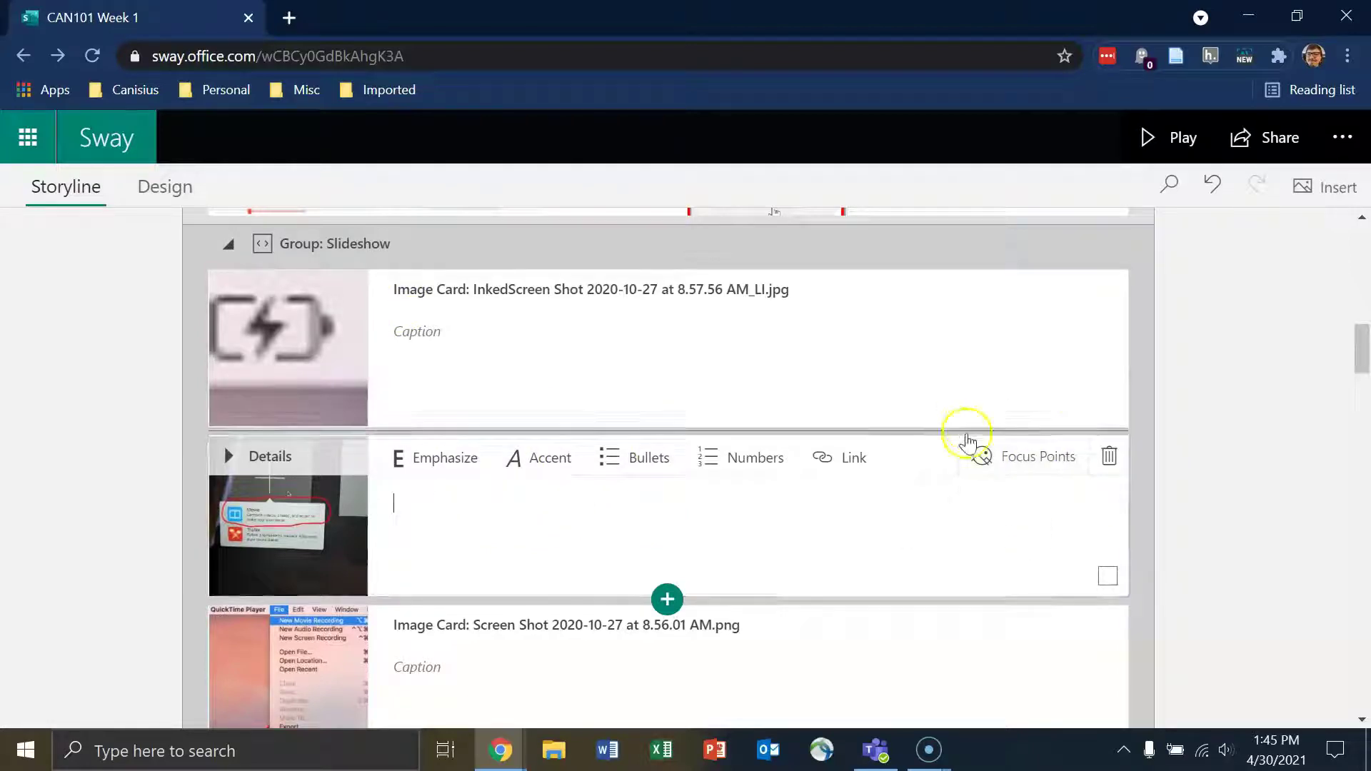
Step: Expand the details of the PXL_20201028_141042143.MP.jpg card, examine its image, caption and alternative text, and collapse the card again
left_click(309, 472)
scroll(893, 529, "down", 3)
scroll(821, 479, "up", 3)
left_click(749, 433)
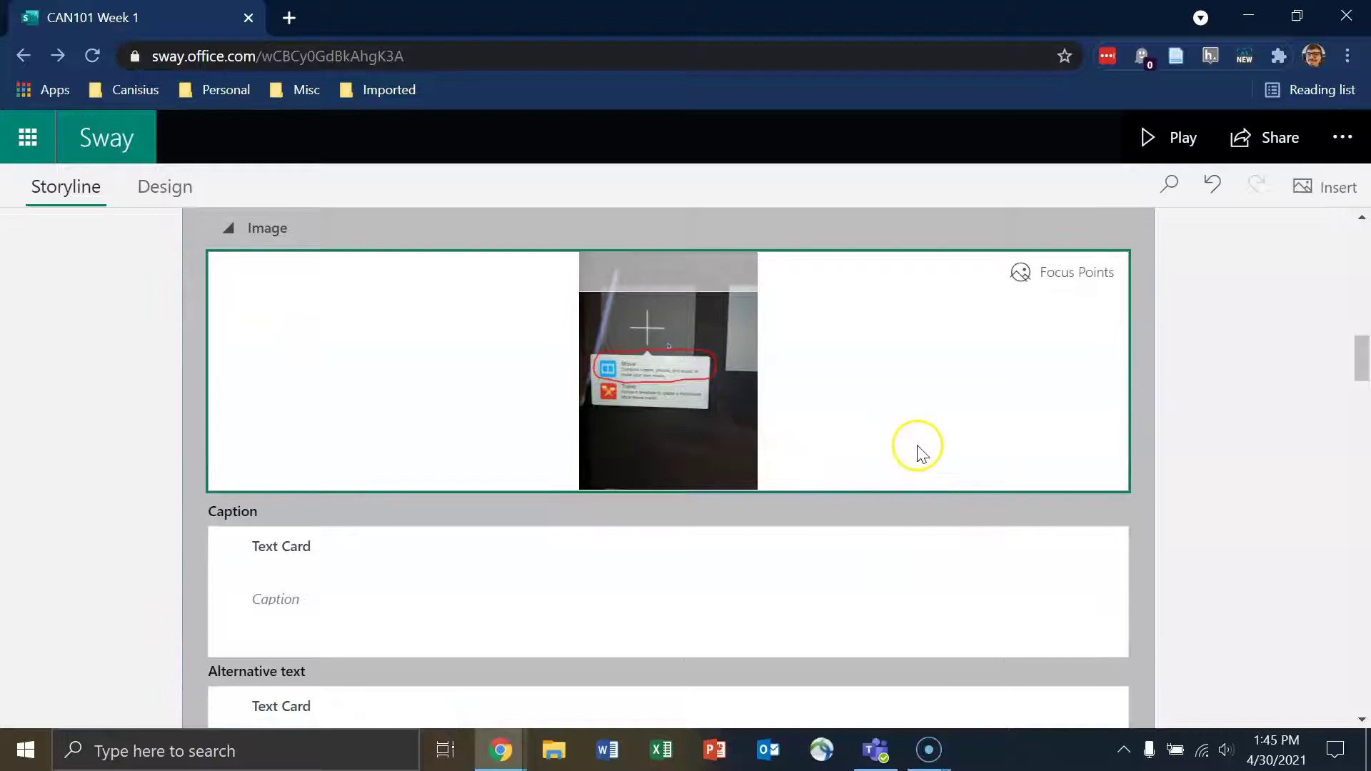
scroll(917, 446, "down", 2)
left_click(719, 487)
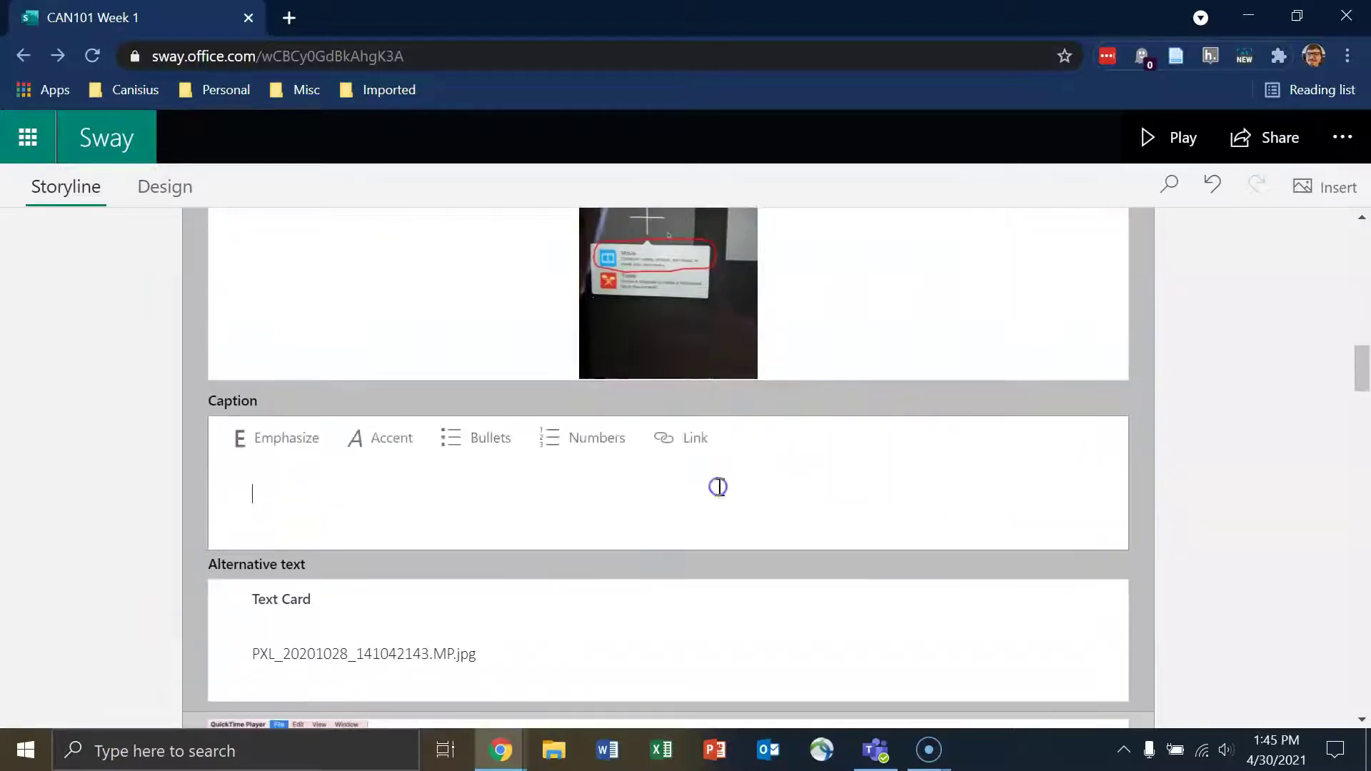
scroll(719, 493, "down", 3)
left_click(707, 462)
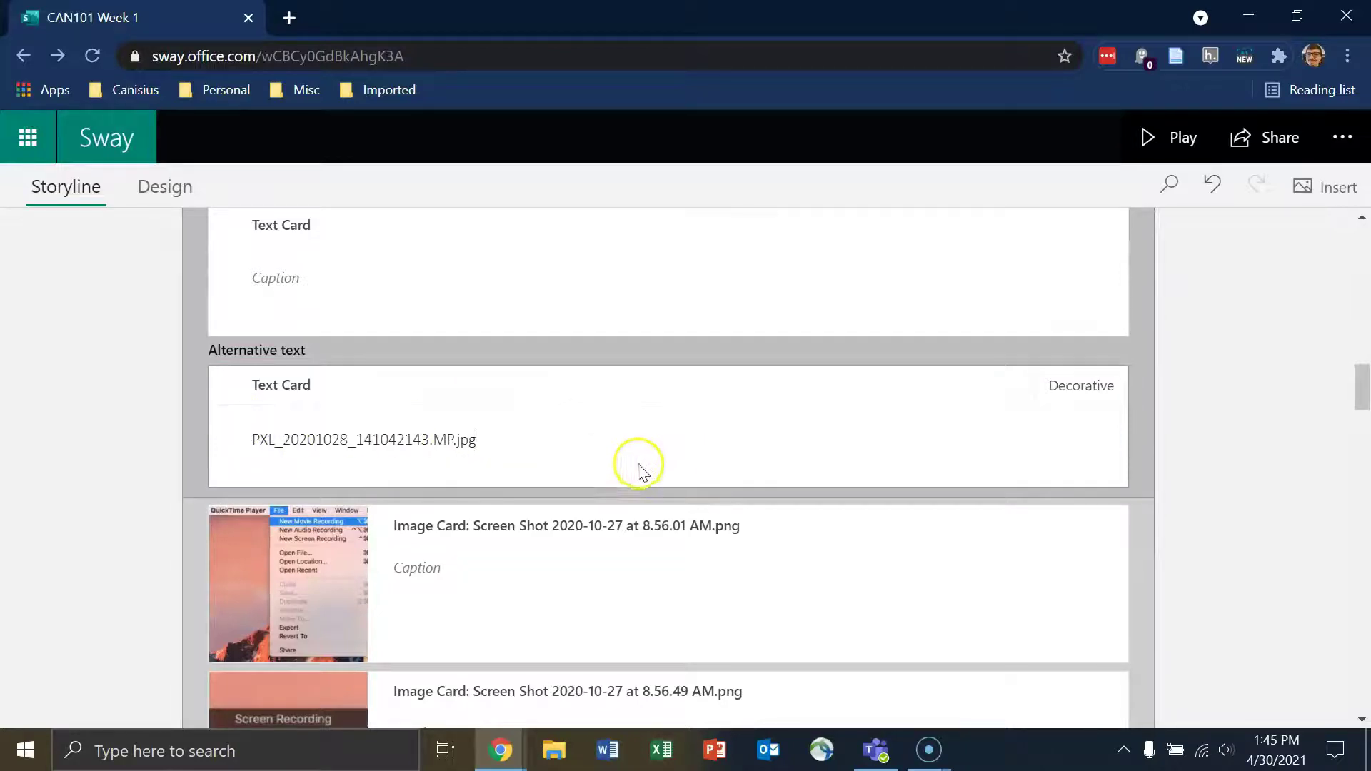
scroll(646, 471, "up", 5)
key("Escape")
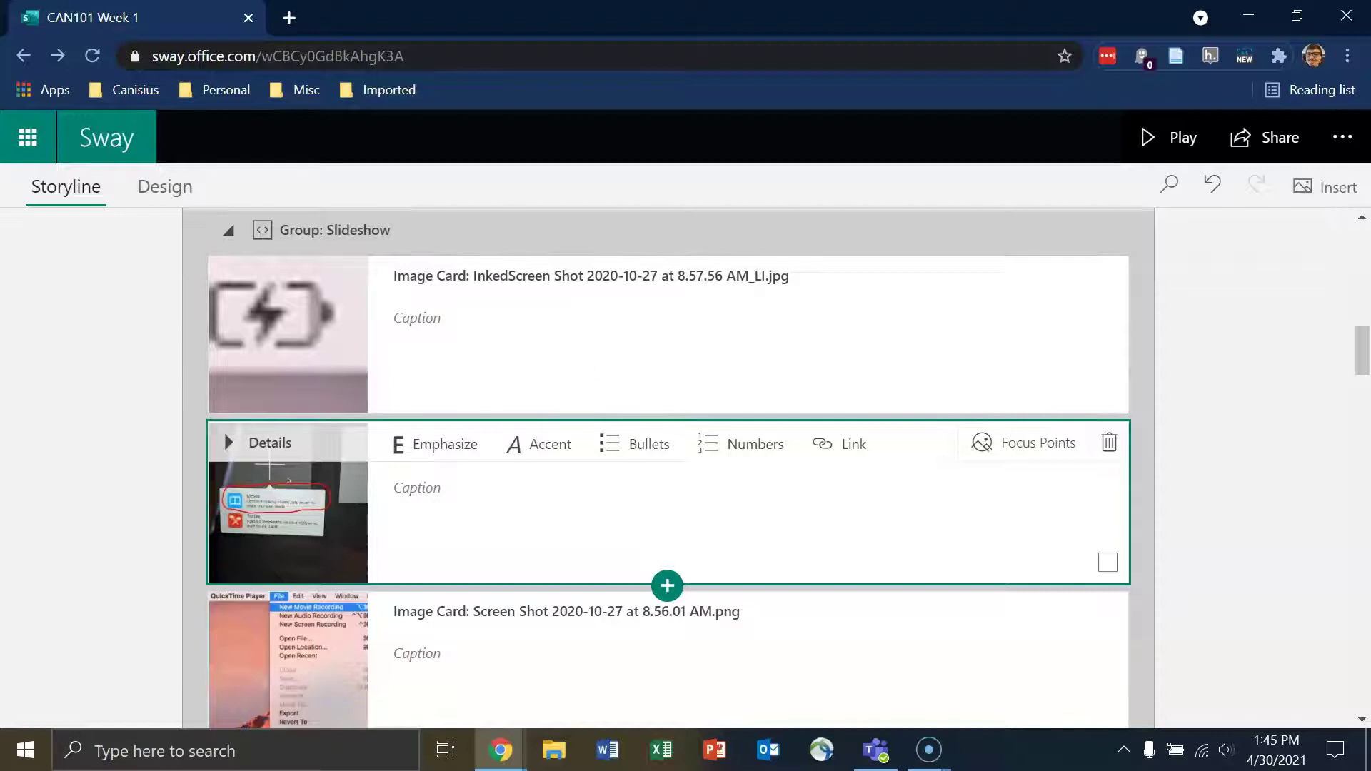
Step: Review the available group types and change the new screenshot group from Slideshow to Stack
scroll(833, 438, "up", 2)
left_click(659, 453)
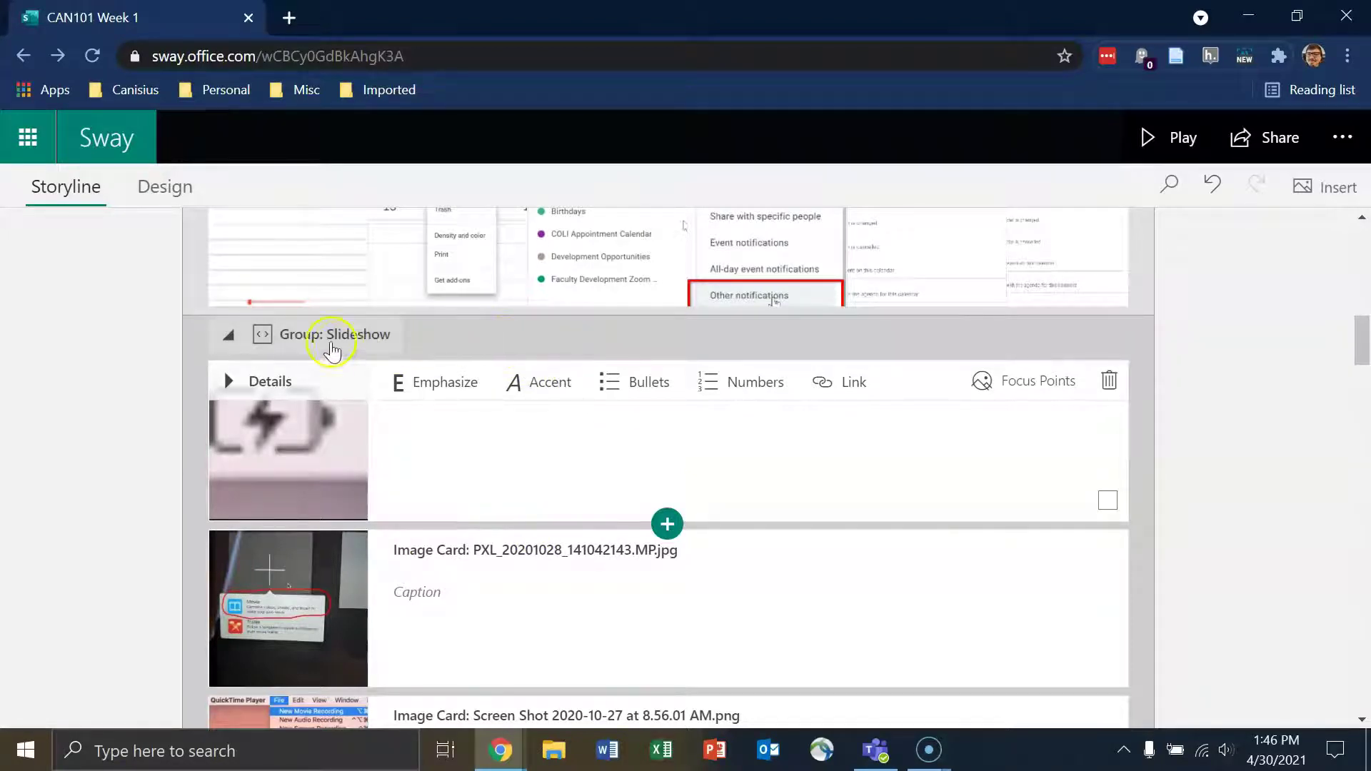
left_click(547, 340)
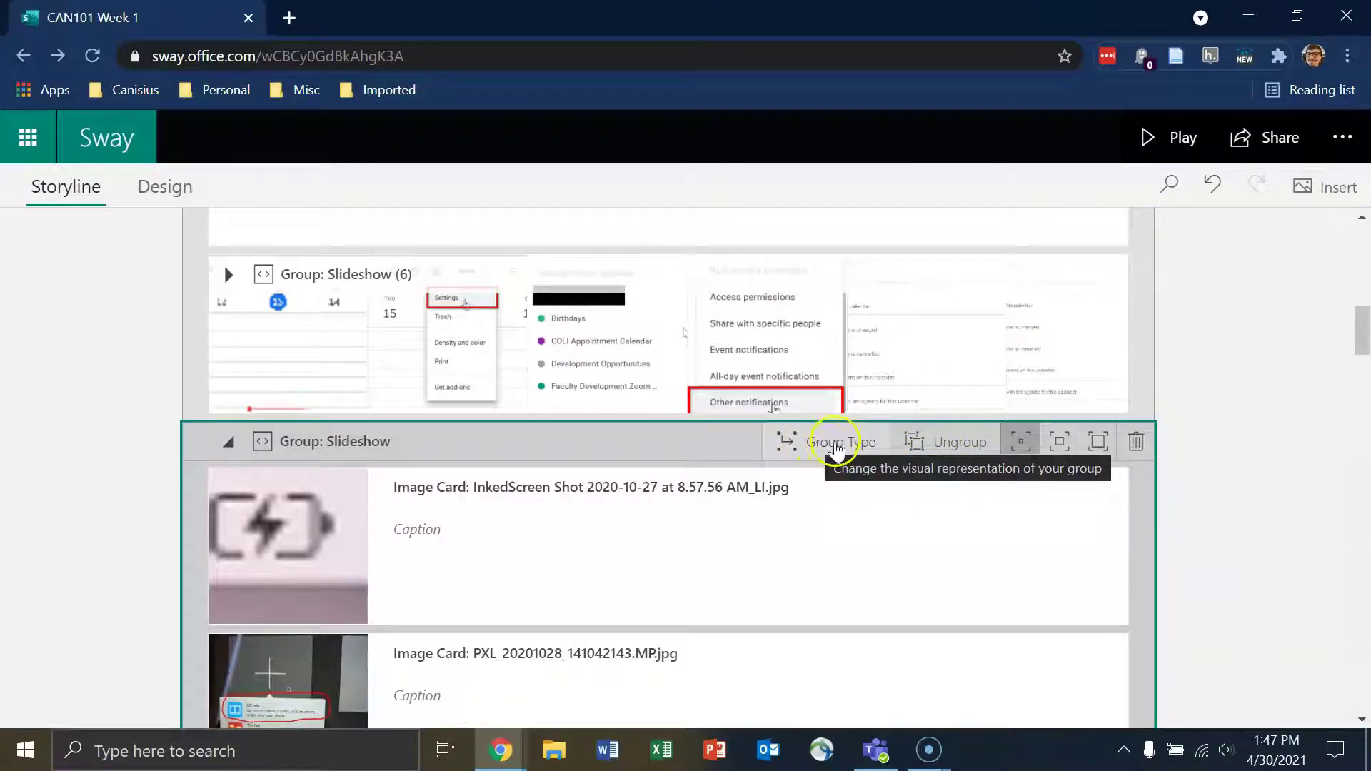
left_click(837, 444)
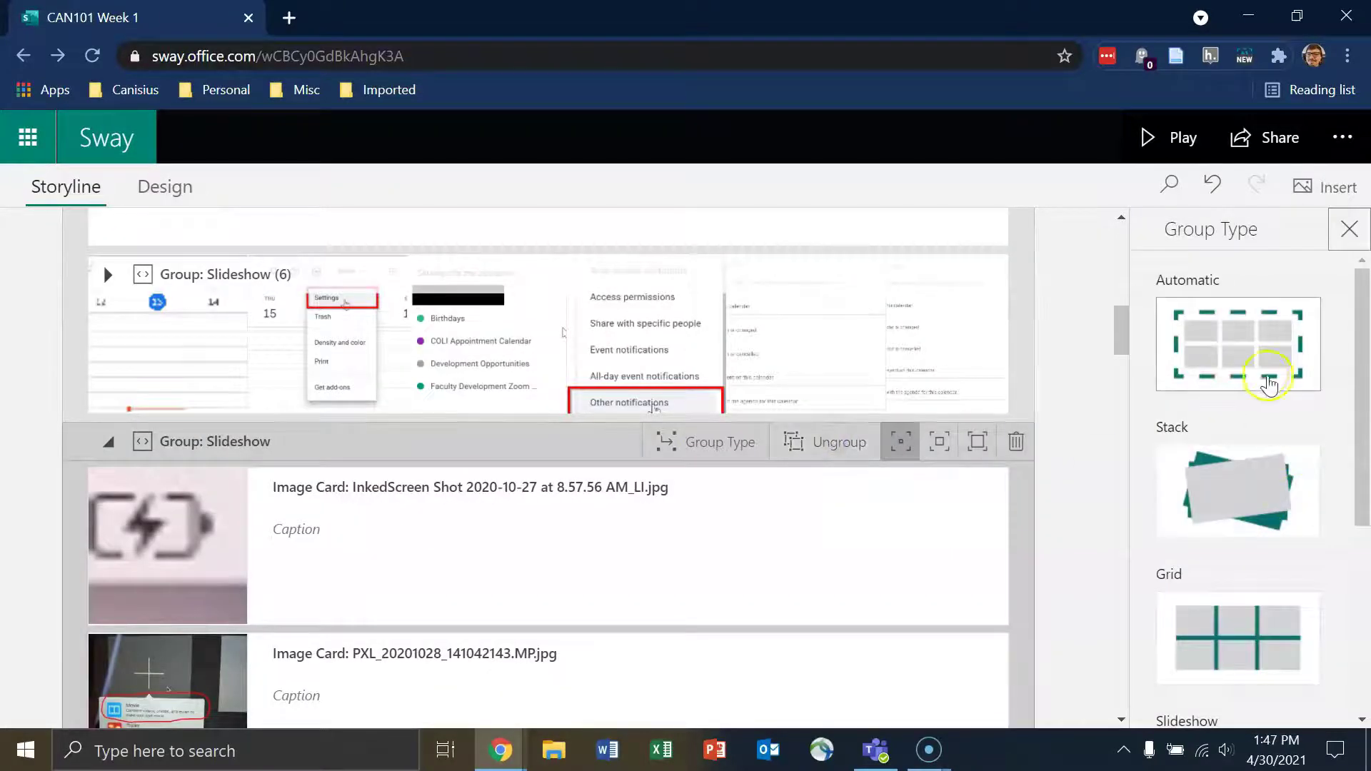
scroll(1239, 314, "down", 2)
scroll(1246, 357, "up", 2)
scroll(1271, 431, "down", 2)
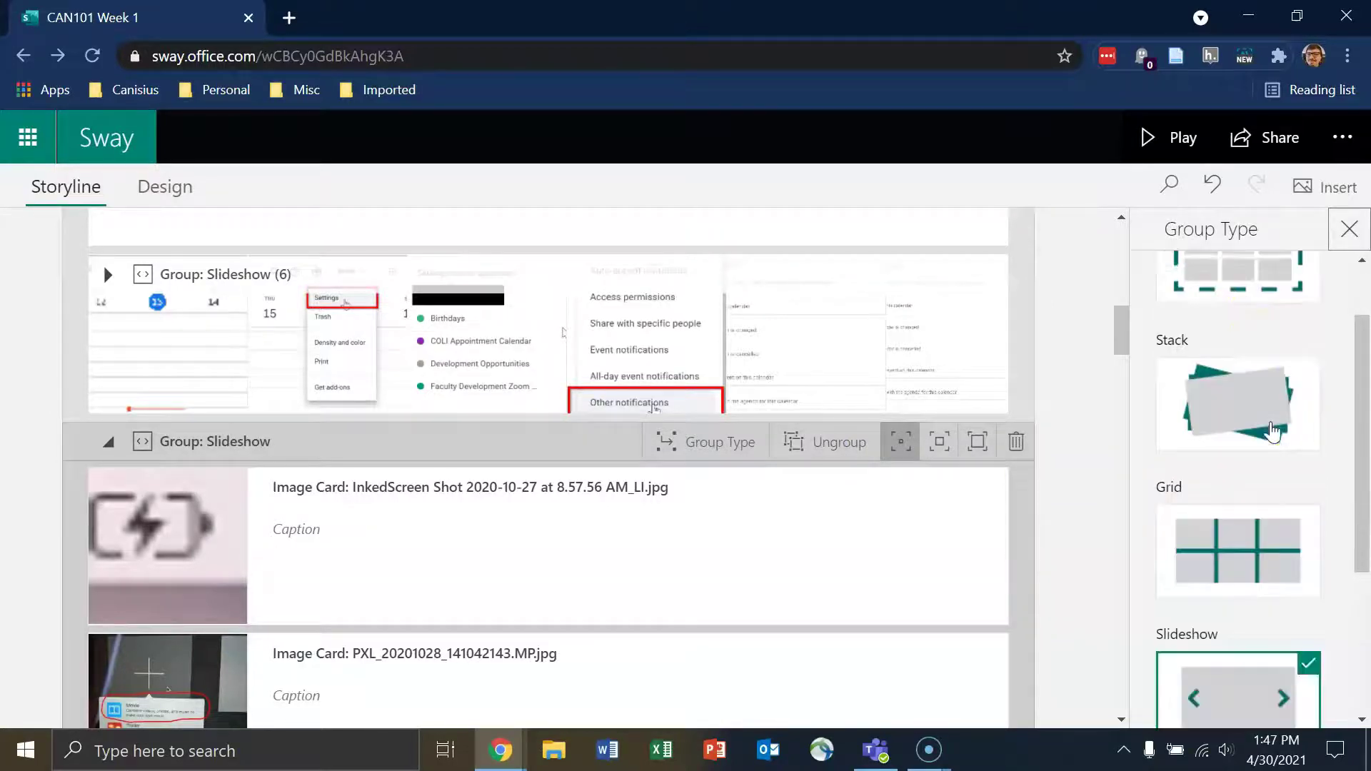
scroll(1272, 431, "up", 2)
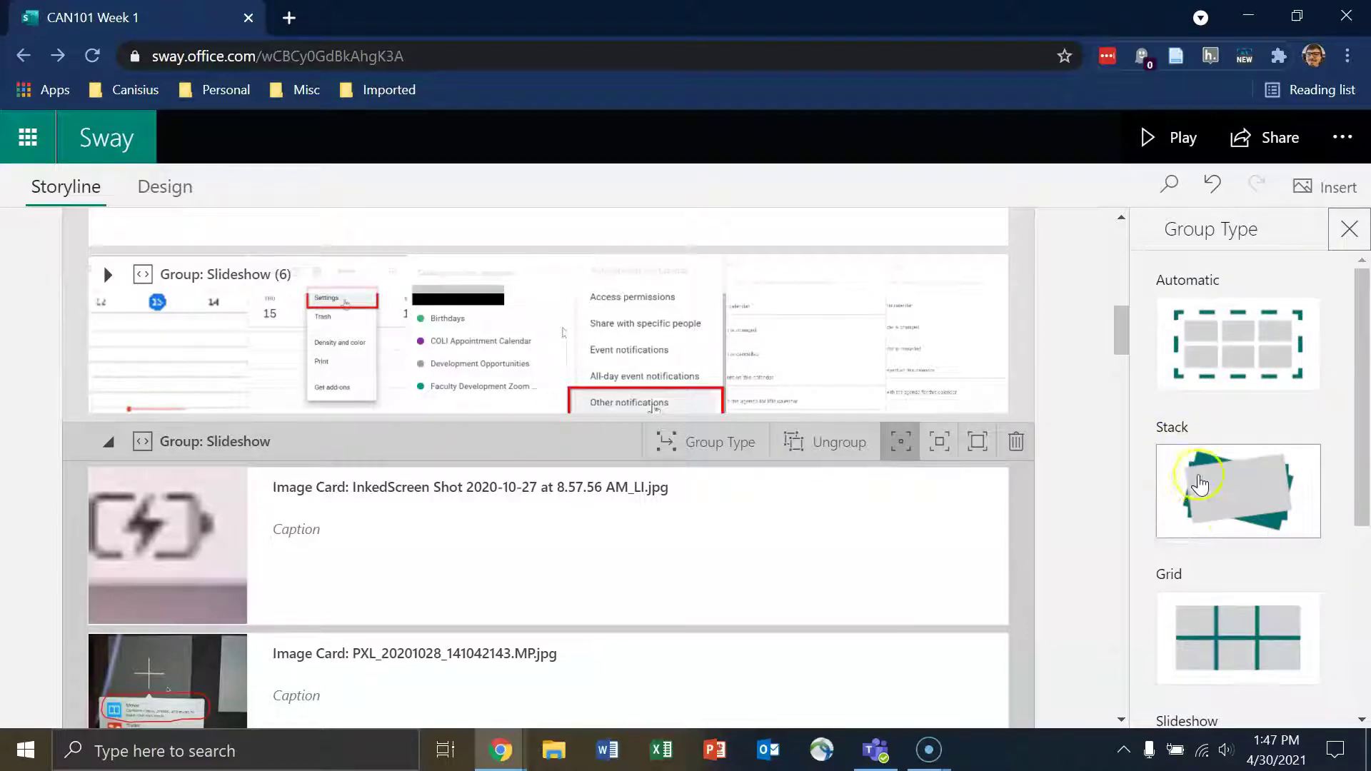
scroll(1300, 440, "down", 3)
scroll(1216, 442, "down", 2)
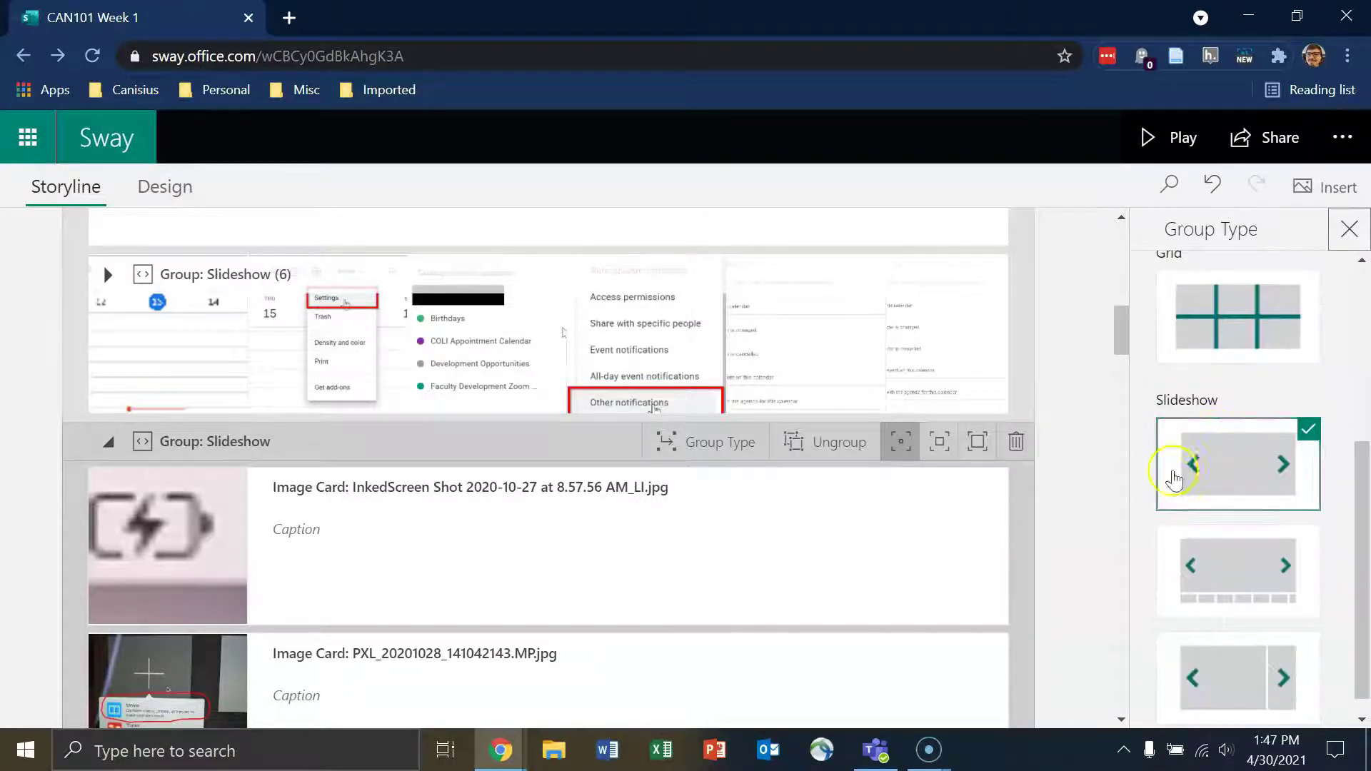
scroll(1250, 679, "down", 1)
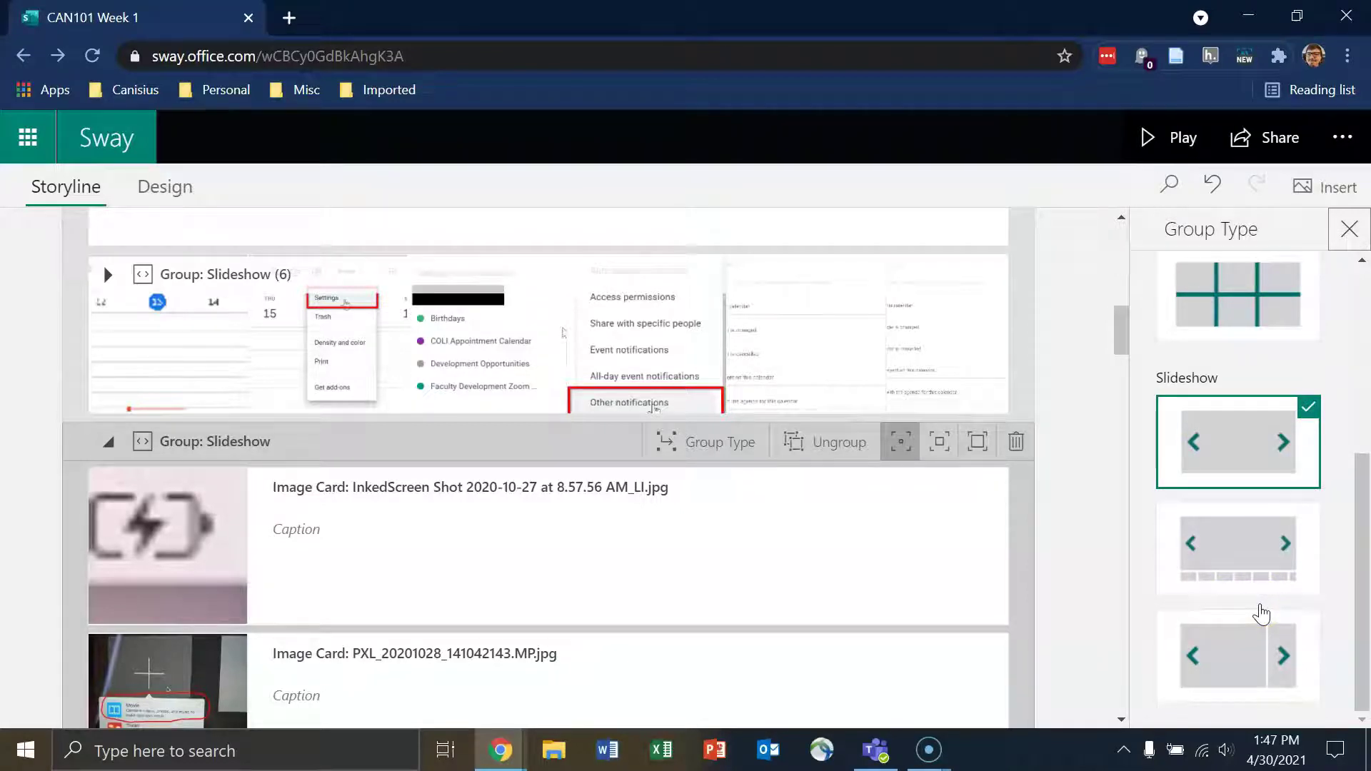
scroll(1243, 546, "up", 5)
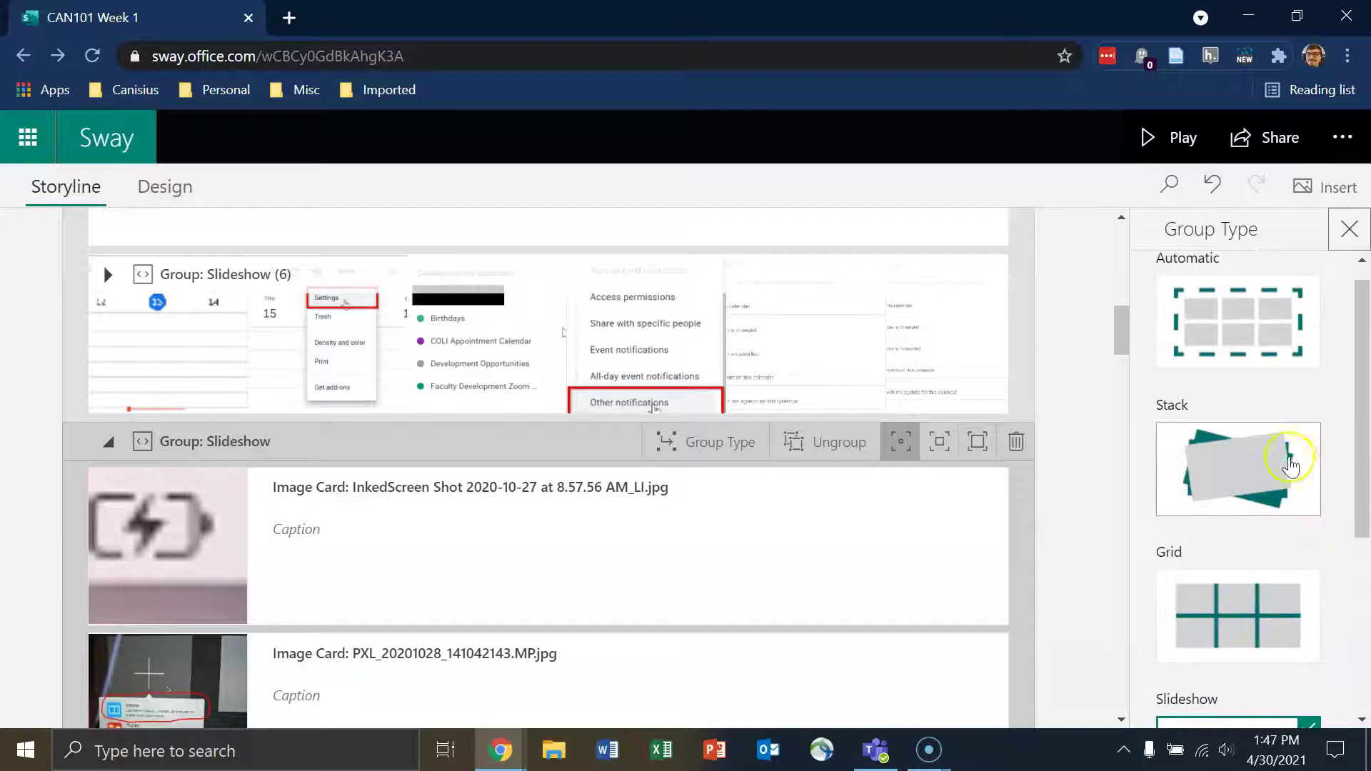
left_click(1227, 460)
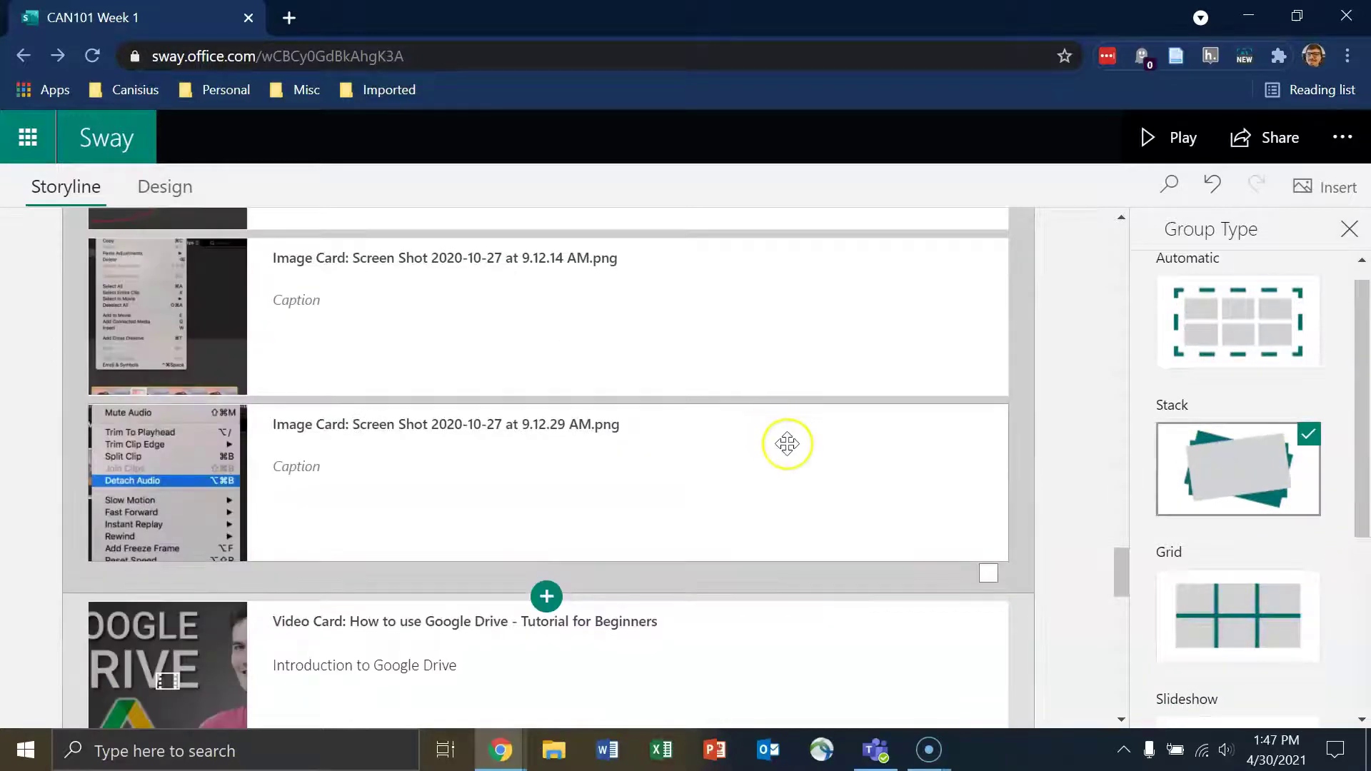
scroll(750, 437, "up", 10)
scroll(754, 438, "up", 15)
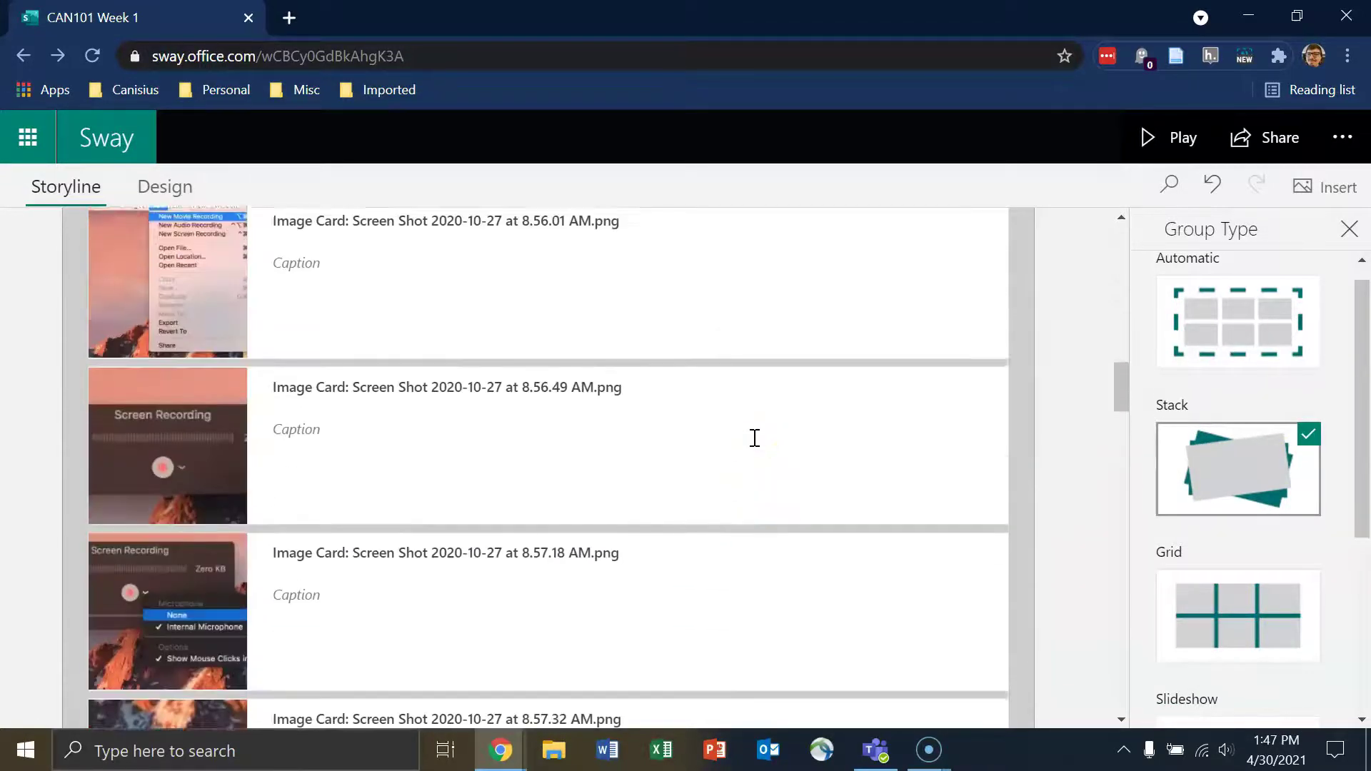
scroll(755, 437, "up", 2)
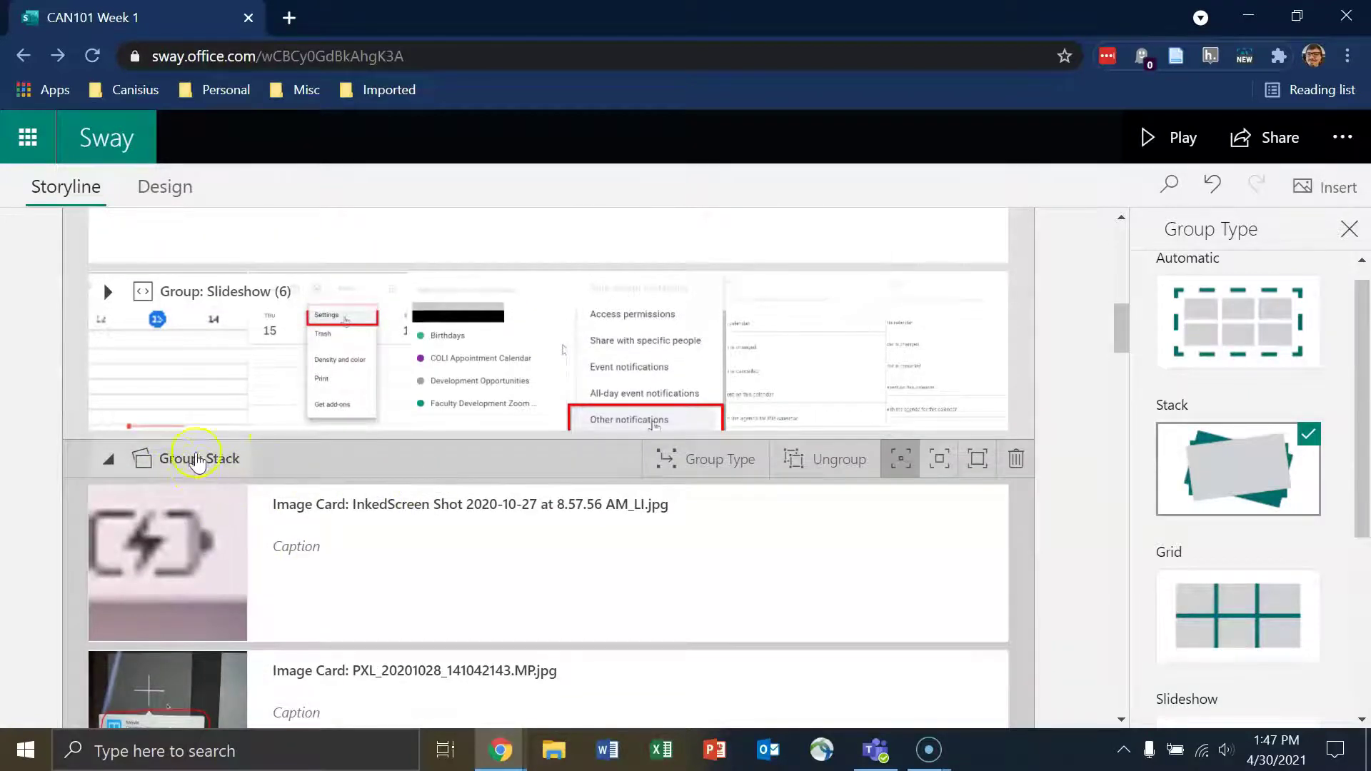
left_click(664, 536)
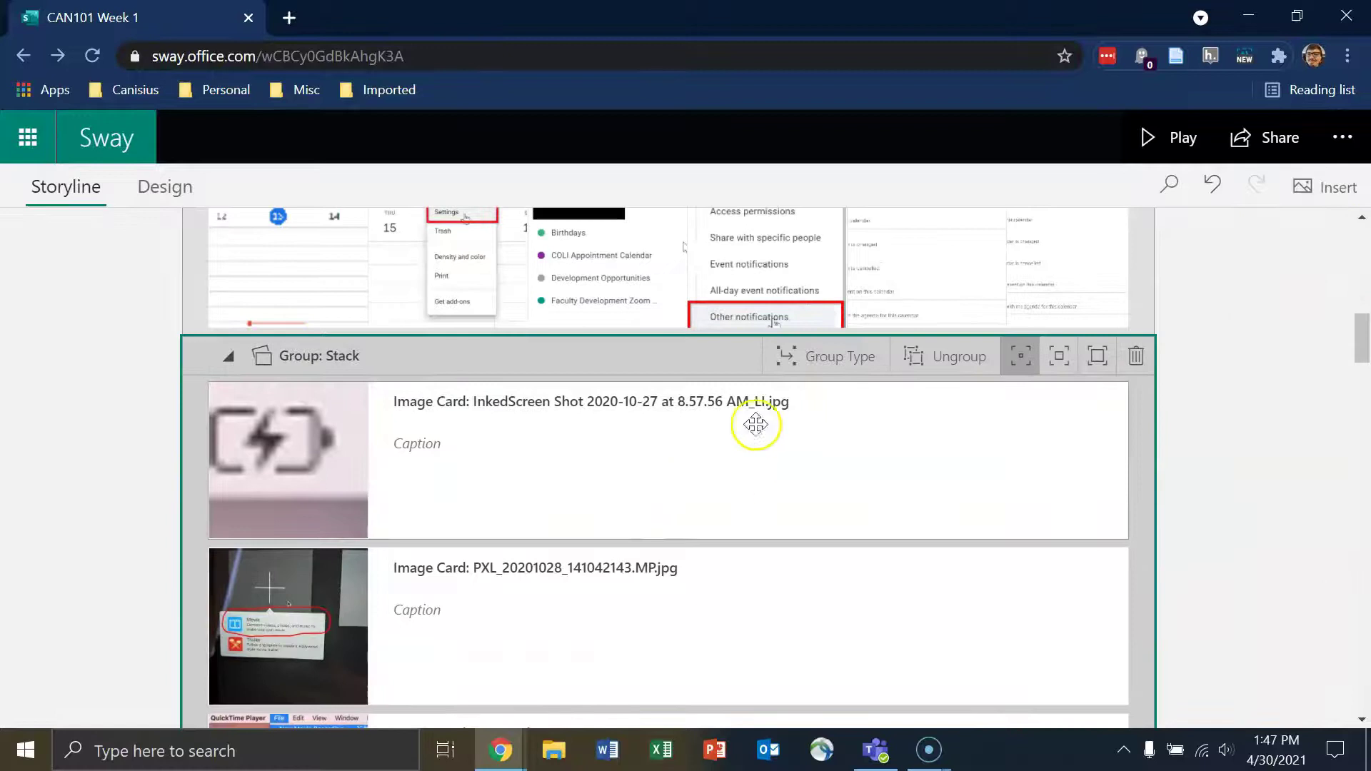
Step: Add a text card reading "This is the Start of the Stack" and make it the first card in the Stack group
left_click(703, 402)
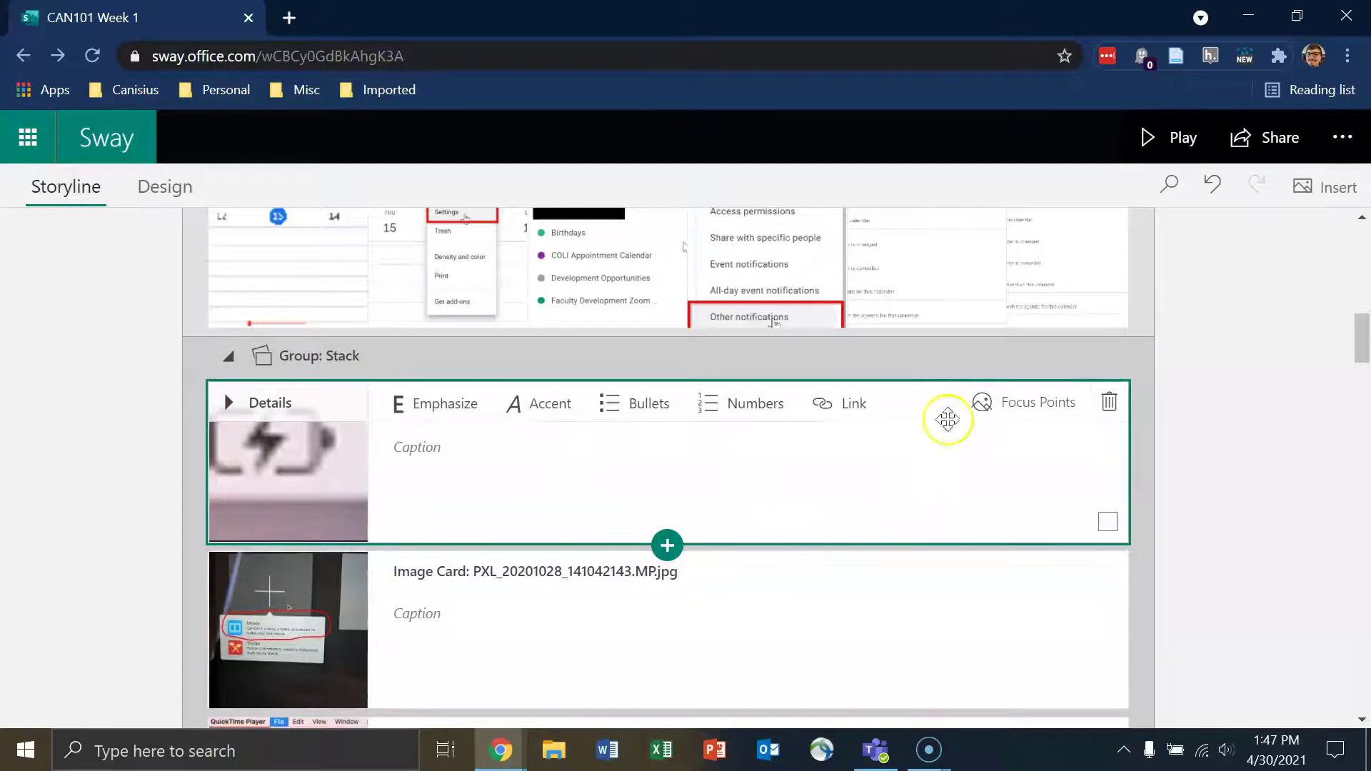
left_click(670, 545)
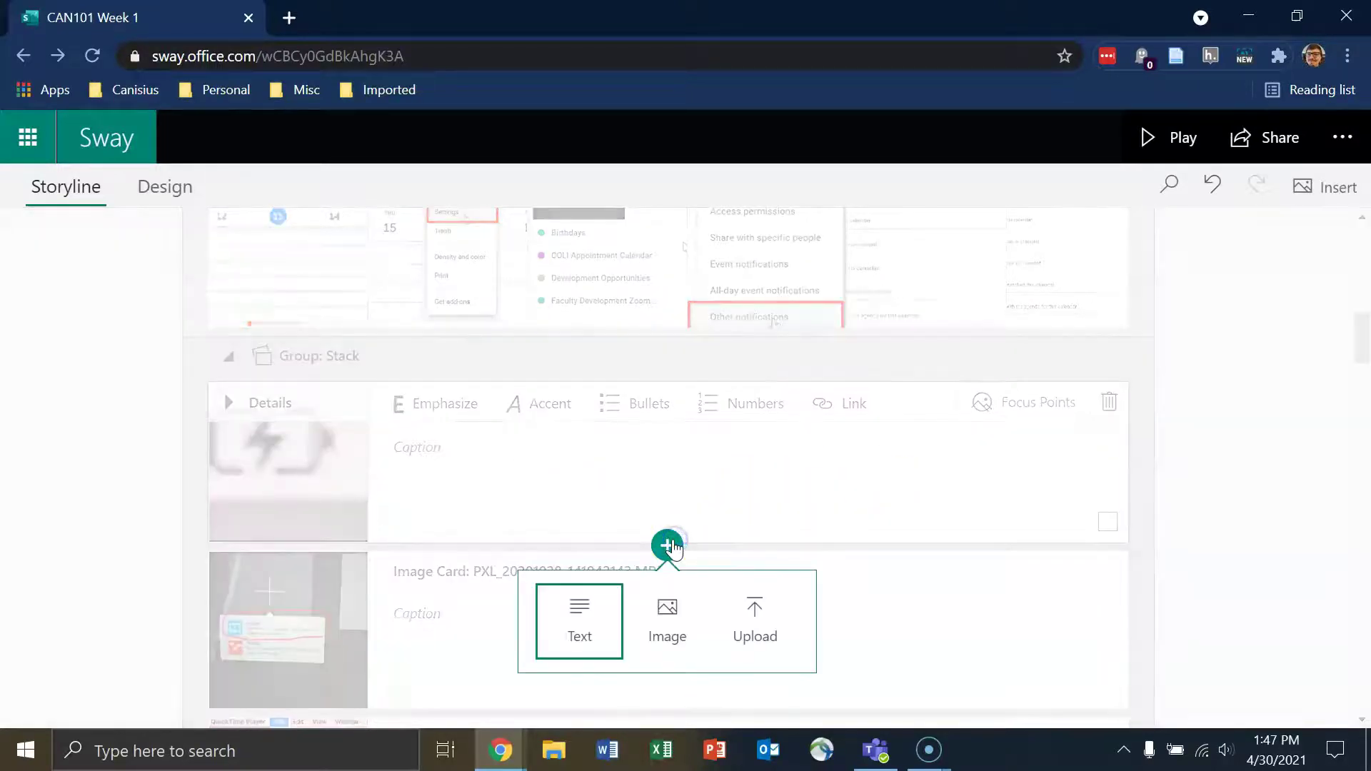
left_click(580, 616)
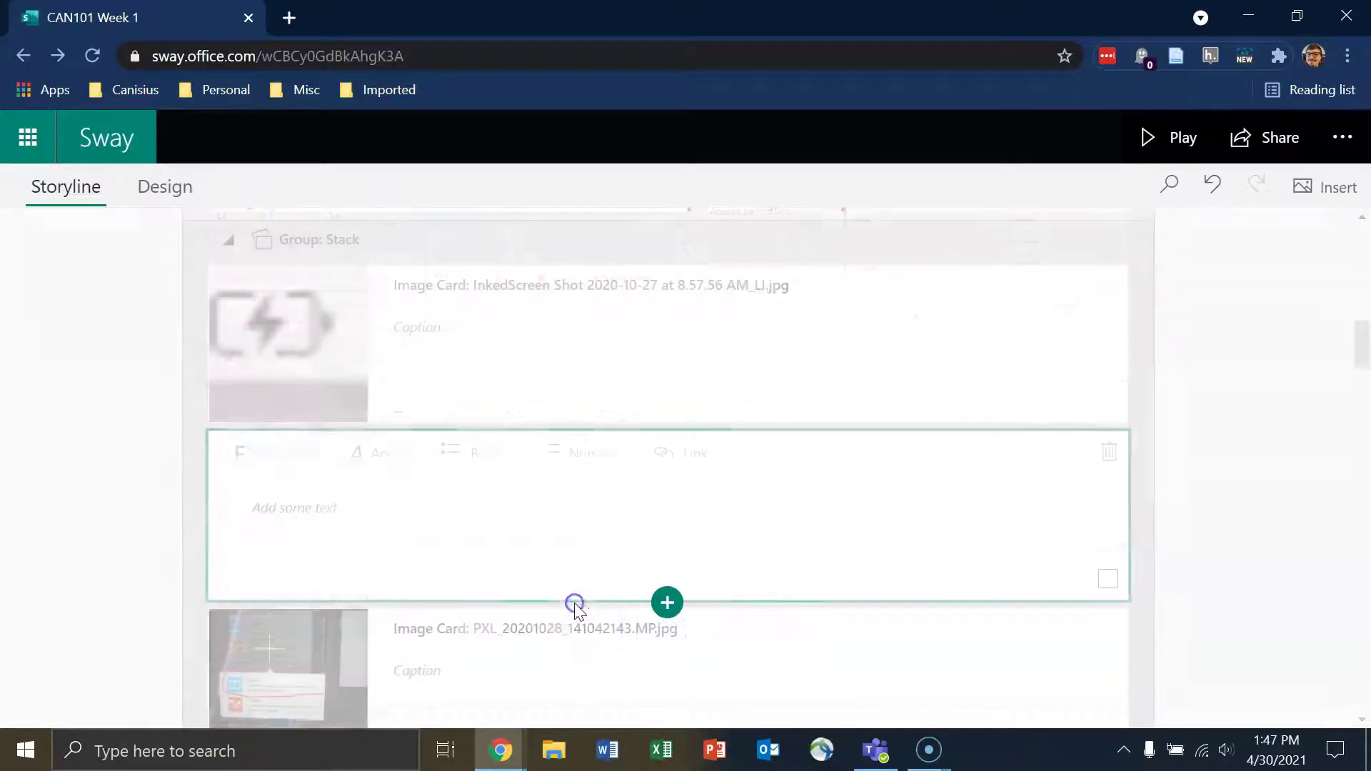
type("This is the Start of the Stack")
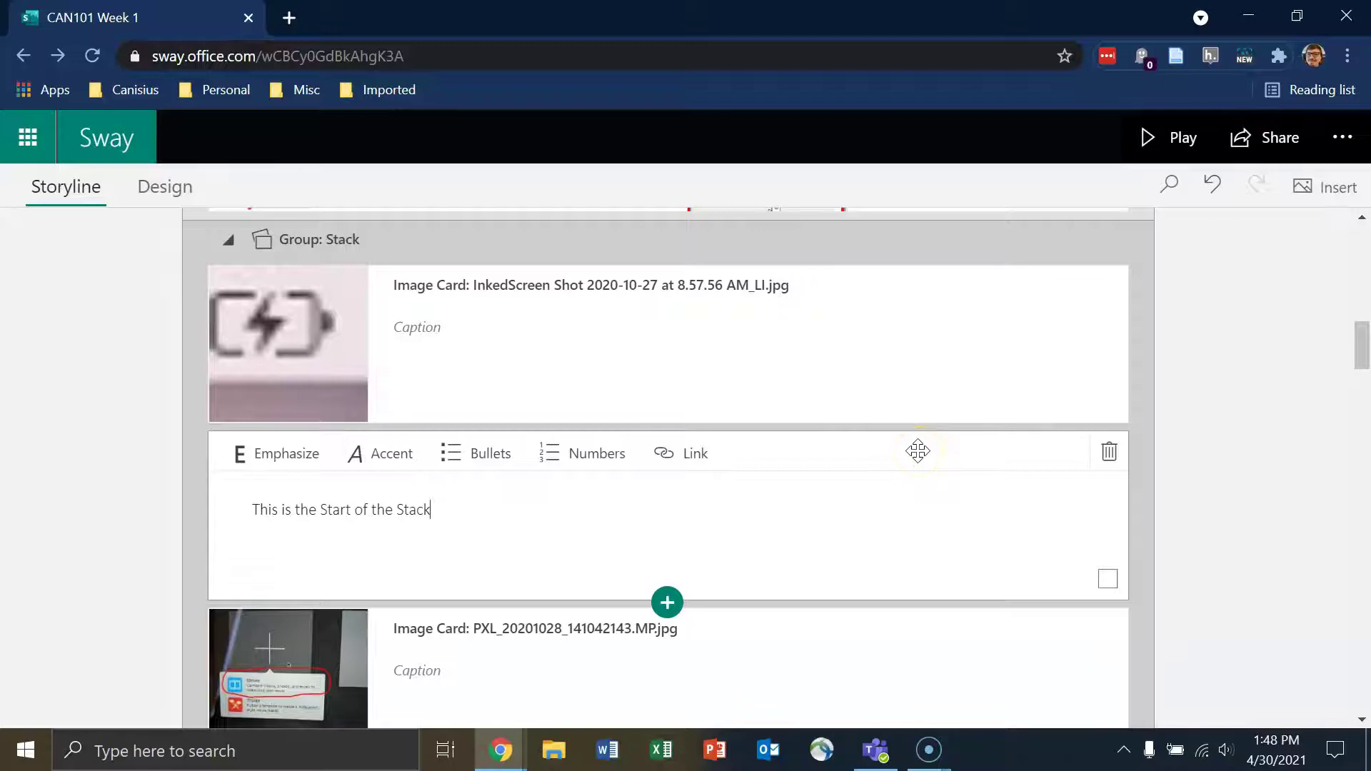
left_click_drag(912, 453, 871, 282)
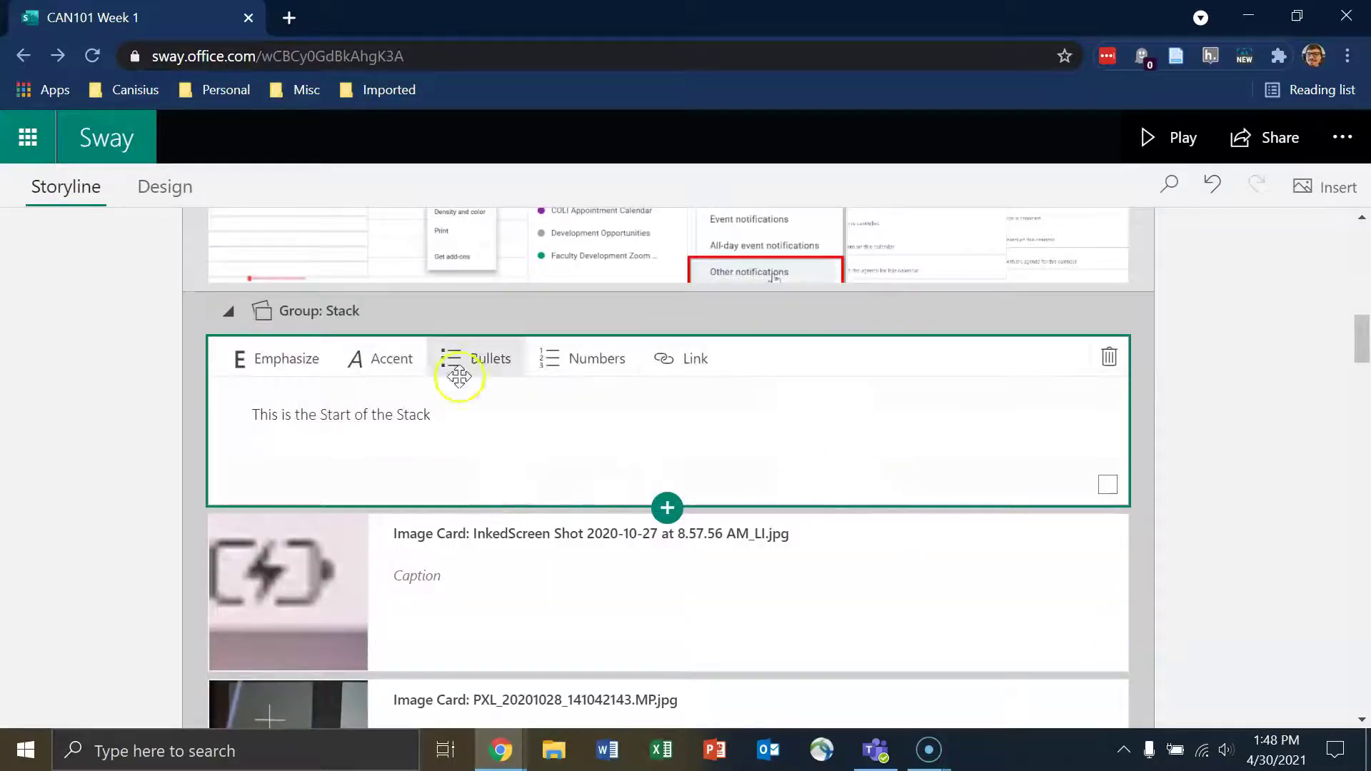
Step: Collapse the Stack group and set its emphasis to Intense
scroll(452, 370, "up", 1)
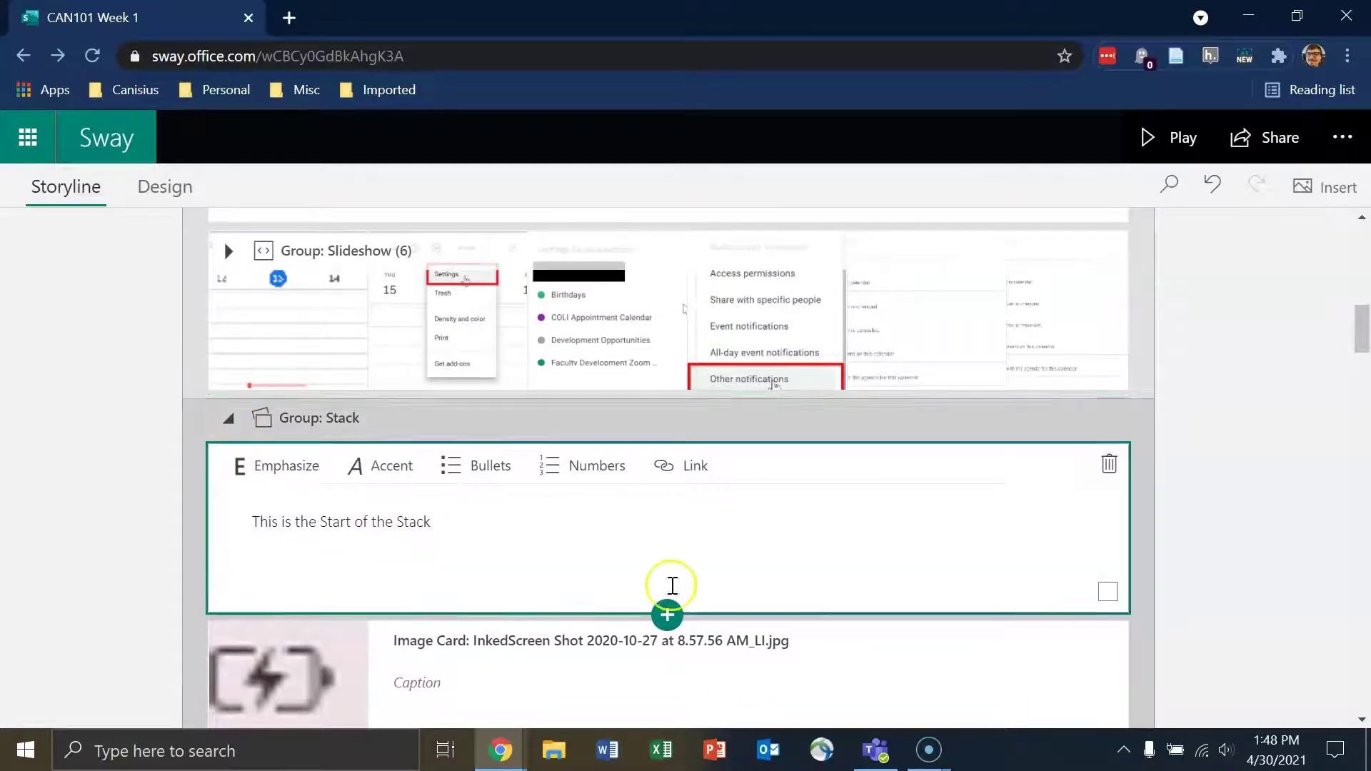
left_click(227, 421)
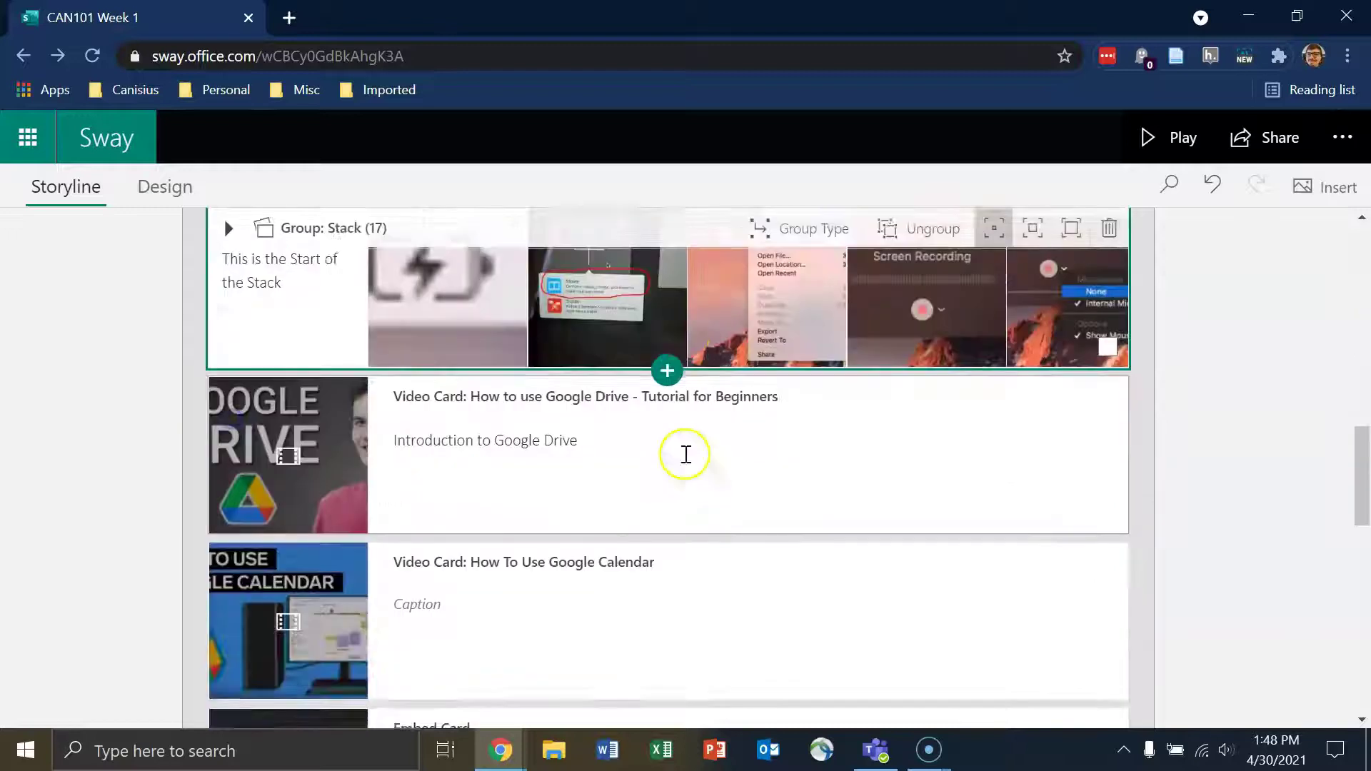
scroll(685, 423, "up", 3)
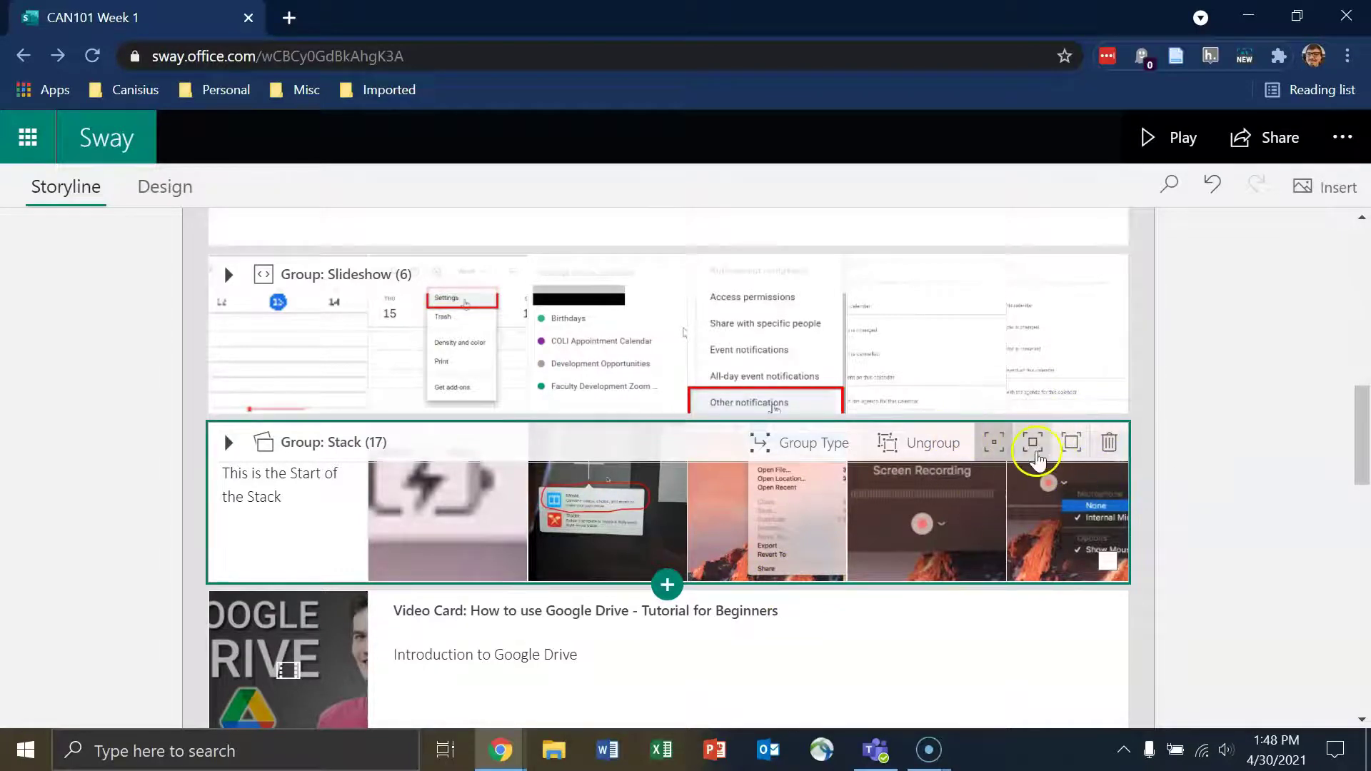
left_click(1060, 443)
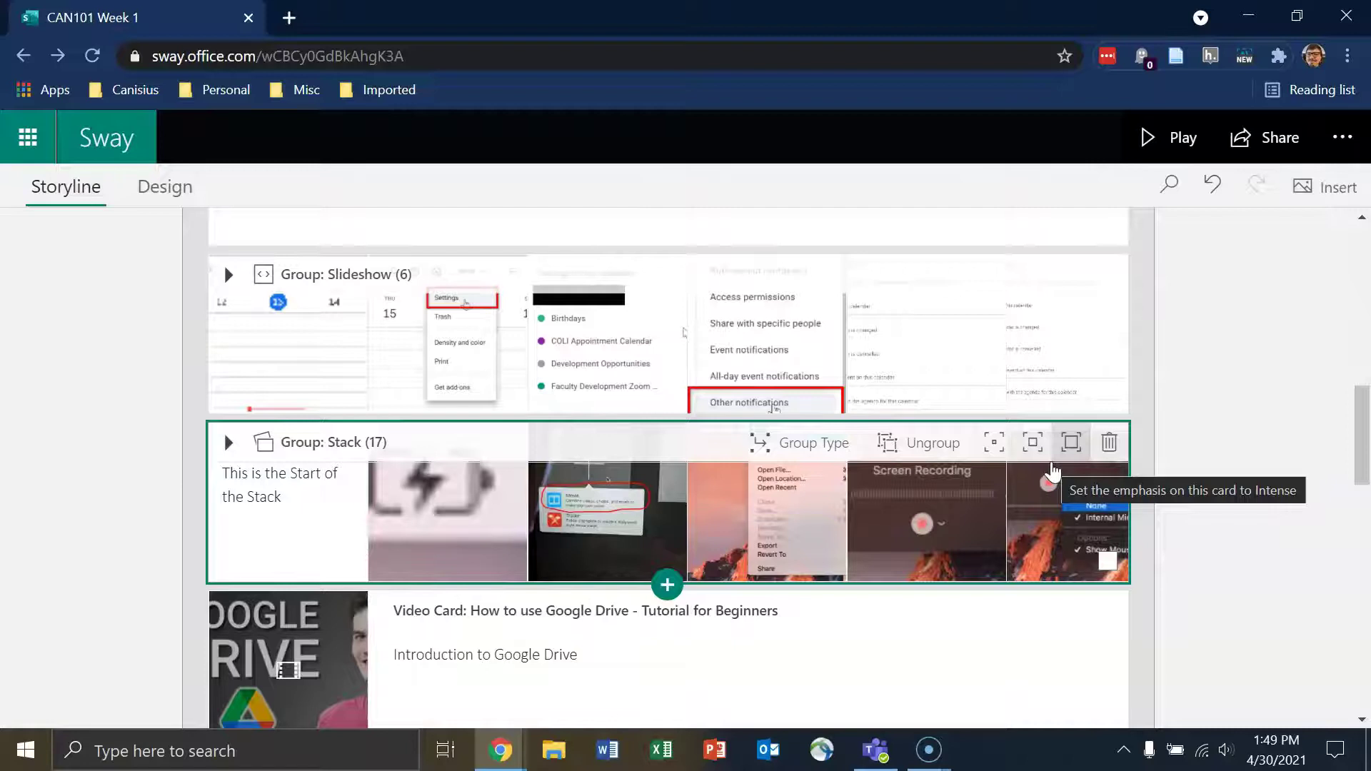
scroll(687, 537, "down", 2)
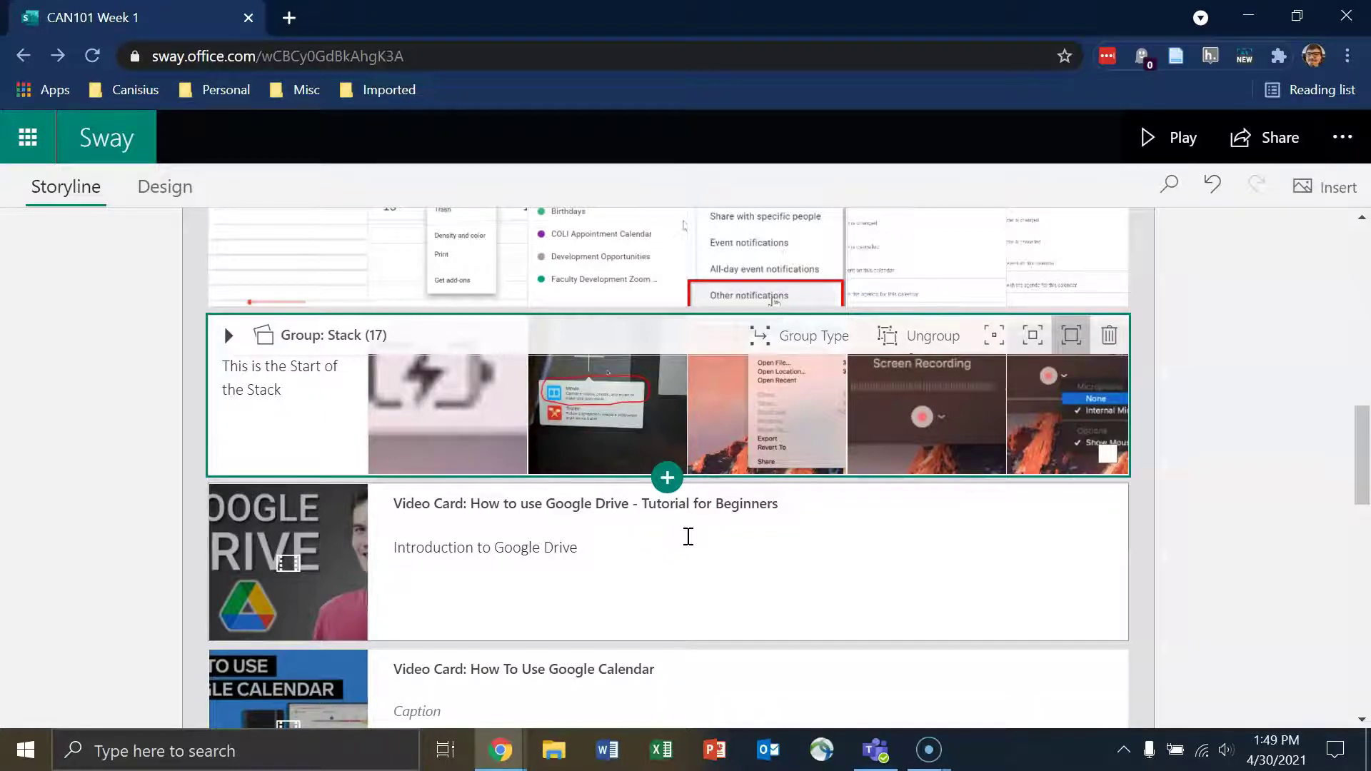
left_click(679, 533)
scroll(677, 543, "down", 2)
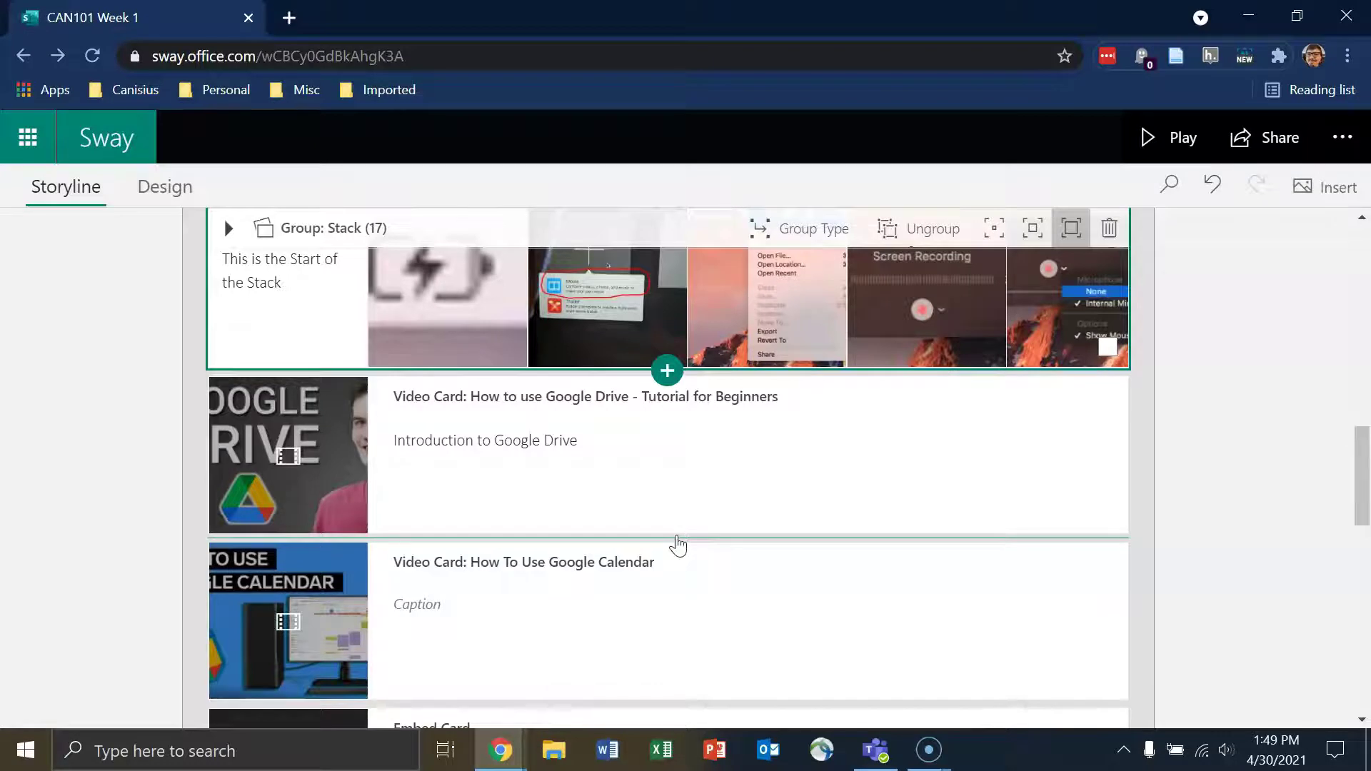
left_click(1268, 383)
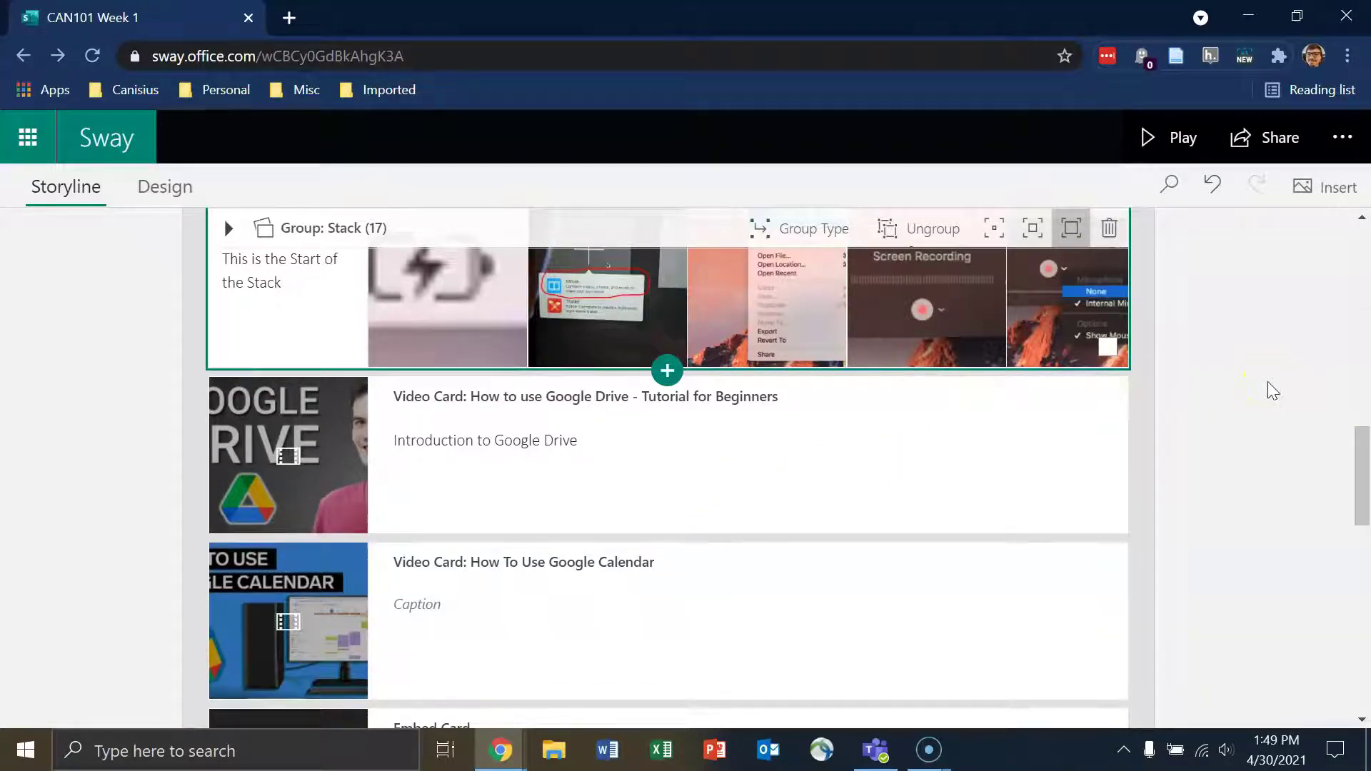
Step: Open the YouTube video "Google Drive: Students Folder Sharing" in a new browser tab and pause it
left_click(289, 17)
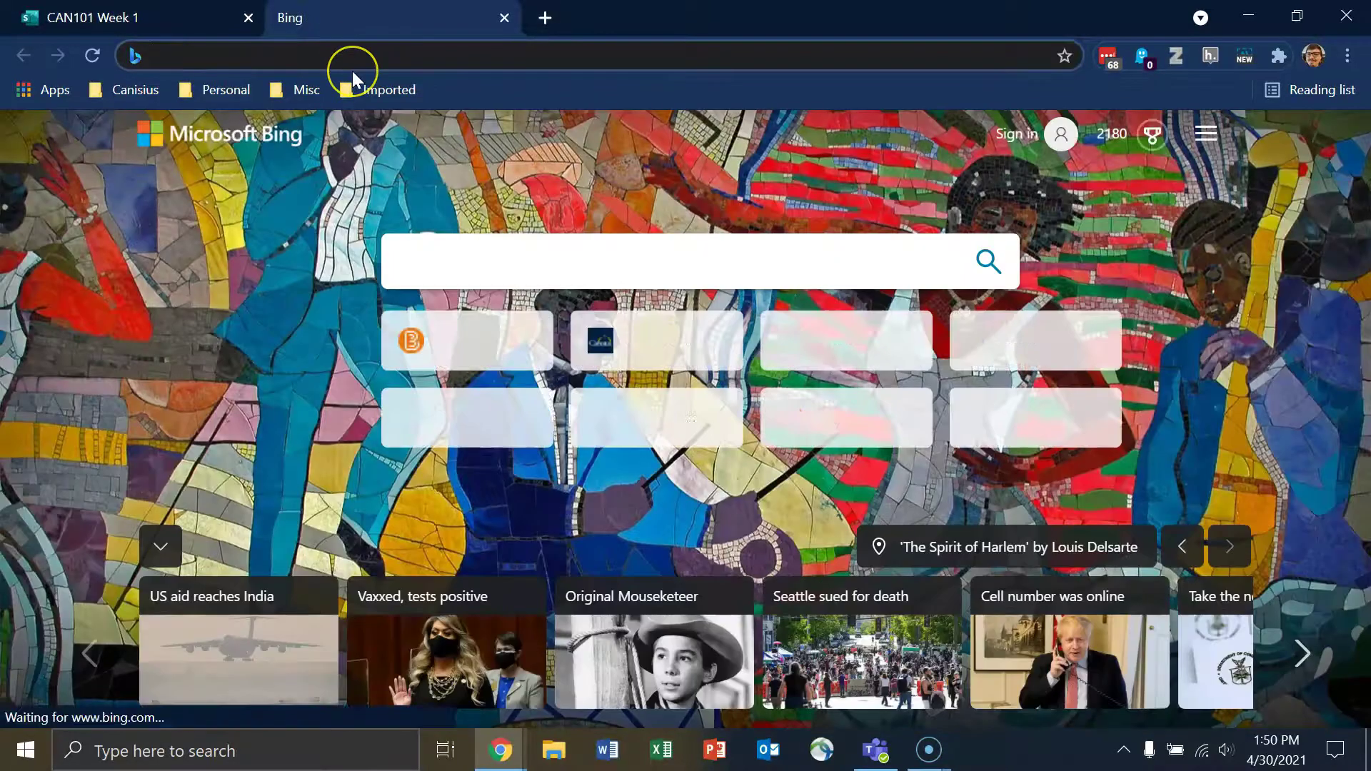
type("youtube")
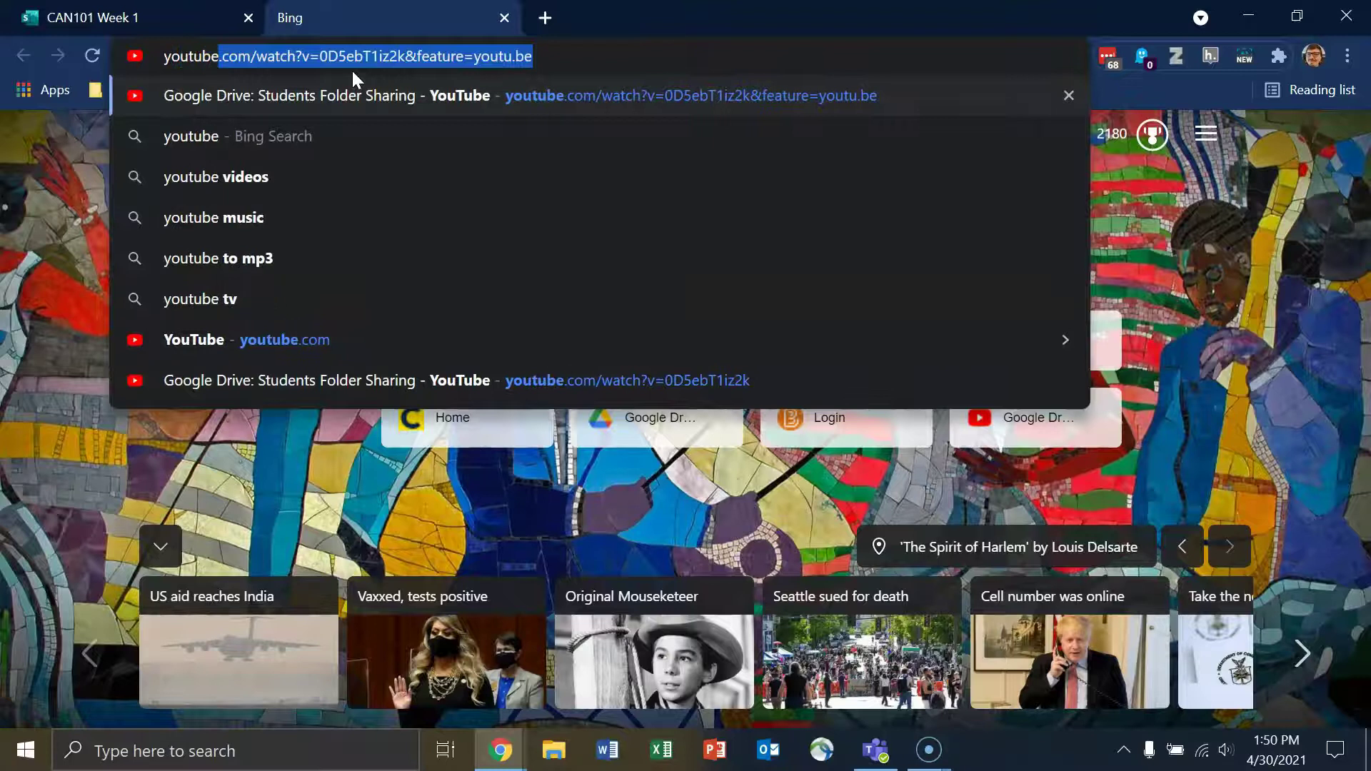
left_click(379, 114)
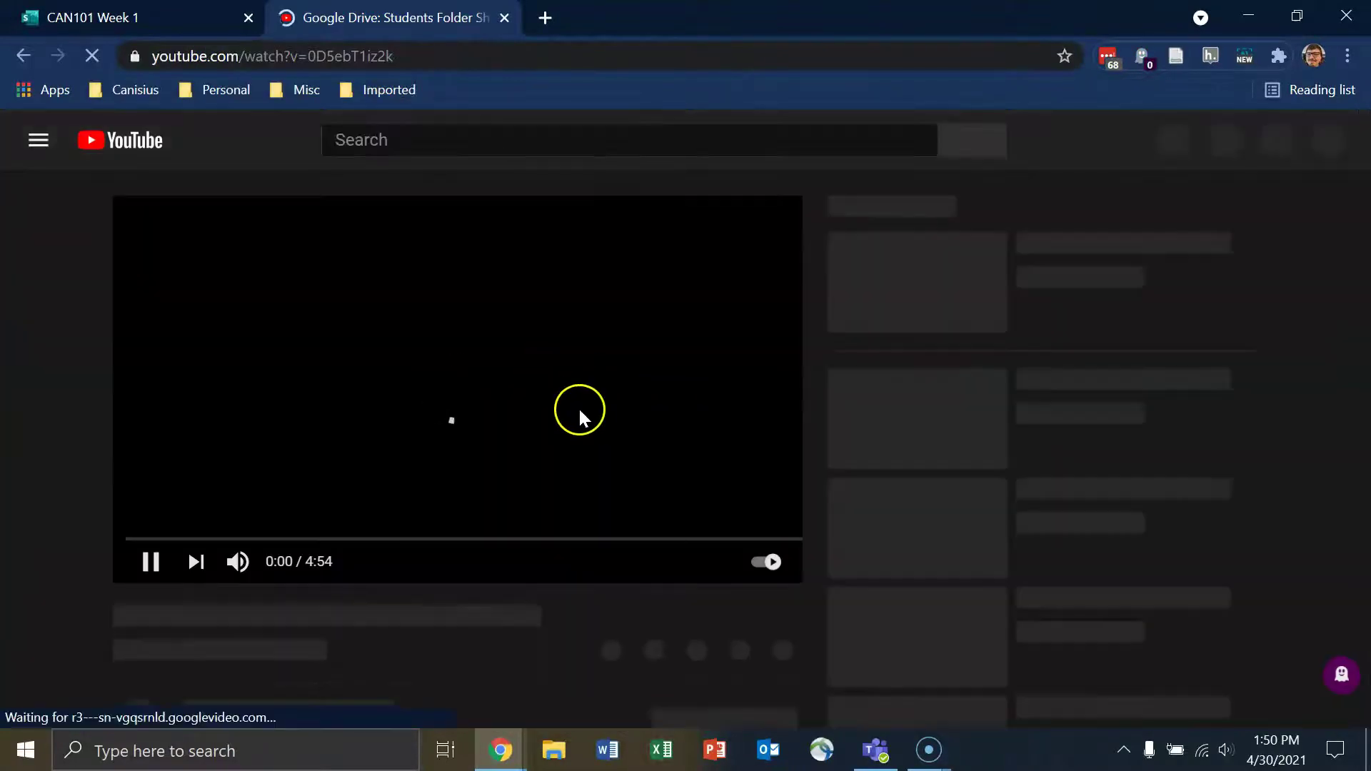
left_click(151, 559)
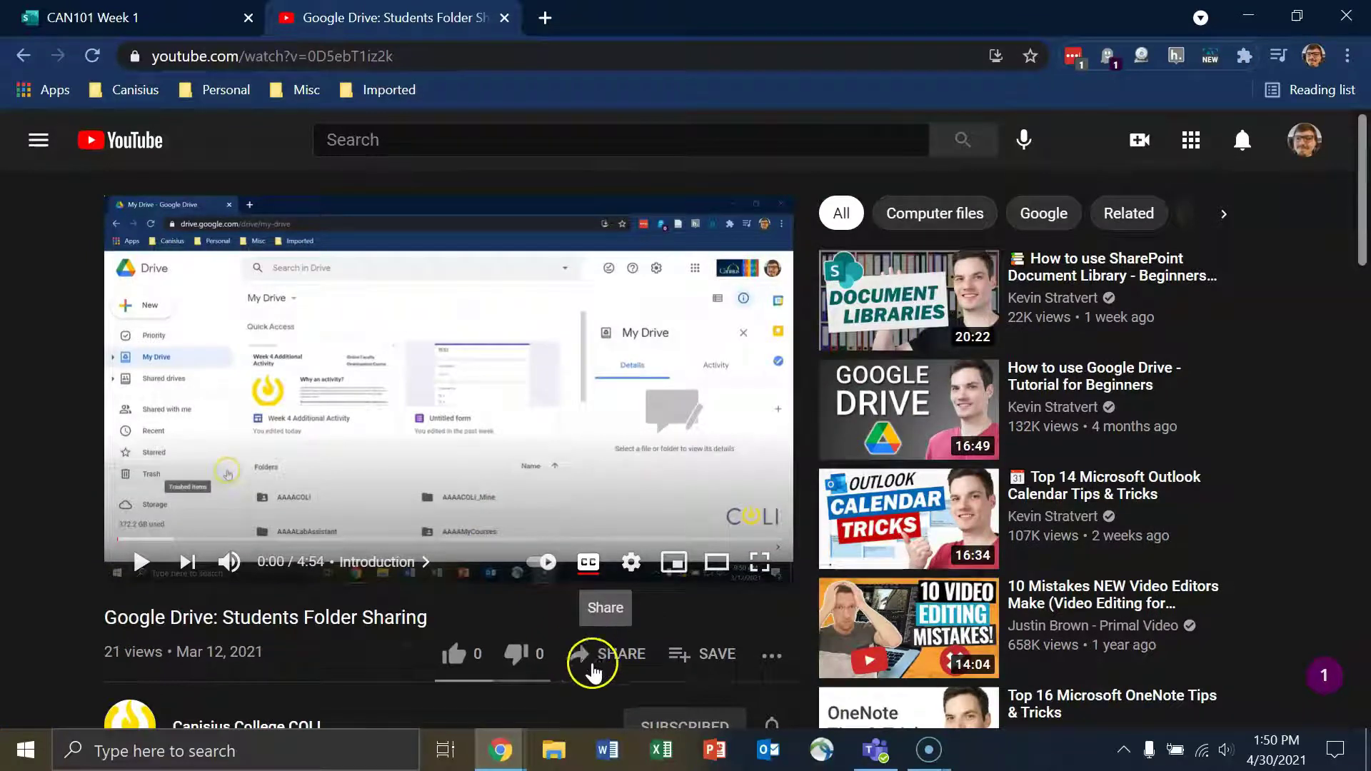
Step: Copy the iframe embed code of the Students Folder Sharing video and close the YouTube tab
left_click(603, 655)
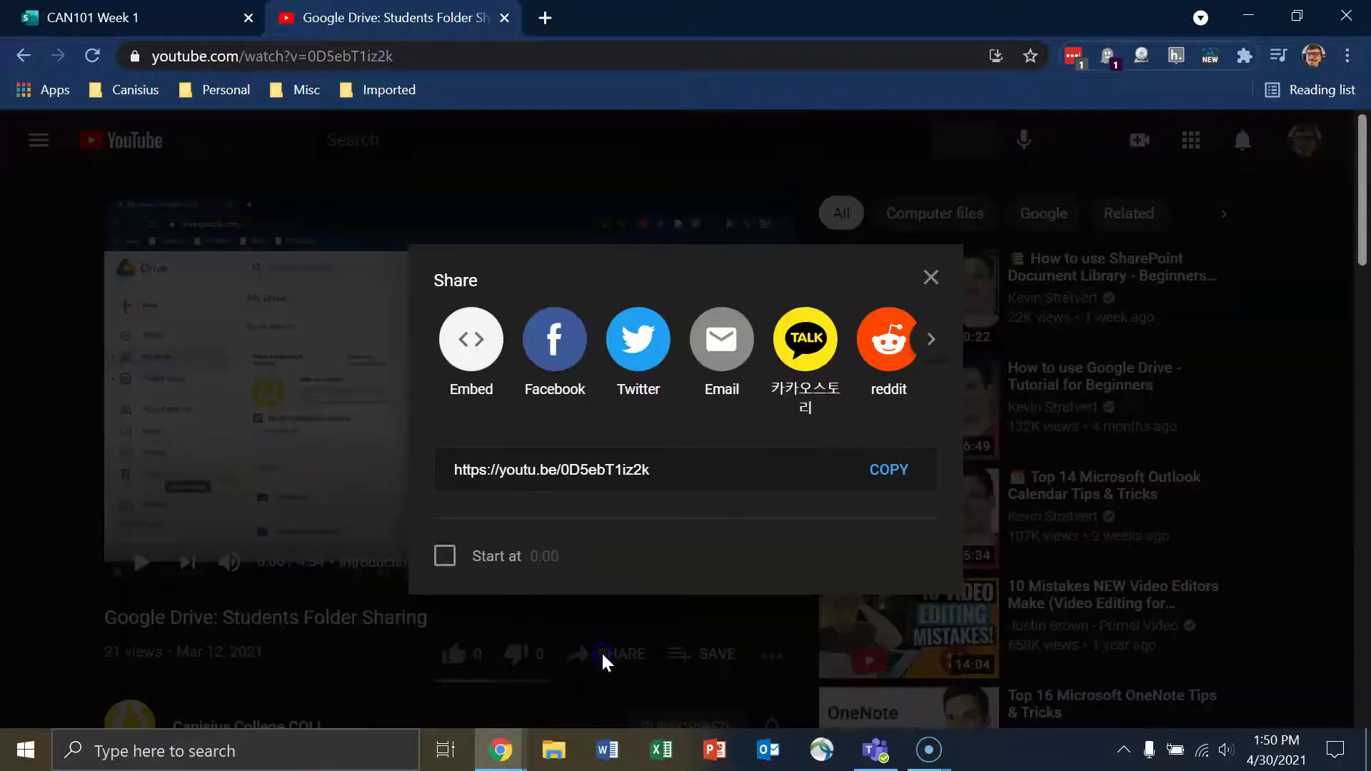
left_click(468, 337)
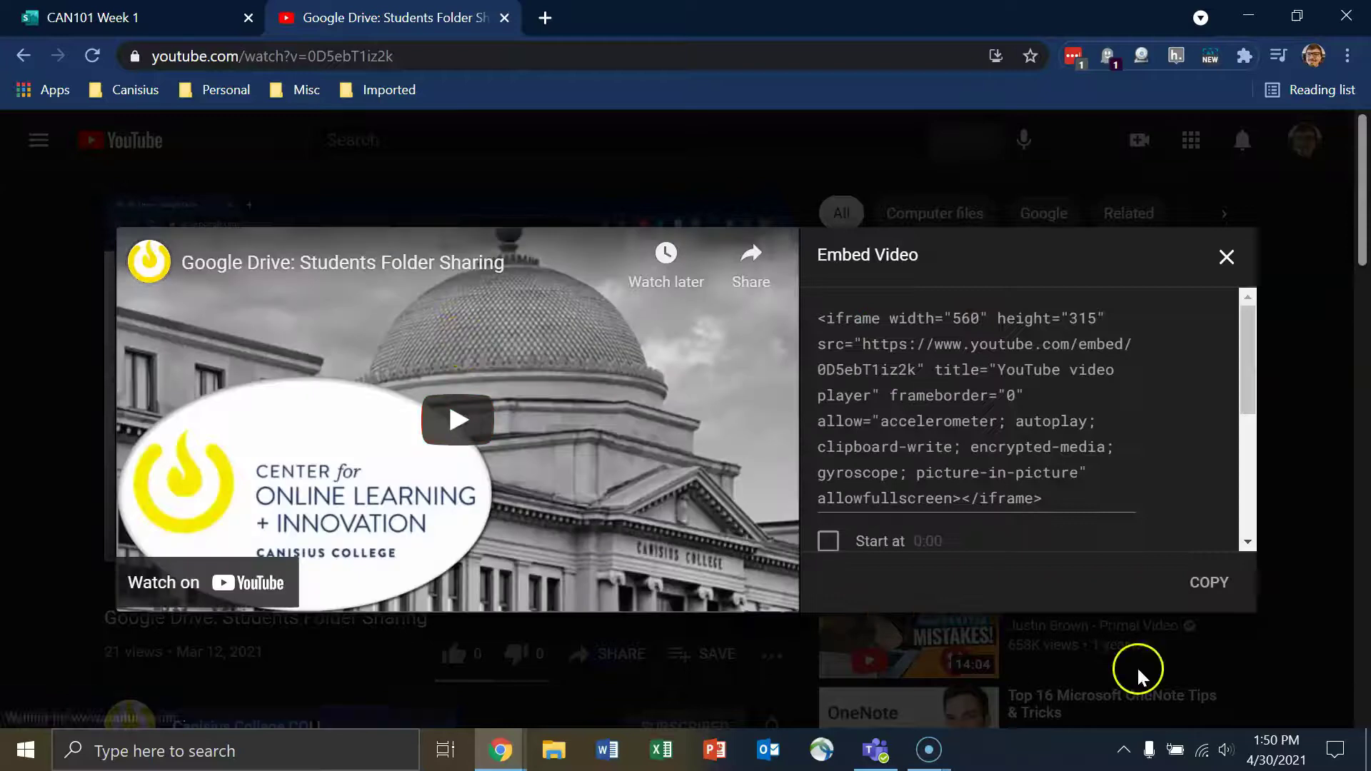
left_click(1202, 587)
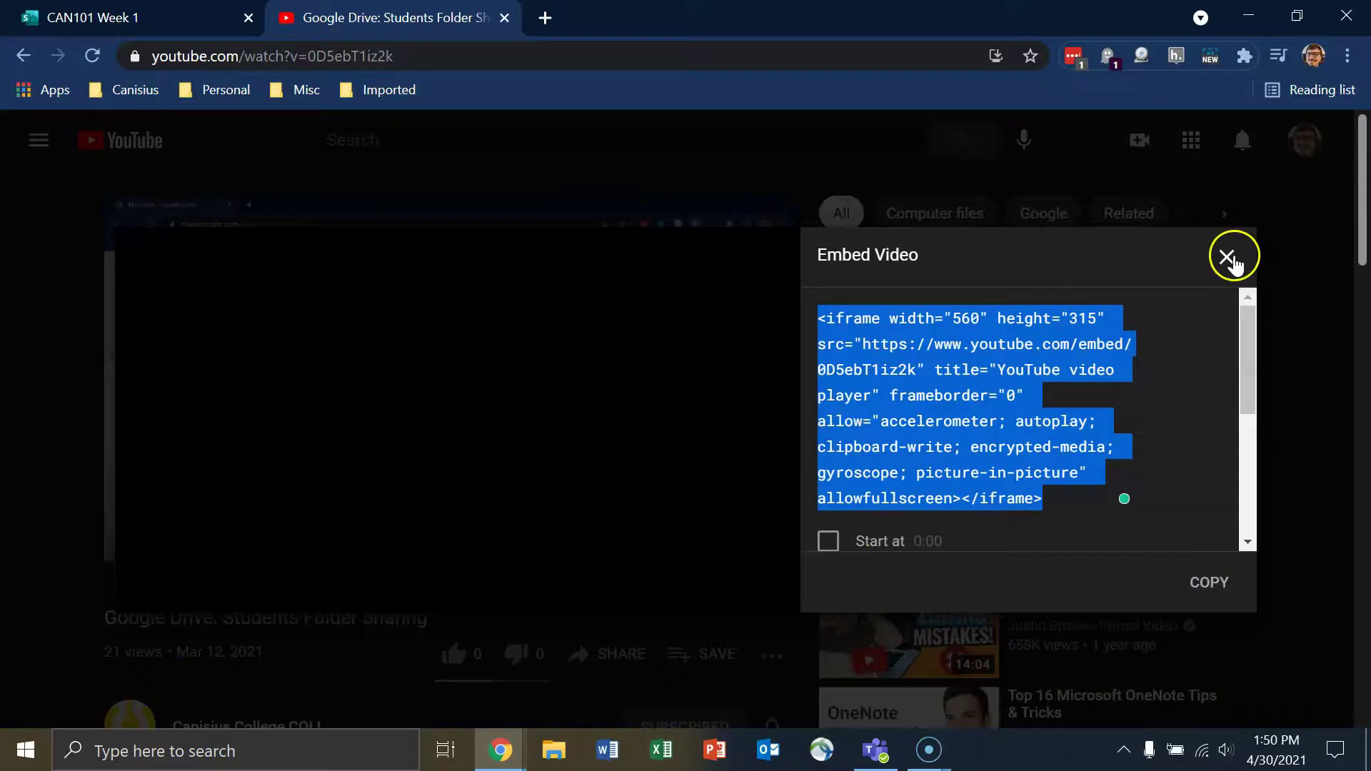
left_click(1227, 257)
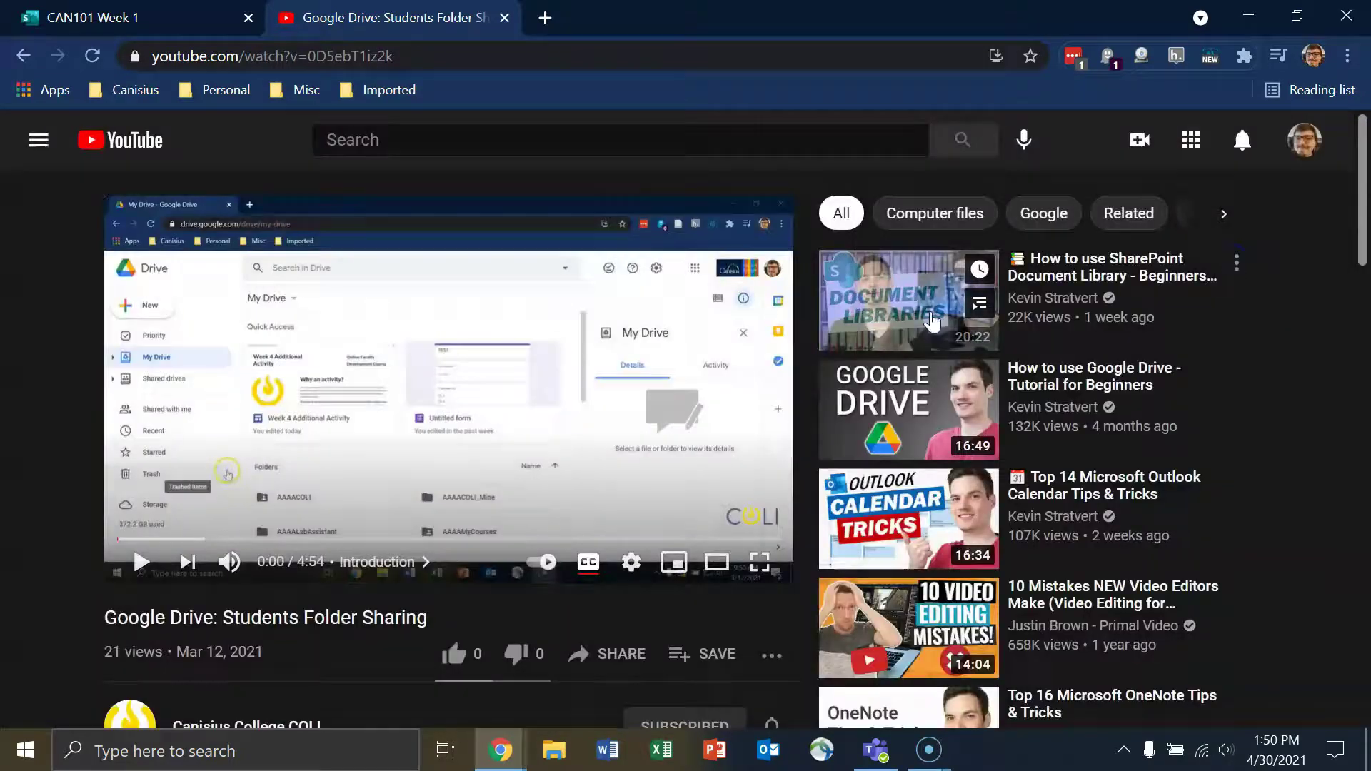
left_click(504, 21)
Step: Insert an Embed card directly below the "How to use Google Drive - Tutorial for Beginners" video card
scroll(691, 413, "down", 2)
scroll(692, 426, "down", 2)
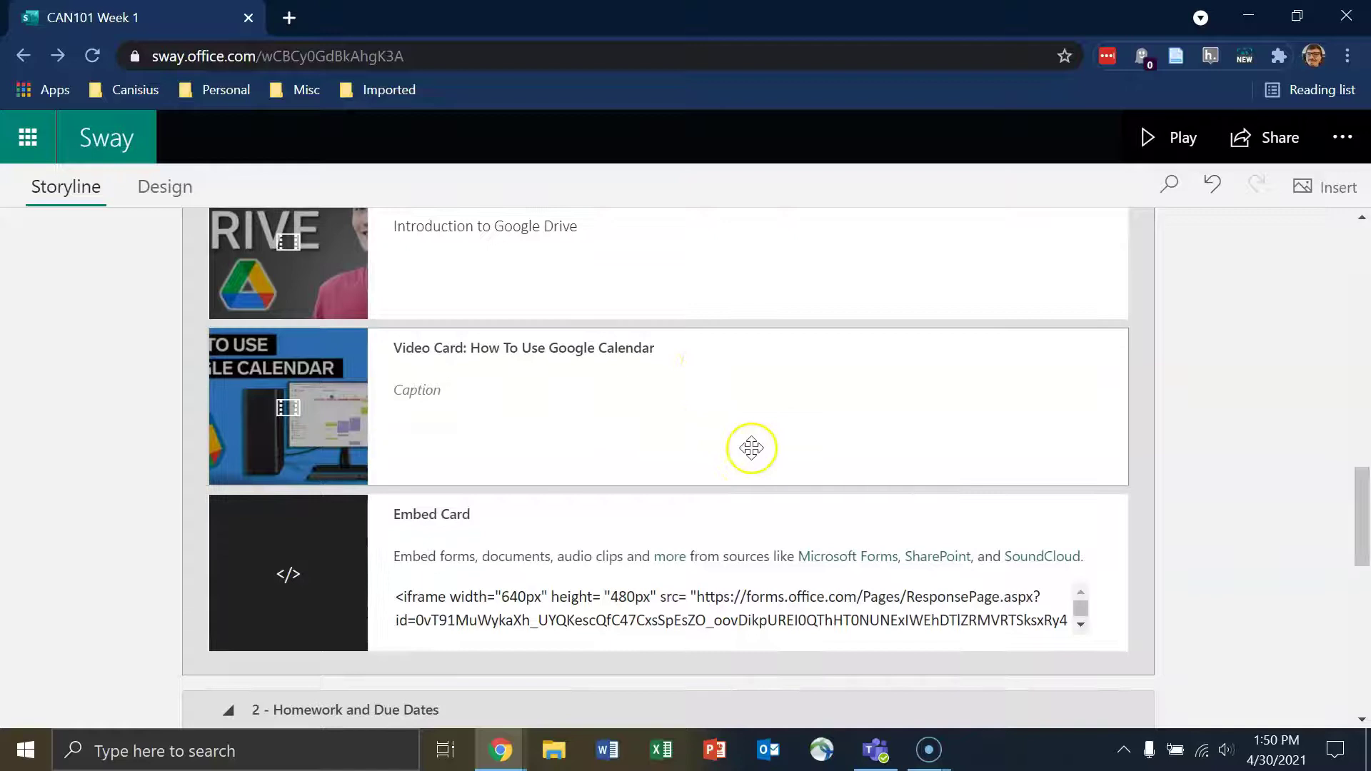
scroll(743, 383, "up", 1)
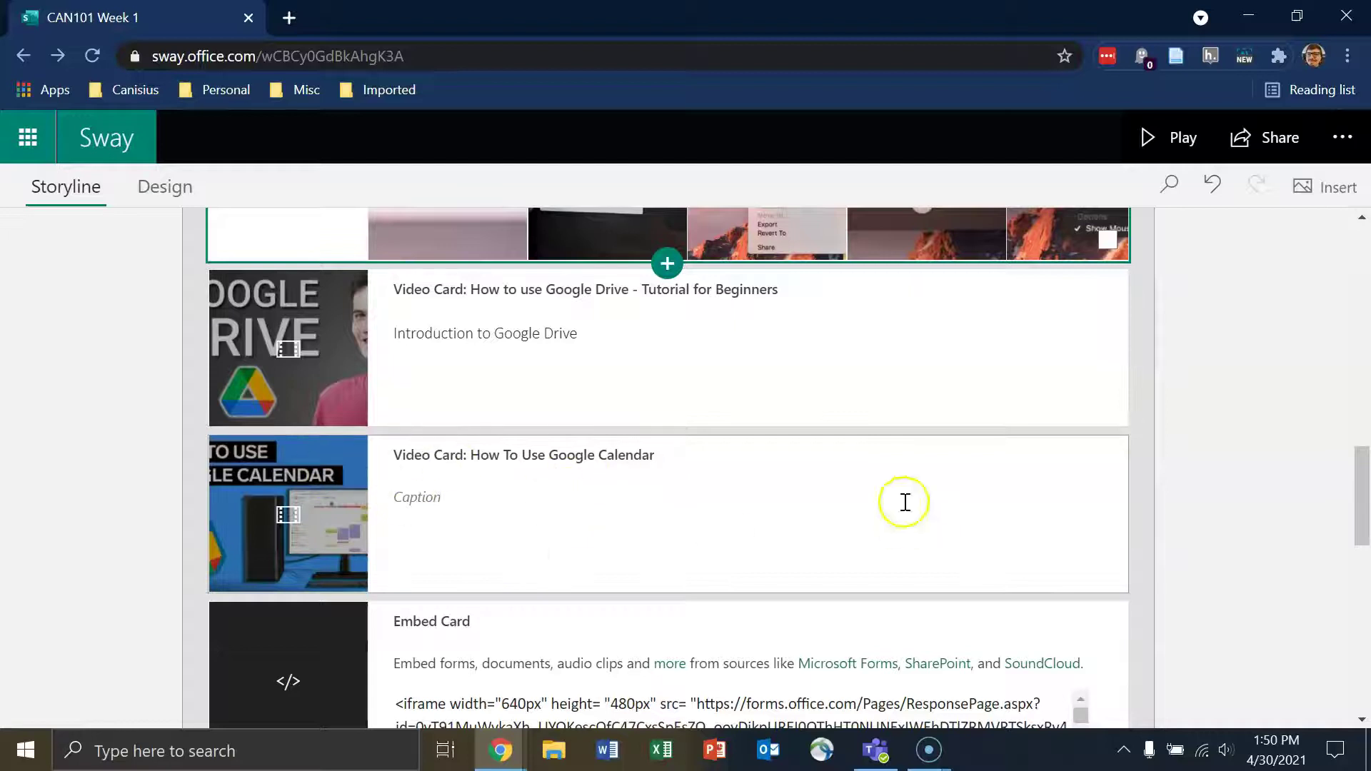
left_click(771, 296)
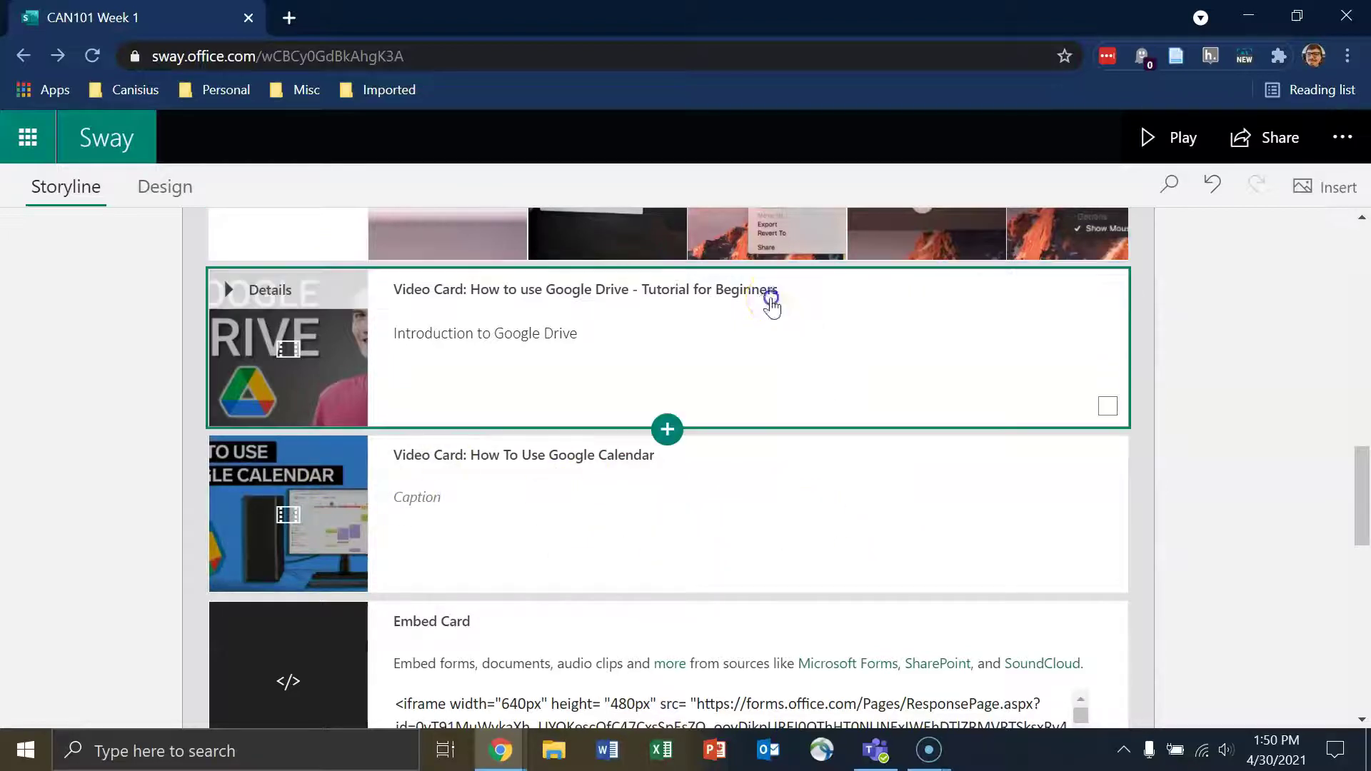
left_click(668, 431)
left_click(644, 486)
left_click(740, 550)
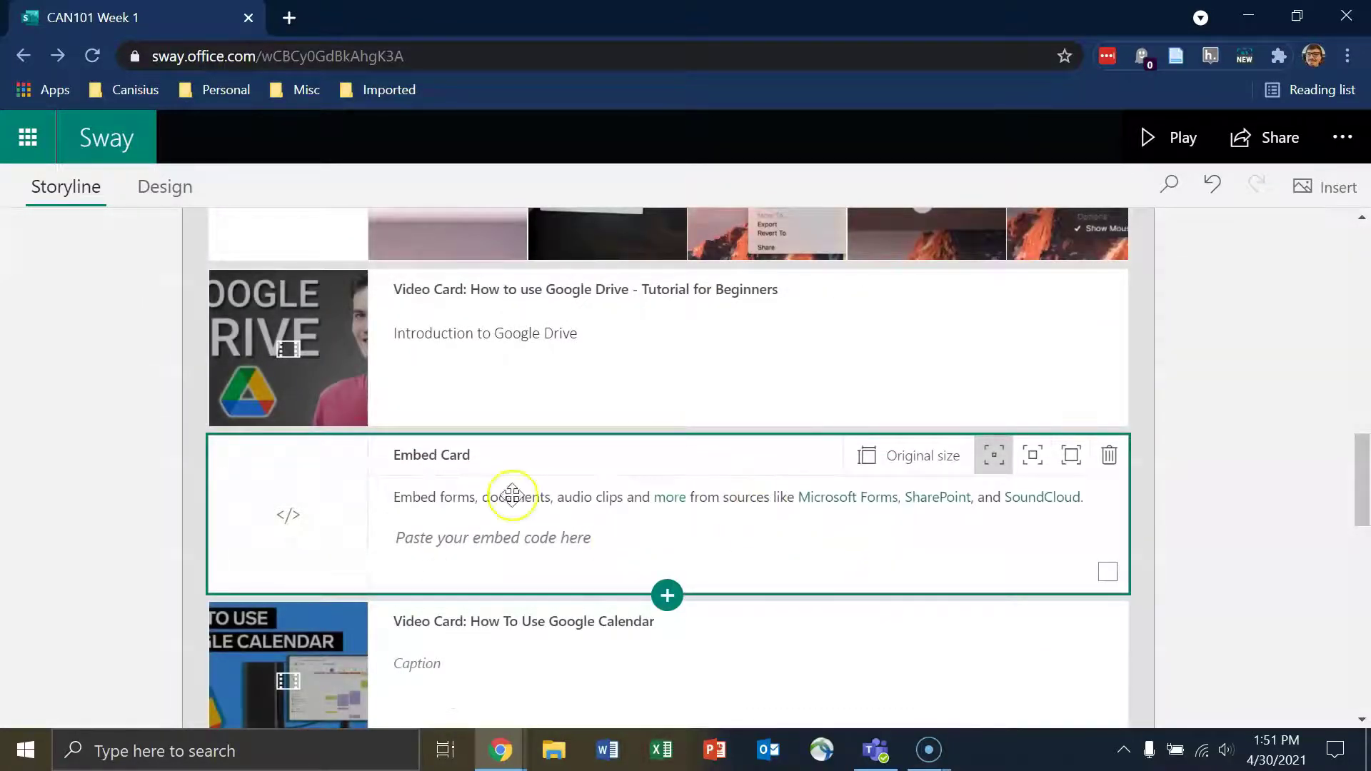
Step: Paste the copied YouTube iframe code into the empty Embed card and apply it
left_click(610, 546)
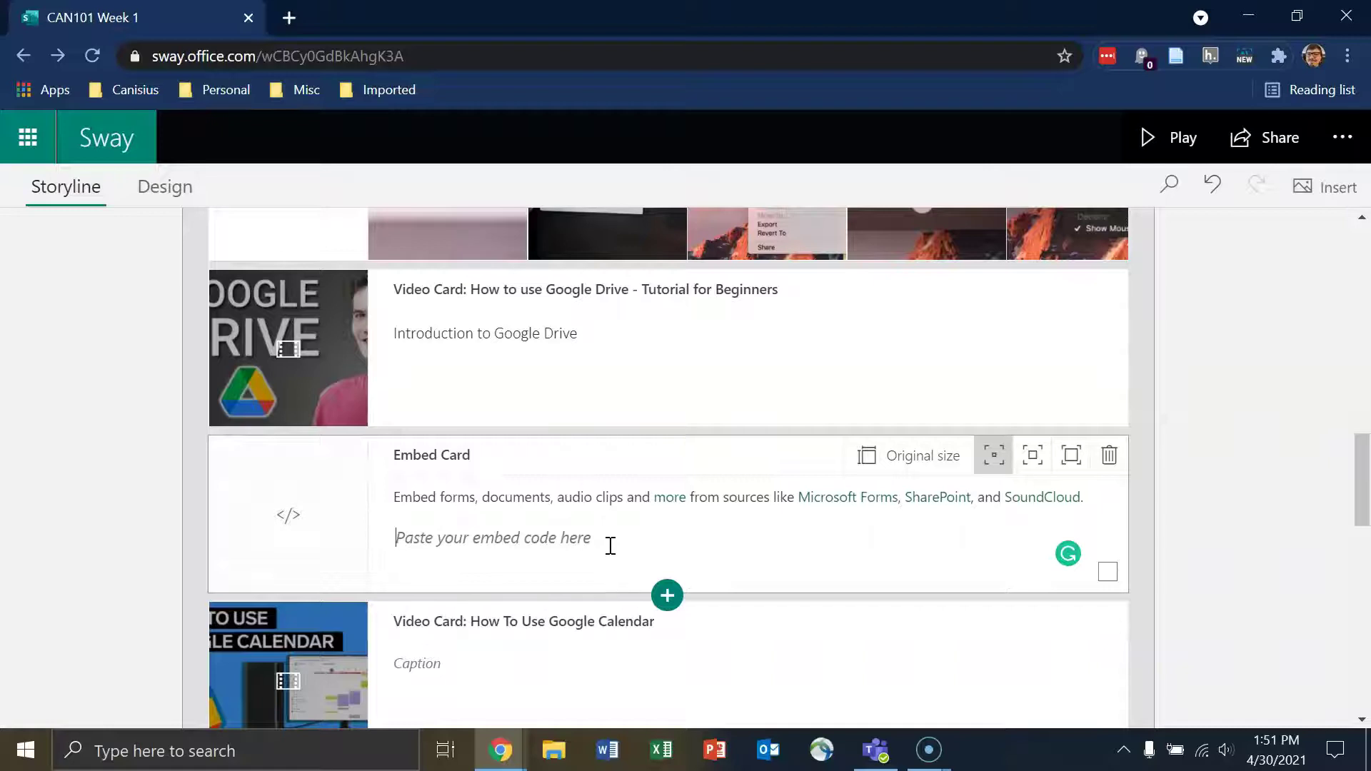
key("ctrl+v")
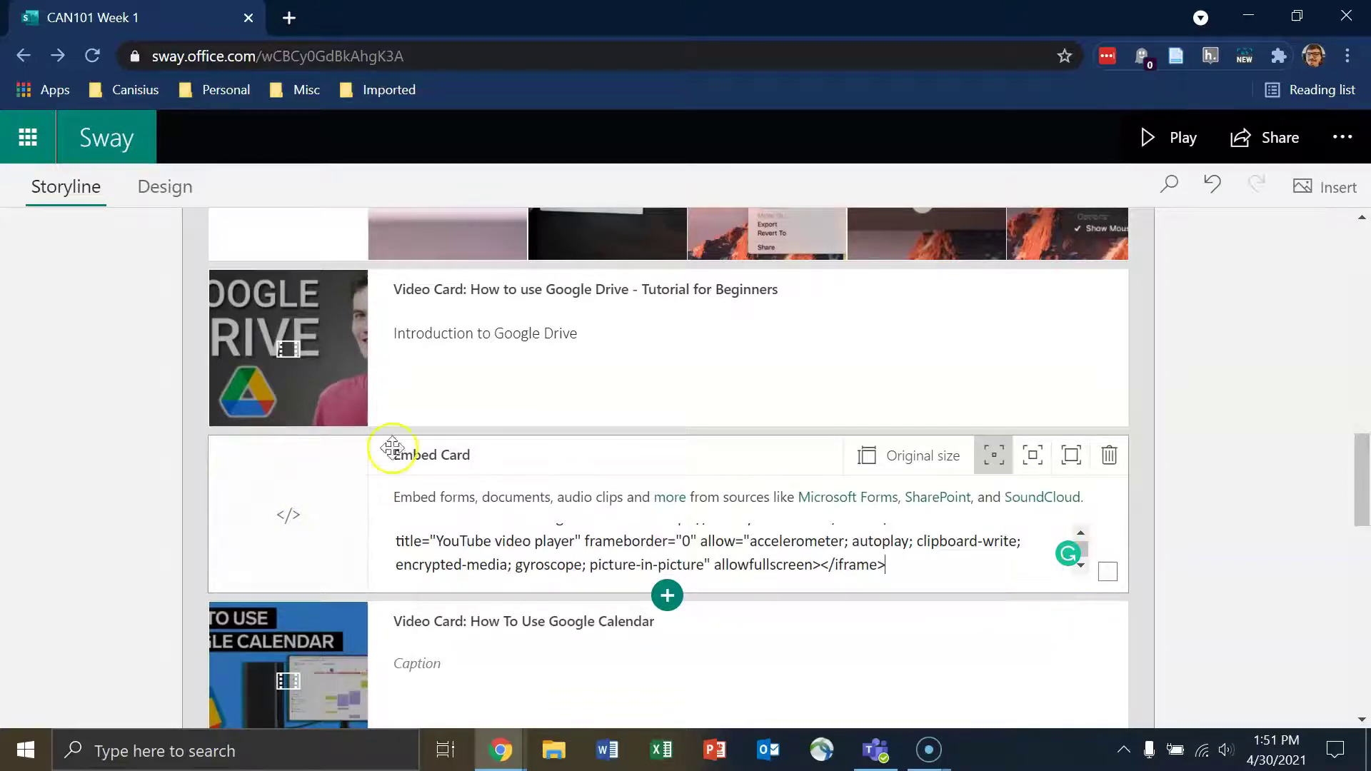
scroll(315, 612, "down", 3)
scroll(315, 612, "up", 3)
left_click(978, 538)
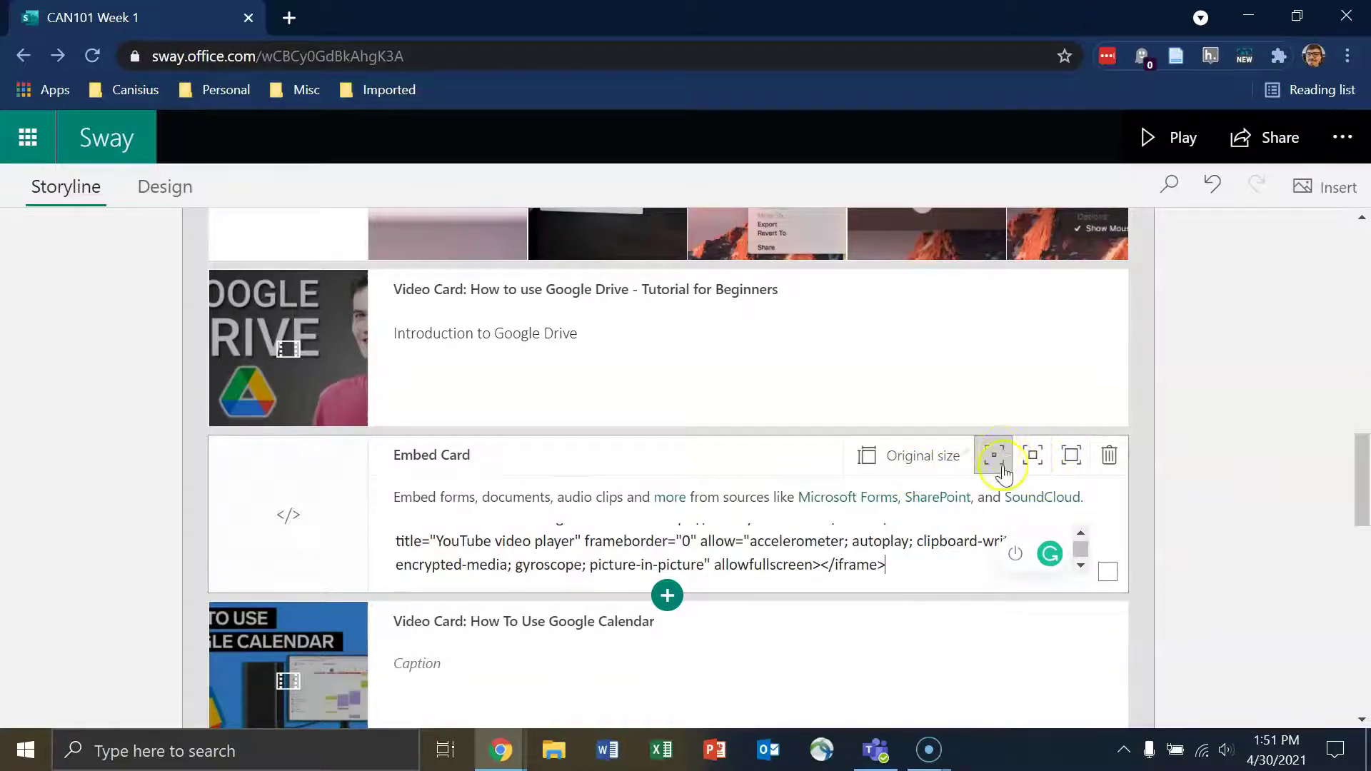
left_click(833, 556)
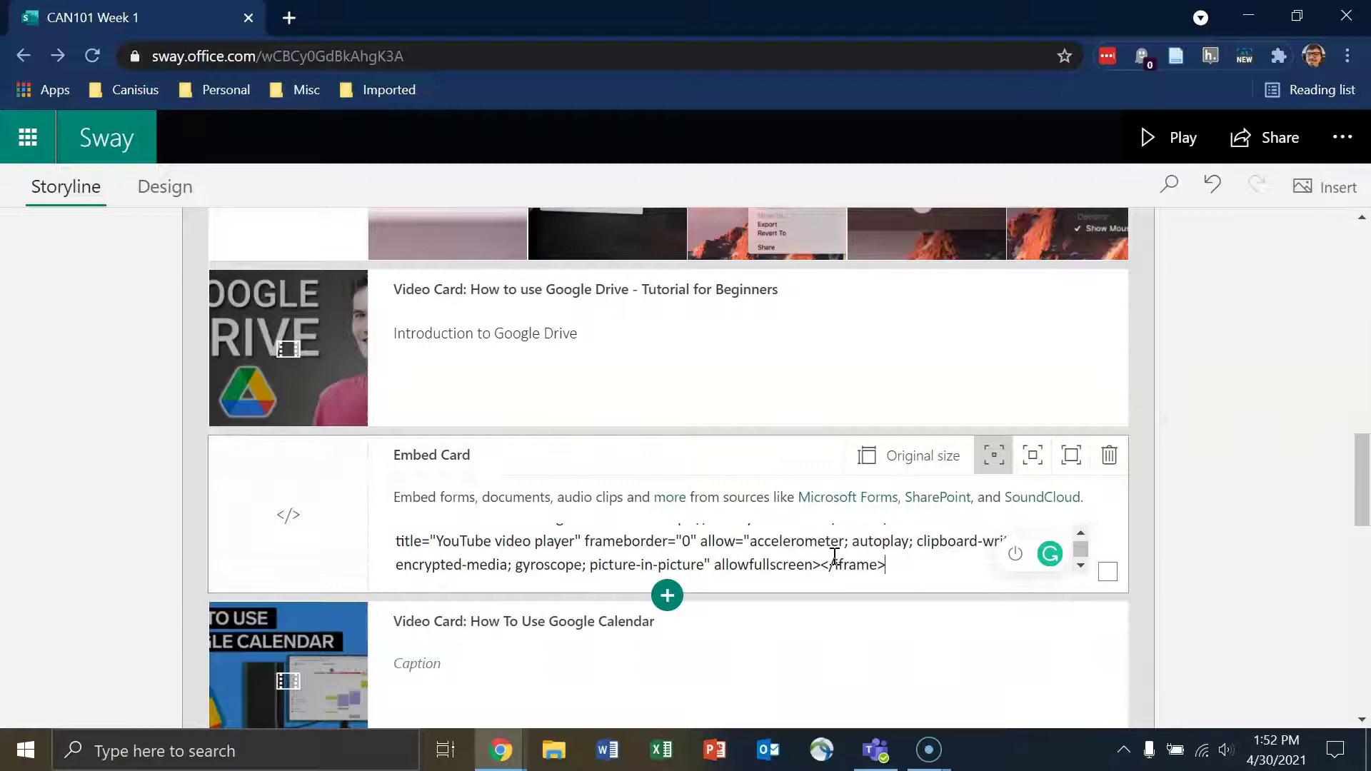
left_click(776, 514)
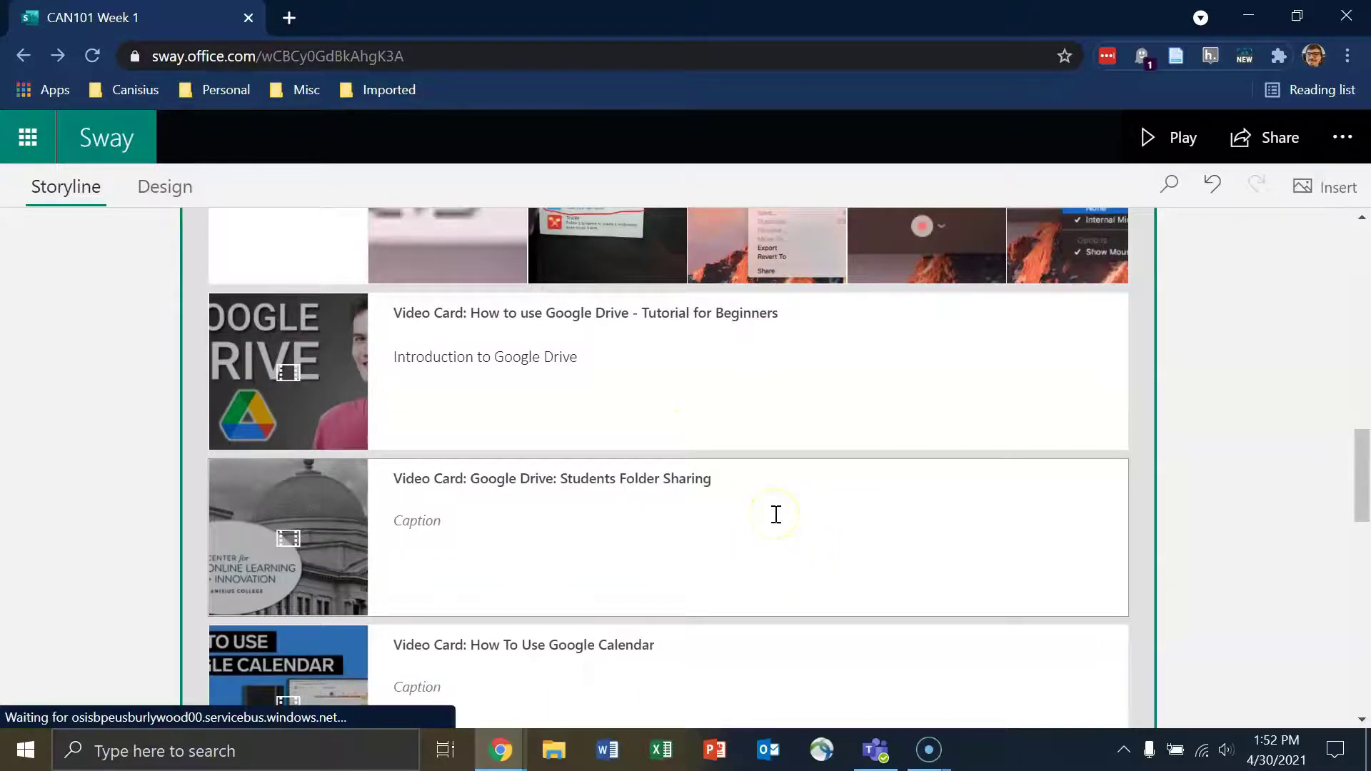
left_click(683, 414)
left_click(667, 454)
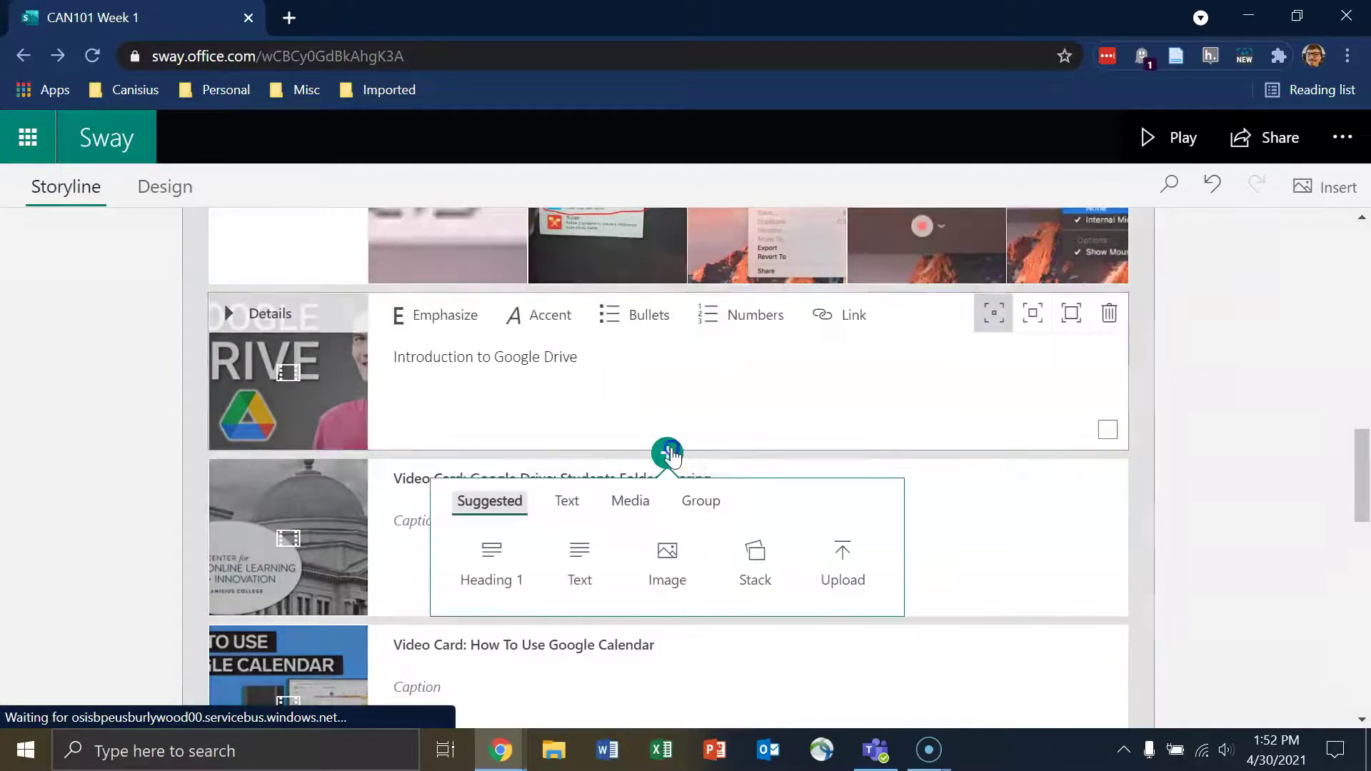
left_click(578, 557)
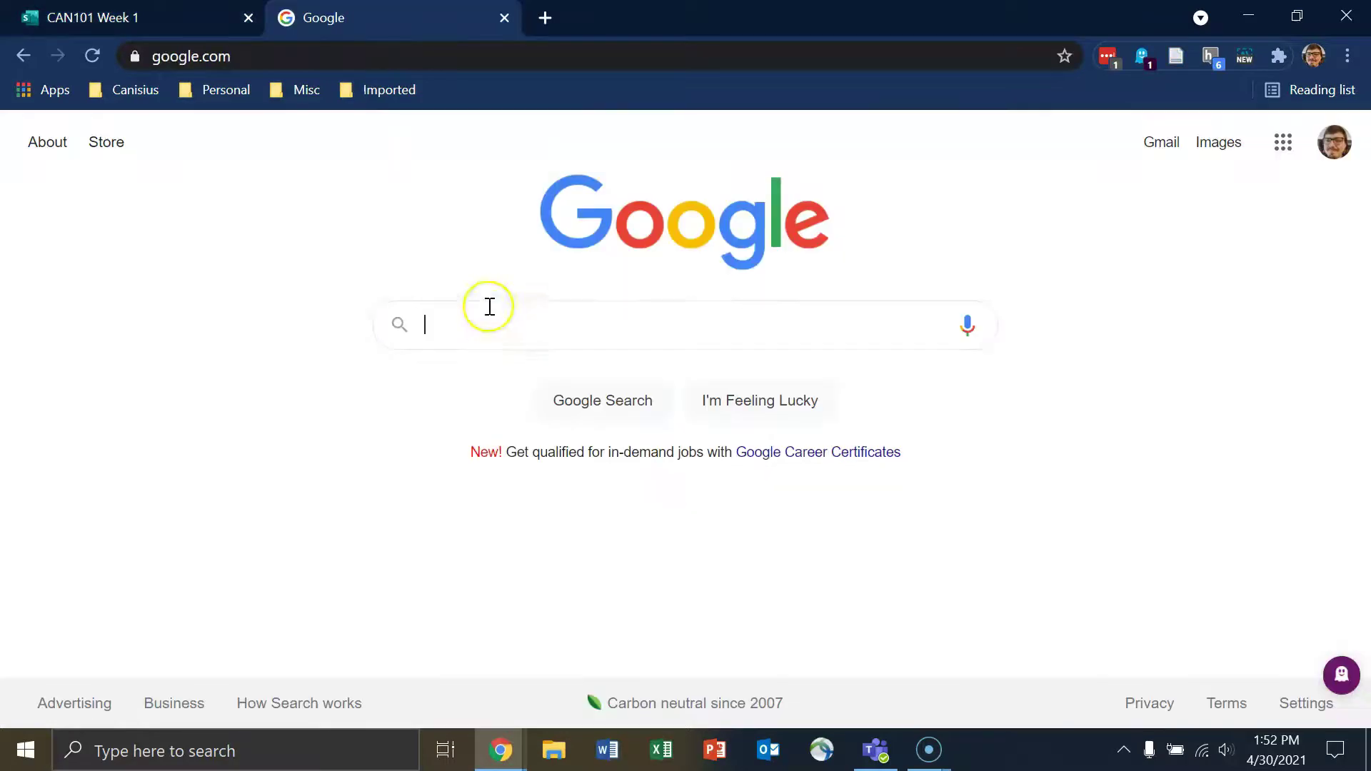
left_click(343, 53)
key("ctrl+Tab")
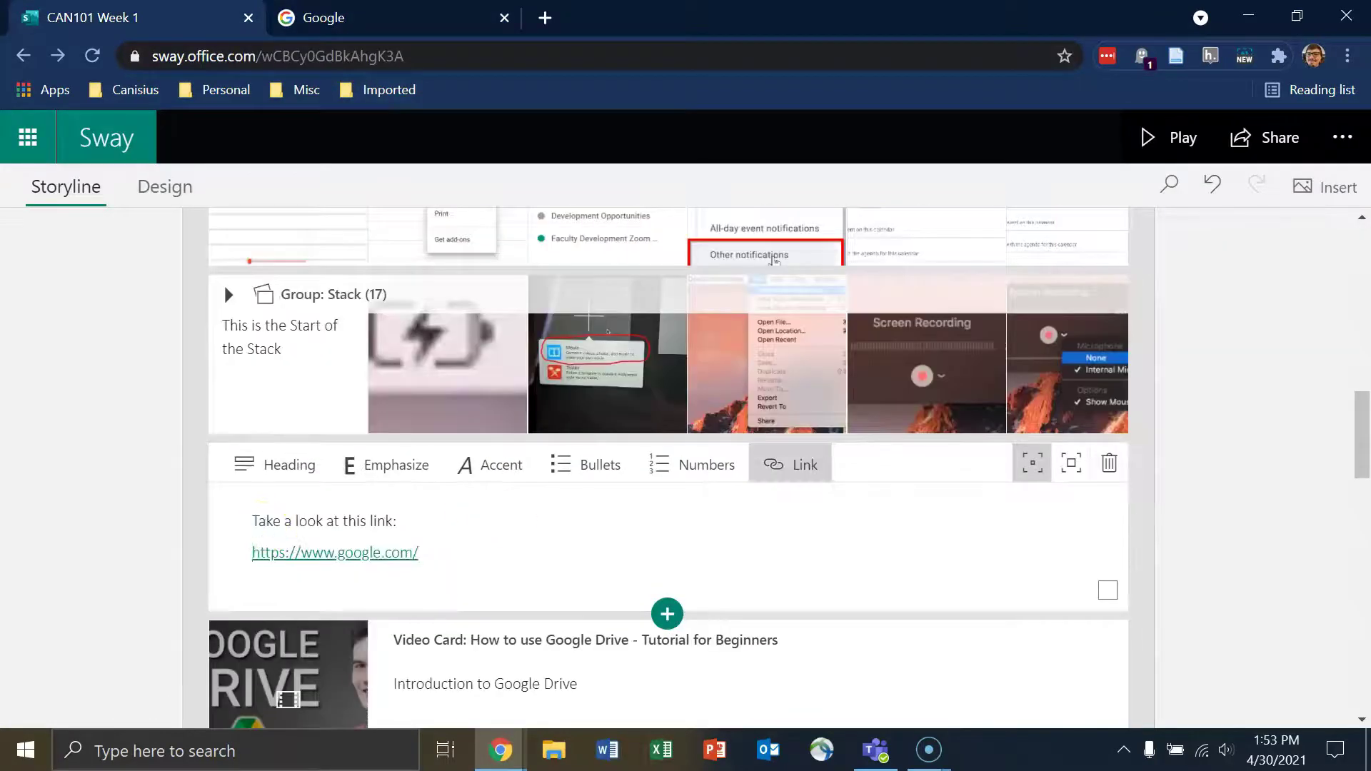
left_click(725, 496)
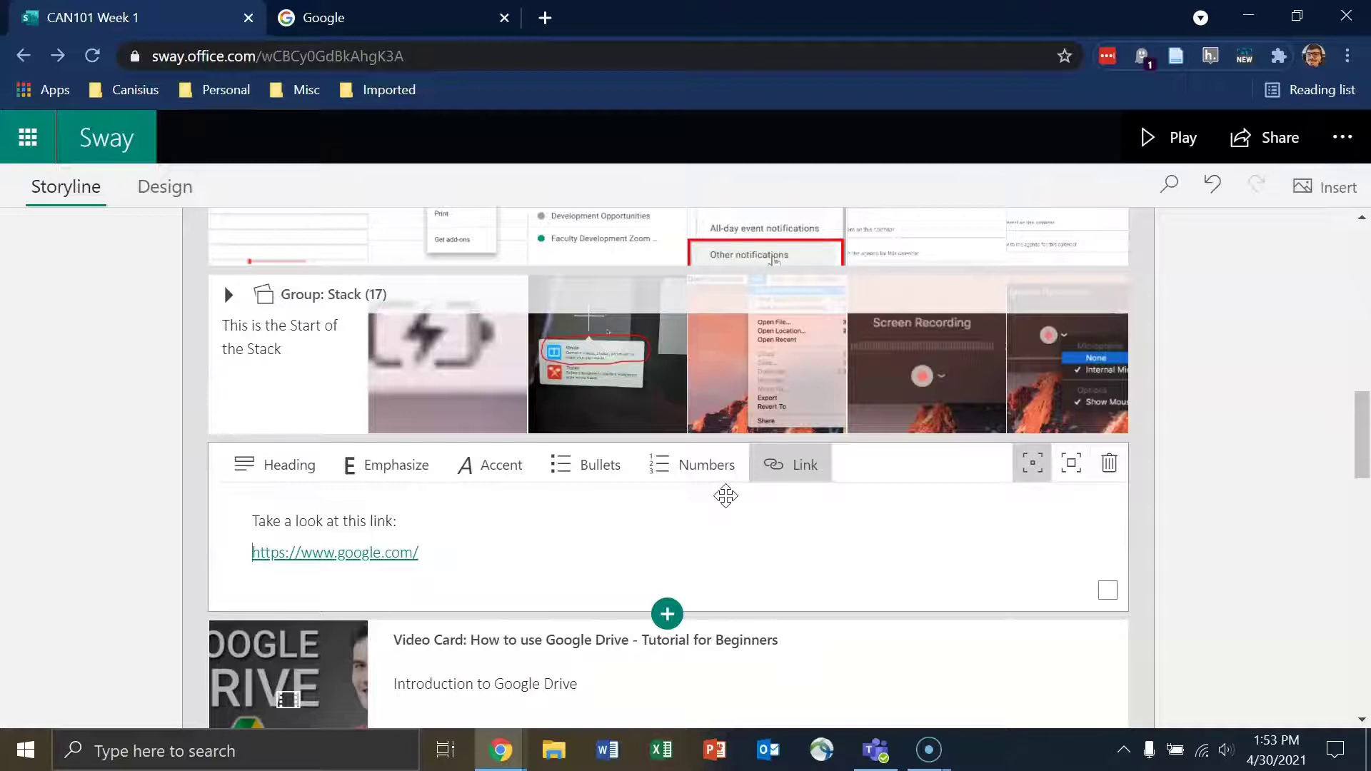
left_click(336, 328)
left_click(177, 234)
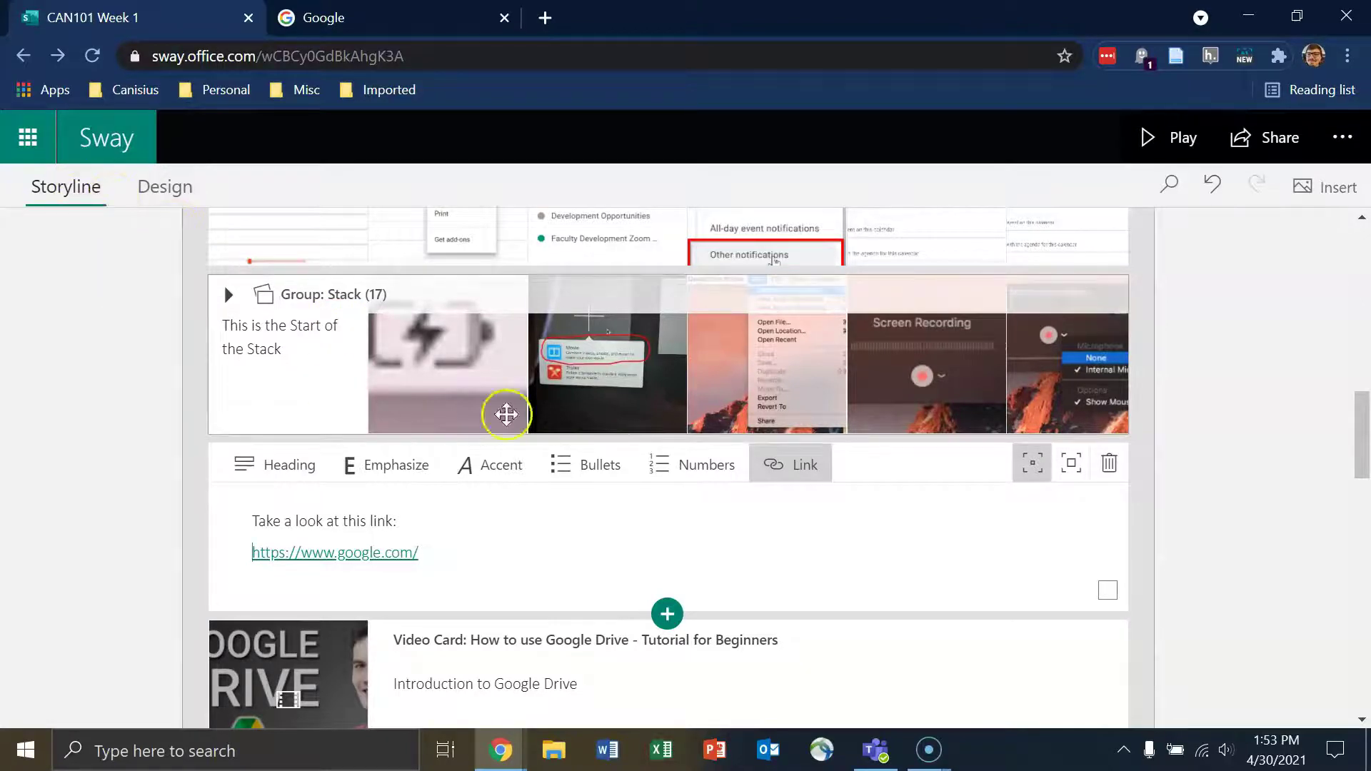
scroll(1126, 560, "up", 1)
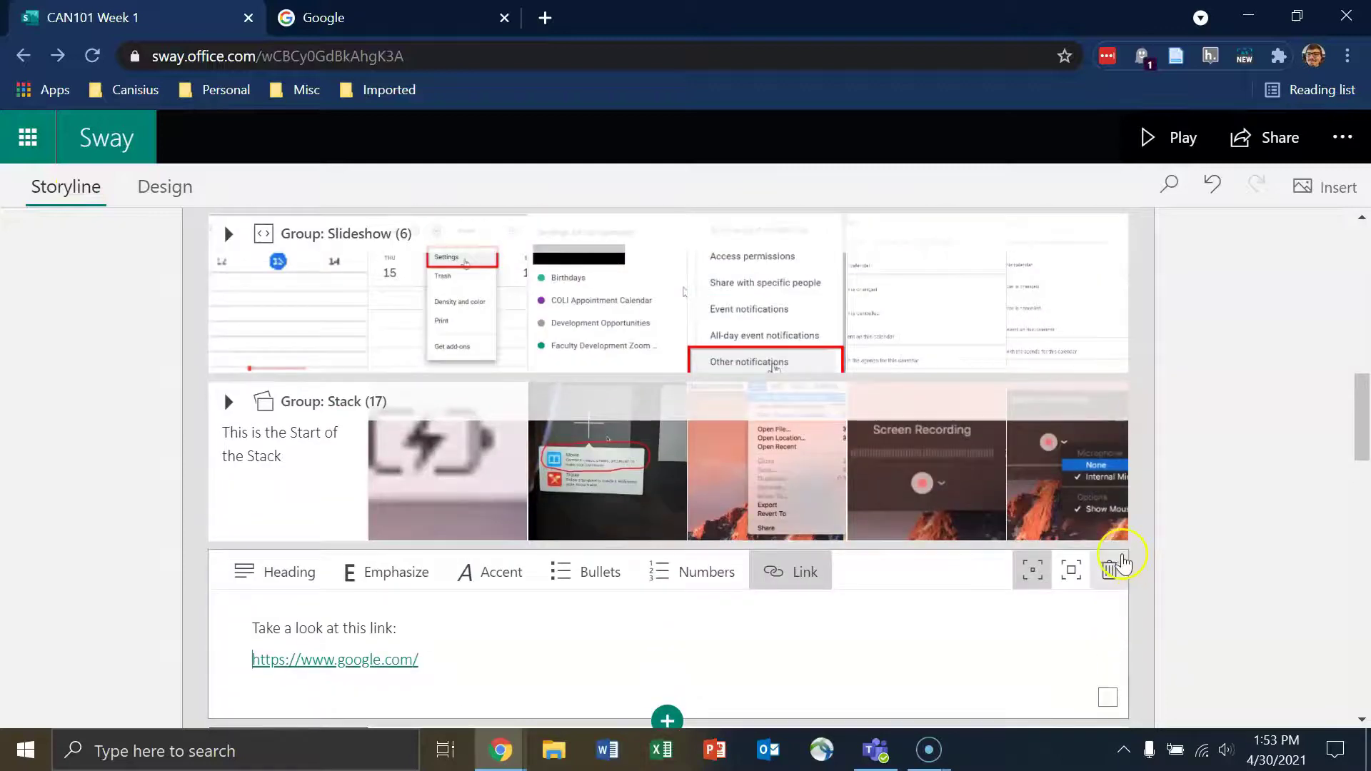
scroll(1100, 557, "down", 1)
scroll(1090, 554, "down", 2)
scroll(1078, 561, "up", 2)
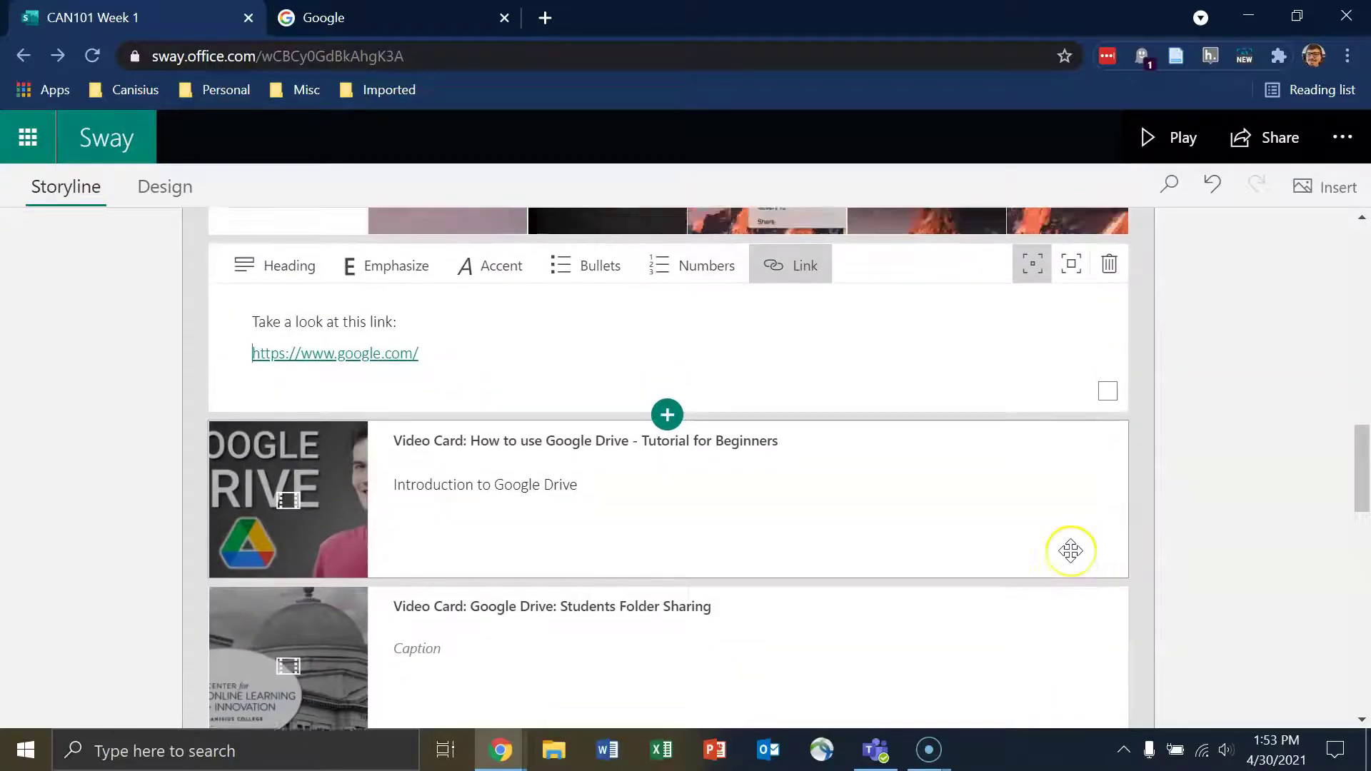
scroll(1078, 549, "up", 5)
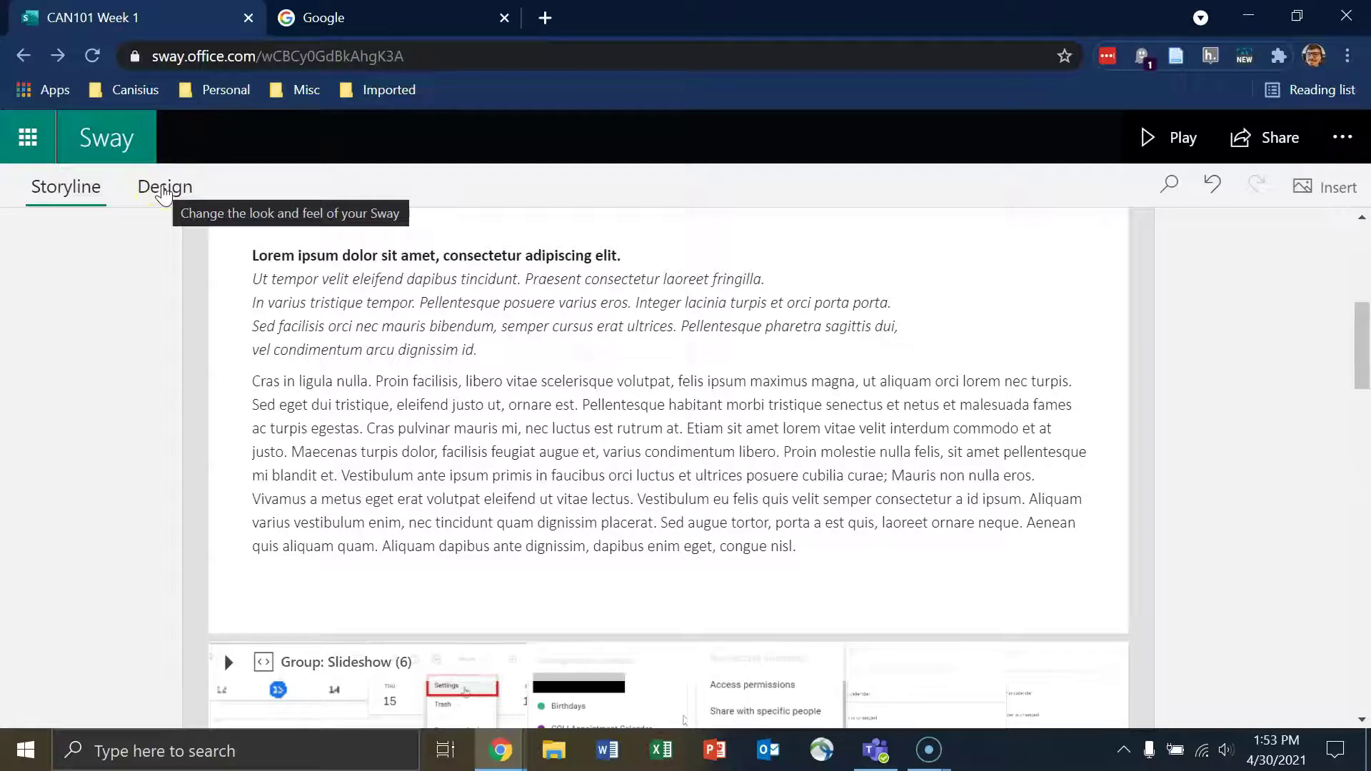
Step: Switch to the Sway's design view, show its style options and remix the style
left_click(163, 190)
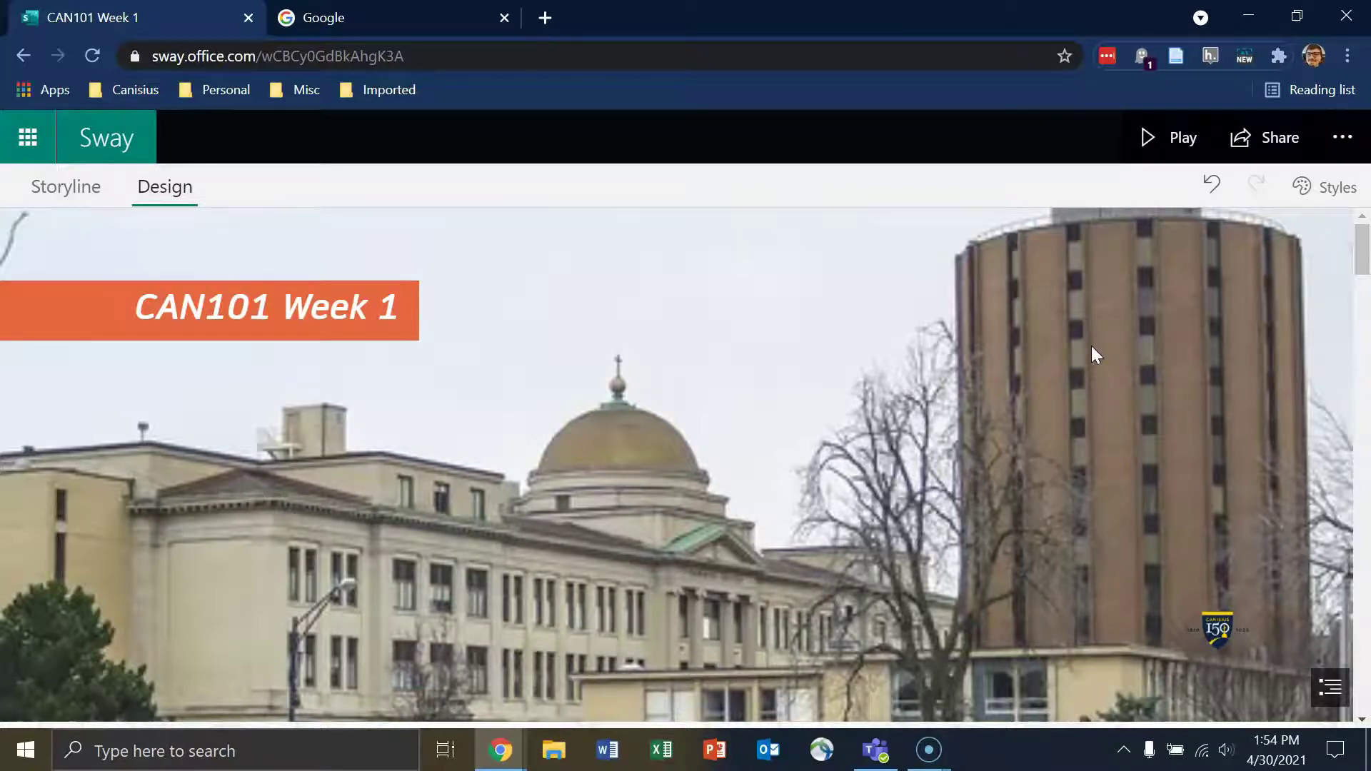
left_click(1322, 189)
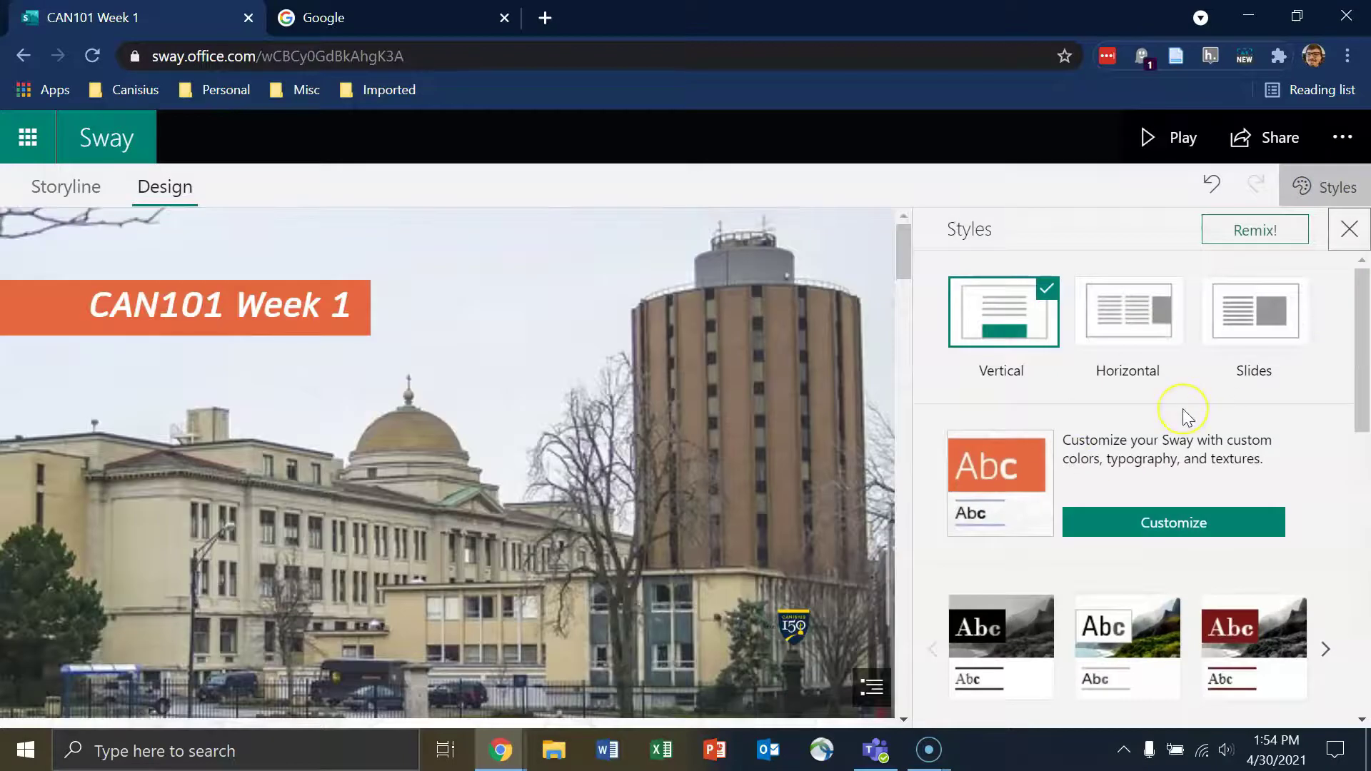
left_click(1254, 232)
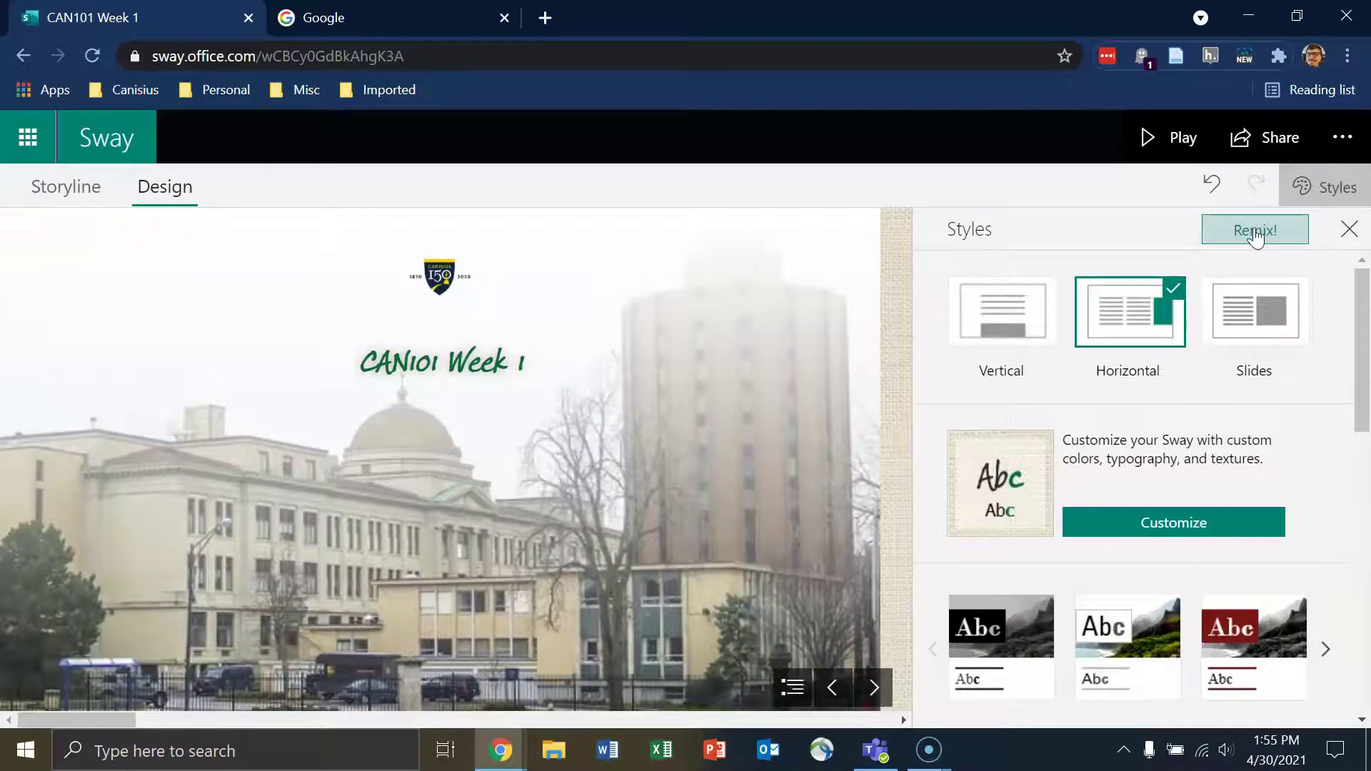
Step: Remix the Sway's style once more and try the Vertical layout on it
left_click(1255, 232)
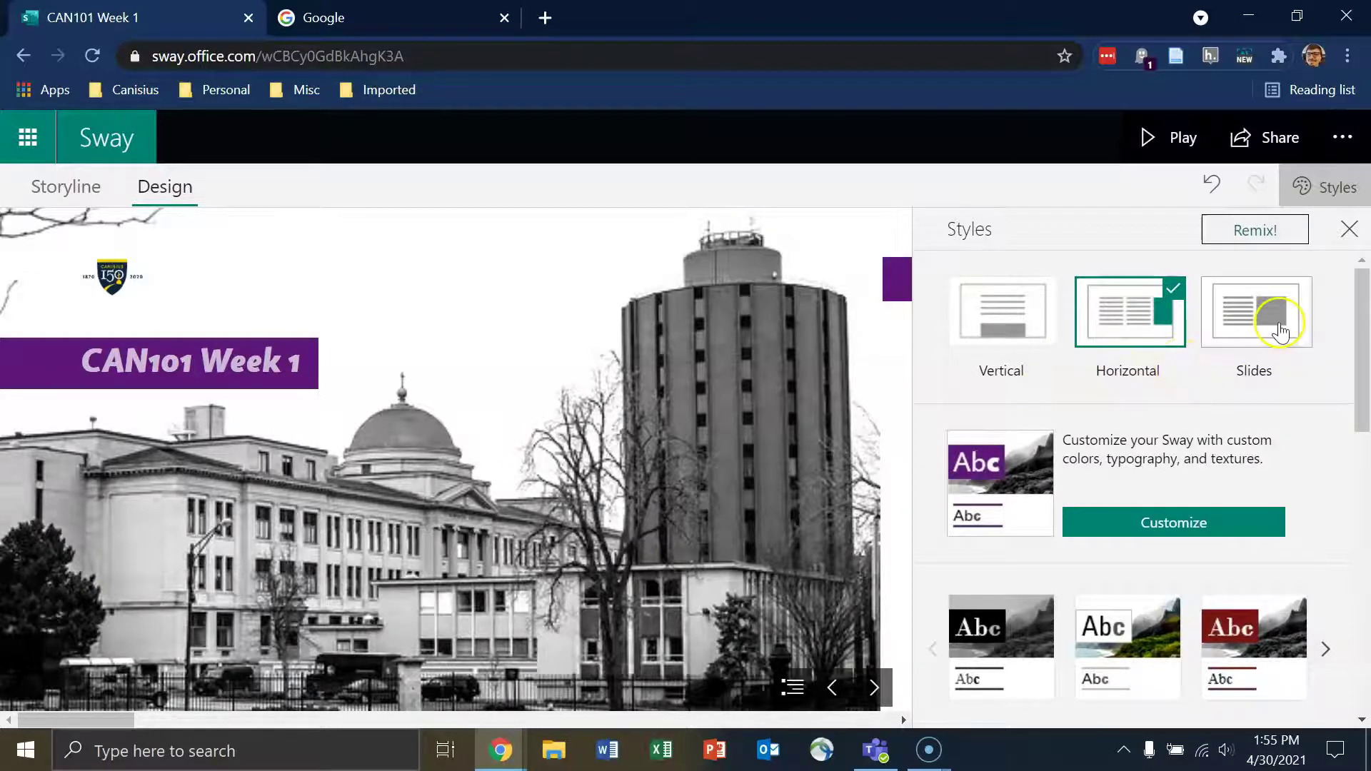
left_click(1021, 332)
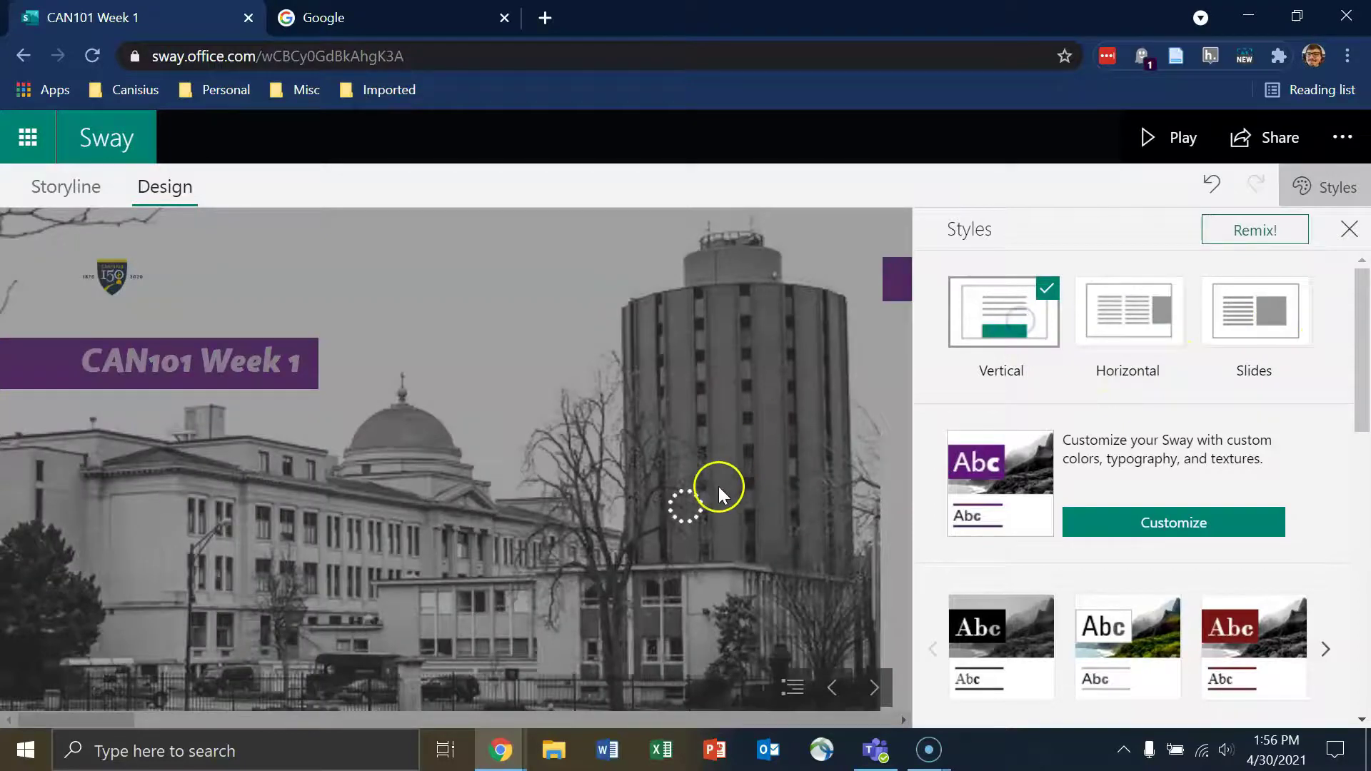
scroll(585, 419, "down", 10)
scroll(586, 421, "up", 10)
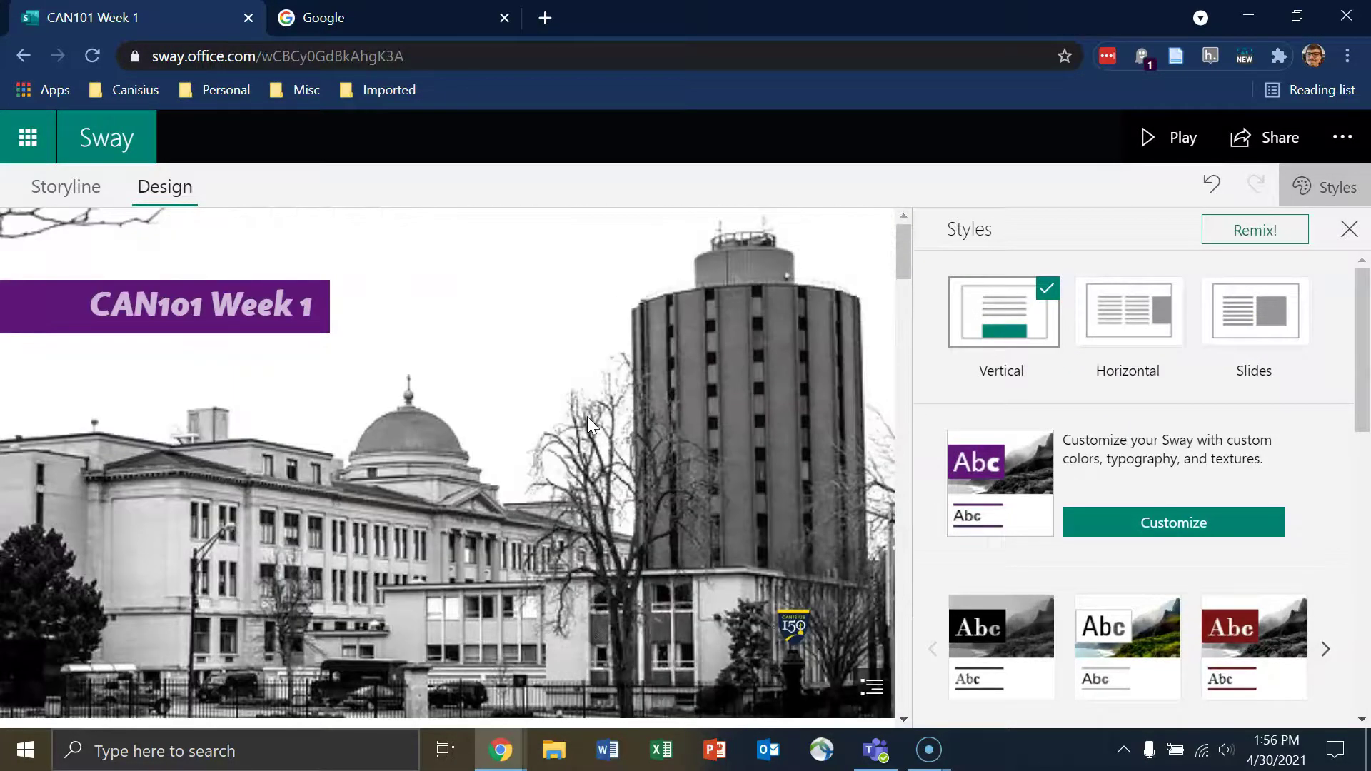
Step: Set the layout back to Horizontal and preview it by moving ahead to the Introduction and back to the title page
left_click(1138, 322)
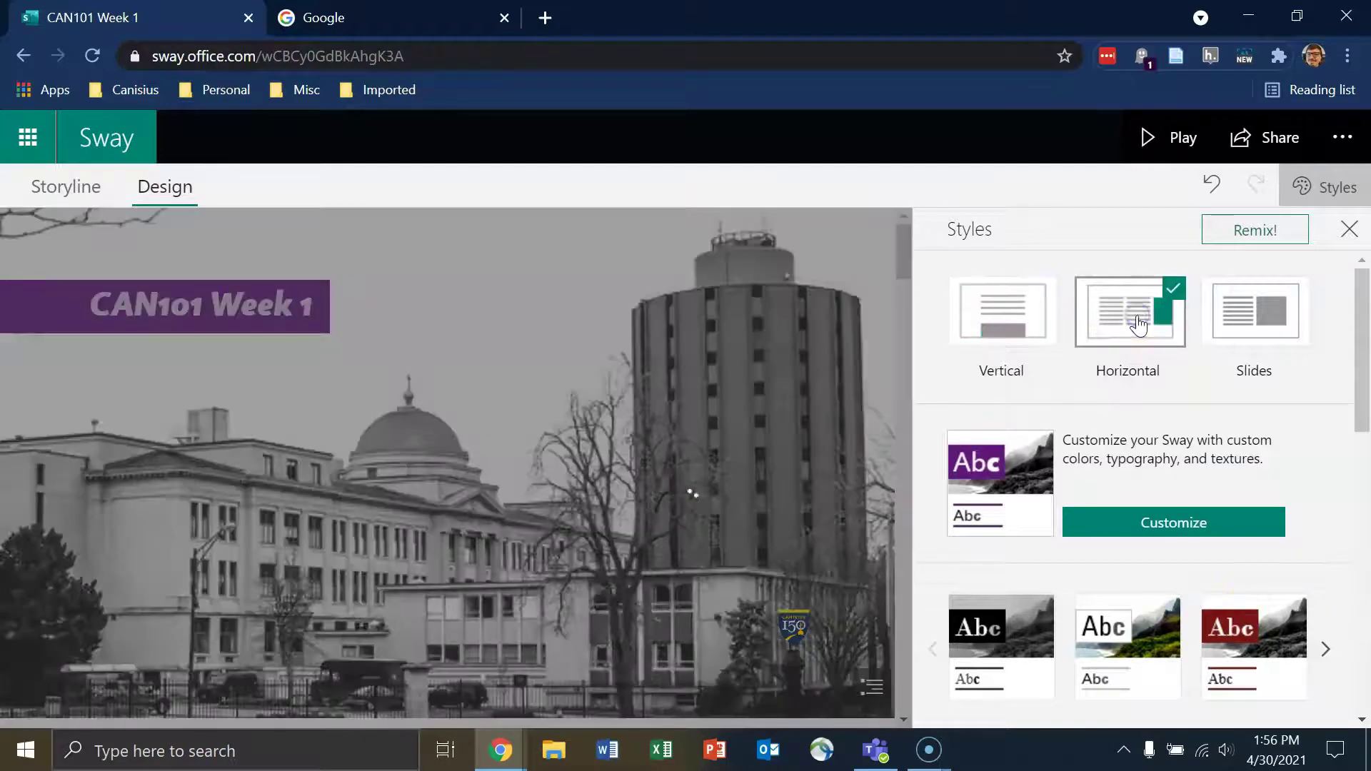
scroll(530, 468, "down", 3)
scroll(528, 465, "down", 2)
scroll(526, 459, "up", 5)
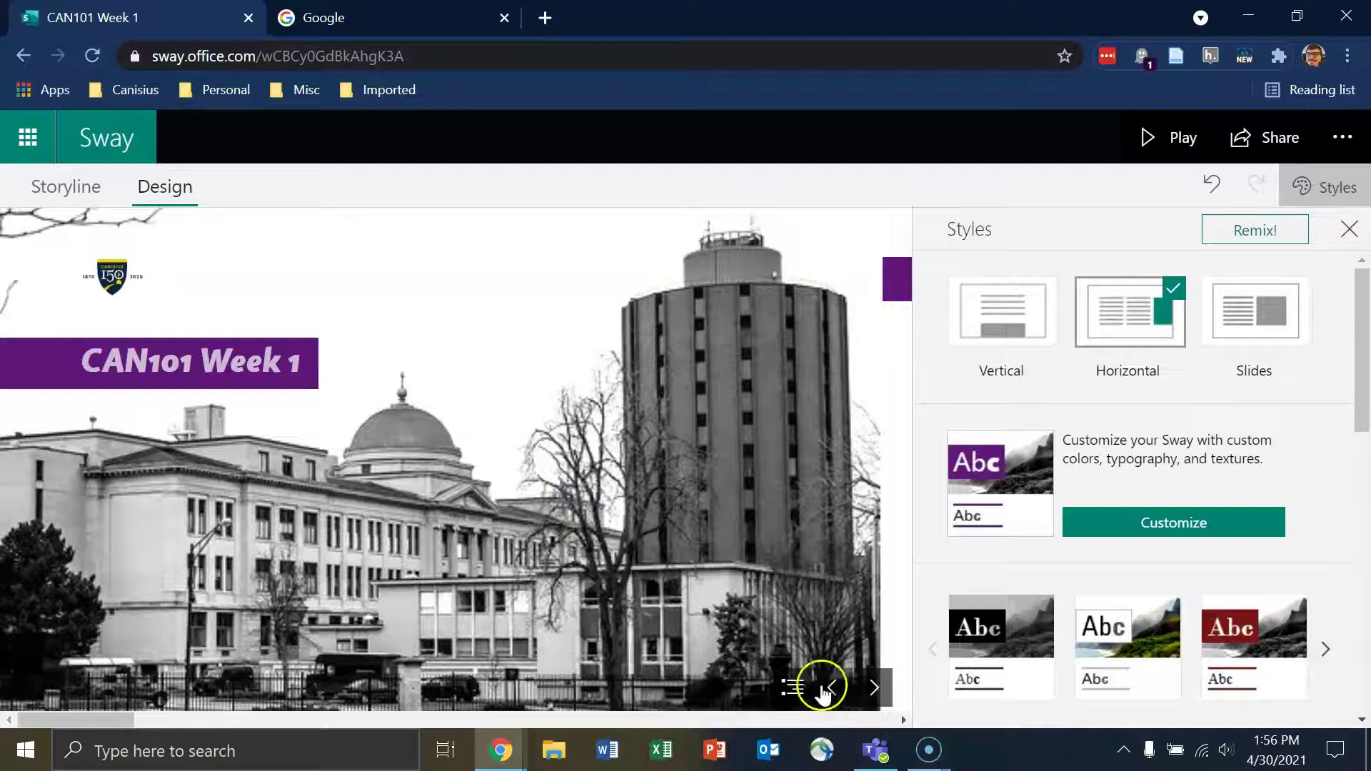
left_click(872, 688)
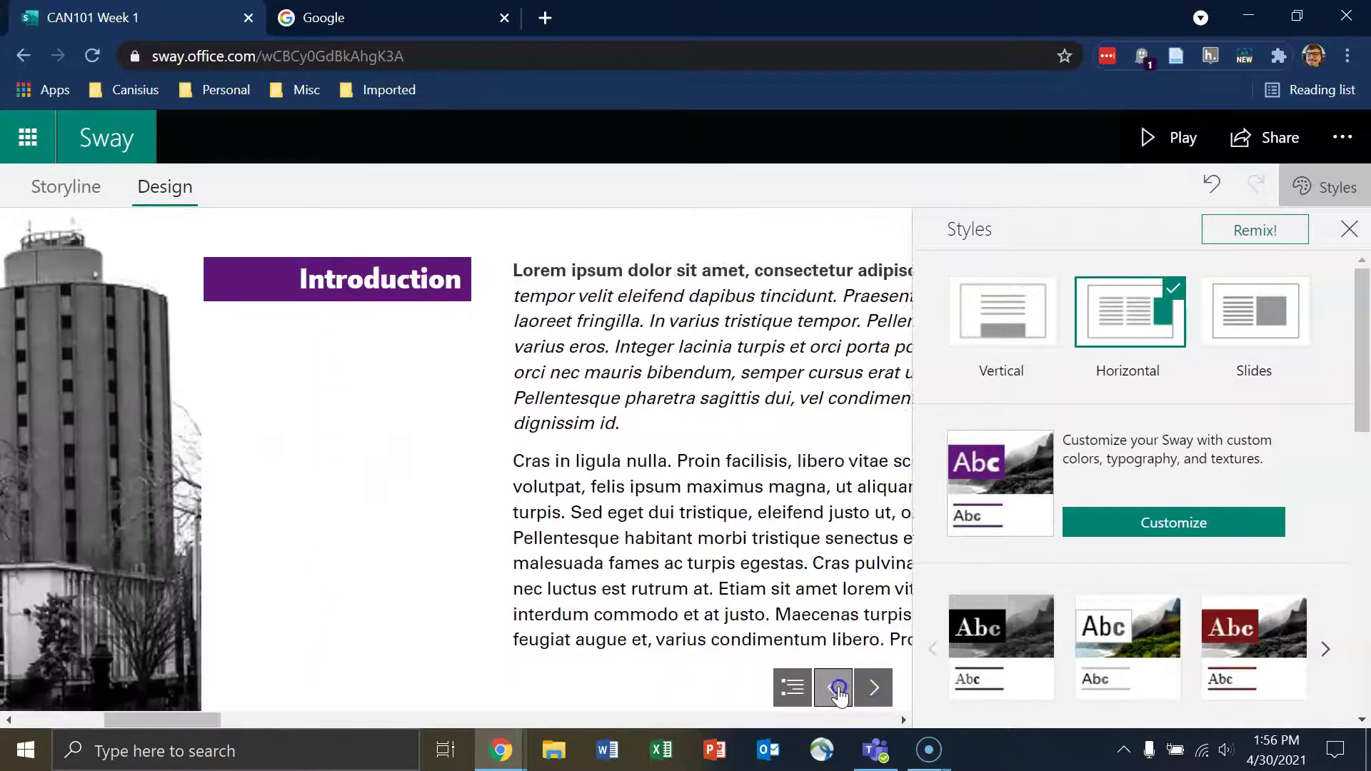
left_click(838, 689)
Step: Try the Slides layout, page through its opening slides, and return to the Horizontal layout
left_click(1264, 320)
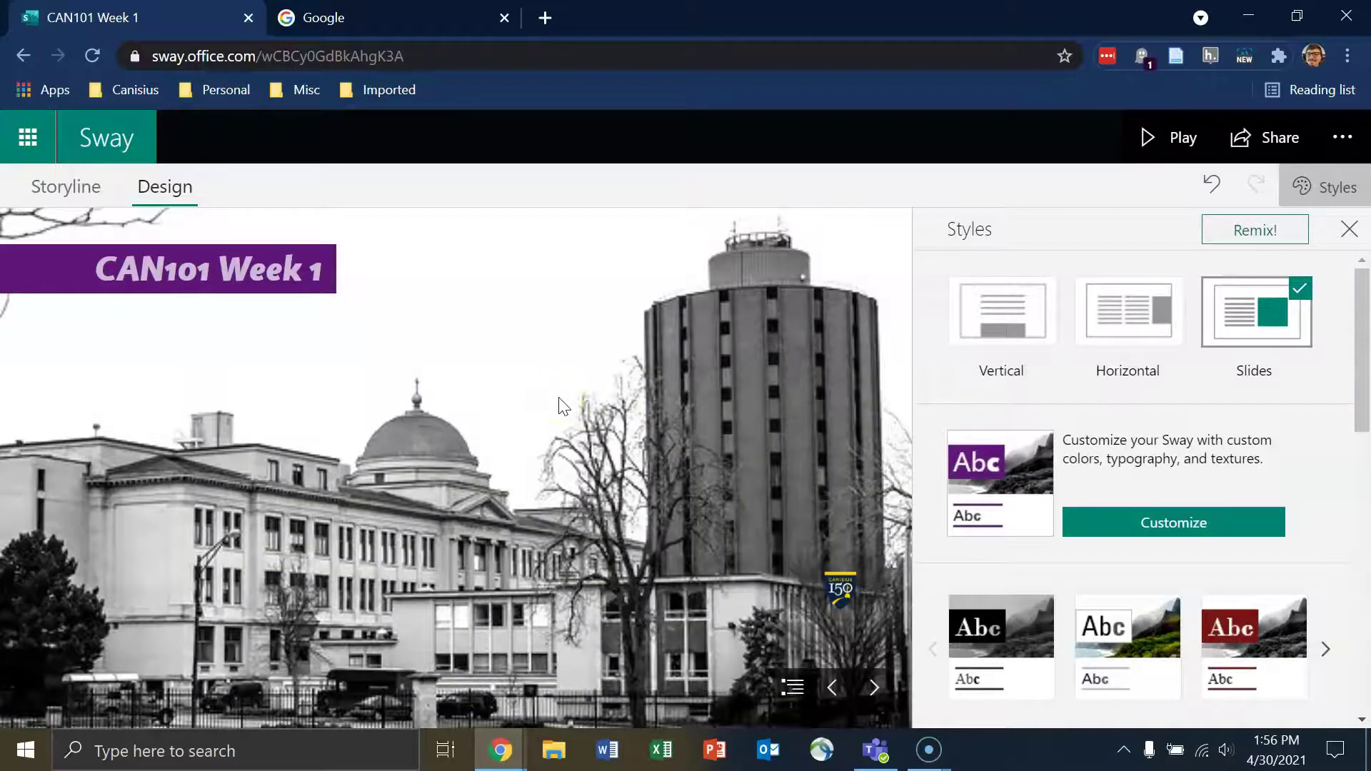
left_click(873, 687)
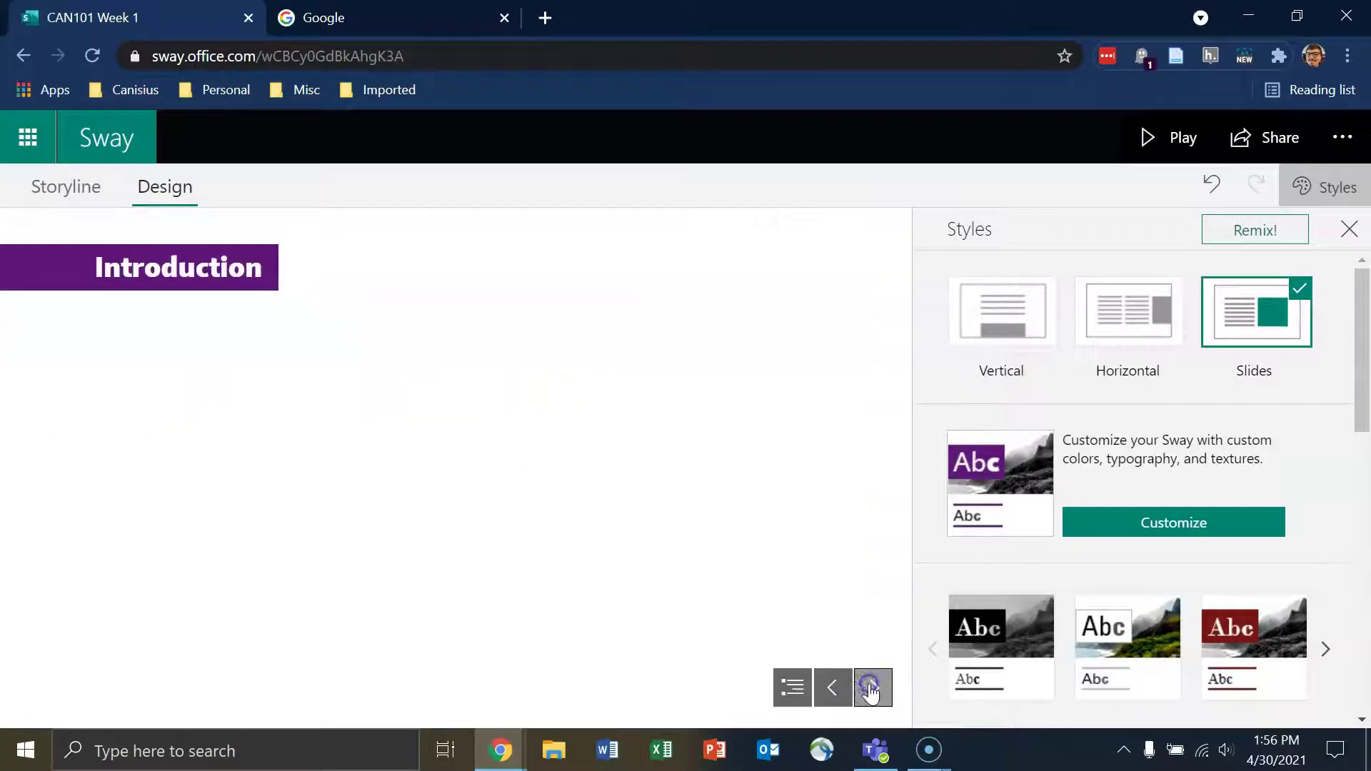
left_click(835, 687)
left_click(872, 688)
left_click(874, 687)
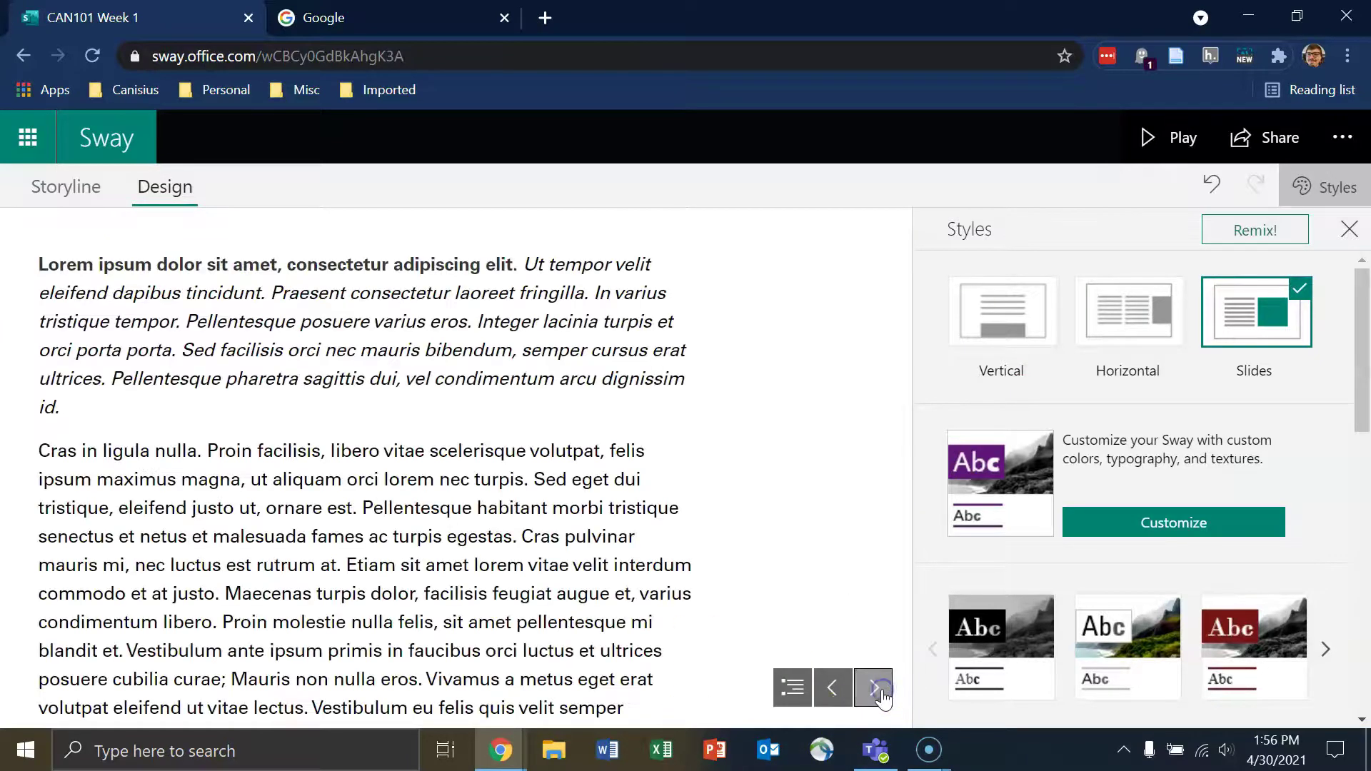
left_click(1099, 323)
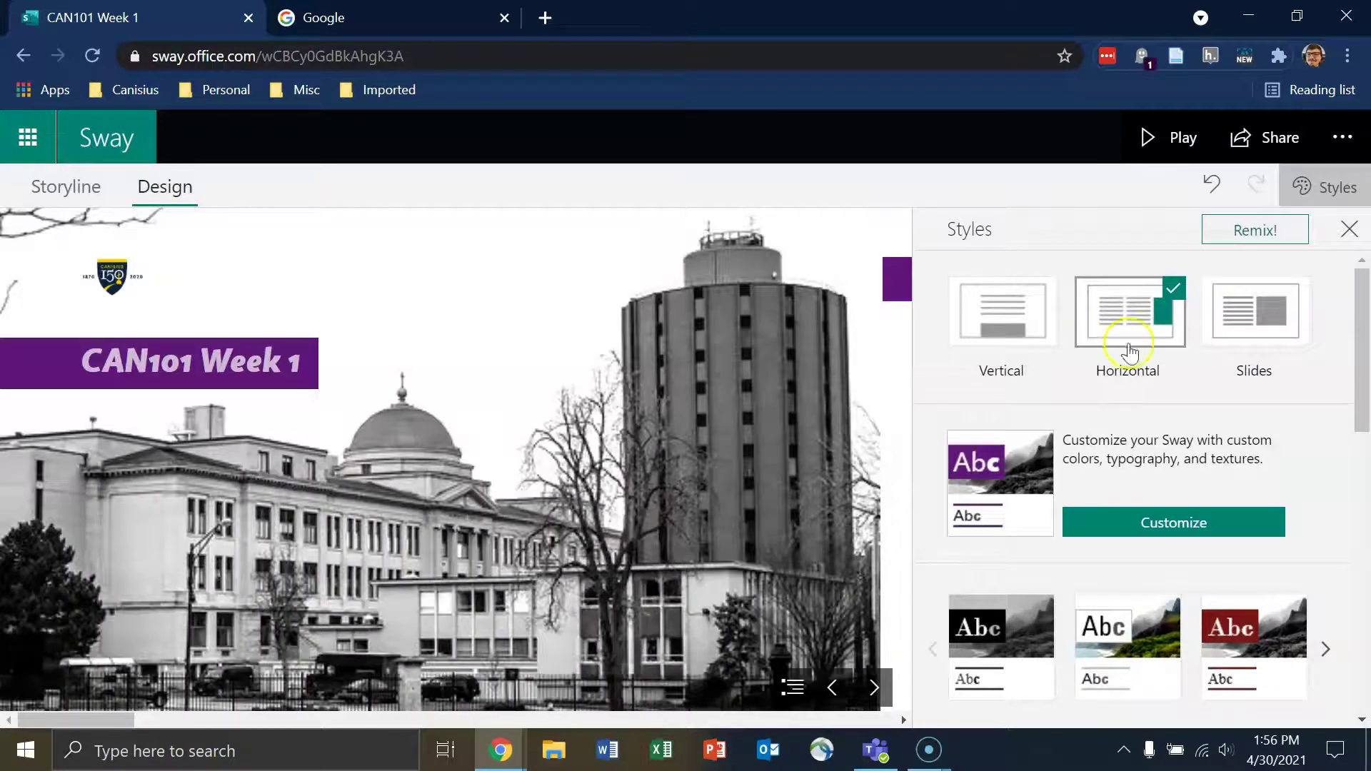
Step: Look over the preset styles and open the style customization options with the Curated color inspiration
scroll(1209, 459, "down", 2)
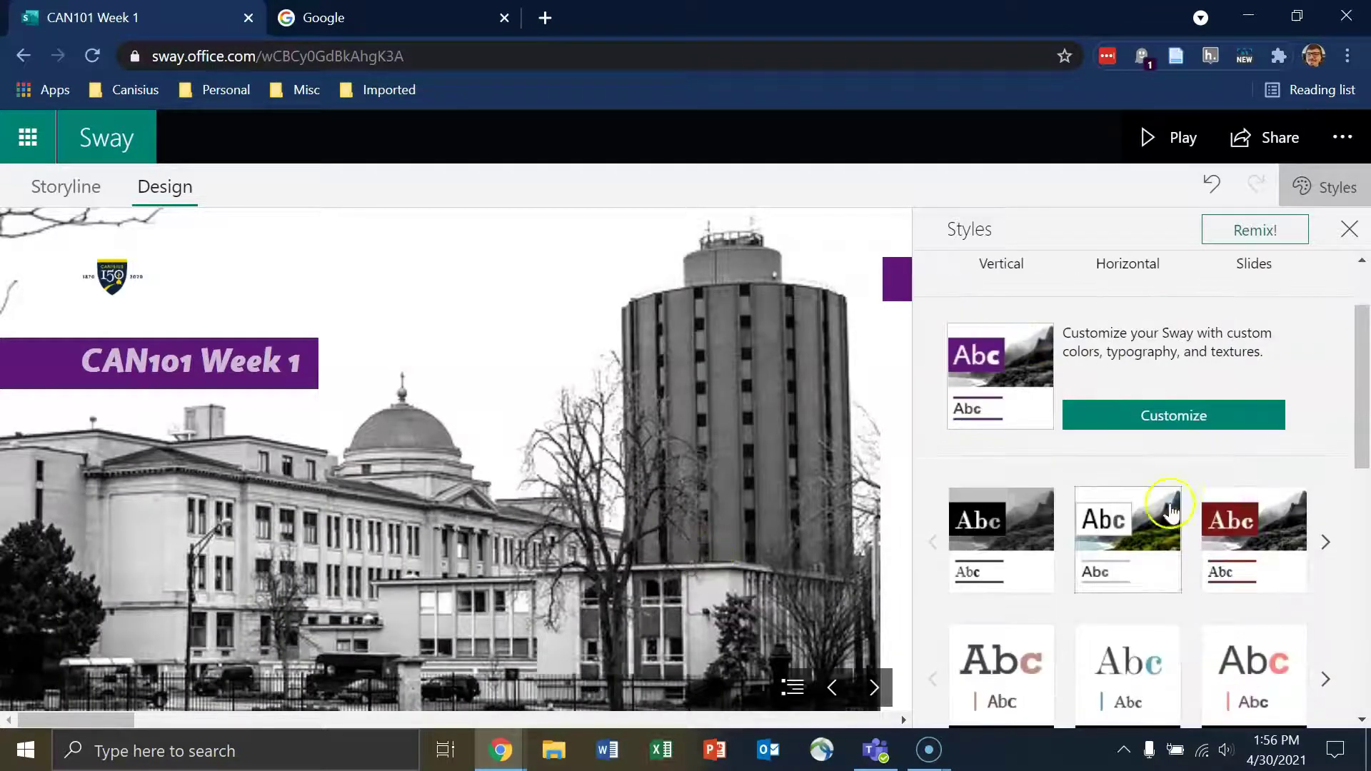
scroll(1226, 482, "down", 4)
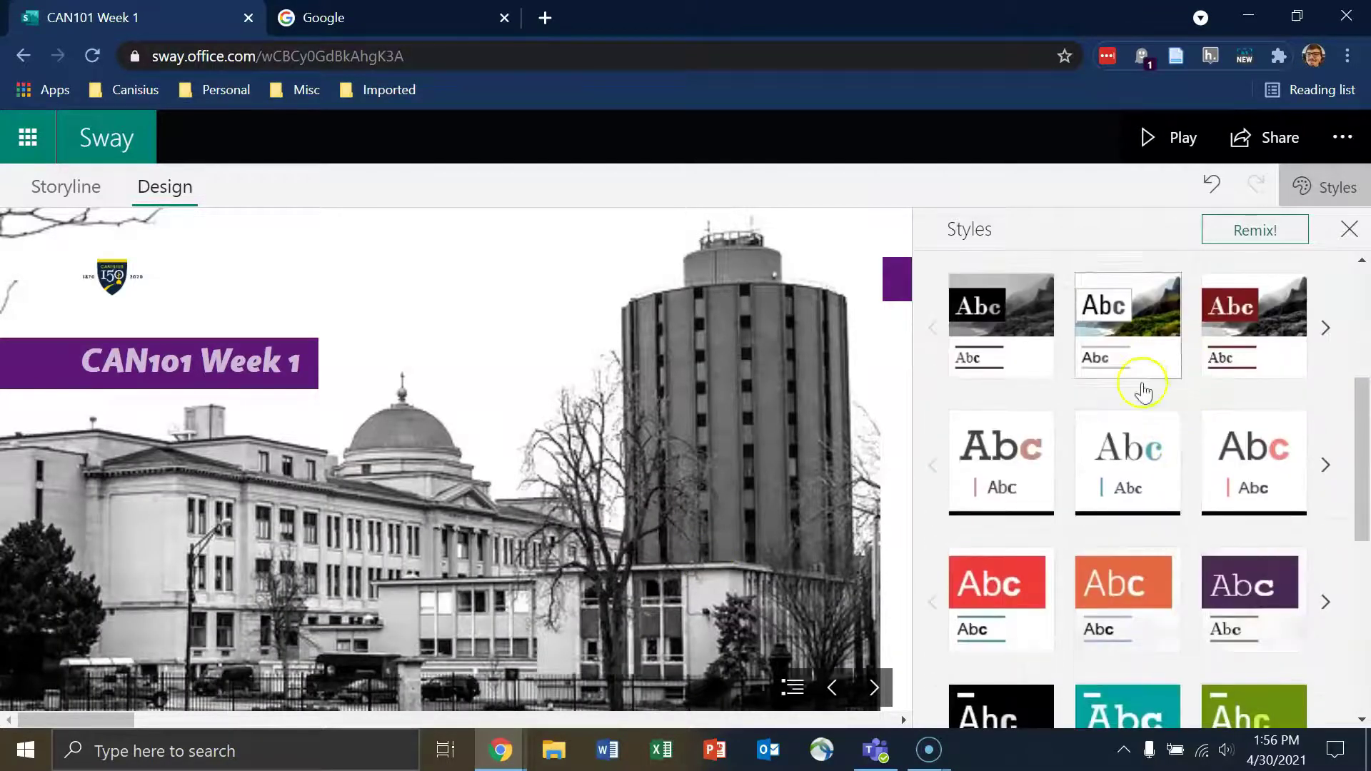
scroll(1156, 500, "down", 7)
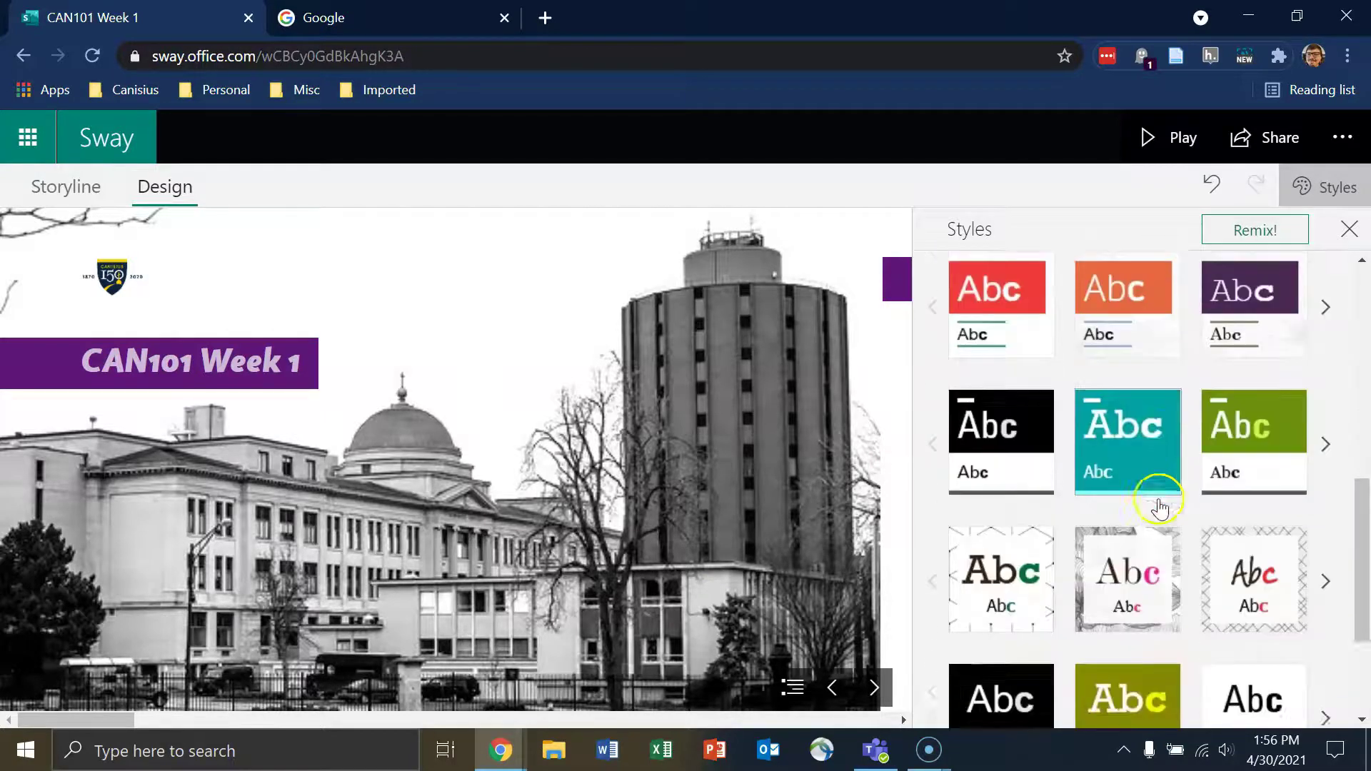
scroll(1171, 510, "up", 12)
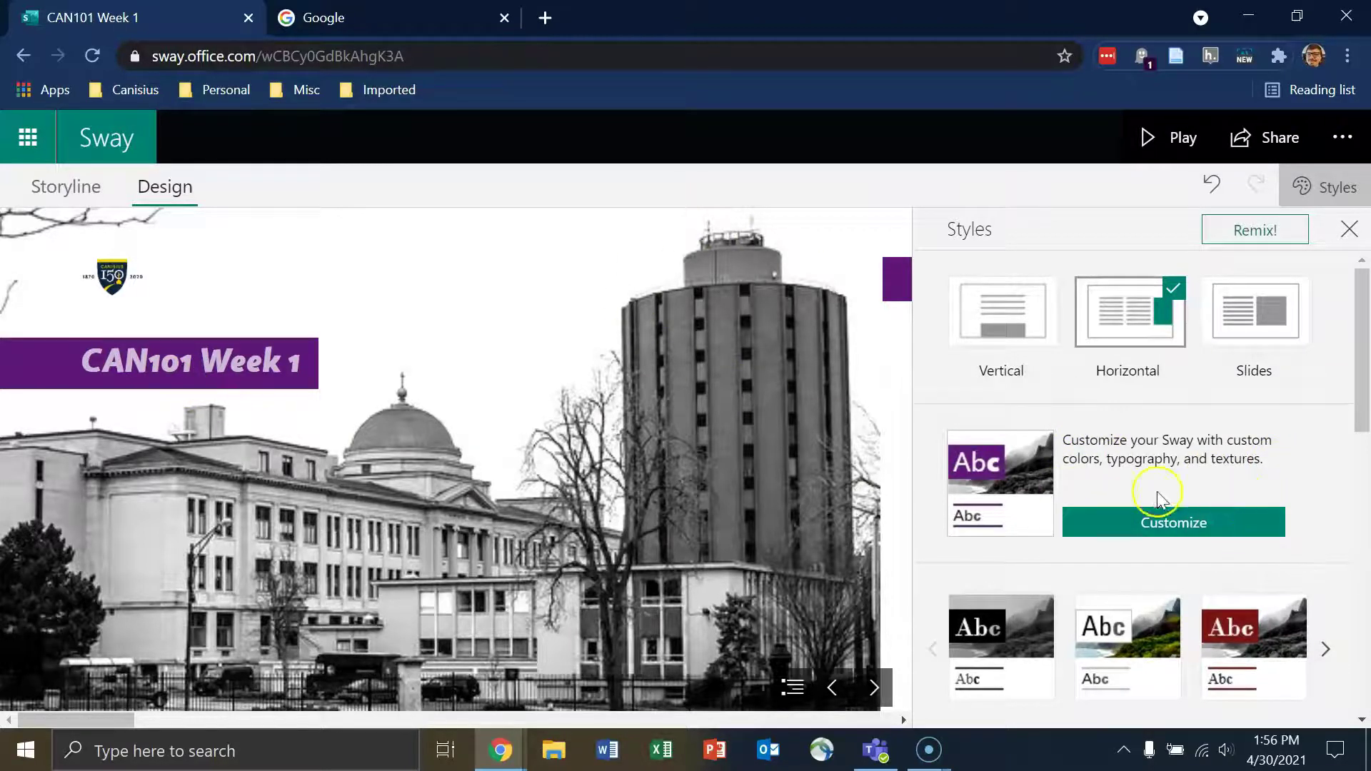
left_click(1143, 523)
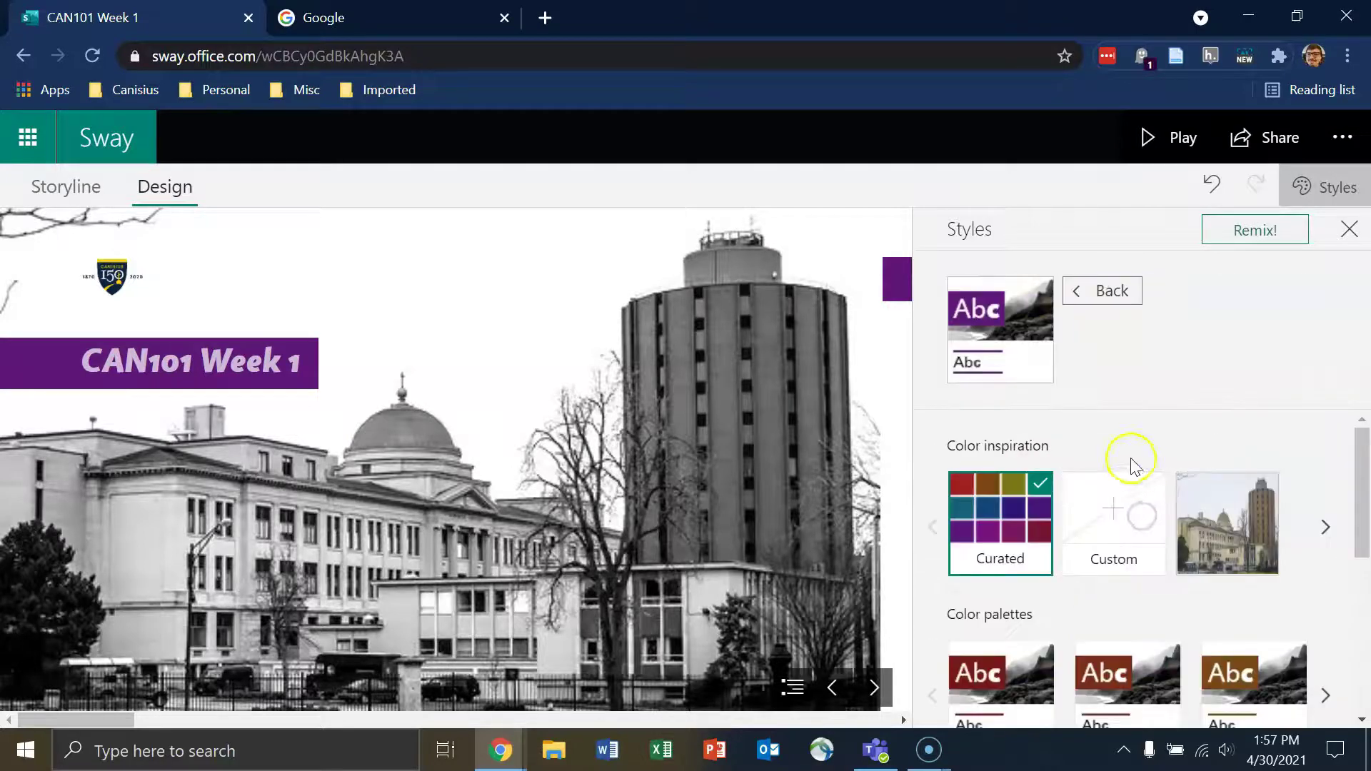
left_click(998, 532)
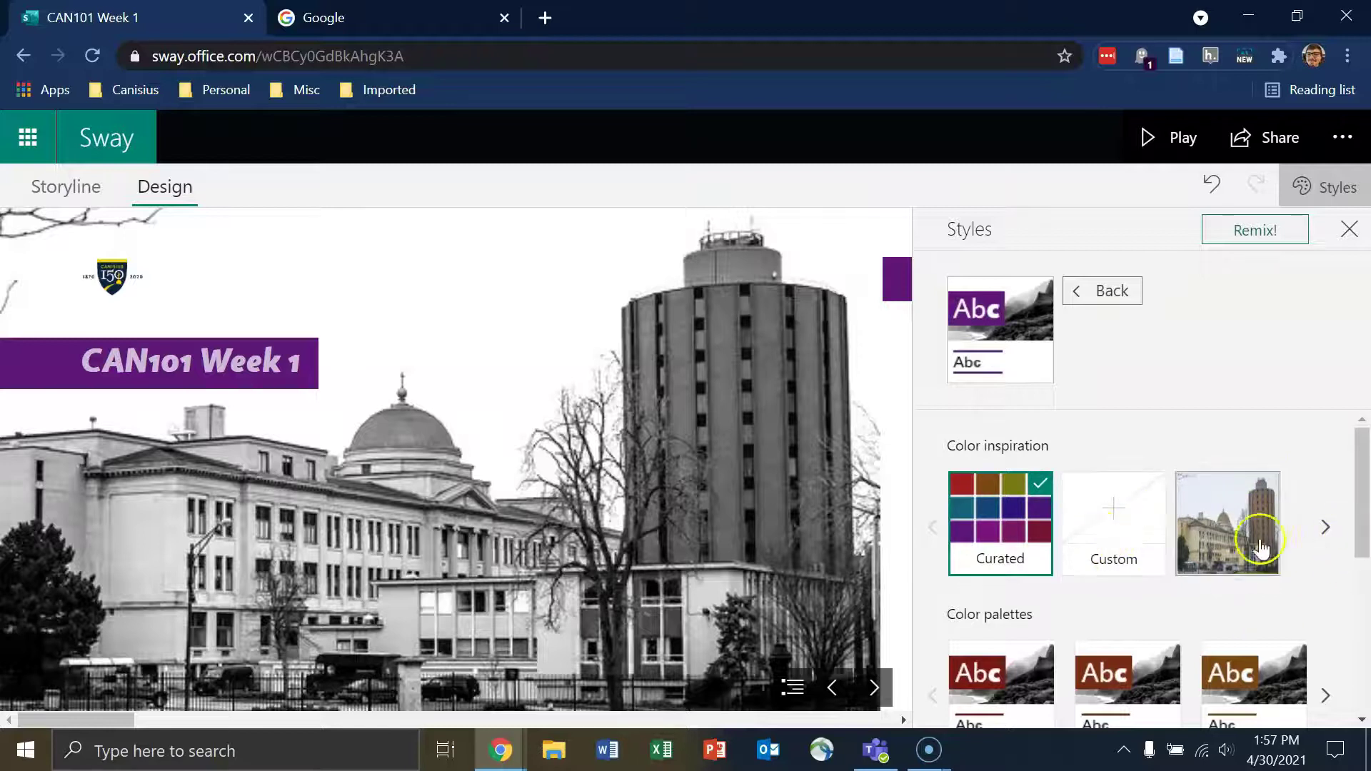
Step: Browse the images offered as color inspiration and return to the start of the row
left_click(1337, 534)
left_click(1325, 528)
left_click(1325, 528)
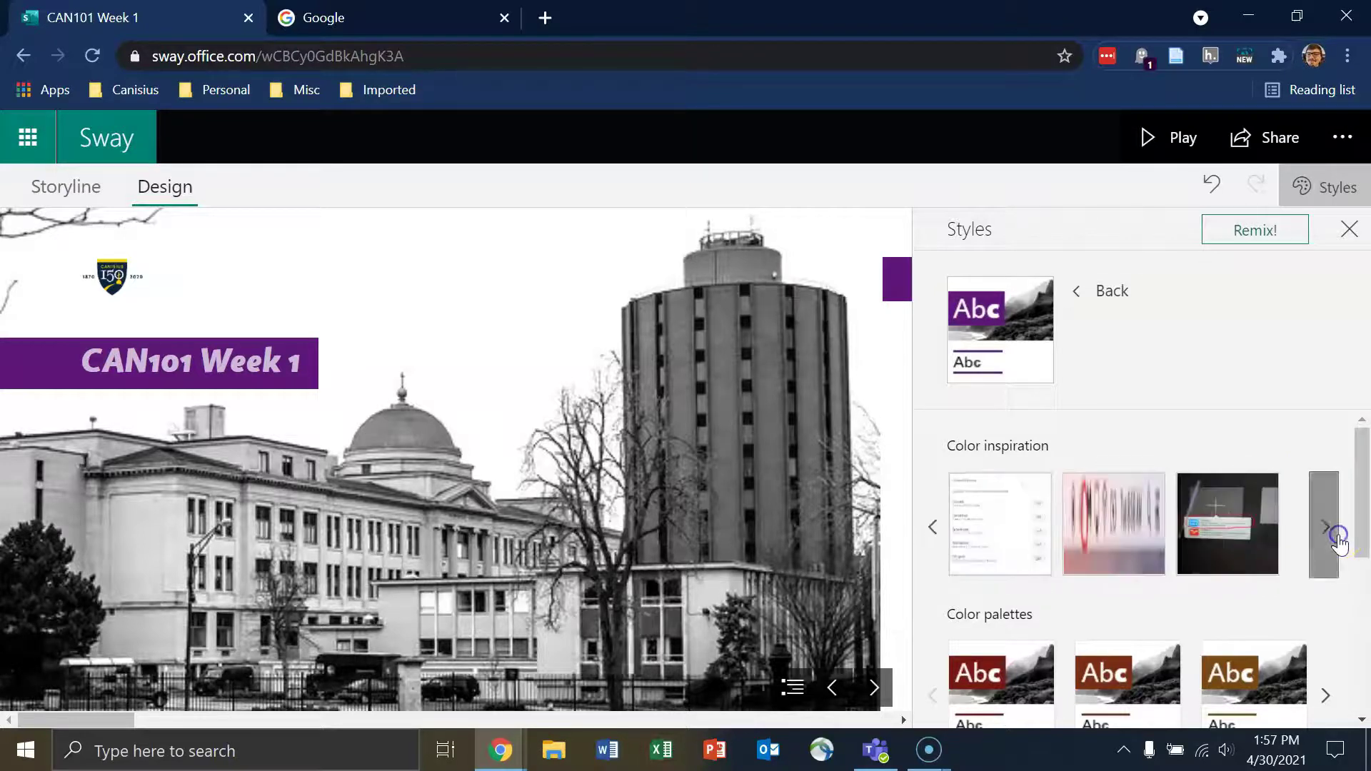
left_click(1325, 528)
left_click(1325, 528)
left_click(932, 527)
left_click(933, 527)
left_click(932, 527)
left_click(932, 527)
left_click(932, 527)
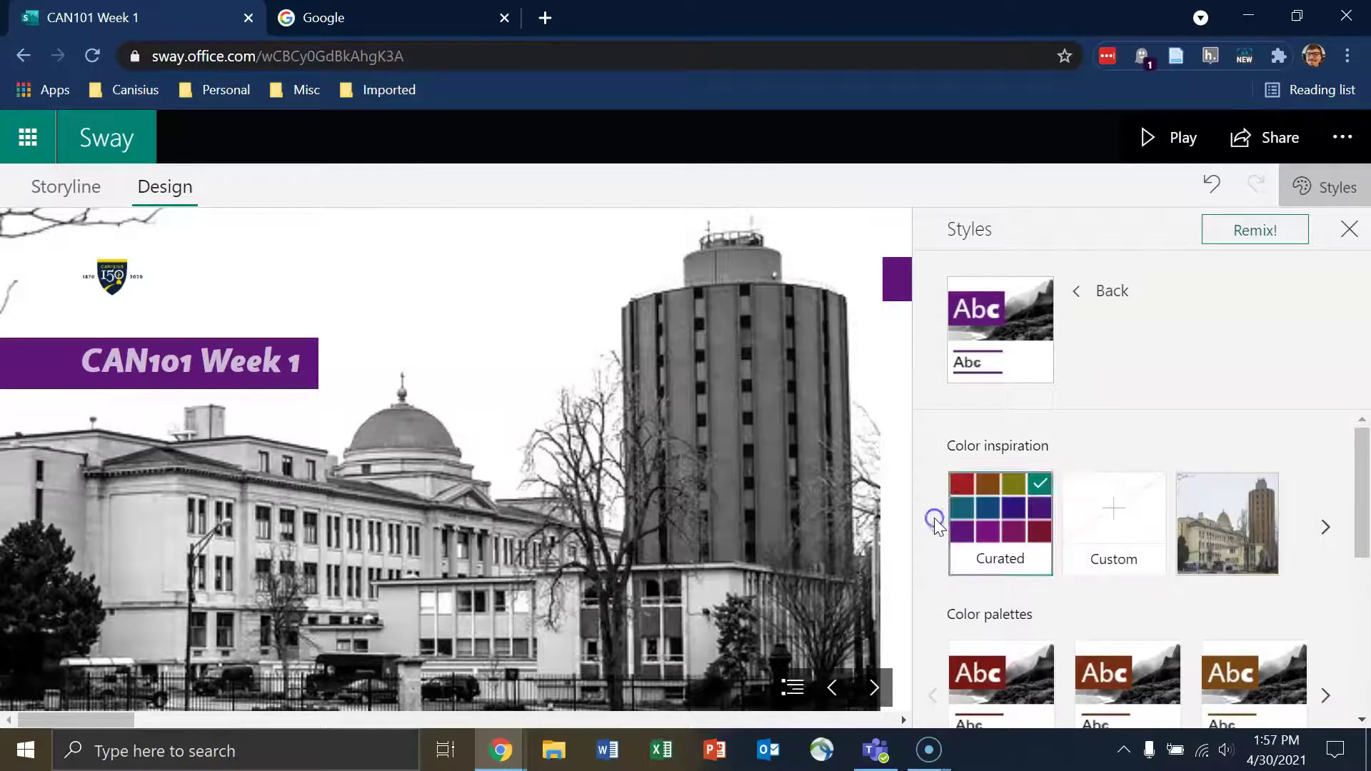
Step: Use the Canisius 150 logo as color inspiration and apply the bright yellow palette with a black background
left_click(1326, 528)
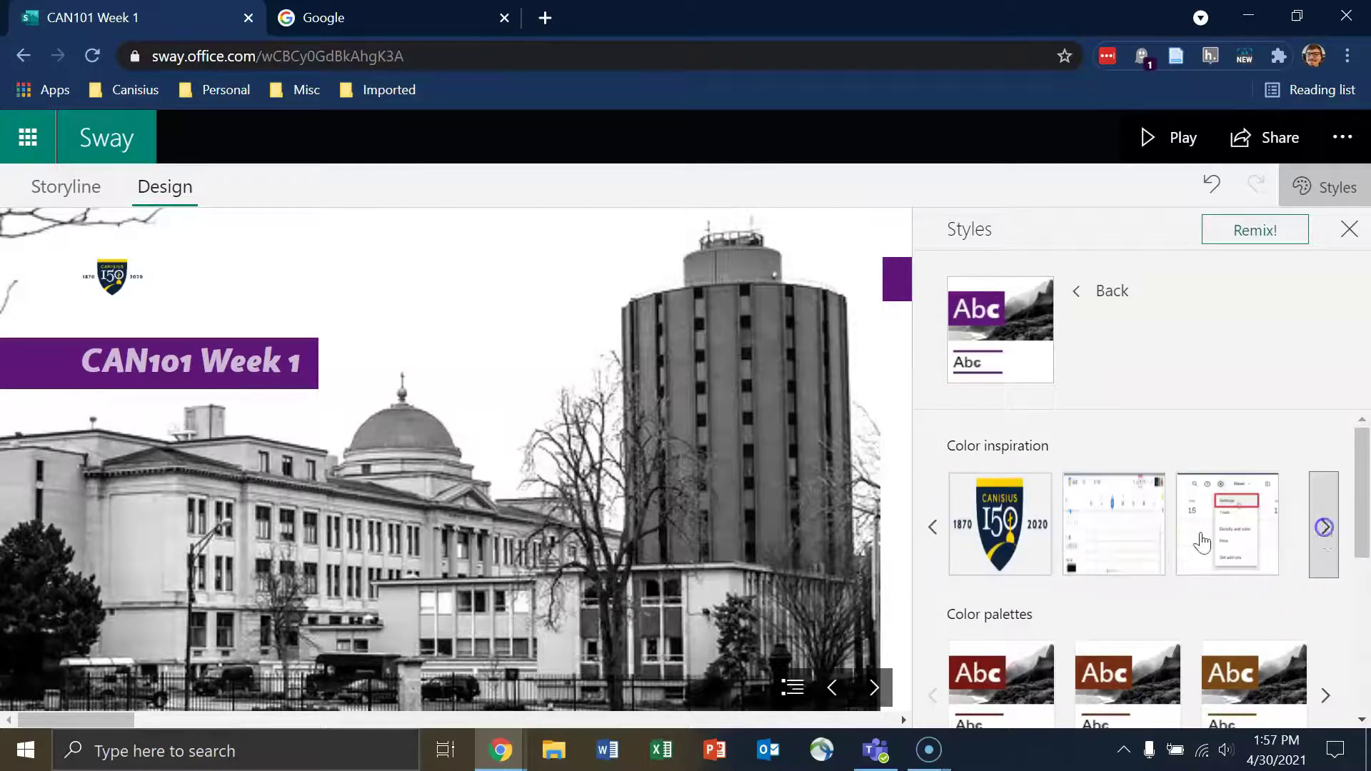
left_click(1012, 521)
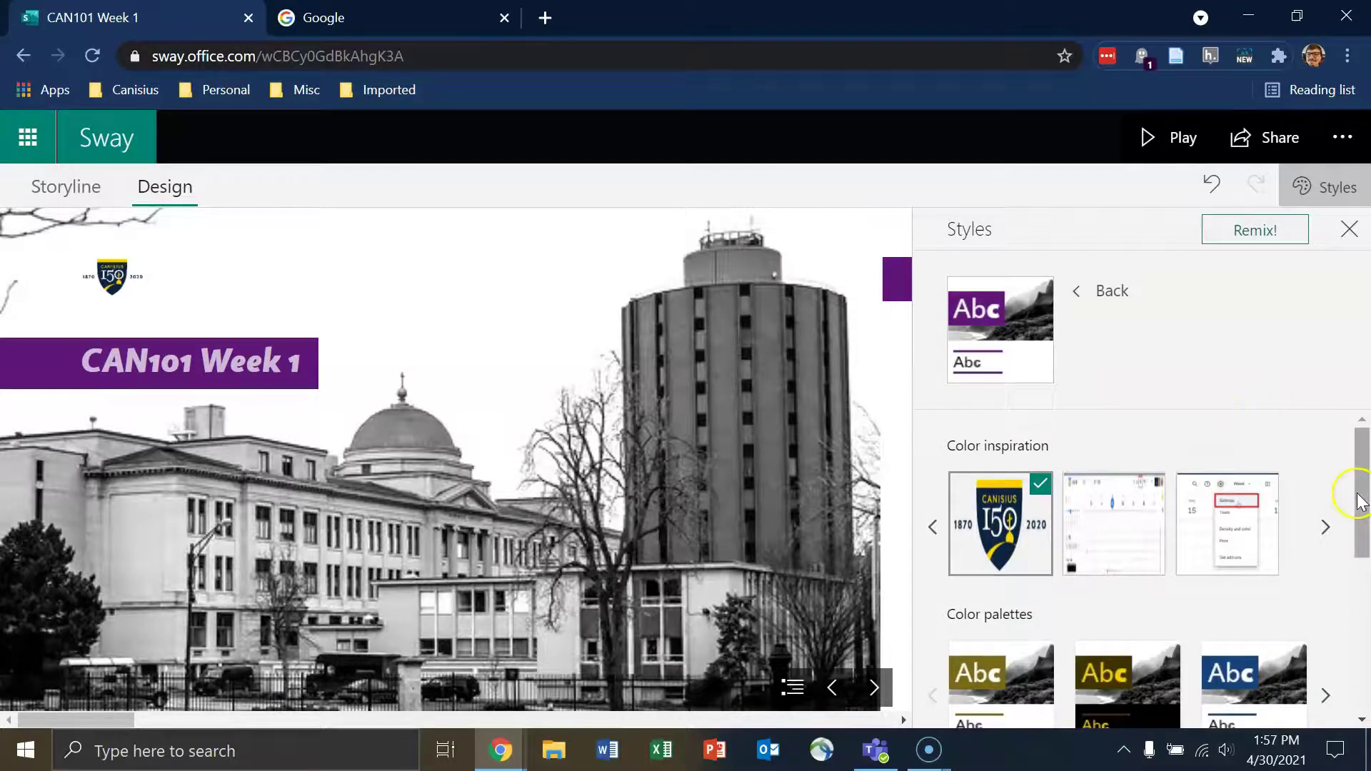
scroll(1357, 465, "down", 2)
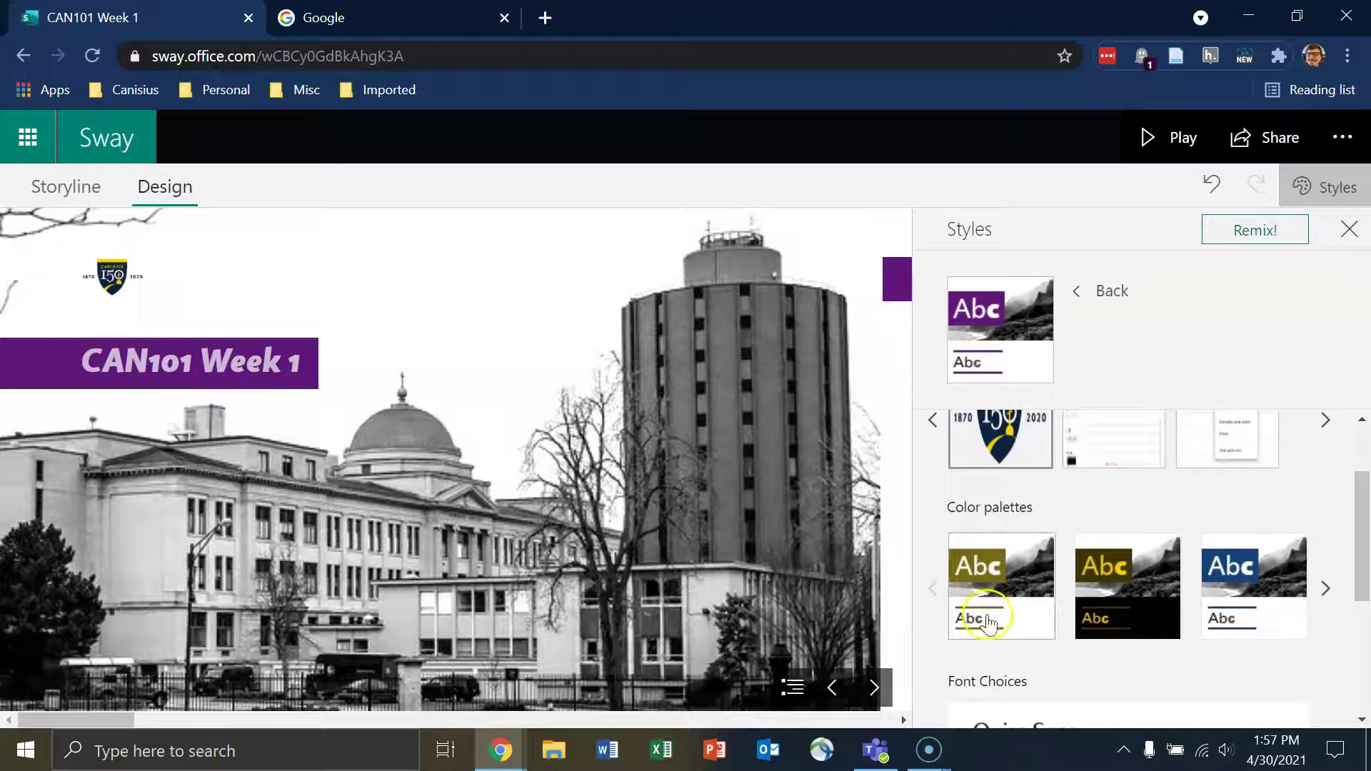
left_click(1326, 590)
left_click(988, 612)
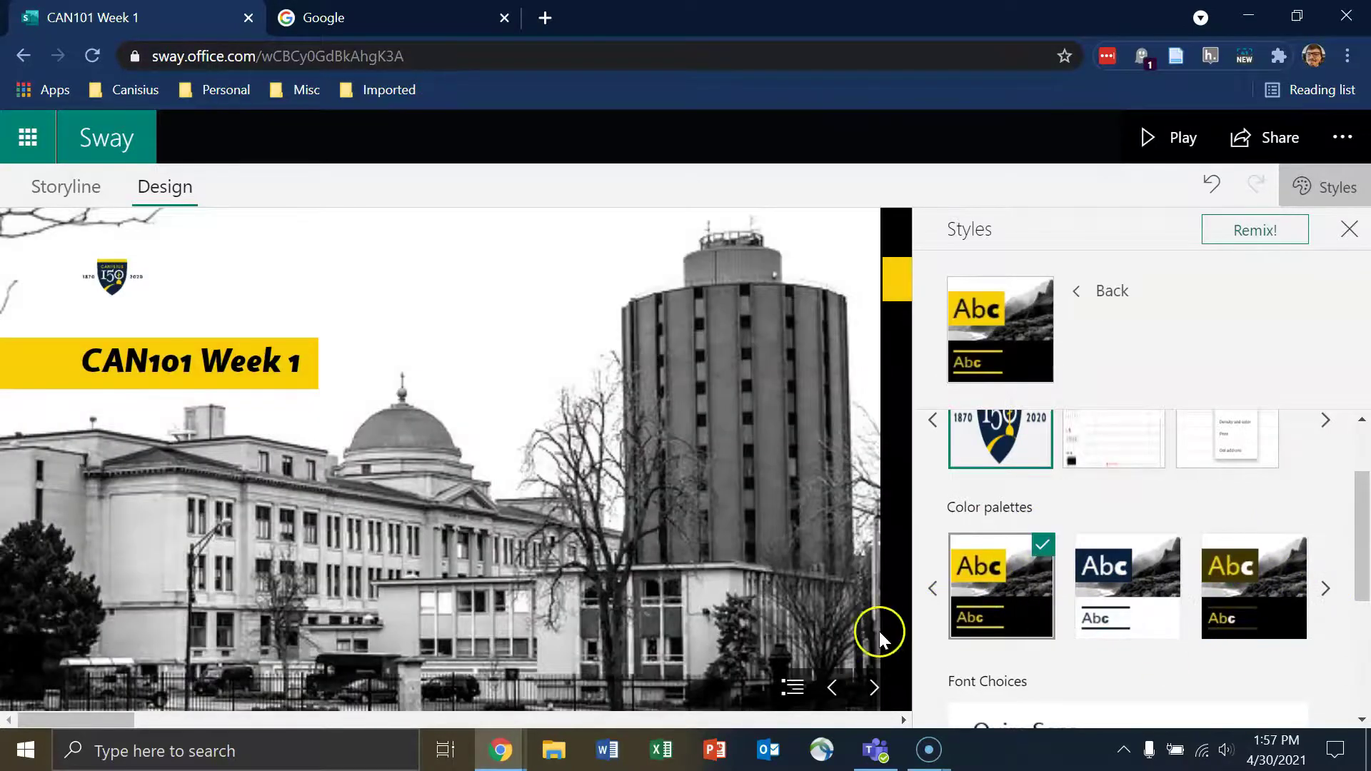
Step: Page ahead through the Sway to check the new color palette and return to the title page
left_click(874, 689)
left_click(872, 691)
left_click(872, 690)
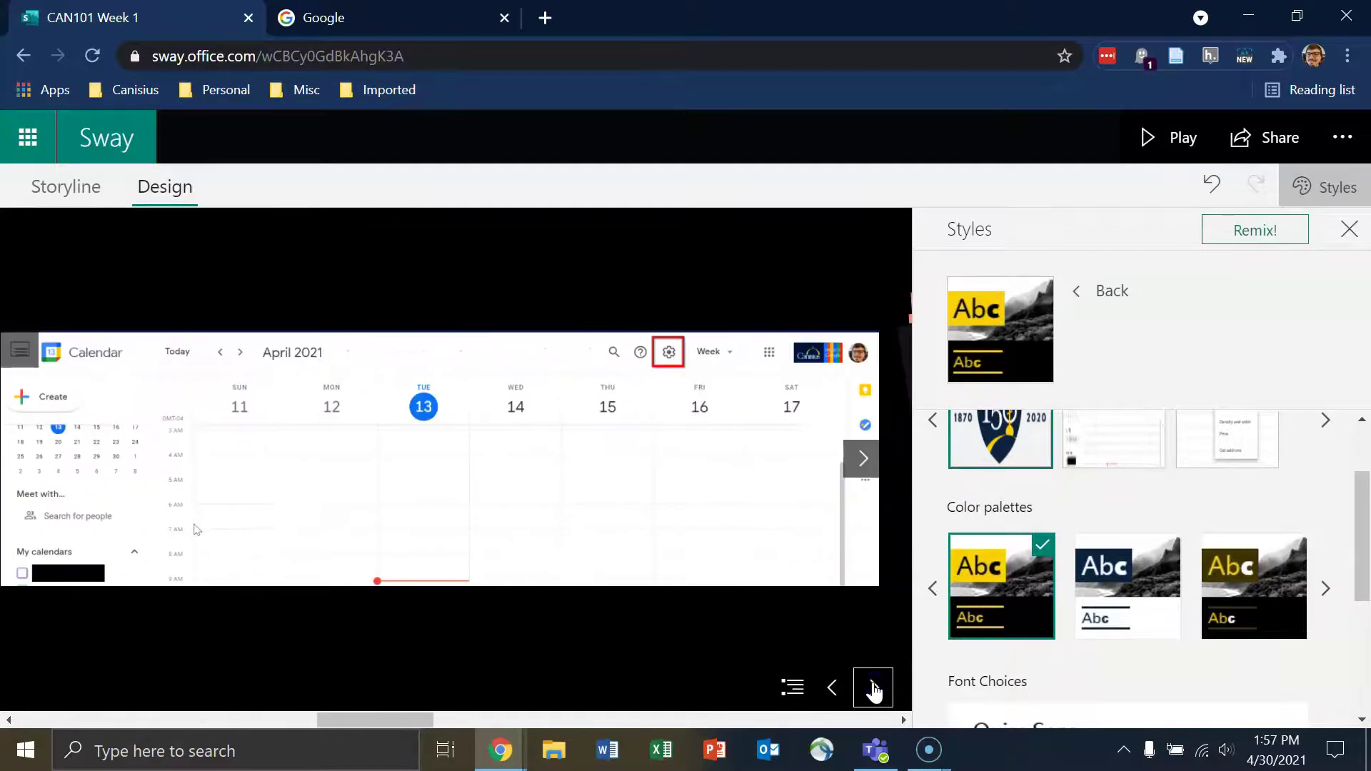
left_click(833, 688)
left_click(841, 689)
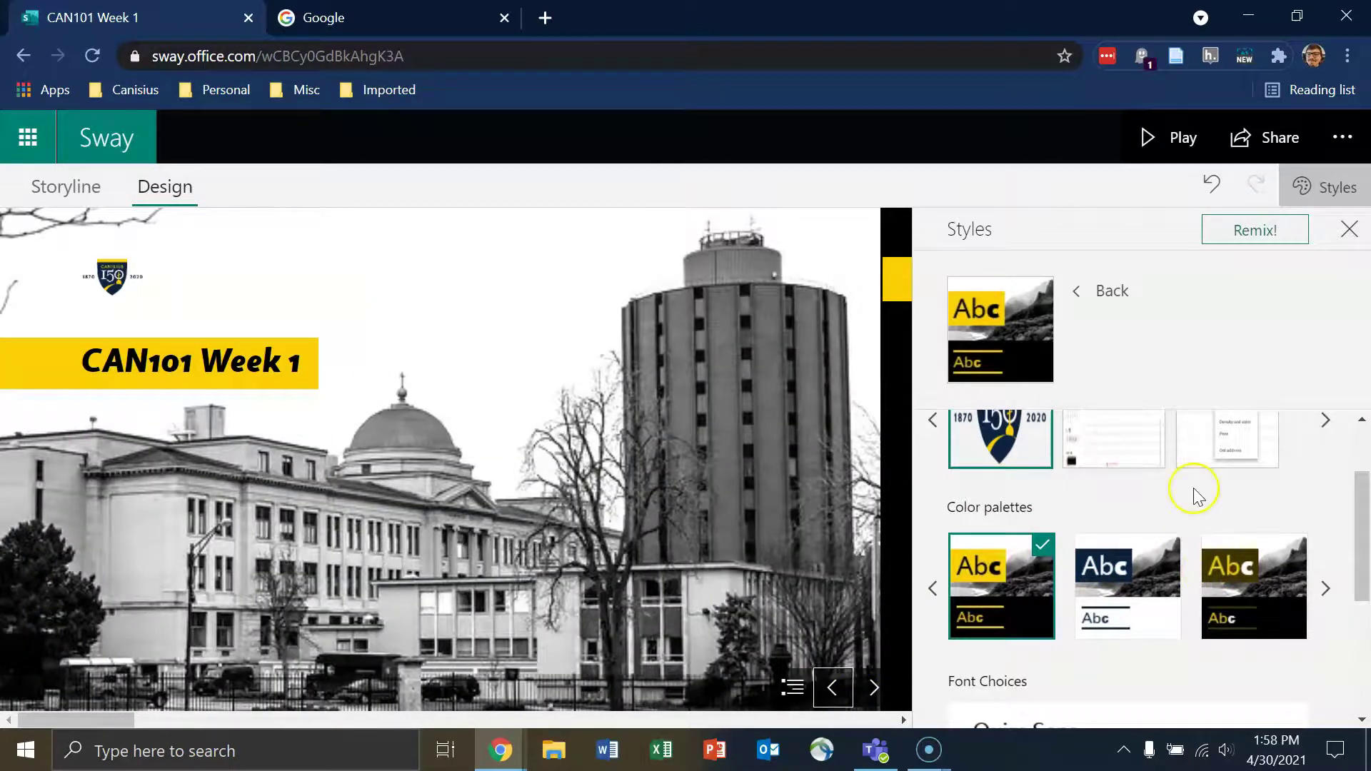
Step: Change the Sway's font choice to the Rennie Mackintosh and Univers pairing
scroll(1194, 489, "down", 3)
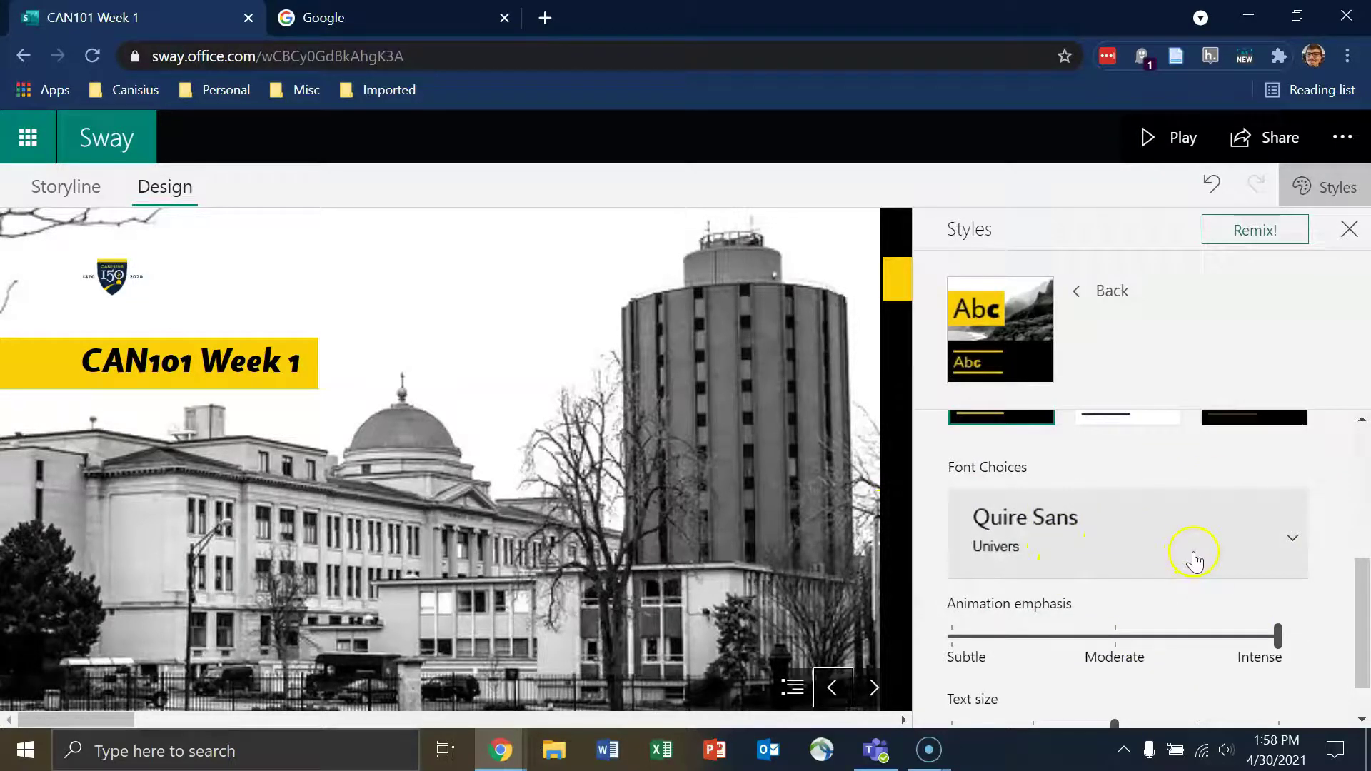
left_click(1228, 555)
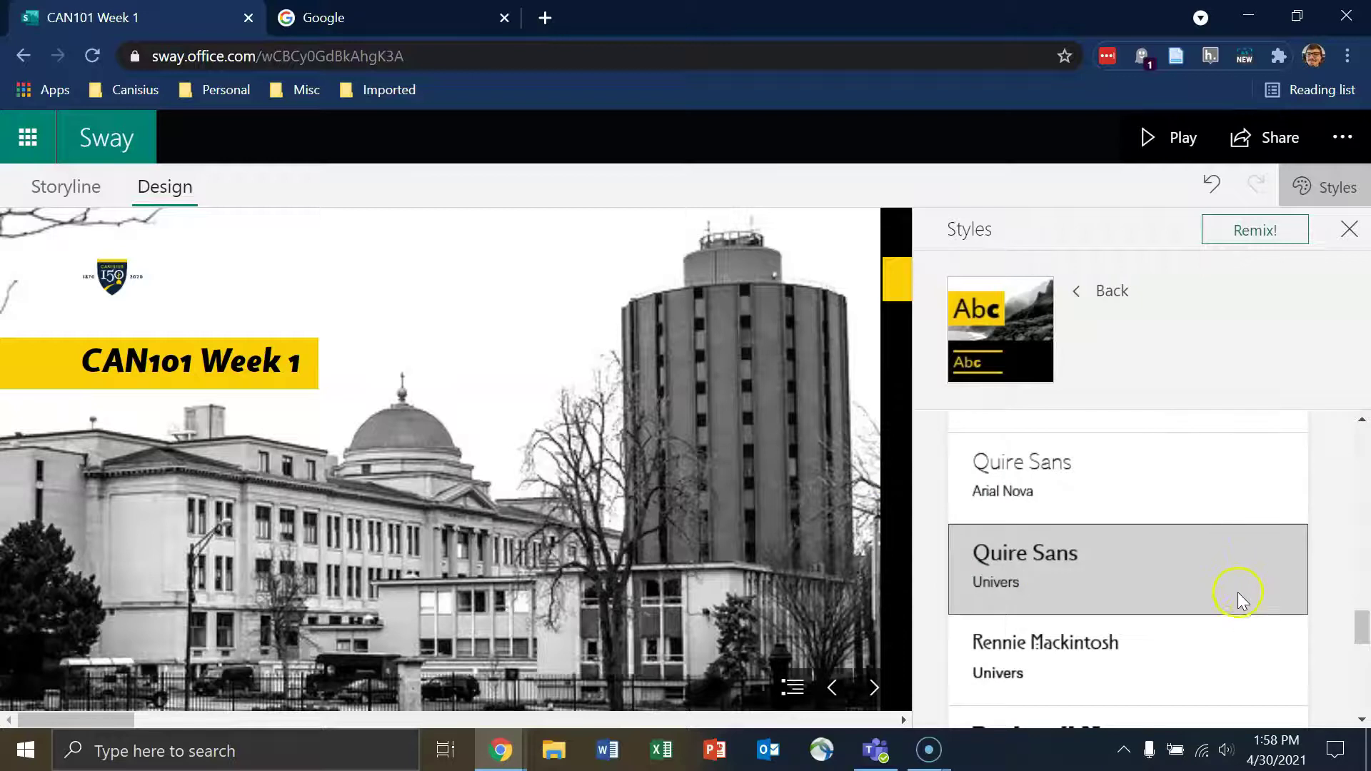
scroll(1206, 571, "down", 2)
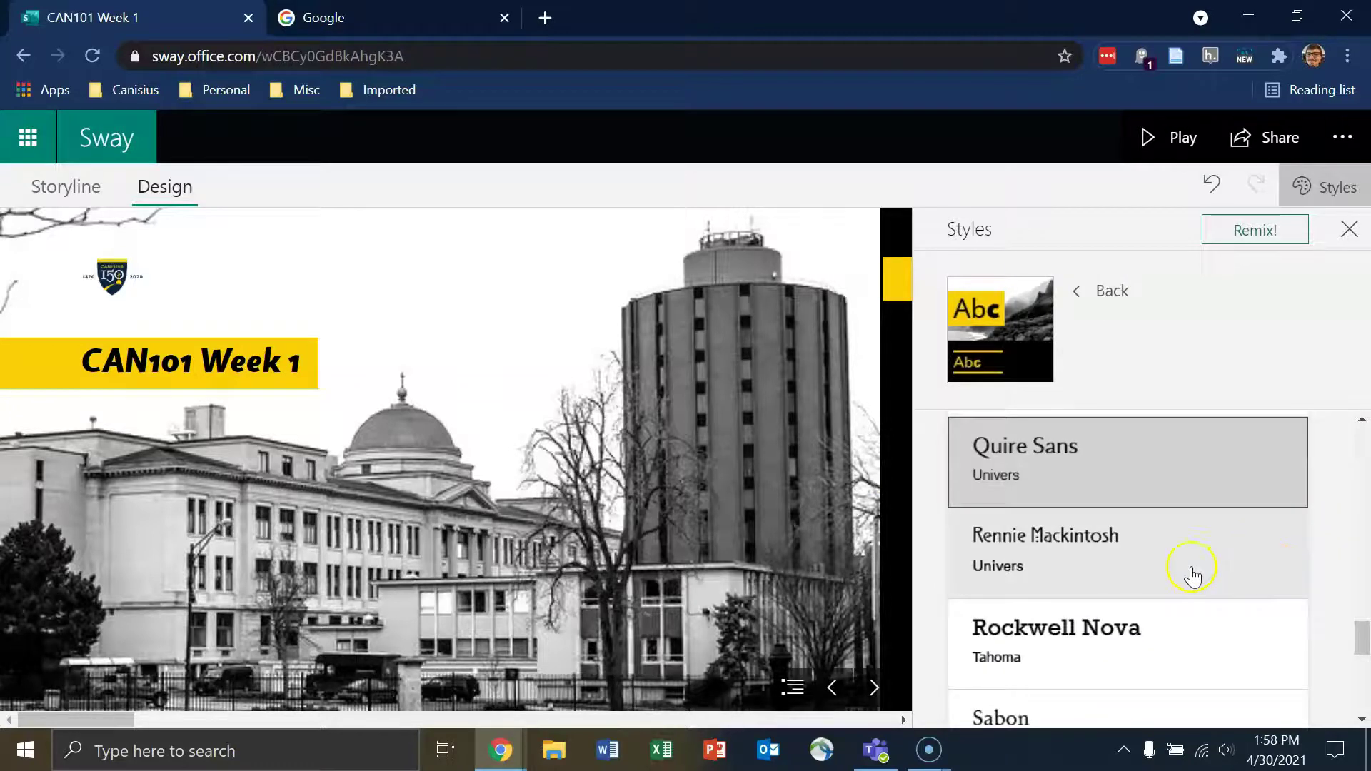
left_click(1131, 568)
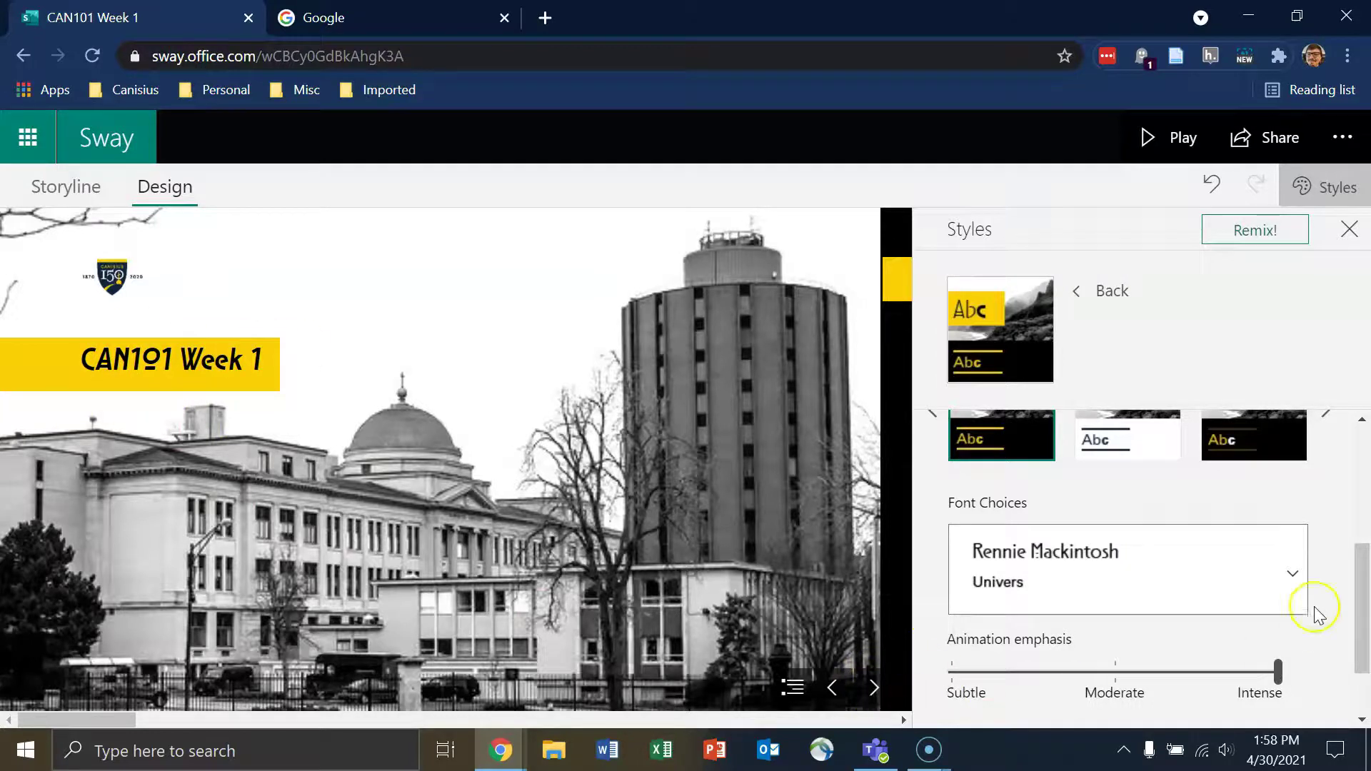
Step: With the animation emphasis at Intense, preview the Introduction and advance through the calendar screenshots slideshow
scroll(1342, 576, "down", 1)
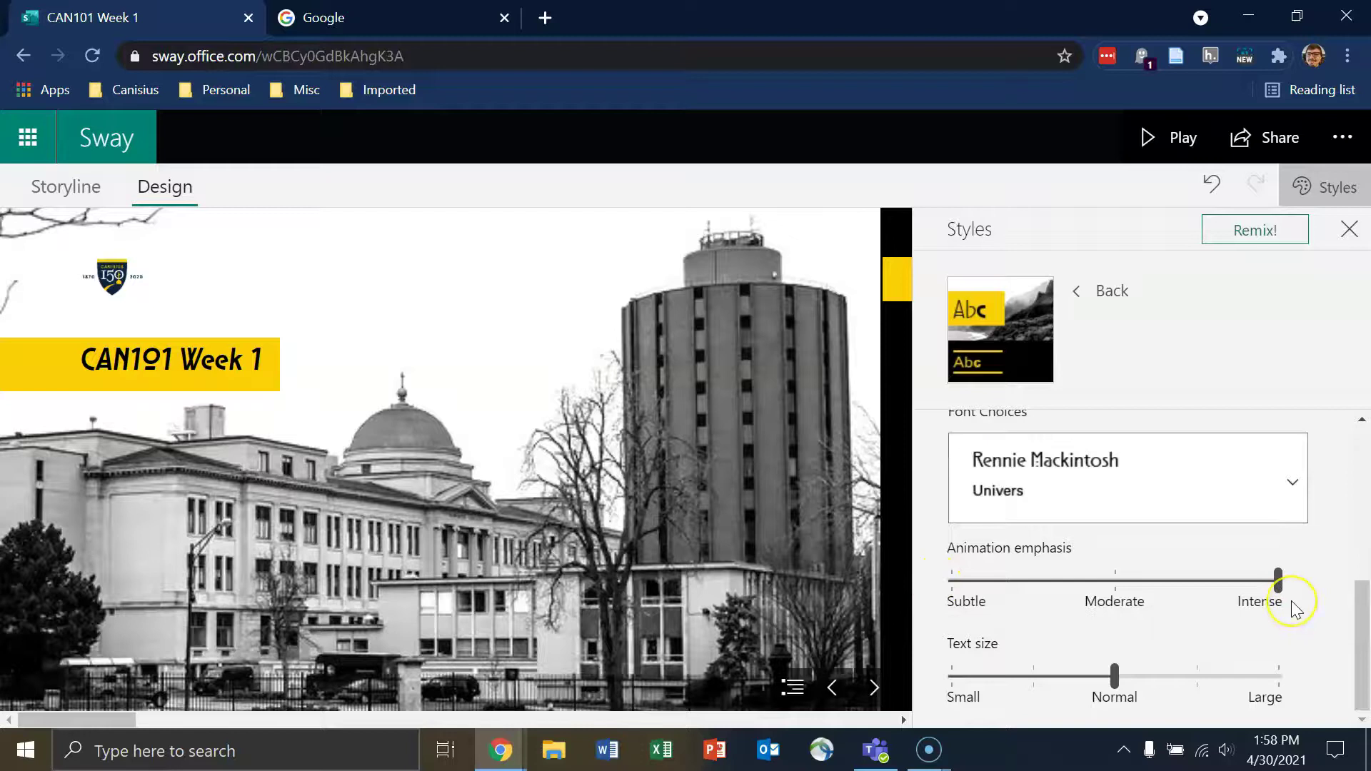
left_click(1262, 595)
left_click(875, 687)
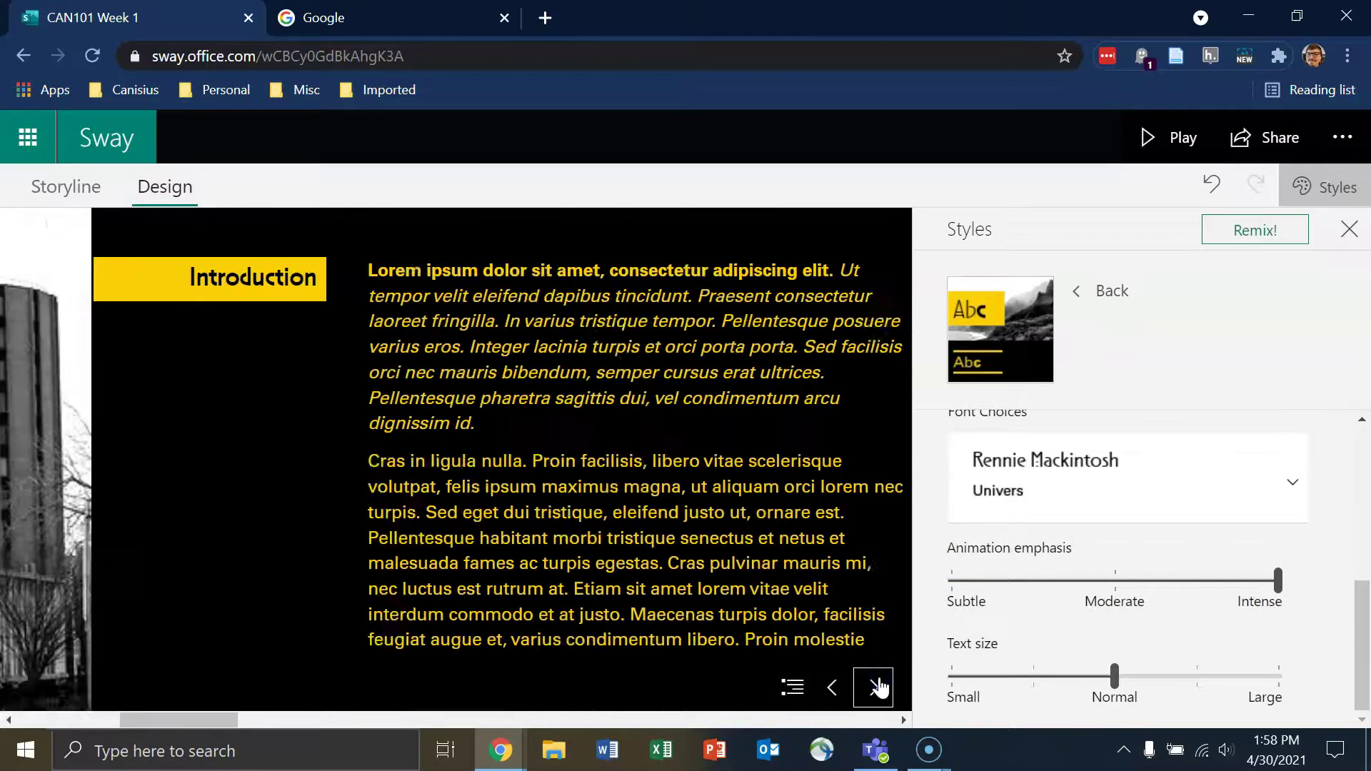
left_click(876, 687)
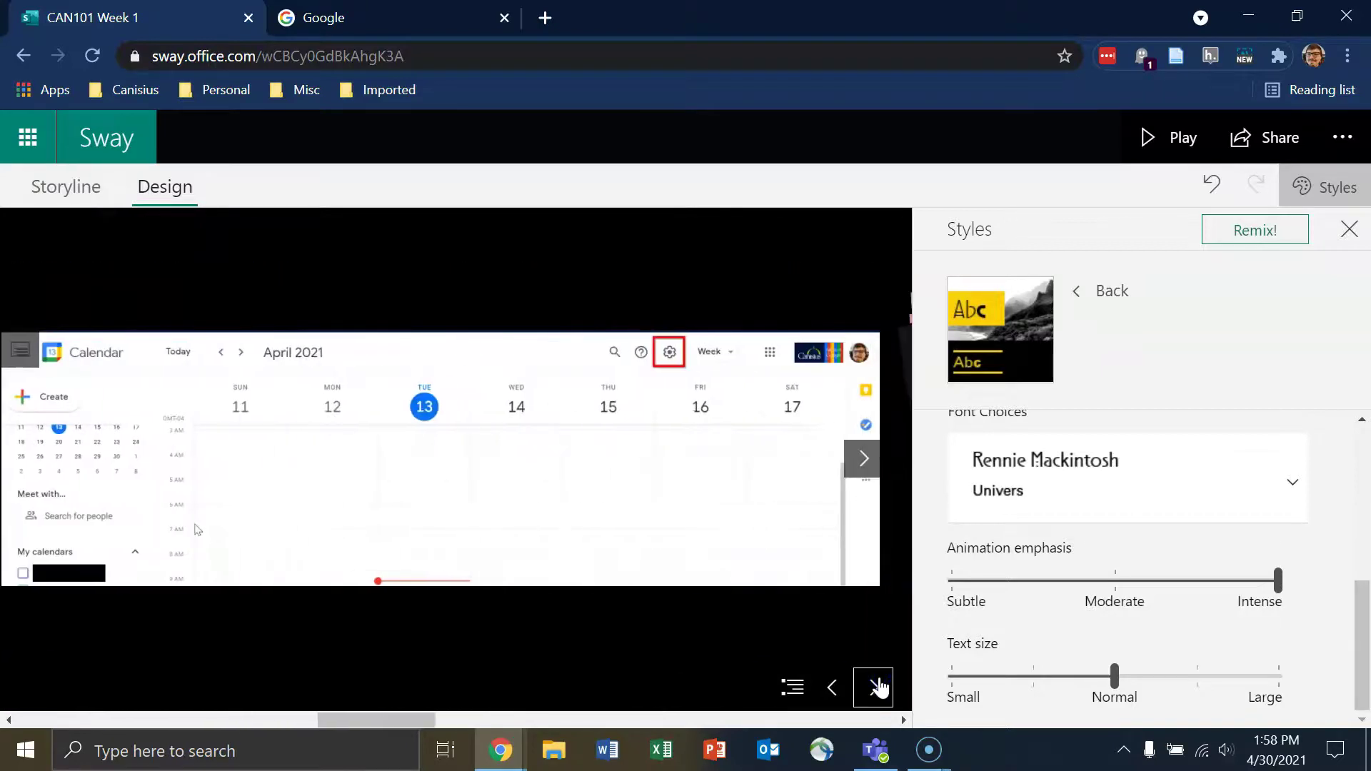
left_click(857, 459)
left_click(857, 459)
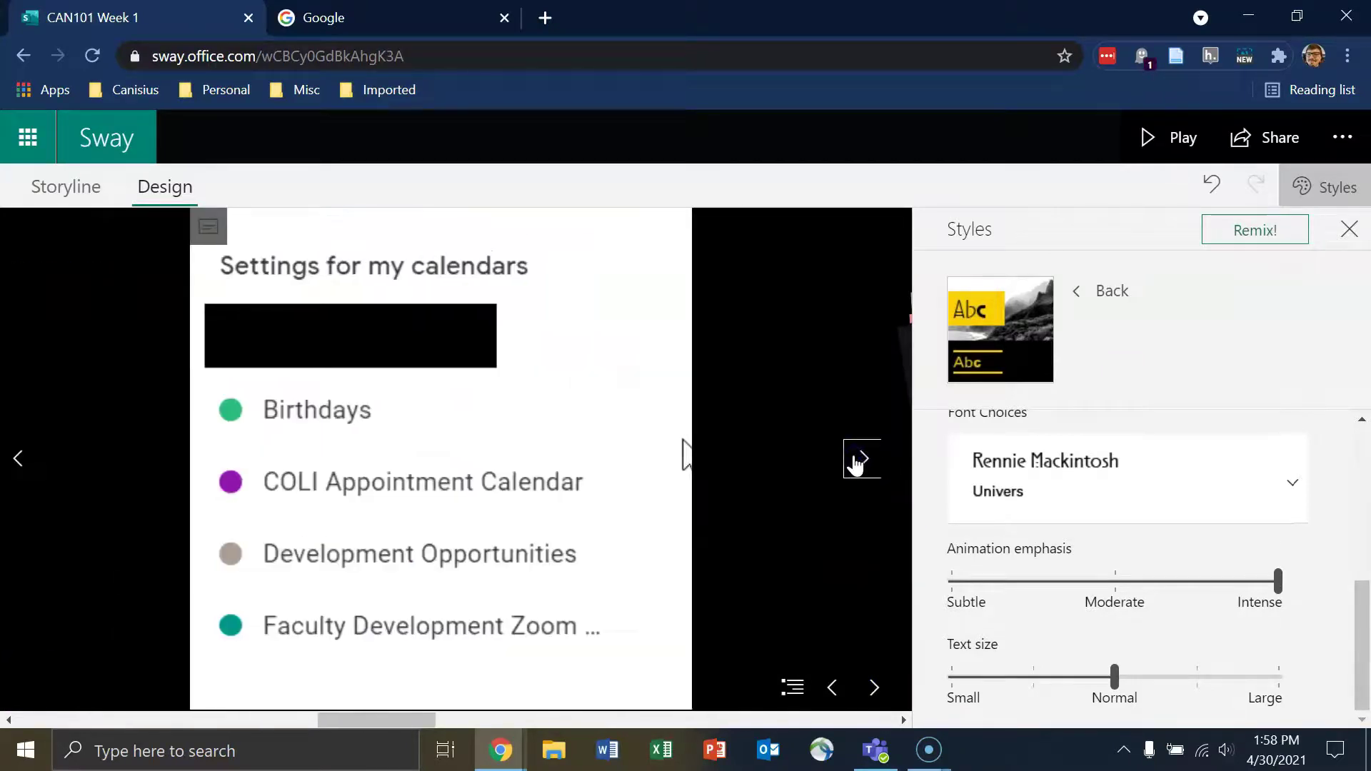
Step: Move on to the Stack group, flip through its first cards, and page back to the title page
left_click(872, 687)
left_click(883, 691)
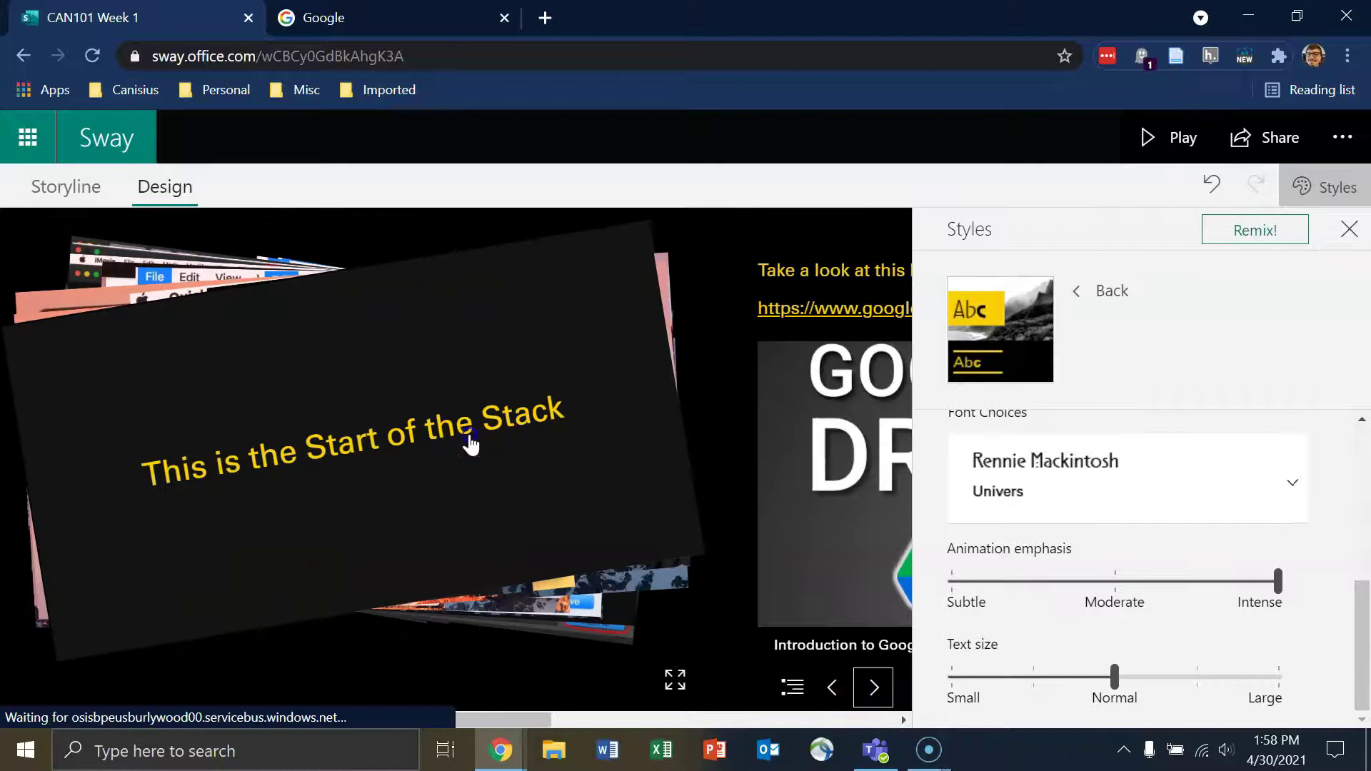
left_click(468, 443)
left_click(469, 443)
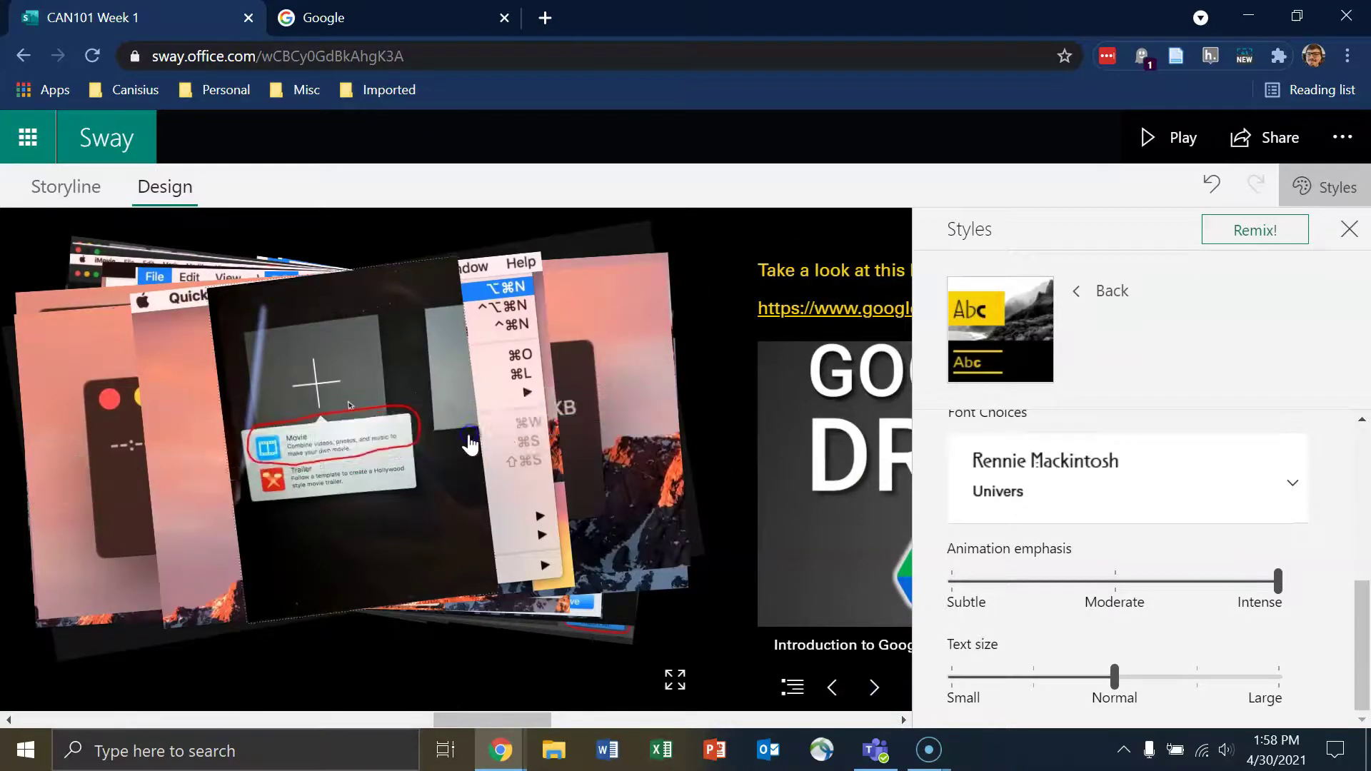
left_click(872, 687)
left_click(833, 686)
left_click(833, 687)
left_click(832, 687)
left_click(833, 687)
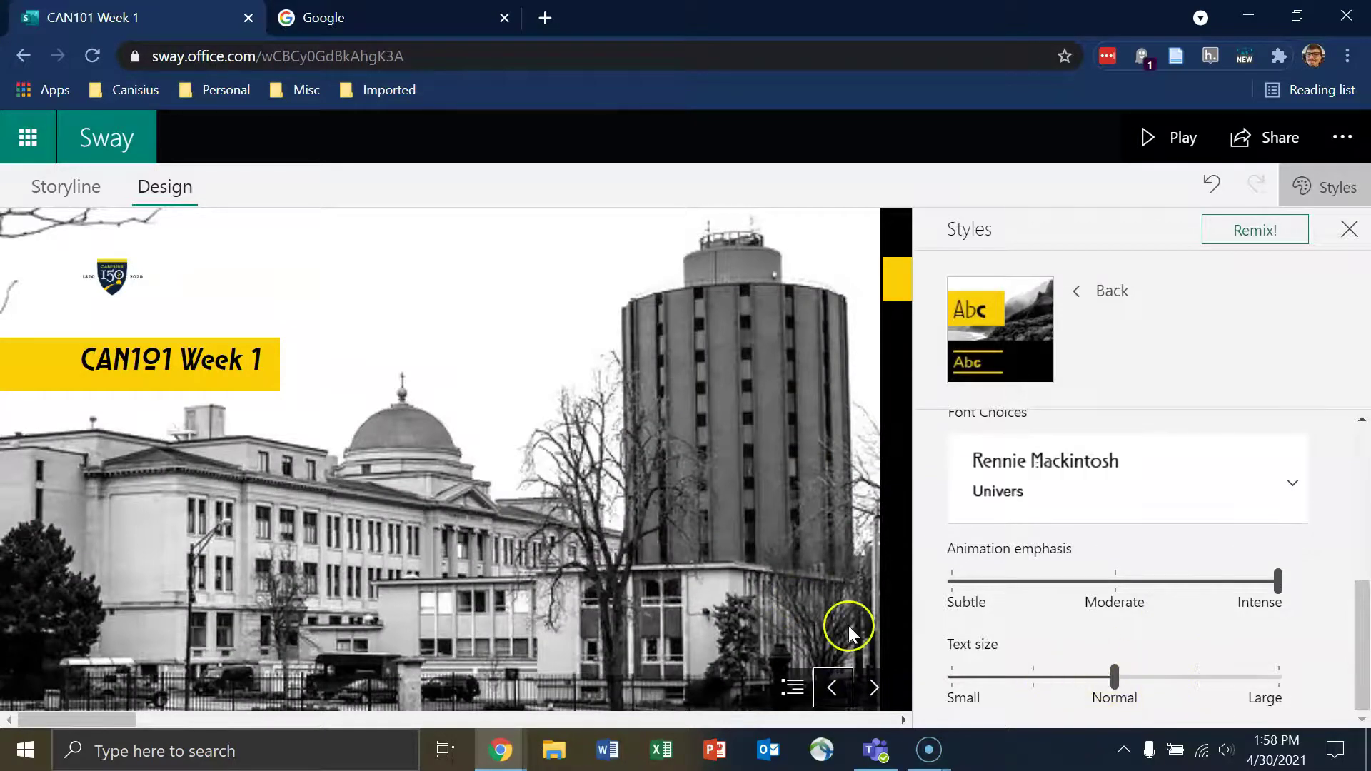
Step: Leave the style customization options and play the Sway as its viewers will see it
left_click(1109, 291)
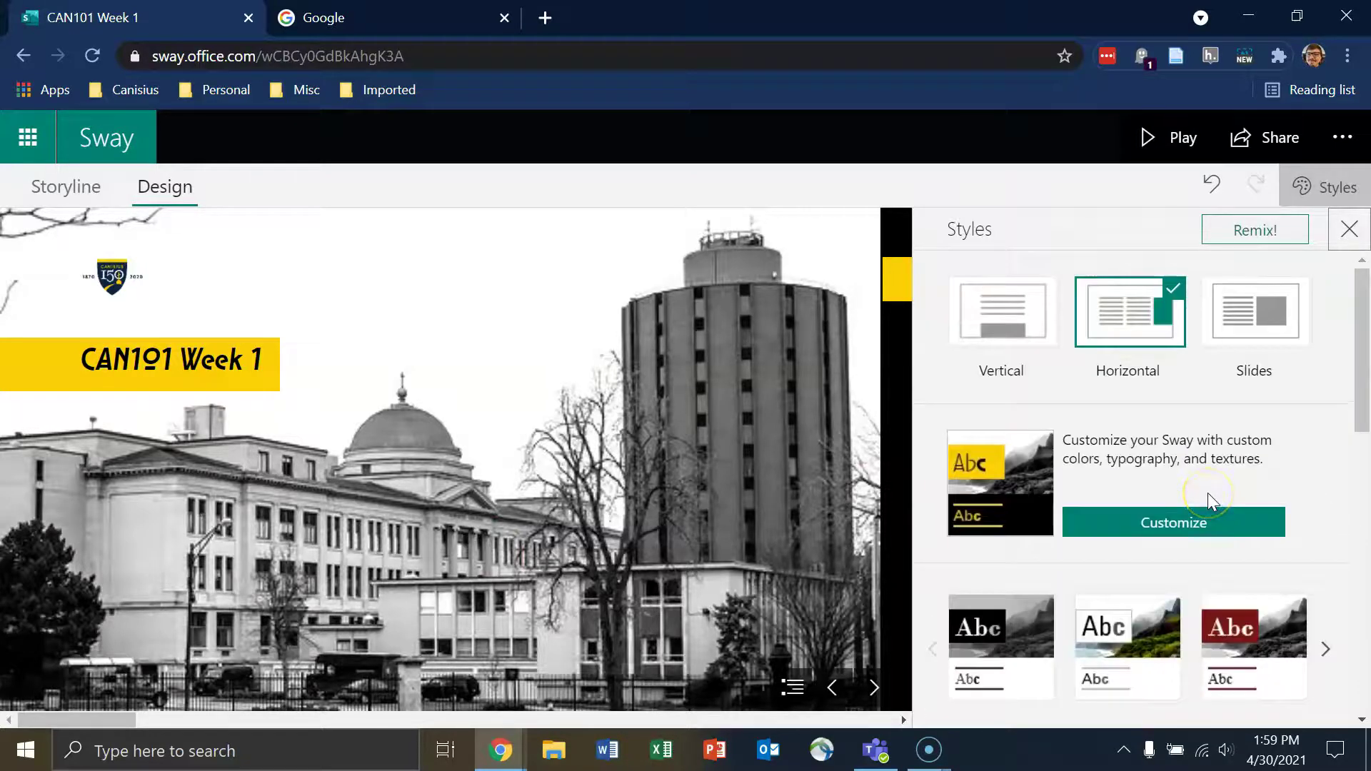
left_click(1165, 156)
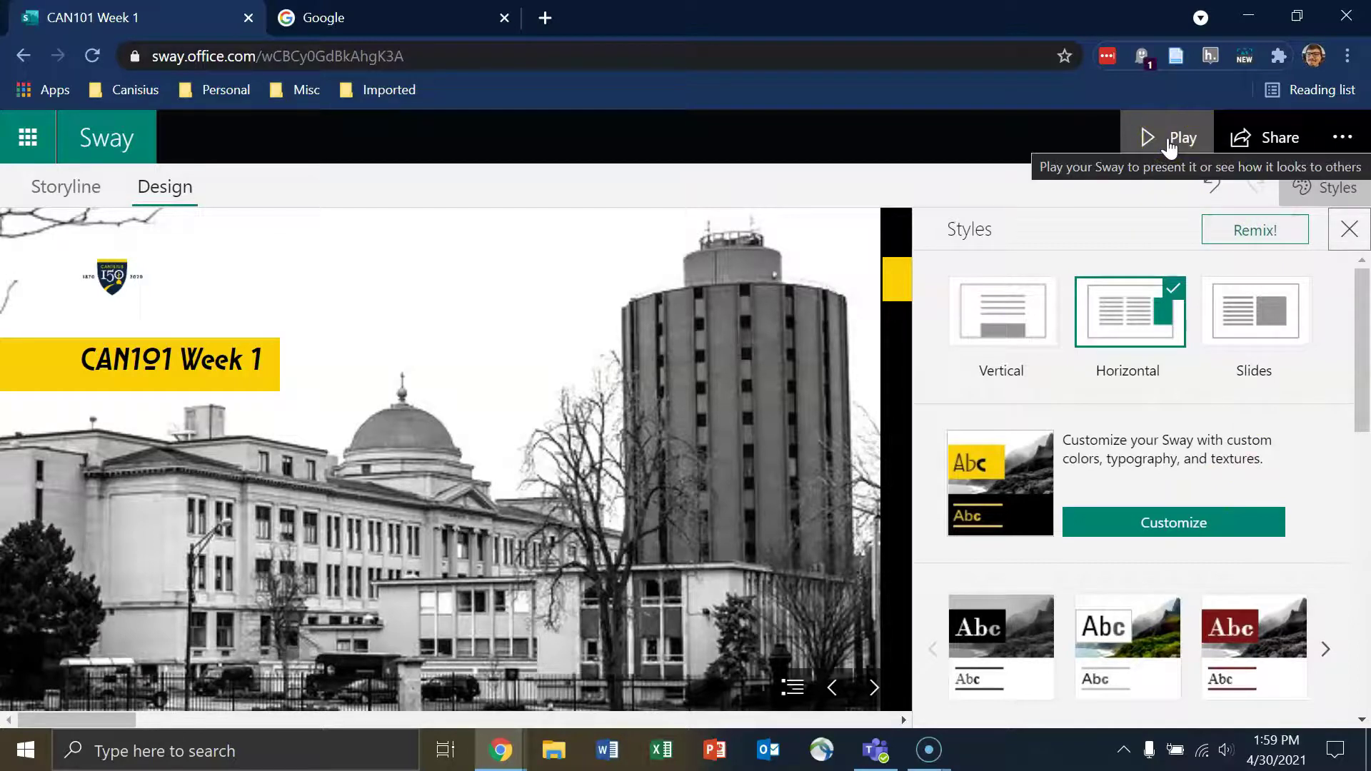
left_click(1169, 143)
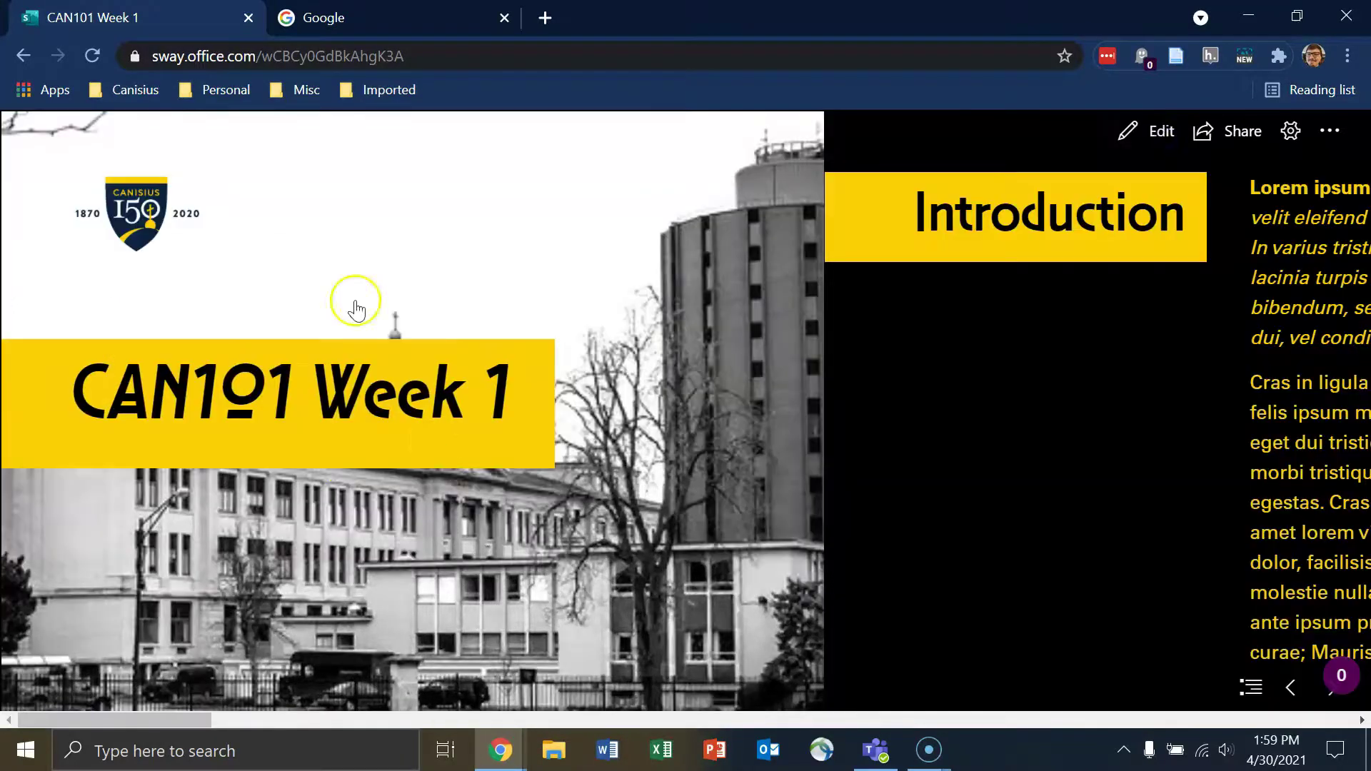
Step: Advance past the Introduction, browse the calendar screenshots slideshow forward and back, and move on to the Stack group
left_click(1330, 686)
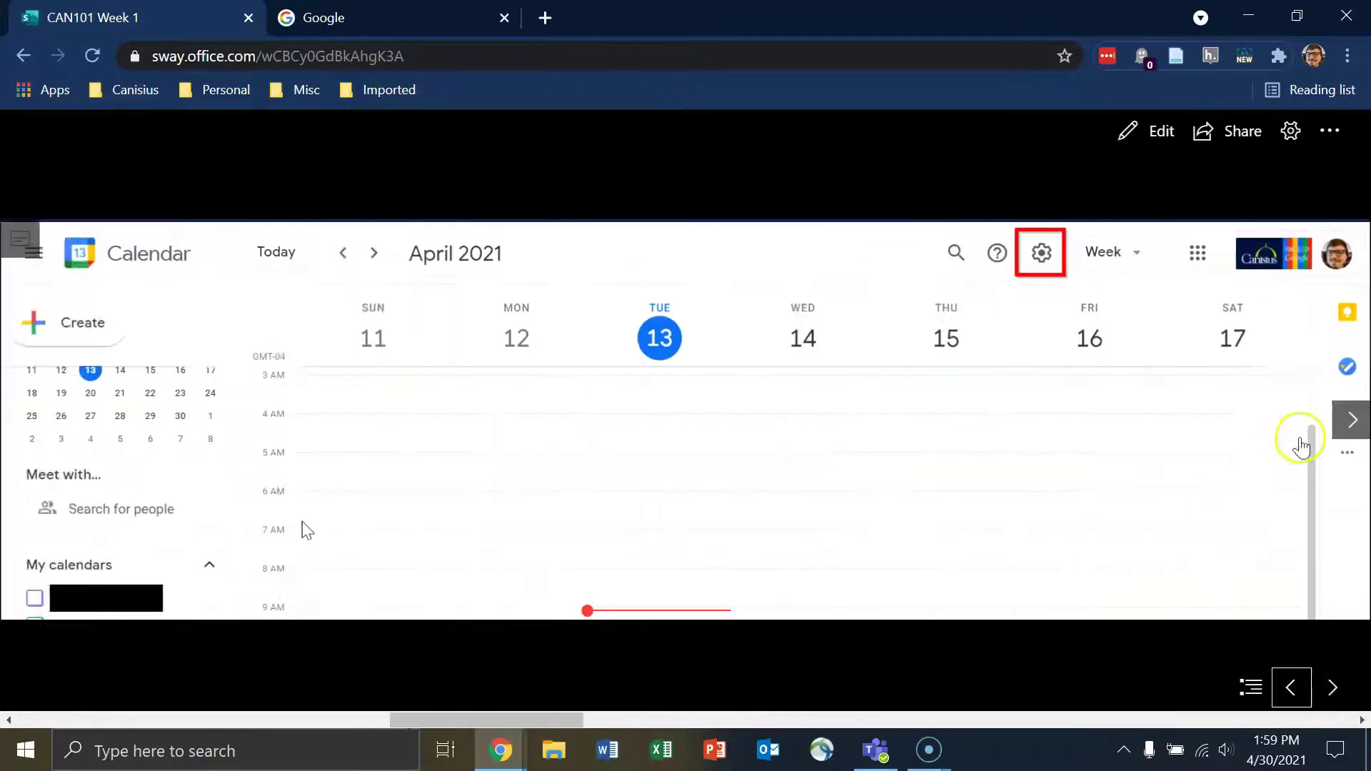
left_click(1348, 421)
left_click(1346, 422)
left_click(1339, 422)
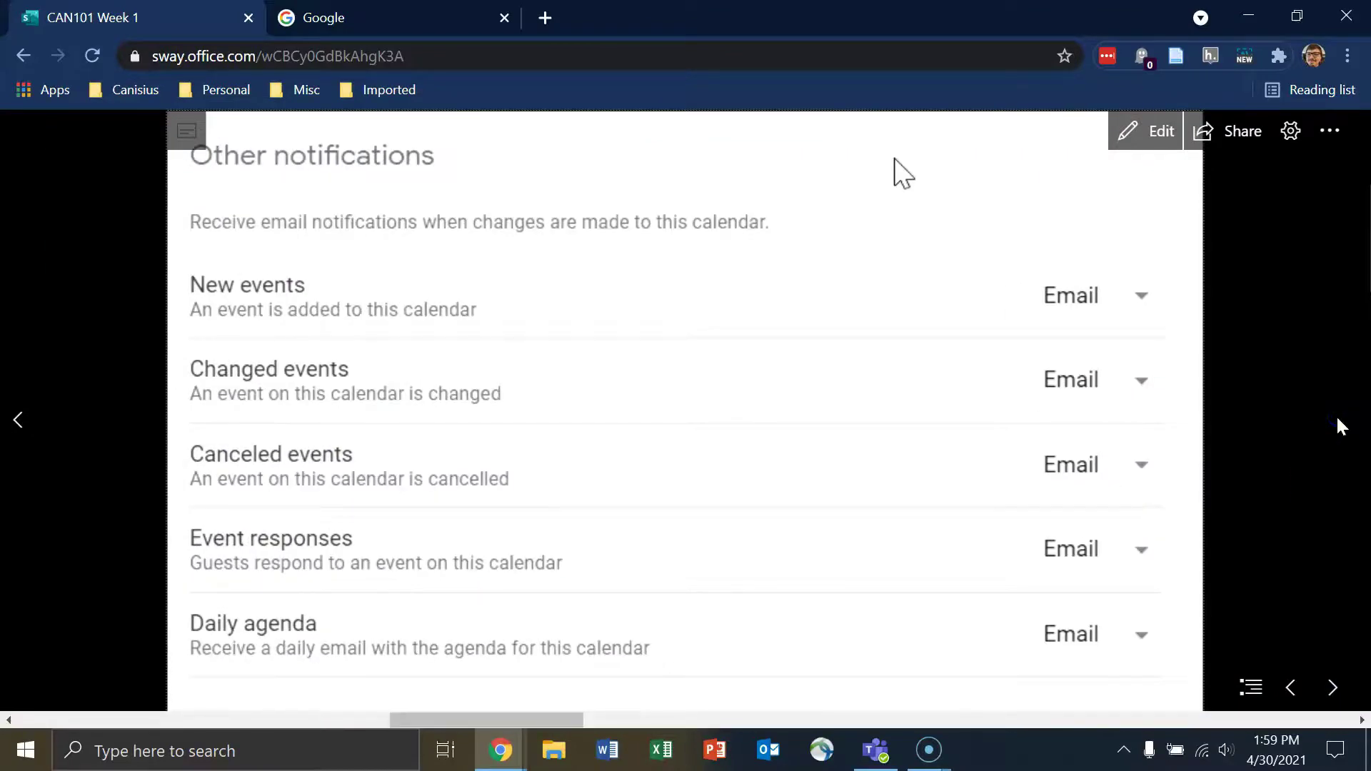
left_click(1332, 687)
left_click(1239, 687)
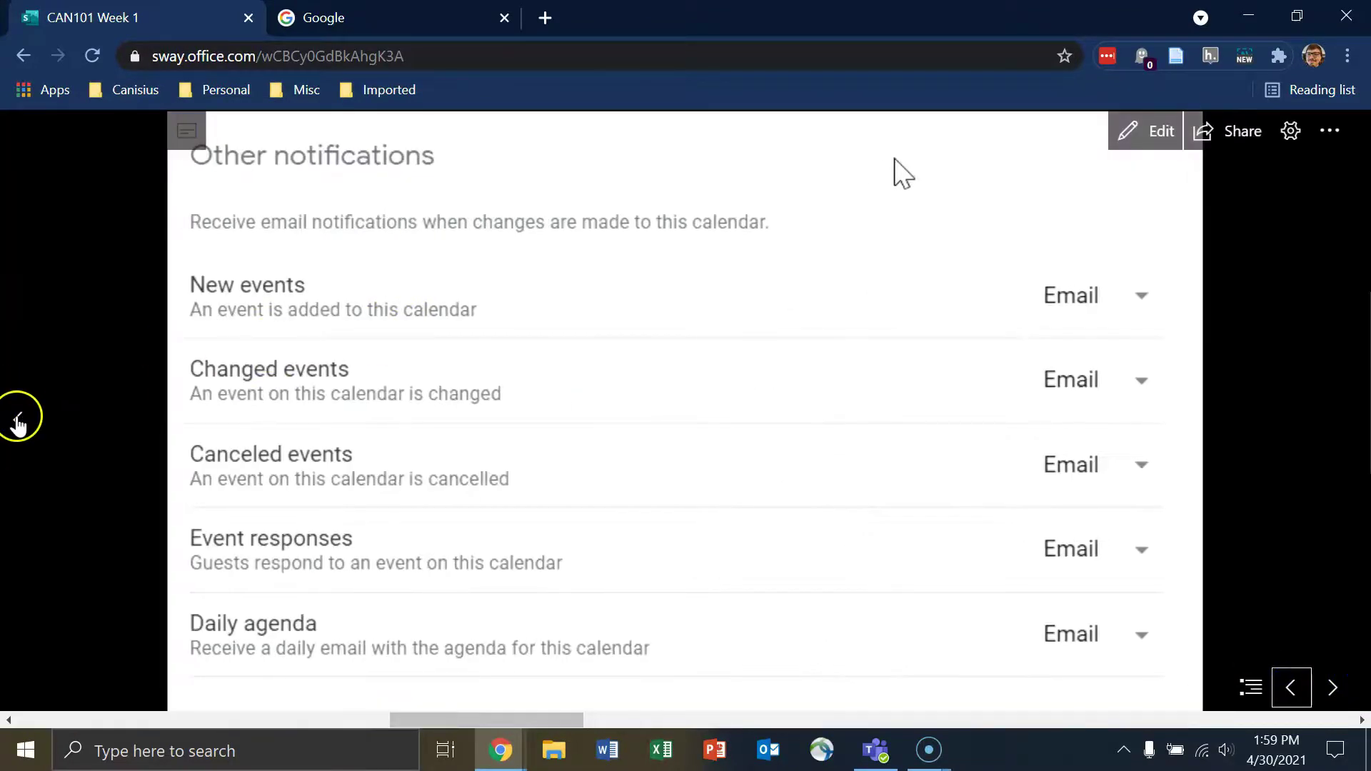
left_click(19, 420)
left_click(1319, 711)
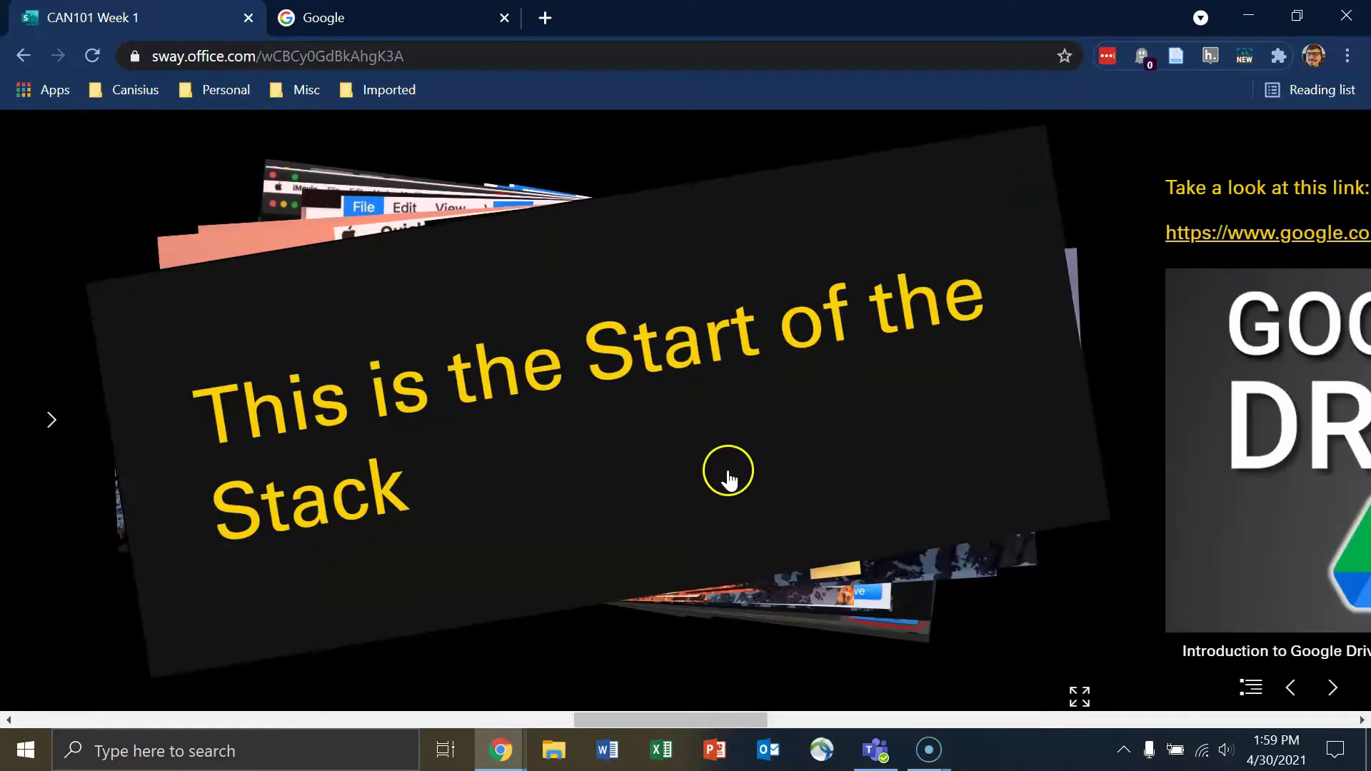
Step: Flip through the first cards of the Stack group, starting from its opening text card
left_click(670, 437)
left_click(646, 392)
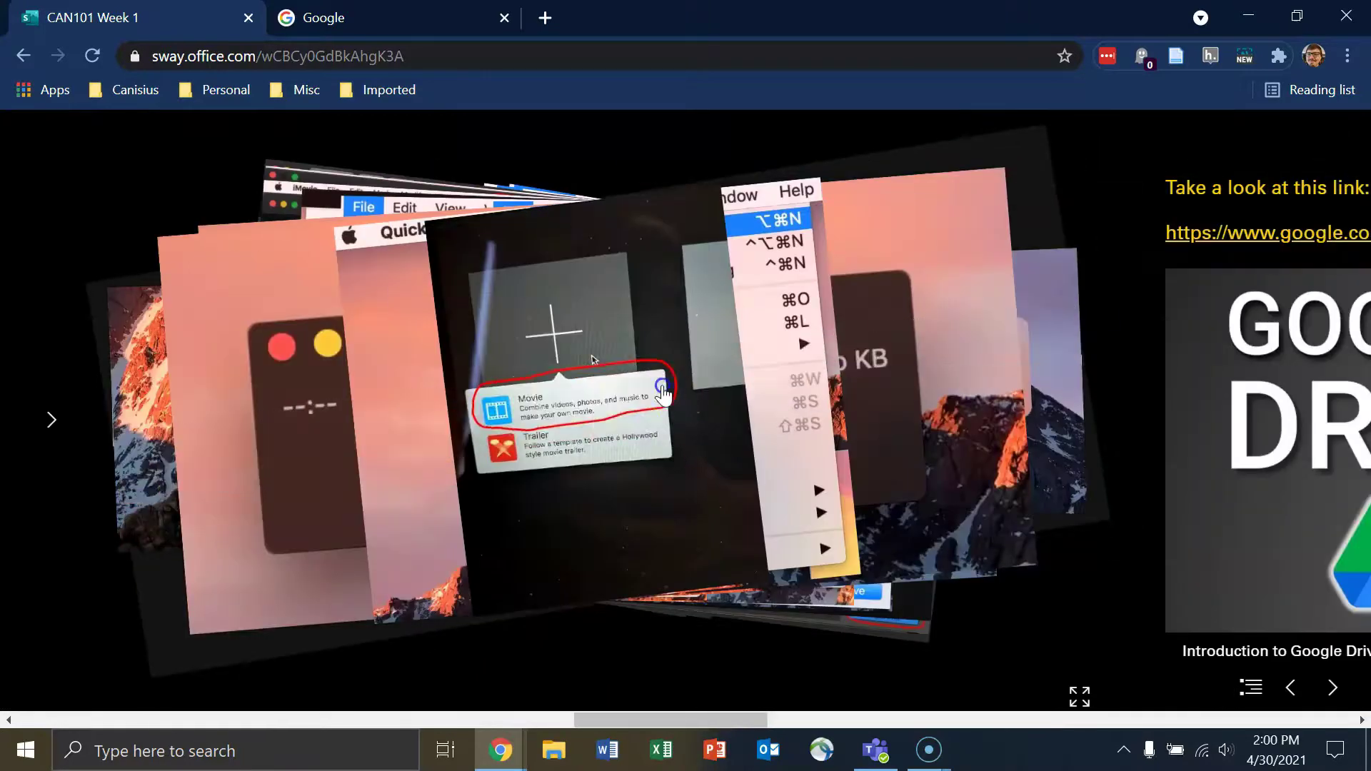
left_click(628, 352)
left_click(554, 315)
left_click(553, 314)
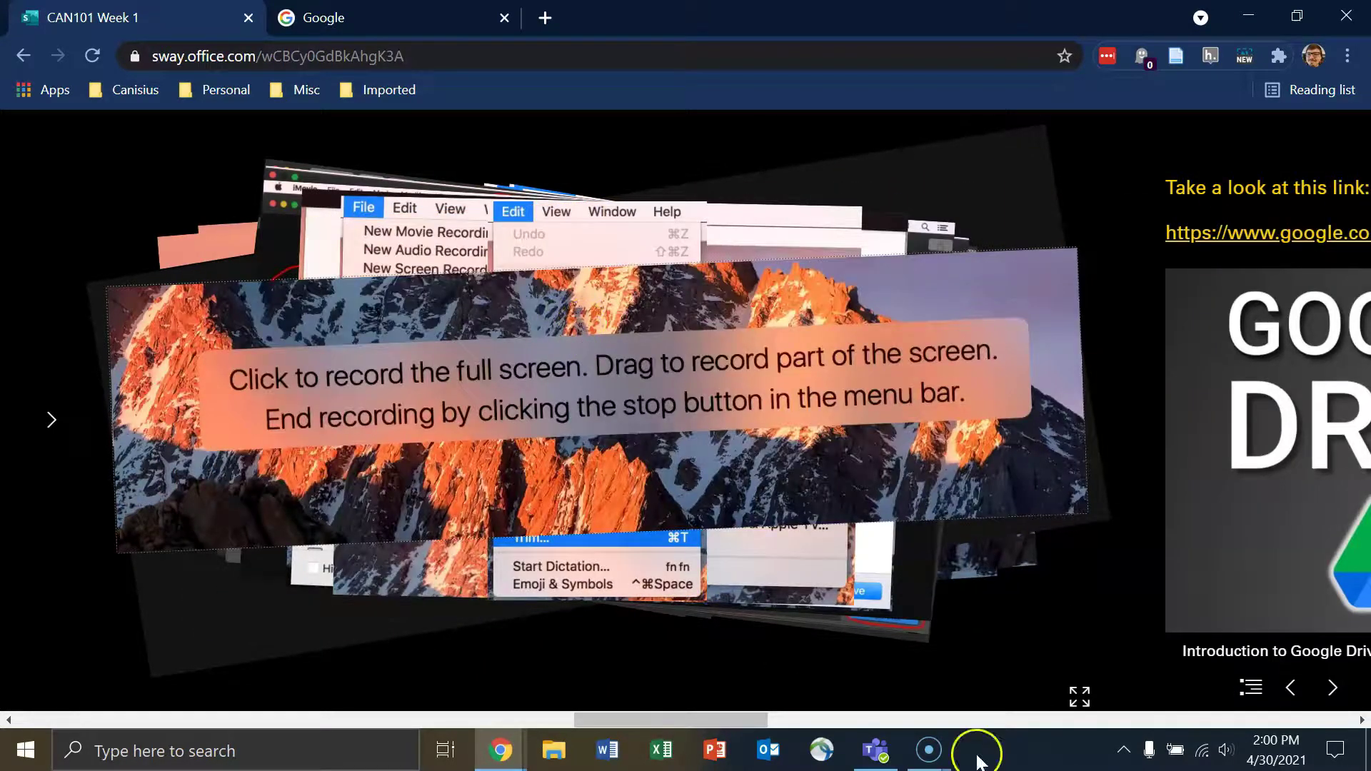
Step: View the Stack group full screen, page forward through its images, and close the full-screen view
left_click(1078, 692)
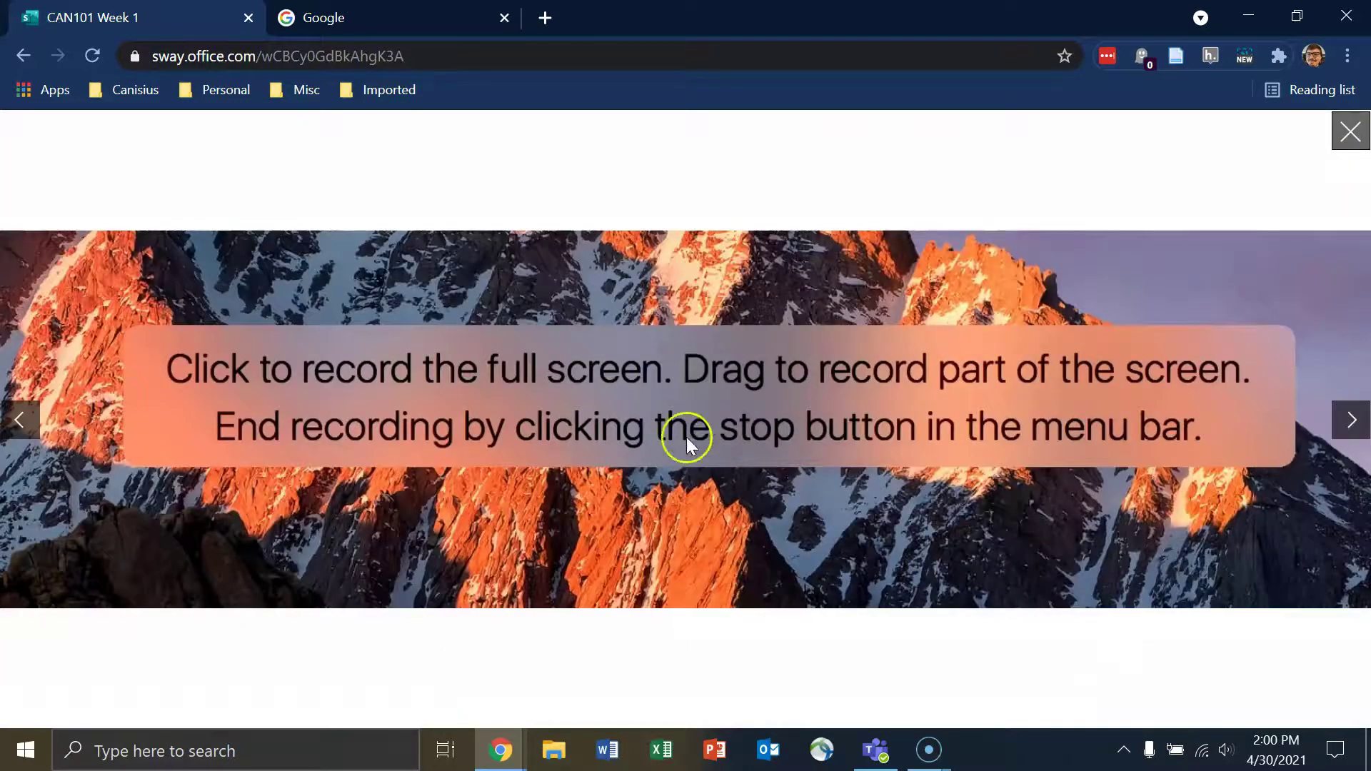
left_click(1348, 421)
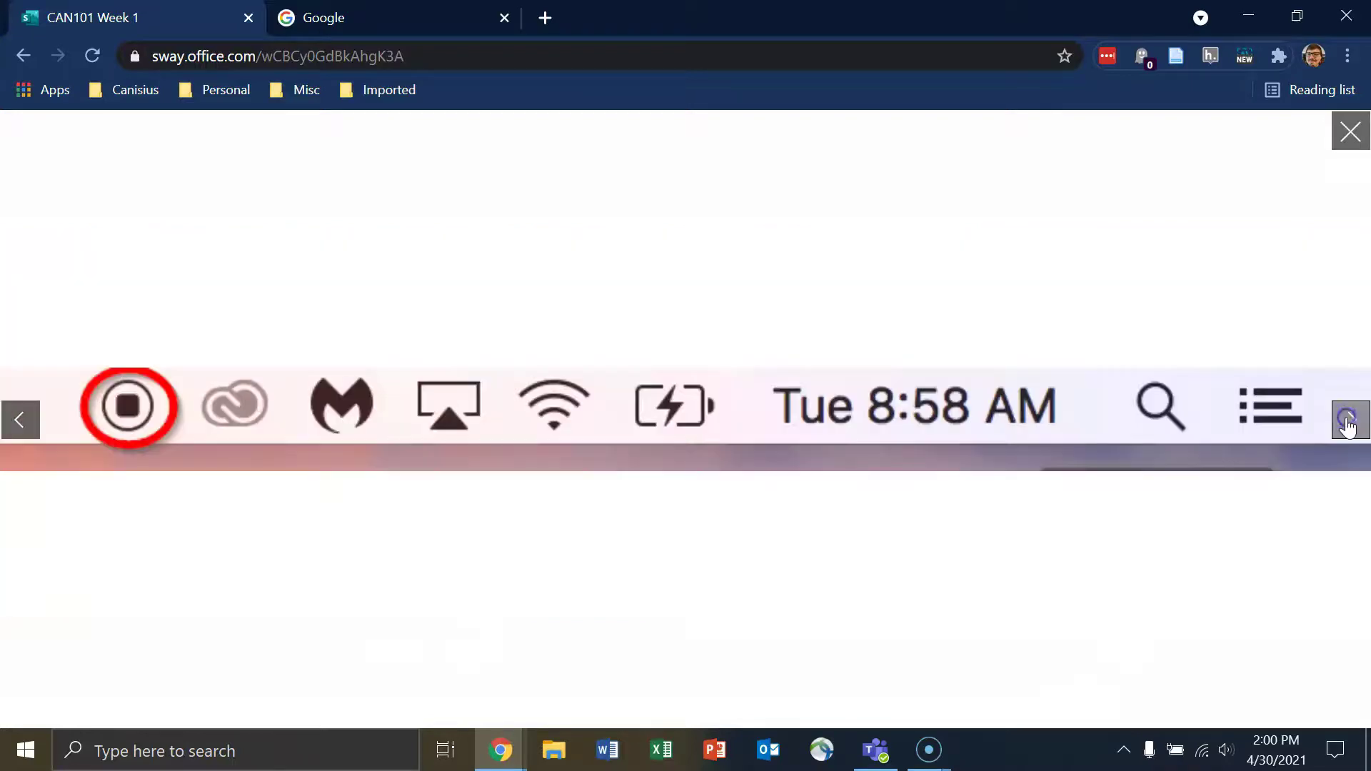
left_click(1348, 422)
left_click(1349, 425)
left_click(1348, 426)
left_click(1348, 426)
left_click(1348, 426)
left_click(1348, 426)
left_click(1348, 426)
left_click(1348, 421)
left_click(1349, 132)
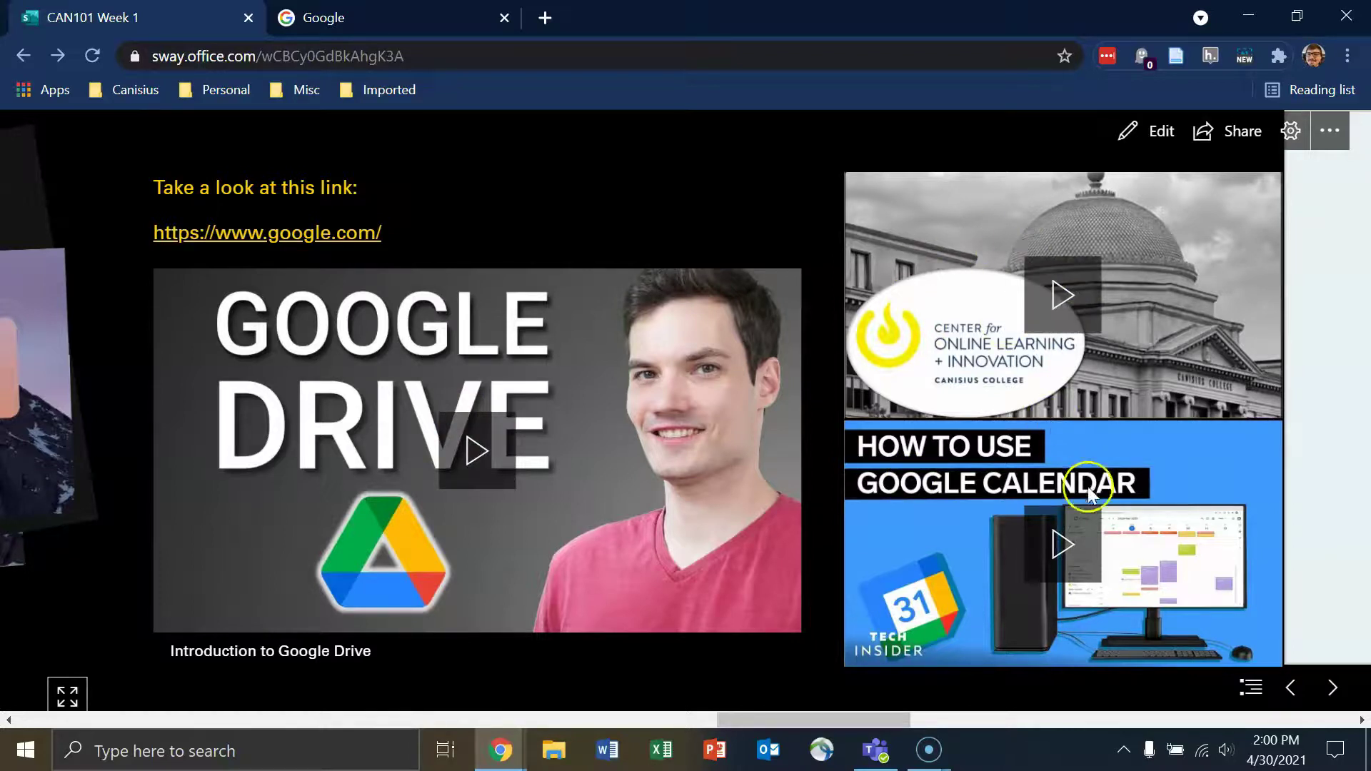
Step: View the Sway's end, then use its section navigation to visit the title page, Introduction, and Homework and Due Dates through to the end
scroll(1047, 499, "down", 5)
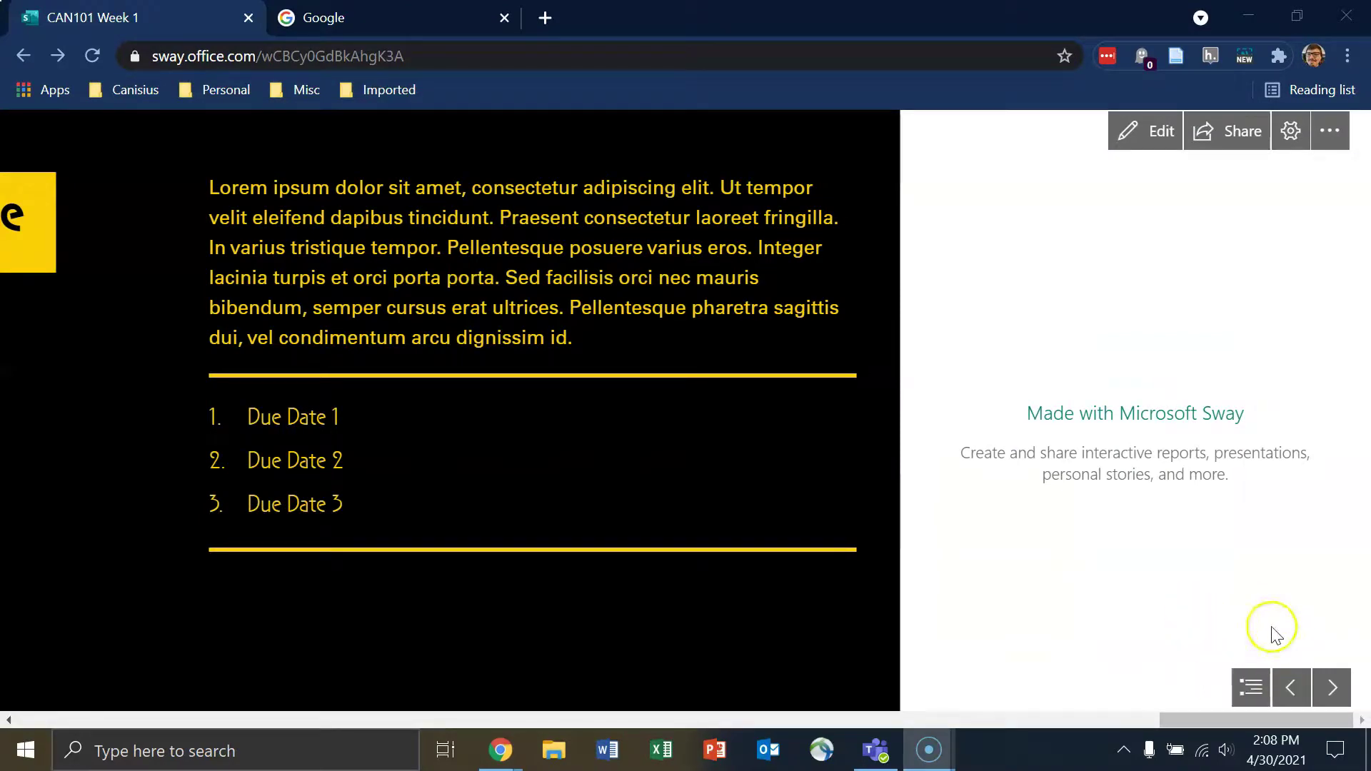
left_click(1250, 688)
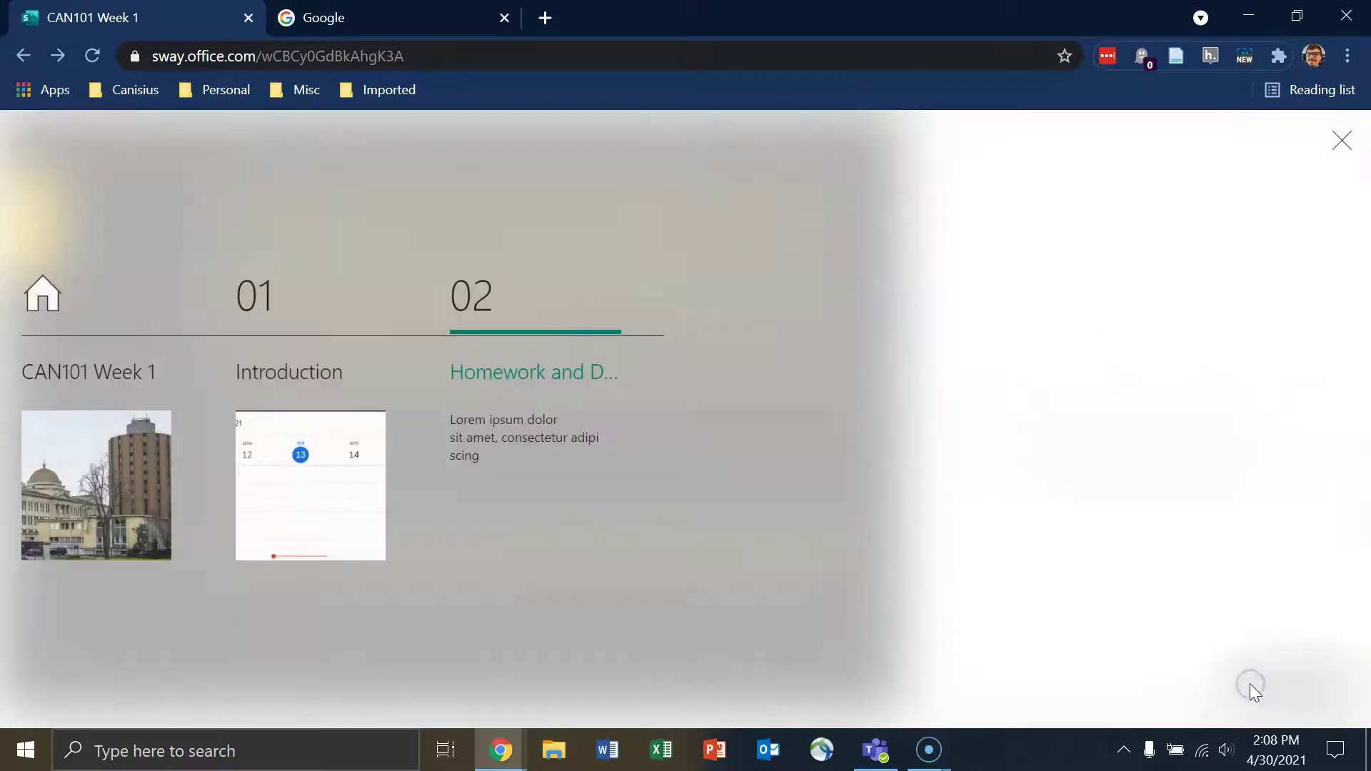
left_click(62, 296)
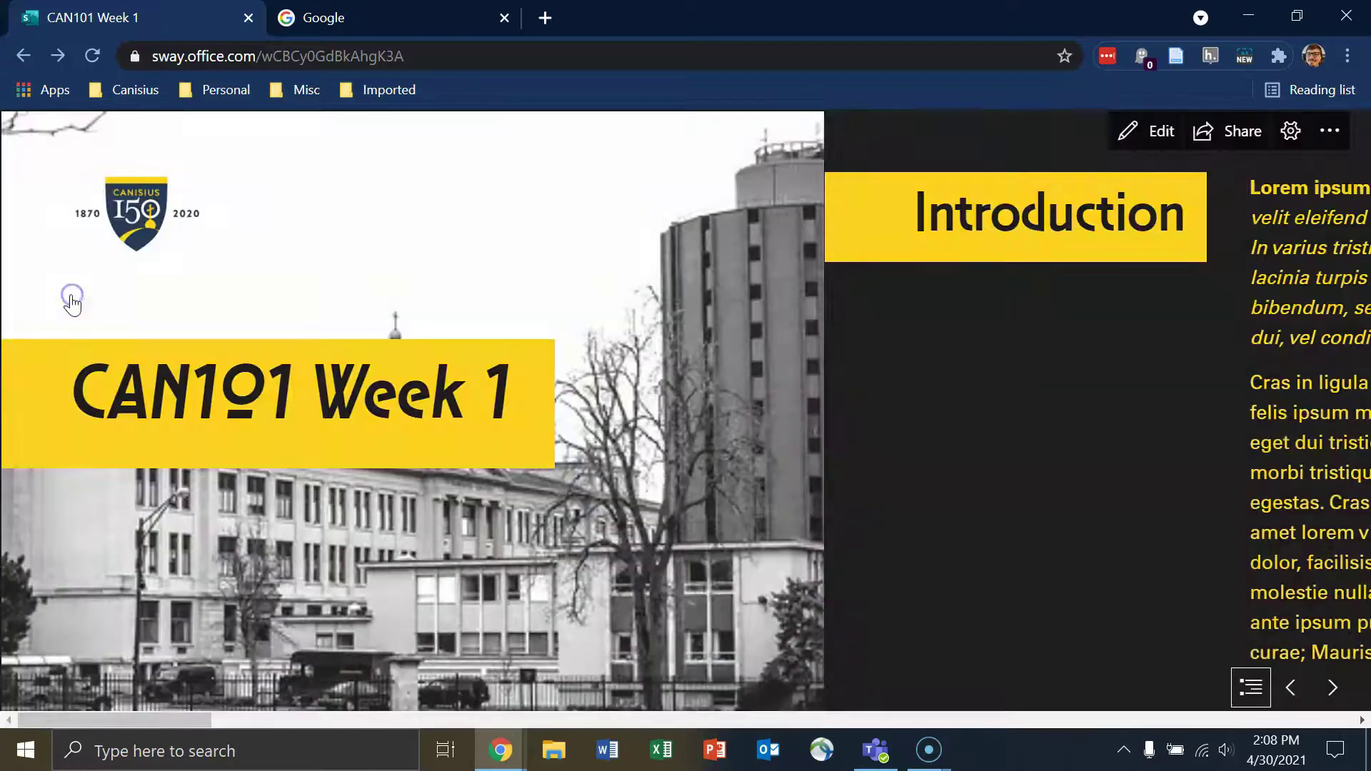
left_click(1249, 688)
left_click(267, 330)
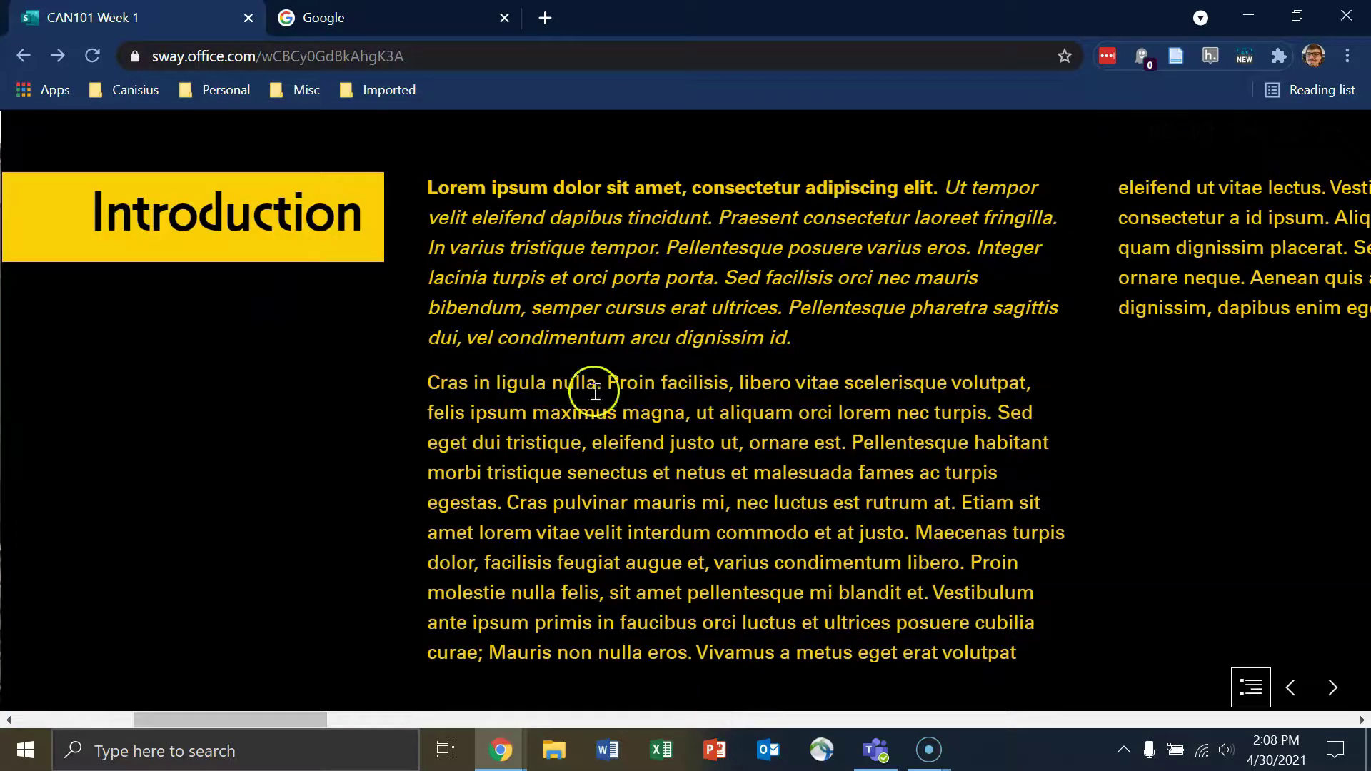
left_click(1250, 688)
left_click(476, 296)
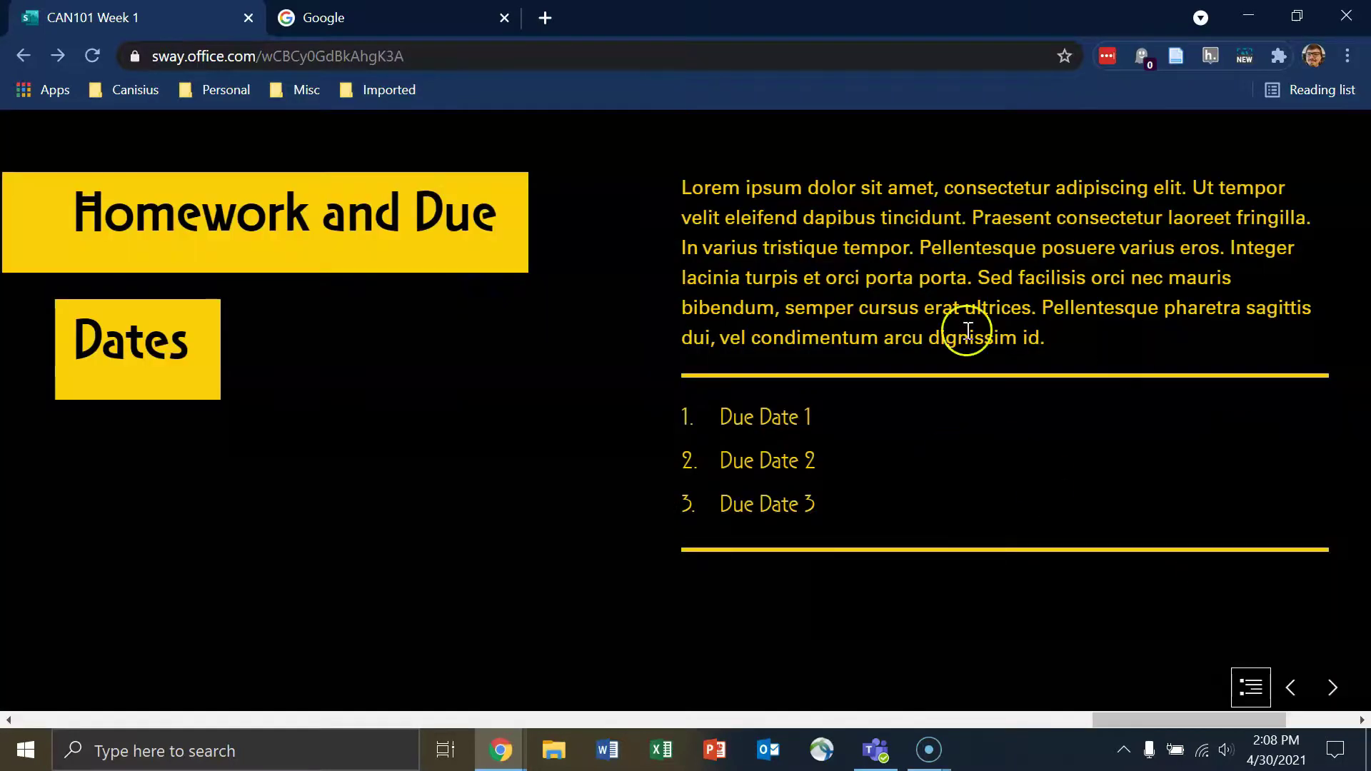
scroll(968, 329, "down", 3)
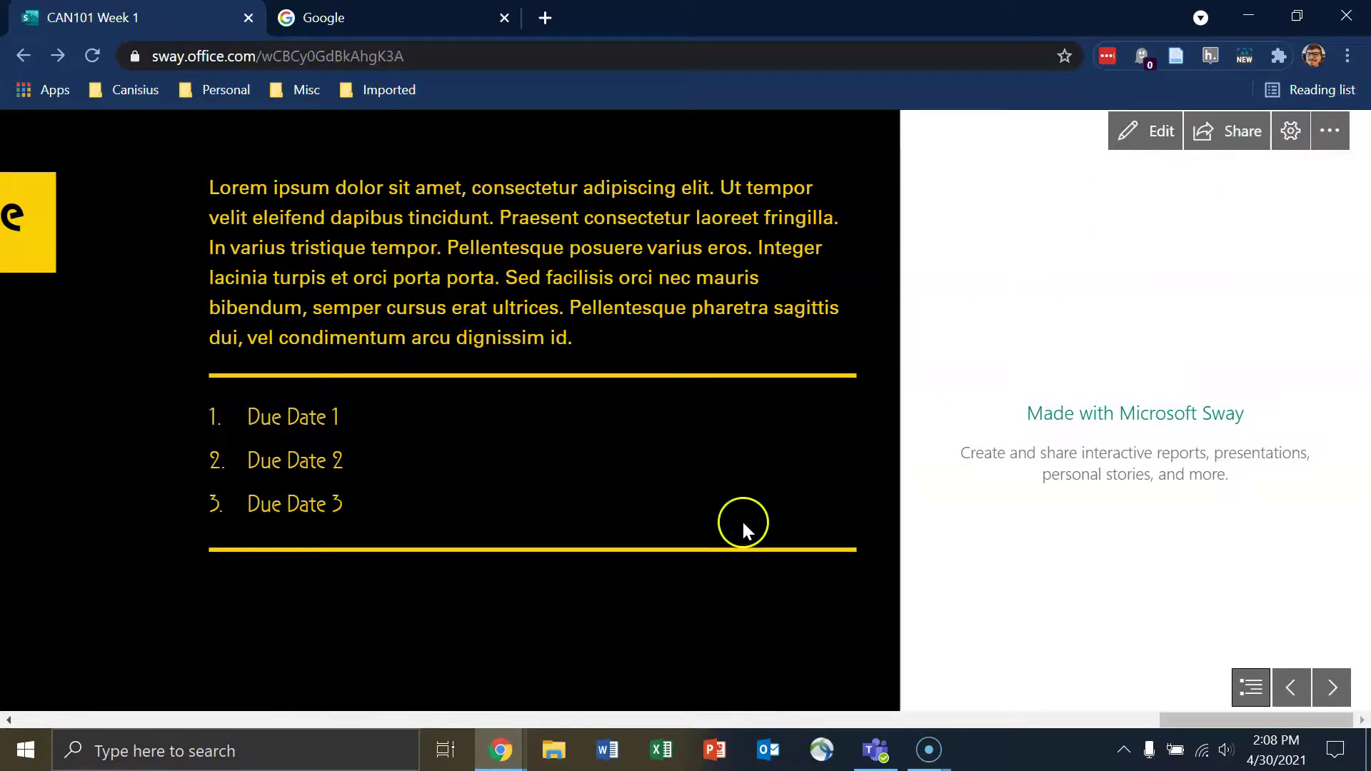
Step: Copy the Sway's sharing link for anyone with a link, inviting people to view
left_click(1219, 137)
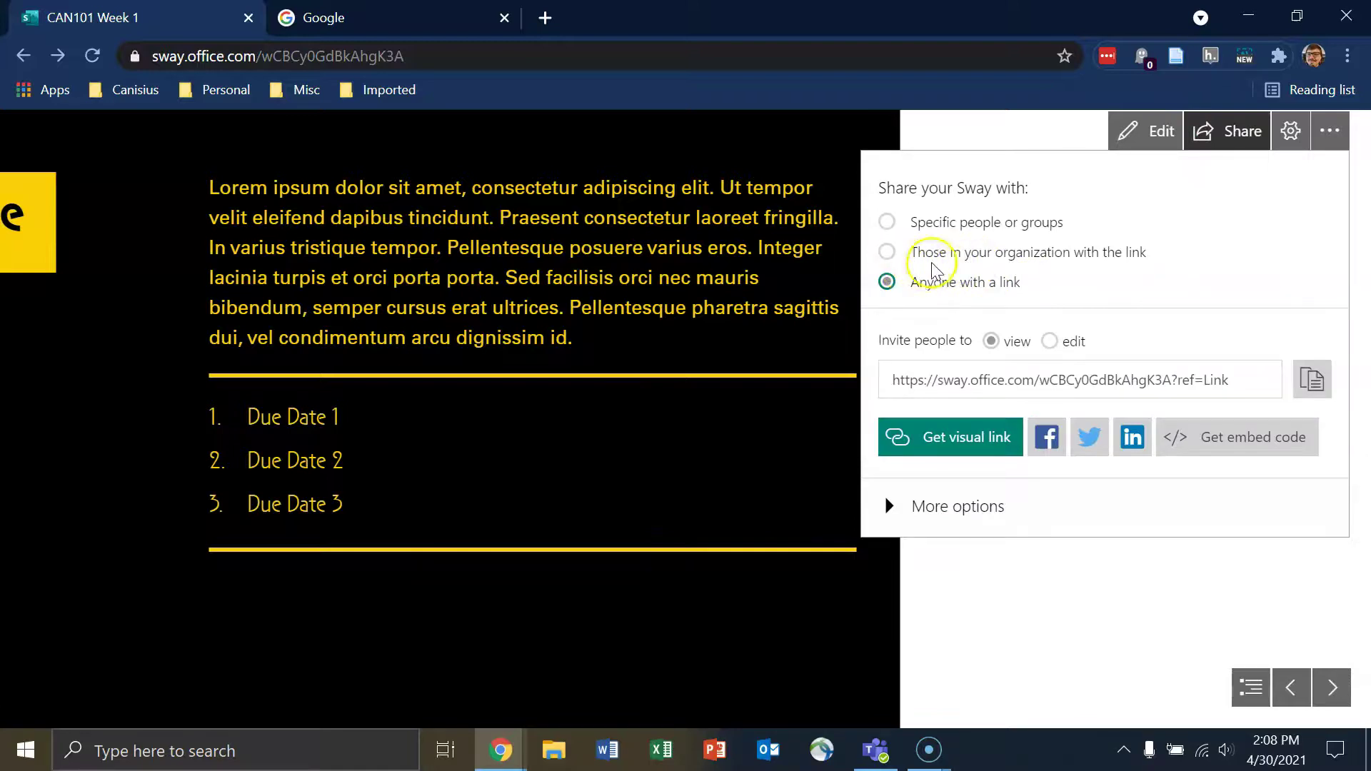
left_click(991, 341)
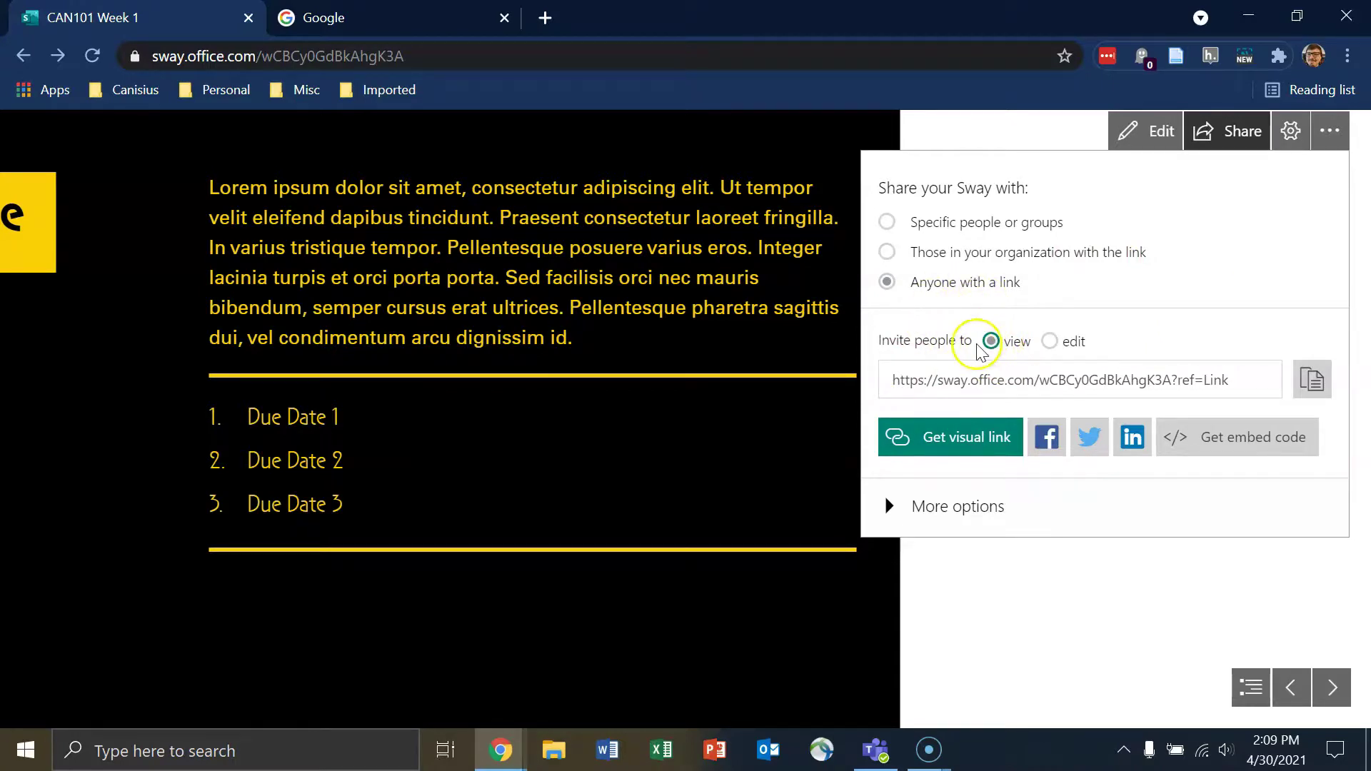
left_click(1312, 378)
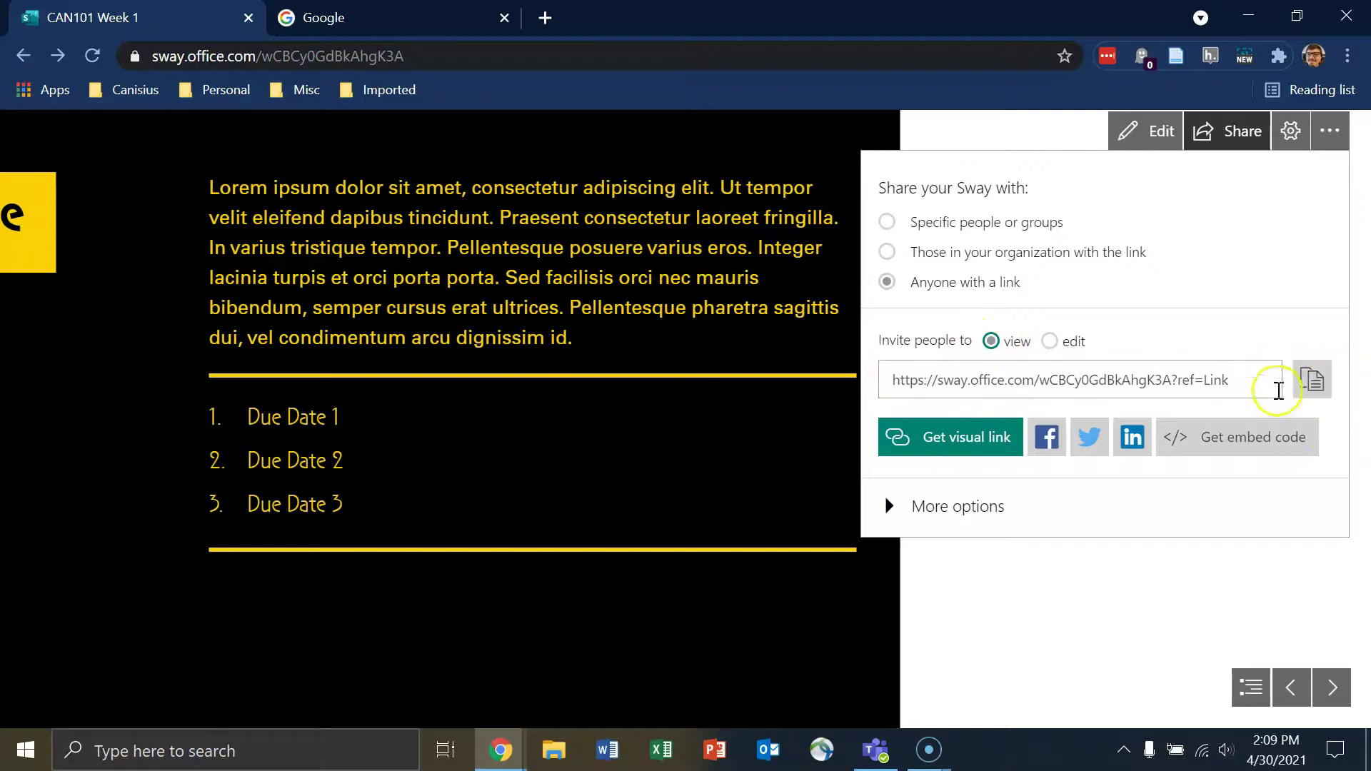
left_click(1311, 380)
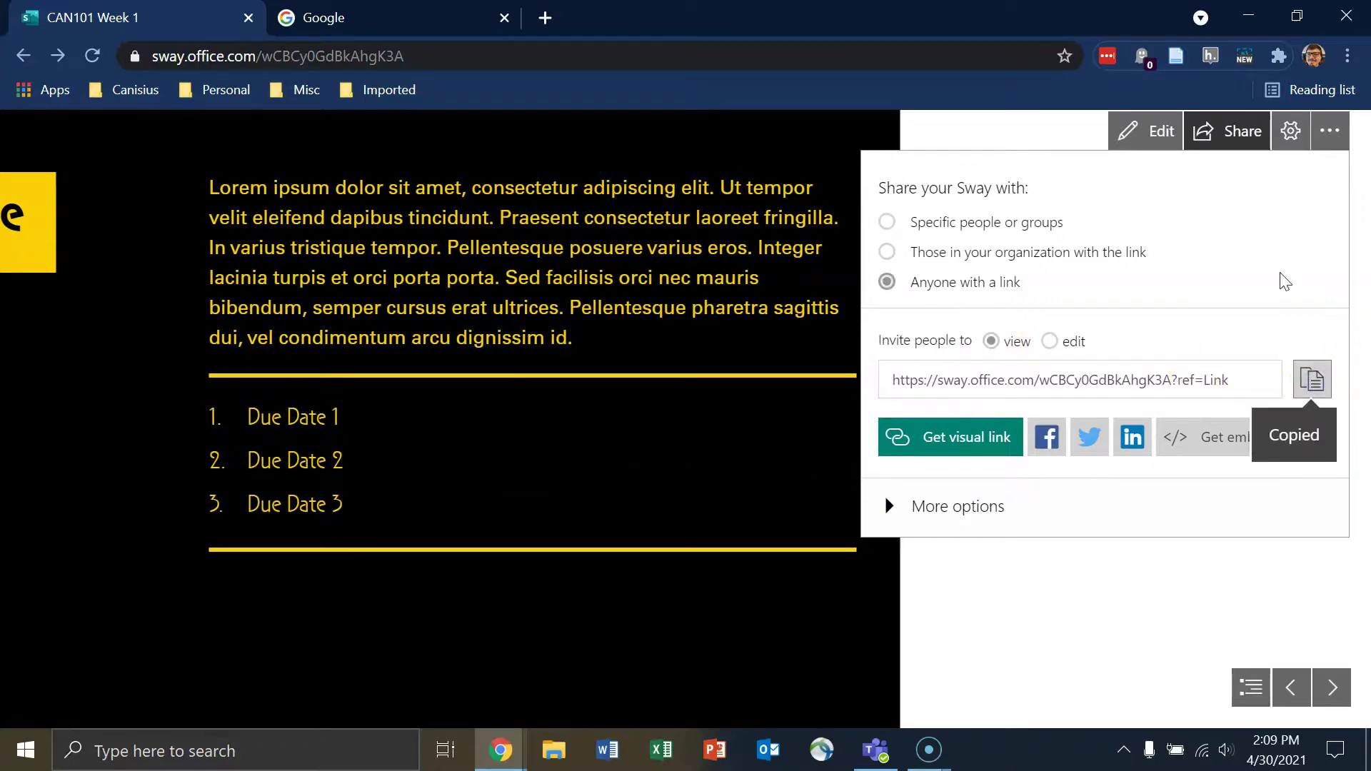